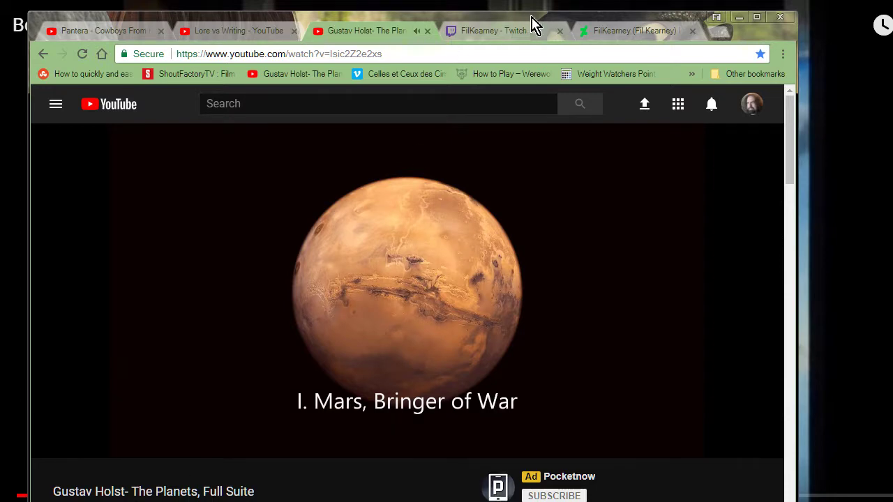
# Step: Check the Twitch channel page with the live stream and the Bob Ross video, then switch to Photoshop
pyautogui.click(483, 32)
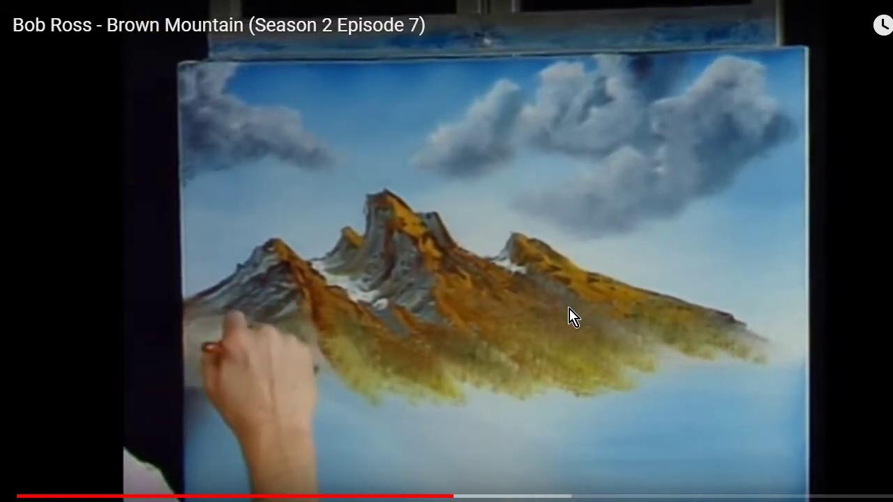
pyautogui.click(568, 318)
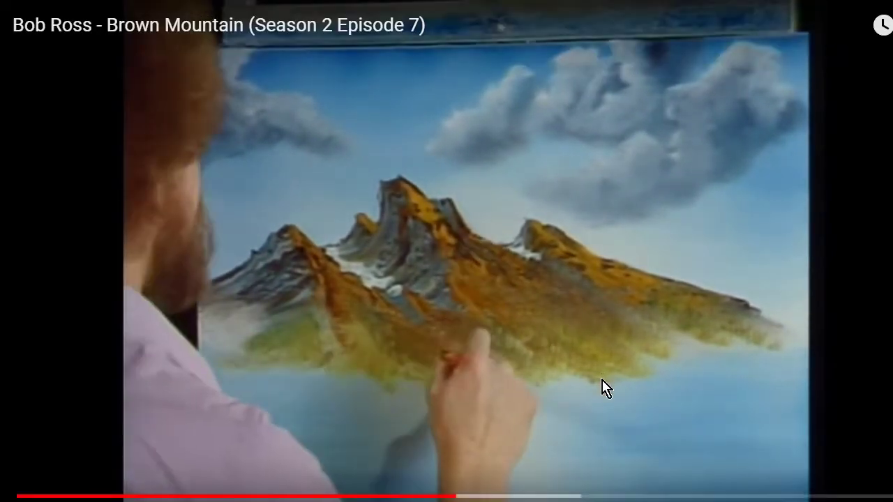
pyautogui.hotkey('alt', 'Tab')
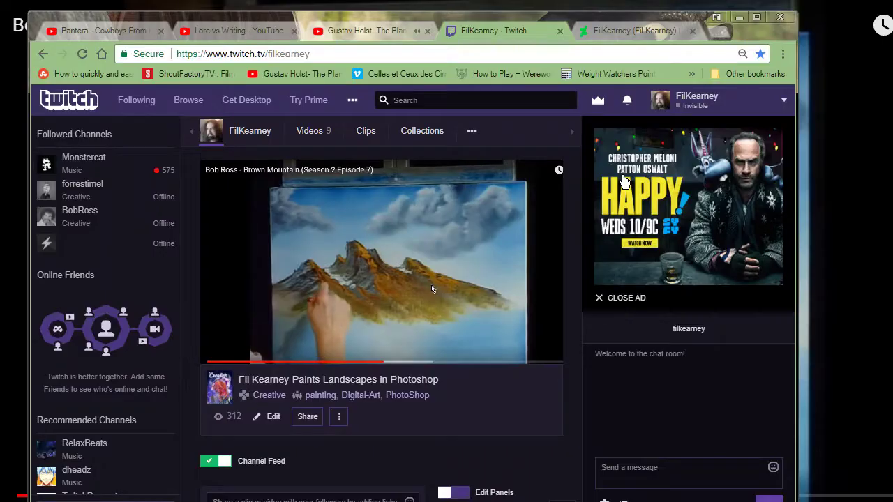
pyautogui.hotkey('alt', 'Tab')
pyautogui.hotkey('alt', 'Tab')
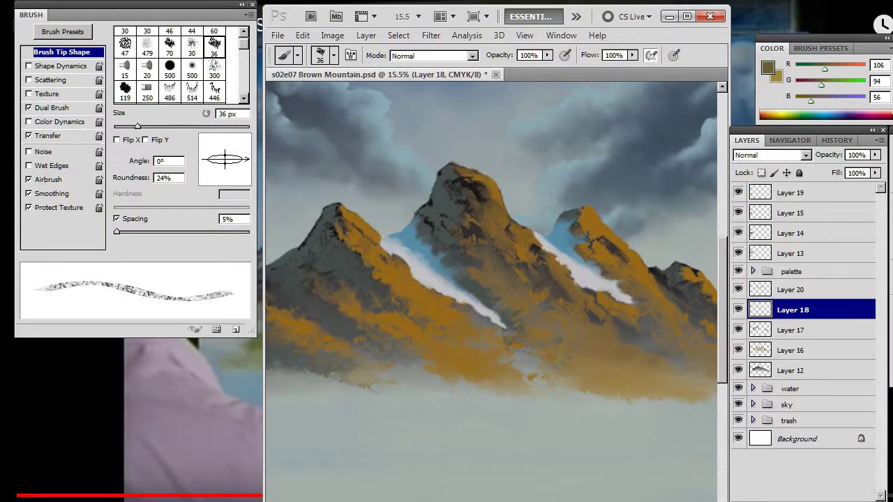
# Step: Examine the foothills below the peaks in the finished reference painting and compare them with the mountain base on the canvas
pyautogui.press('z')
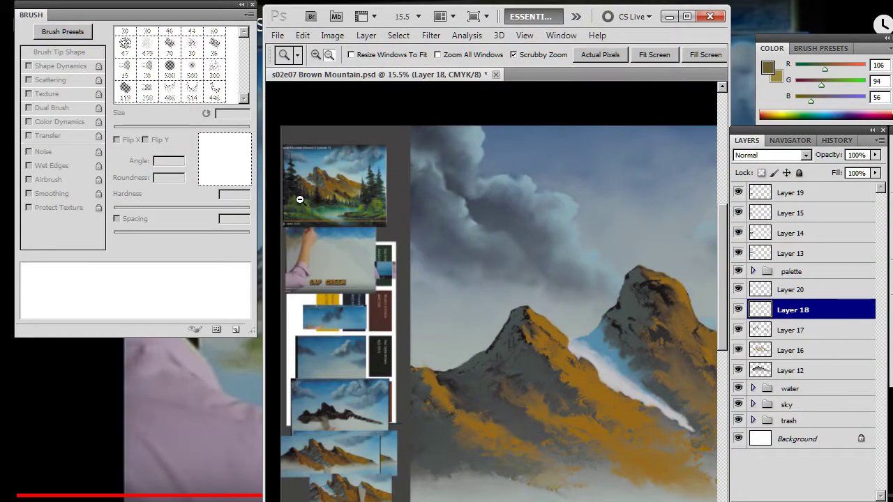
pyautogui.moveTo(425, 224); pyautogui.dragTo(372, 315)
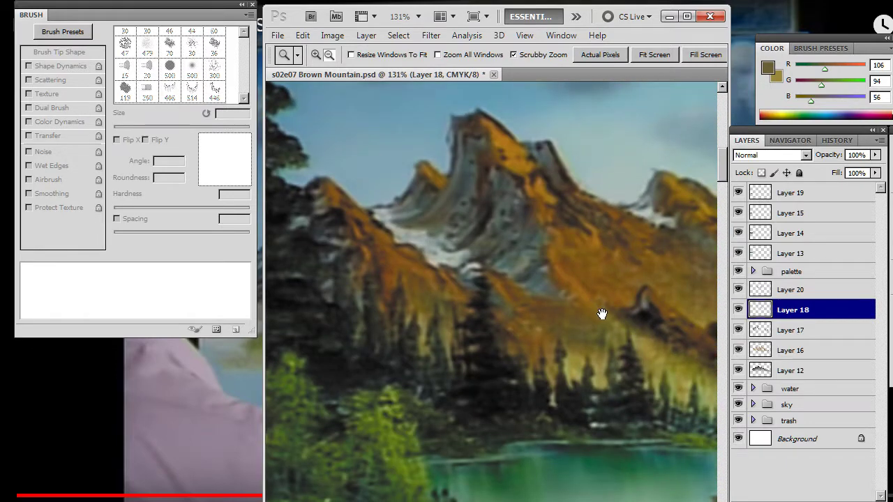
pyautogui.moveTo(602, 314); pyautogui.dragTo(523, 276)
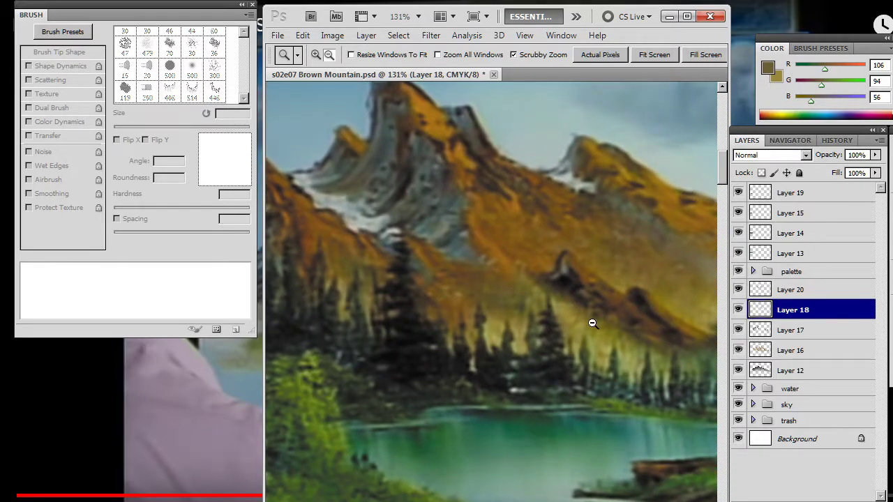
pyautogui.keyDown('alt'); pyautogui.click(615, 303); pyautogui.keyUp('alt')
pyautogui.moveTo(615, 302); pyautogui.dragTo(417, 235)
pyautogui.moveTo(593, 279); pyautogui.dragTo(517, 279)
pyautogui.moveTo(658, 293); pyautogui.dragTo(415, 210)
pyautogui.moveTo(628, 300)
pyautogui.mouseDown()
pyautogui.moveTo(555, 275)
pyautogui.moveTo(492, 237)
pyautogui.moveTo(533, 241)
pyautogui.mouseUp()
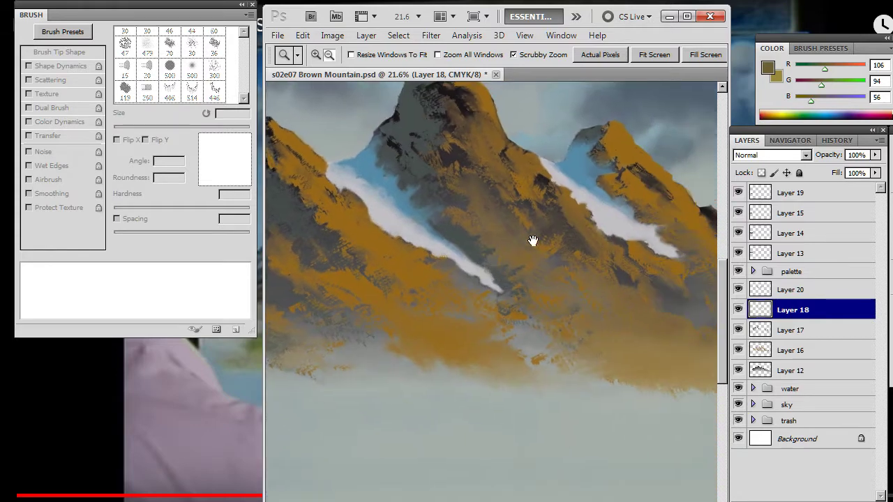
# Step: Move Layers 13, 14, 15 and 19 into the palette group and collapse the group
pyautogui.click(818, 254)
pyautogui.keyDown('shift'); pyautogui.click(803, 195); pyautogui.keyUp('shift')
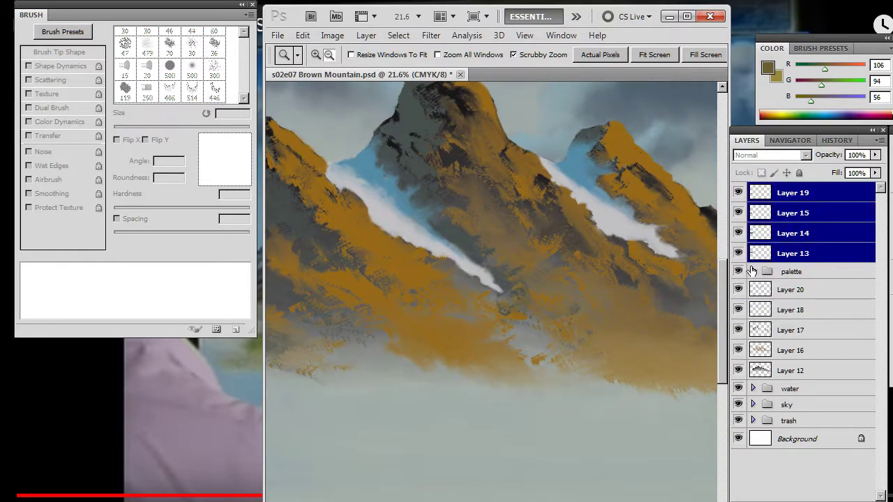
pyautogui.click(752, 271)
pyautogui.moveTo(798, 257); pyautogui.dragTo(798, 279)
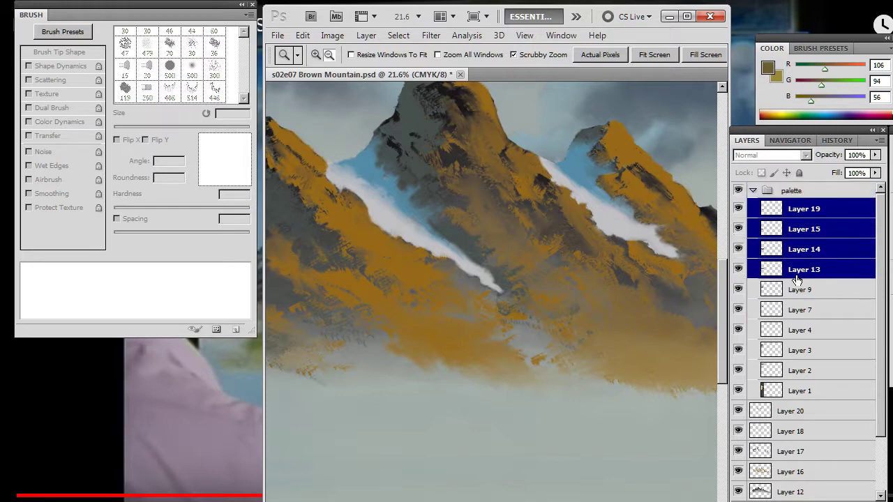
pyautogui.click(752, 191)
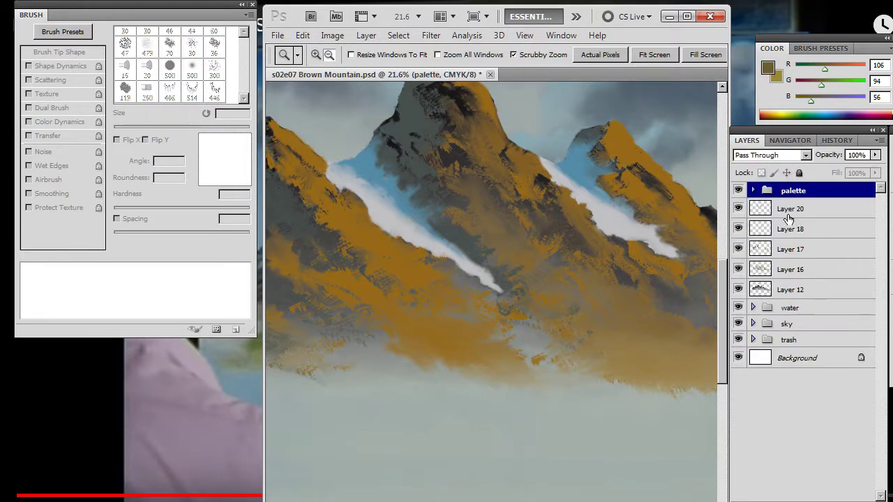
# Step: Group Layers 12, 16, 17, 18 and 20 and name the group mountain
pyautogui.click(788, 213)
pyautogui.click(738, 208)
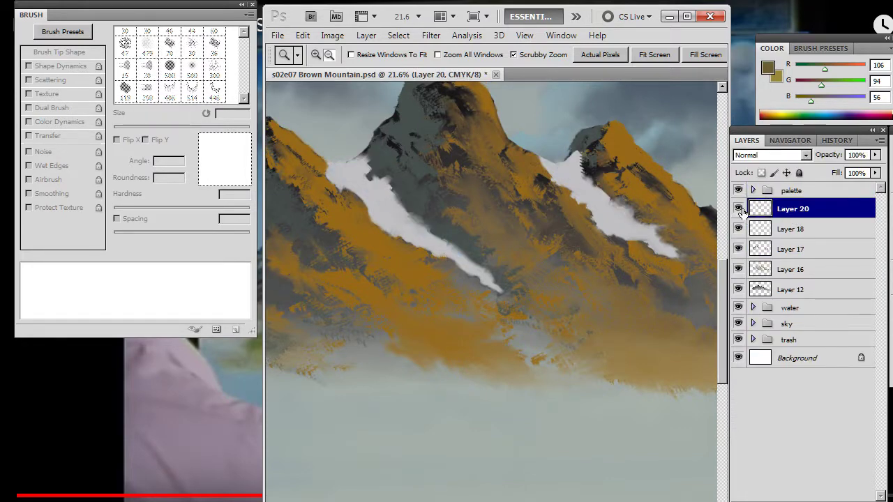
pyautogui.click(739, 209)
pyautogui.keyDown('shift'); pyautogui.click(820, 290); pyautogui.keyUp('shift')
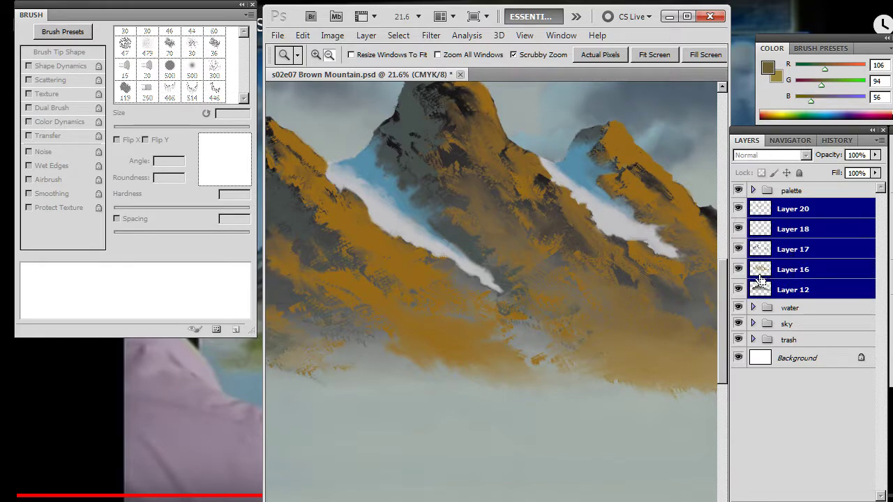
pyautogui.click(816, 213)
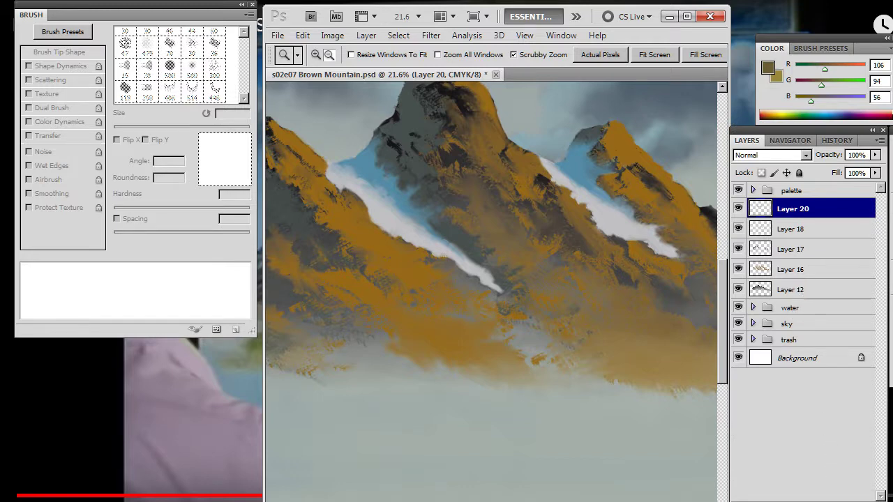
pyautogui.keyDown('shift'); pyautogui.click(783, 290); pyautogui.keyUp('shift')
pyautogui.hotkey('ctrl', 'g')
pyautogui.doubleClick(791, 208)
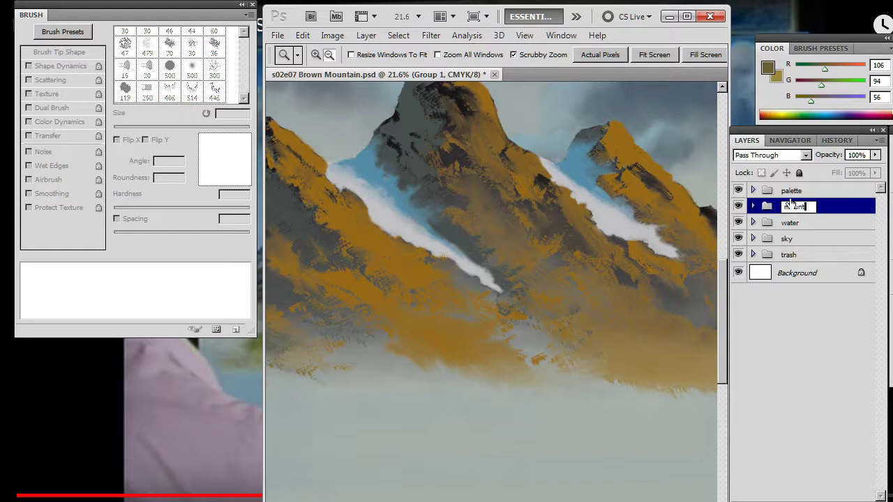
pyautogui.press('Return')
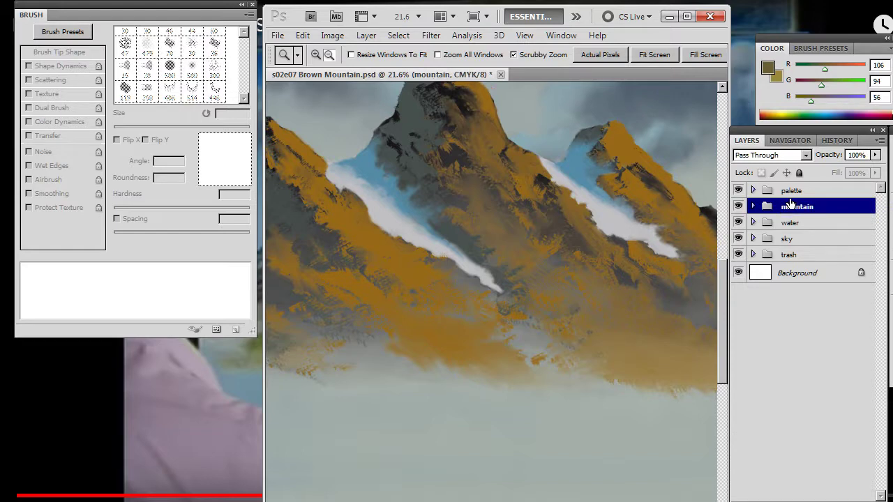
# Step: Create a new layer above the mountain group and choose the speckled 30 px brush preset for painting on it
pyautogui.hotkey('ctrl', 'shift', 'alt', 'n')
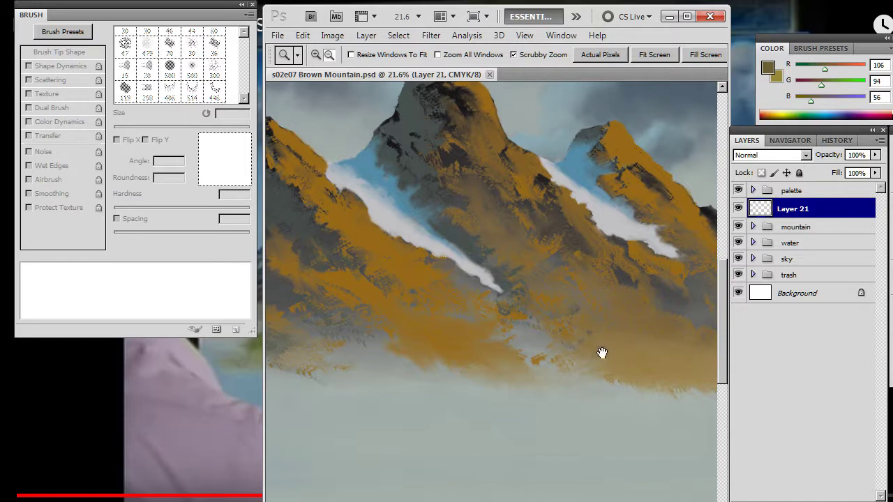
pyautogui.moveTo(602, 353); pyautogui.dragTo(578, 302)
pyautogui.moveTo(597, 335); pyautogui.dragTo(564, 325)
pyautogui.moveTo(619, 346)
pyautogui.mouseDown()
pyautogui.moveTo(505, 323)
pyautogui.moveTo(490, 257)
pyautogui.mouseUp()
pyautogui.press('b')
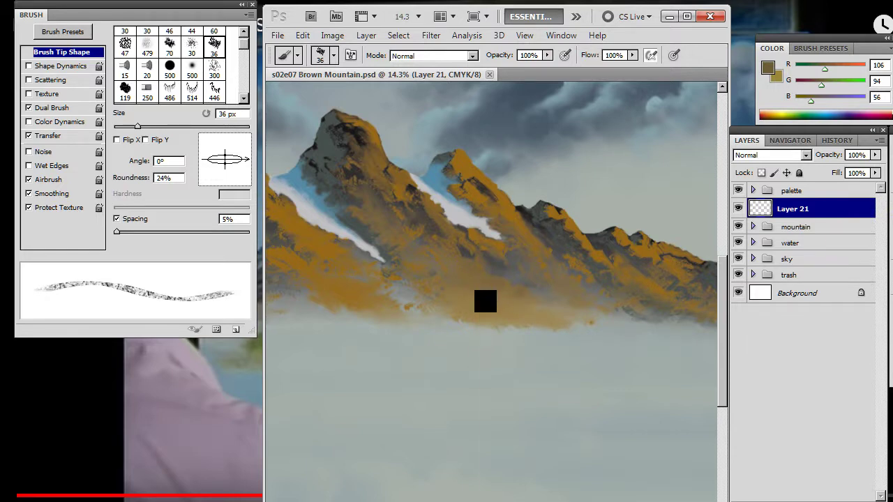
pyautogui.rightClick(485, 302)
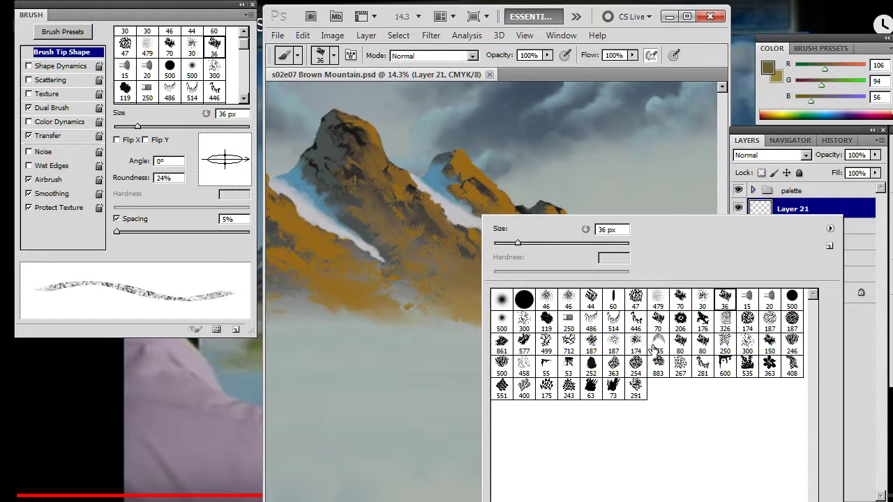
pyautogui.click(703, 299)
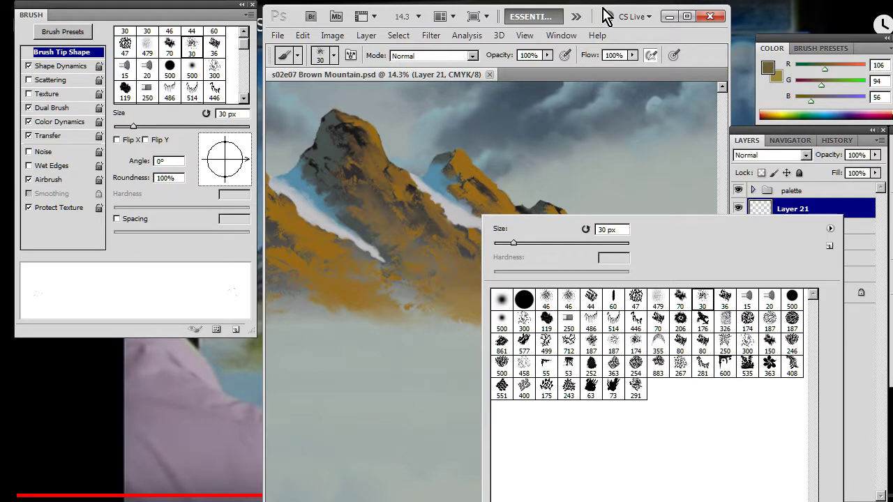
pyautogui.click(703, 37)
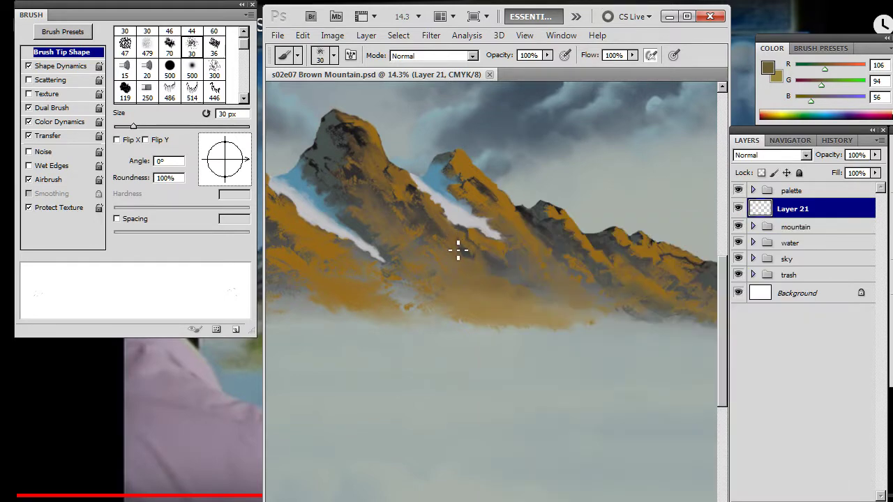
# Step: Enlarge the brush to about 500 px and set its tip to a -14° angle with 40% roundness
pyautogui.press('c')
pyautogui.press('b')
pyautogui.press(']')
pyautogui.press(']')
pyautogui.press(']')
pyautogui.press(']')
pyautogui.press(']')
pyautogui.press(']')
pyautogui.press(']')
pyautogui.press(']')
pyautogui.press(']')
pyautogui.press(']')
pyautogui.press(']')
pyautogui.press(']')
pyautogui.press(']')
pyautogui.press(']')
pyautogui.press(']')
pyautogui.press(']')
pyautogui.press(']')
pyautogui.press(']')
pyautogui.press(']')
pyautogui.press(']')
pyautogui.press('[')
pyautogui.press('[')
pyautogui.press('[')
pyautogui.press('[')
pyautogui.press('[')
pyautogui.moveTo(224, 183); pyautogui.dragTo(247, 167)
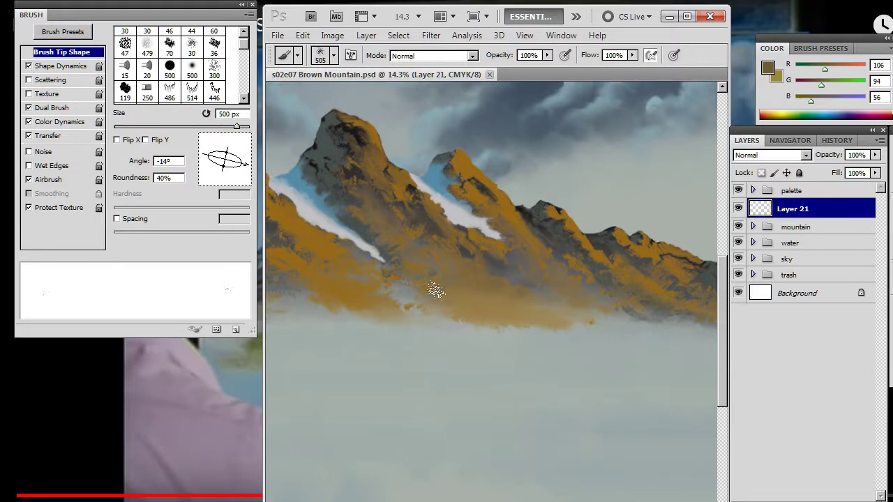
# Step: Paint speckled olive-green foliage along the lower slopes of the mountains on Layer 21
pyautogui.moveTo(449, 299); pyautogui.dragTo(529, 286)
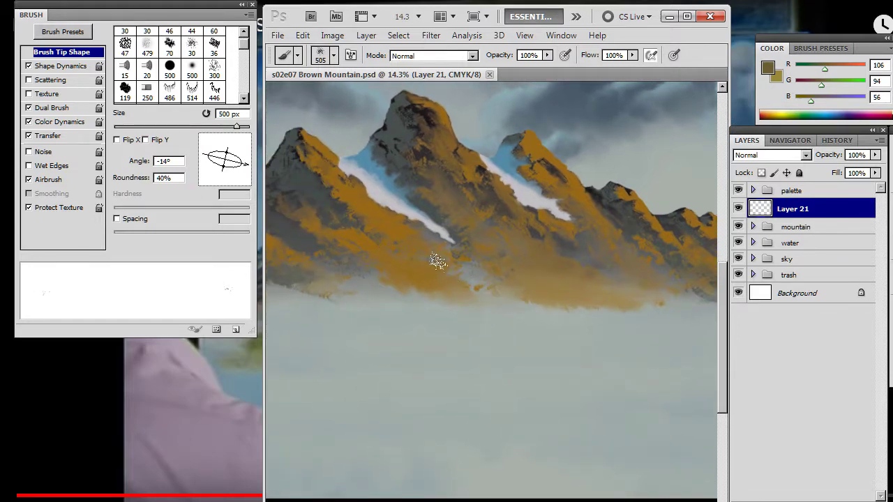
pyautogui.moveTo(500, 299); pyautogui.dragTo(408, 291)
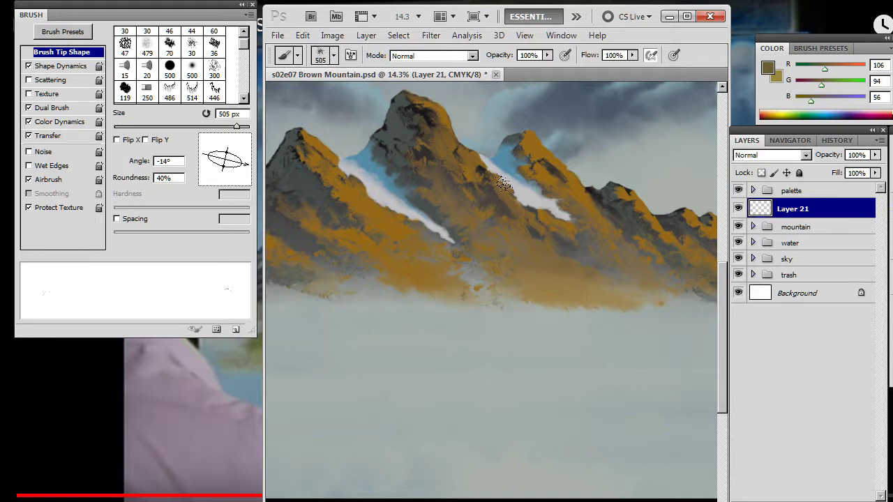
pyautogui.moveTo(488, 292)
pyautogui.mouseDown()
pyautogui.moveTo(452, 262)
pyautogui.moveTo(498, 289)
pyautogui.moveTo(422, 279)
pyautogui.mouseUp()
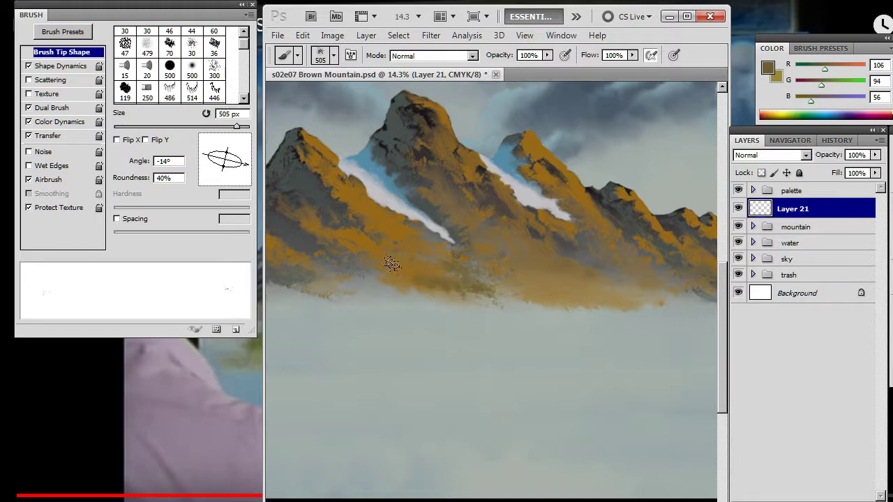
pyautogui.moveTo(351, 264); pyautogui.dragTo(363, 284)
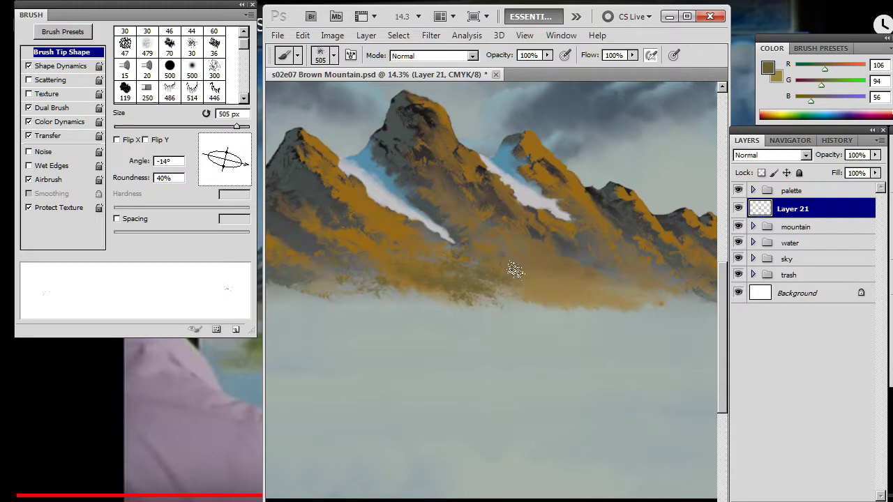
pyautogui.moveTo(514, 271); pyautogui.dragTo(581, 304)
pyautogui.moveTo(513, 269)
pyautogui.mouseDown()
pyautogui.moveTo(530, 288)
pyautogui.moveTo(558, 296)
pyautogui.mouseUp()
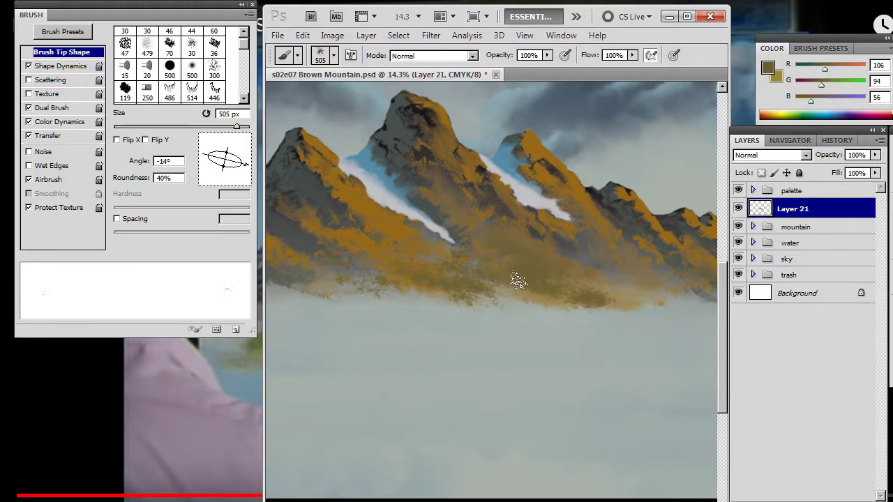
pyautogui.moveTo(591, 270)
pyautogui.mouseDown()
pyautogui.moveTo(604, 288)
pyautogui.moveTo(646, 300)
pyautogui.moveTo(624, 272)
pyautogui.mouseUp()
# Step: Switch to the Smudge tool and delete the 55 and 53 brush presets
pyautogui.press('r')
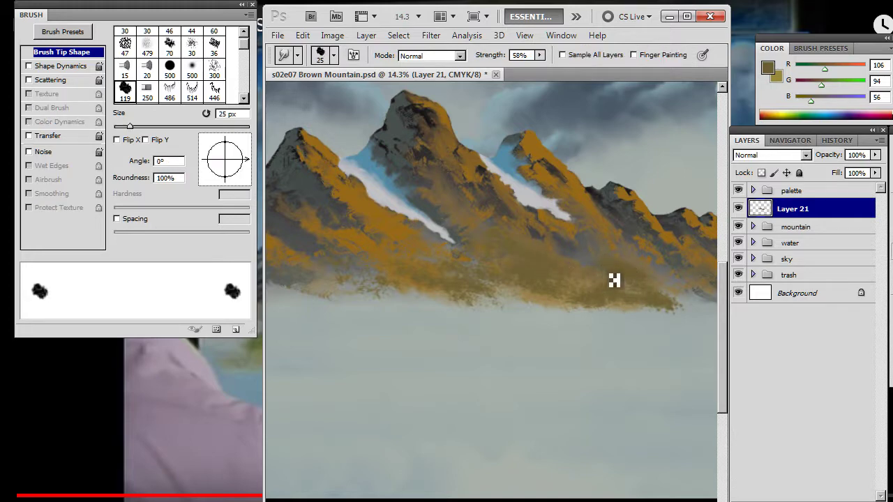
pyautogui.rightClick(578, 263)
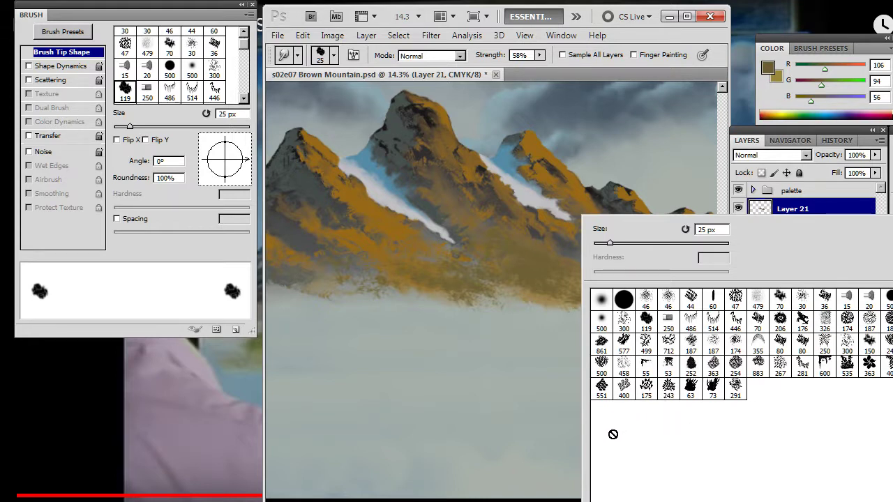
pyautogui.rightClick(646, 362)
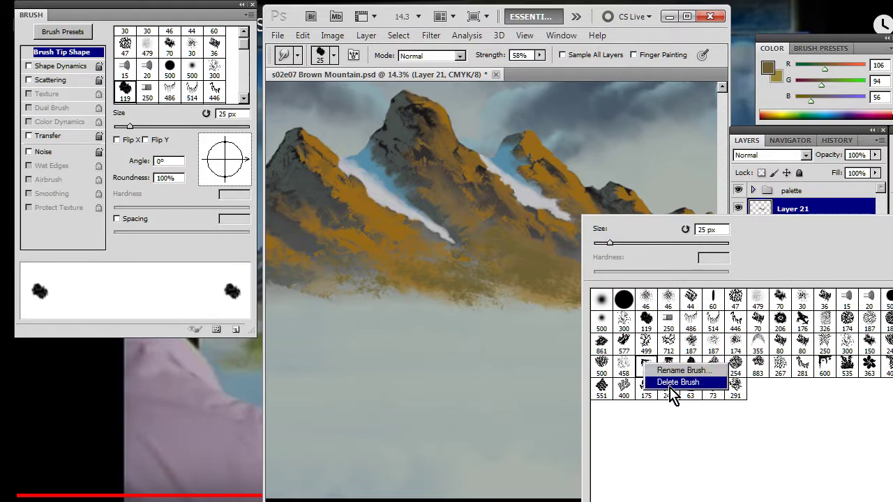
pyautogui.click(676, 382)
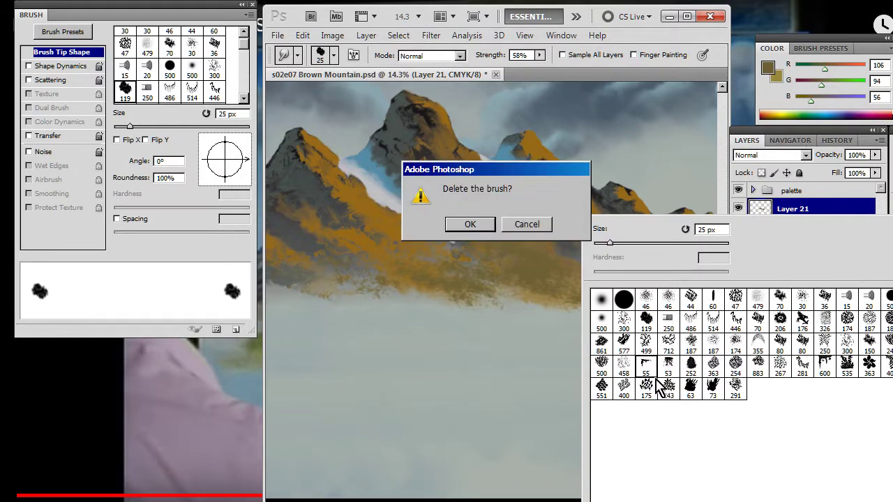
pyautogui.click(467, 227)
pyautogui.rightClick(648, 365)
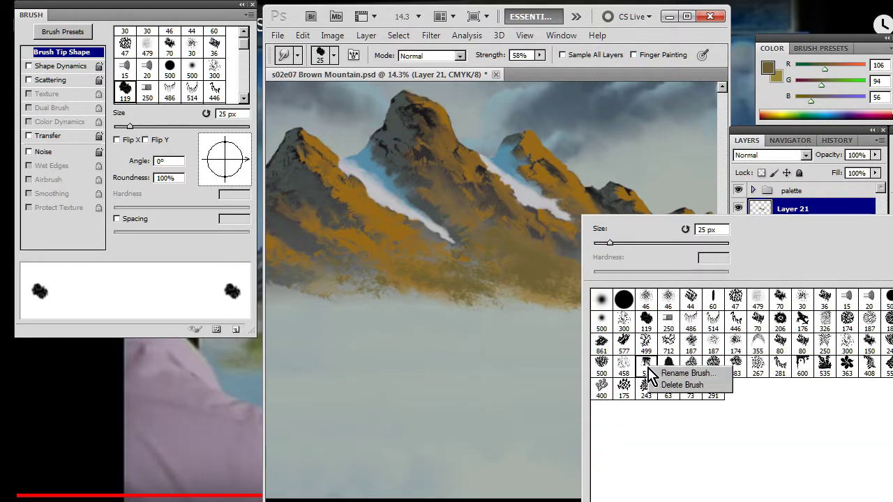
pyautogui.click(675, 385)
pyautogui.click(482, 227)
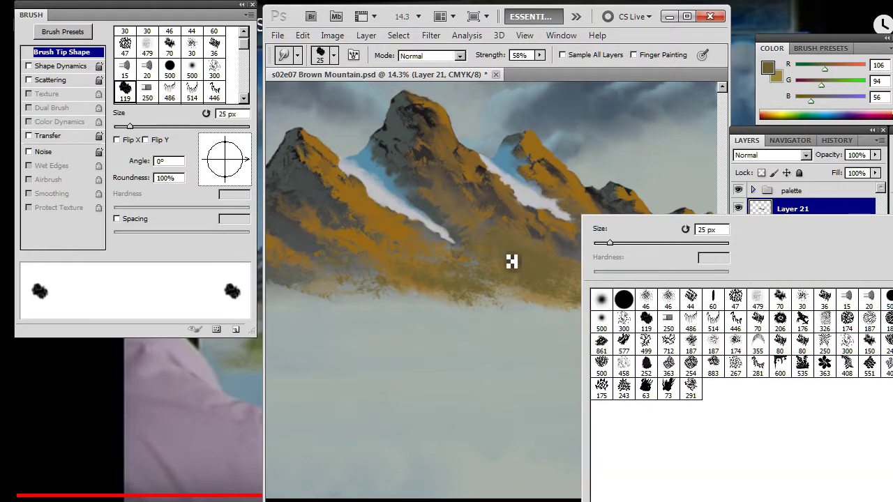
# Step: Choose the 499 brush preset for smudging, turn off its spacing, and set the tip to a 72° angle with 84% roundness
pyautogui.click(644, 343)
pyautogui.click(117, 219)
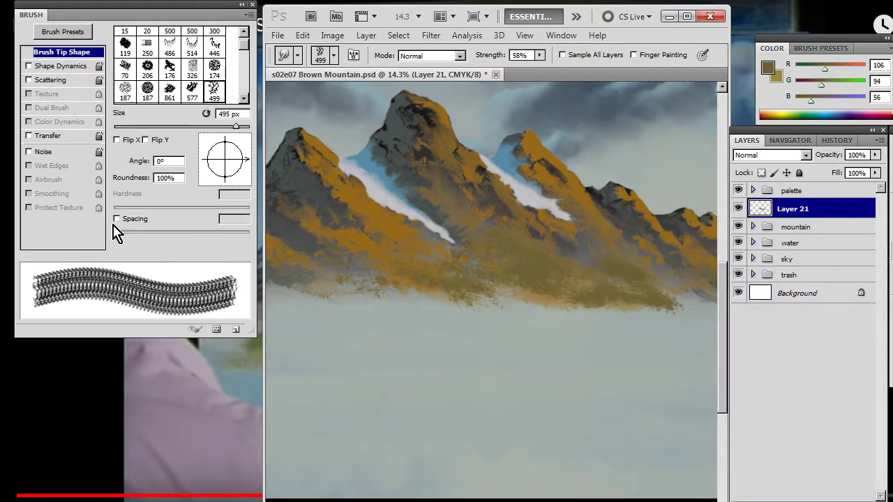
pyautogui.moveTo(244, 160)
pyautogui.mouseDown()
pyautogui.moveTo(233, 150)
pyautogui.moveTo(242, 172)
pyautogui.mouseUp()
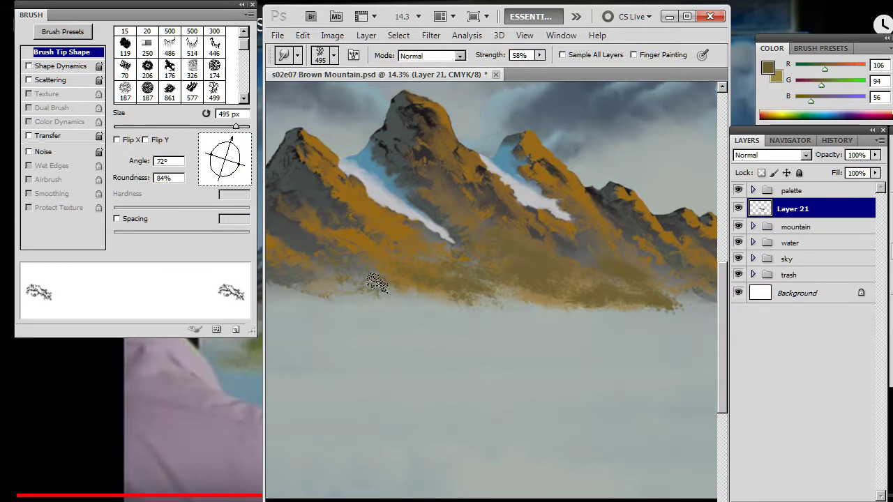
# Step: Reduce the Smudge brush to 300 px and raise its strength to 75%
pyautogui.press('[')
pyautogui.press('[')
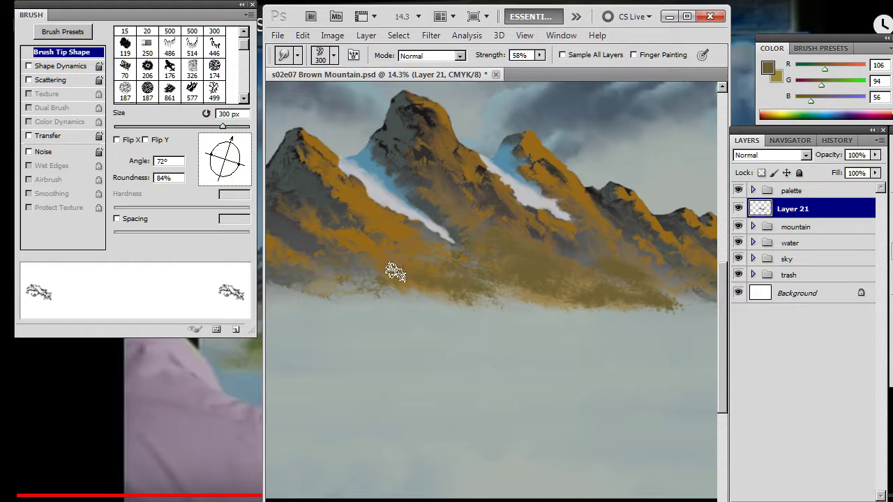
pyautogui.click(539, 55)
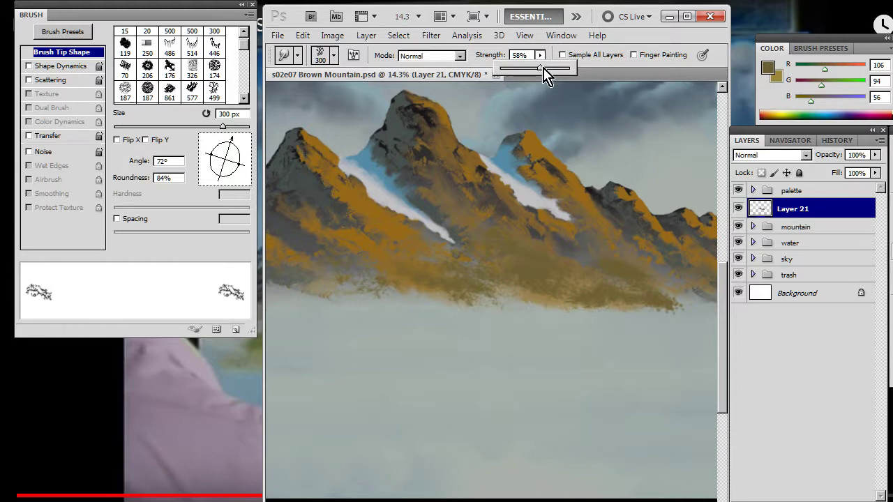
pyautogui.moveTo(540, 67); pyautogui.dragTo(552, 67)
pyautogui.click(652, 42)
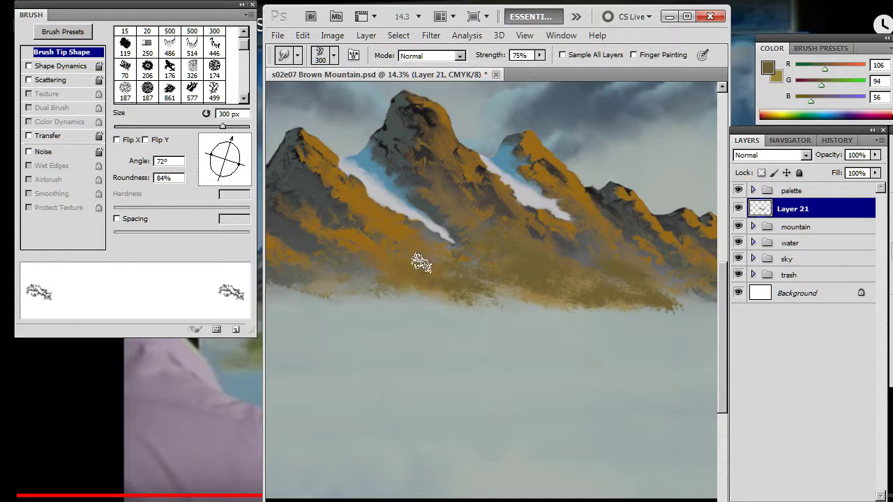
# Step: Smudge the speckled olive foliage on Layer 21 into soft patches along the lower slopes
pyautogui.moveTo(431, 259)
pyautogui.mouseDown()
pyautogui.moveTo(496, 306)
pyautogui.moveTo(490, 279)
pyautogui.moveTo(458, 287)
pyautogui.moveTo(502, 309)
pyautogui.moveTo(463, 291)
pyautogui.moveTo(468, 286)
pyautogui.moveTo(493, 313)
pyautogui.moveTo(444, 293)
pyautogui.moveTo(484, 317)
pyautogui.moveTo(464, 308)
pyautogui.moveTo(456, 316)
pyautogui.moveTo(417, 298)
pyautogui.moveTo(465, 308)
pyautogui.moveTo(421, 294)
pyautogui.moveTo(419, 281)
pyautogui.moveTo(517, 307)
pyautogui.moveTo(482, 311)
pyautogui.moveTo(470, 298)
pyautogui.moveTo(503, 306)
pyautogui.moveTo(538, 300)
pyautogui.moveTo(495, 298)
pyautogui.moveTo(597, 297)
pyautogui.moveTo(685, 315)
pyautogui.moveTo(590, 271)
pyautogui.moveTo(590, 258)
pyautogui.moveTo(627, 264)
pyautogui.moveTo(669, 298)
pyautogui.moveTo(622, 269)
pyautogui.moveTo(692, 297)
pyautogui.moveTo(611, 314)
pyautogui.moveTo(604, 293)
pyautogui.moveTo(670, 299)
pyautogui.moveTo(714, 318)
pyautogui.moveTo(632, 313)
pyautogui.moveTo(558, 289)
pyautogui.moveTo(611, 303)
pyautogui.moveTo(535, 269)
pyautogui.moveTo(596, 310)
pyautogui.moveTo(564, 299)
pyautogui.moveTo(599, 310)
pyautogui.moveTo(697, 310)
pyautogui.moveTo(604, 308)
pyautogui.moveTo(619, 319)
pyautogui.moveTo(601, 318)
pyautogui.moveTo(534, 297)
pyautogui.moveTo(519, 272)
pyautogui.moveTo(503, 293)
pyautogui.moveTo(352, 260)
pyautogui.moveTo(303, 263)
pyautogui.moveTo(287, 279)
pyautogui.moveTo(301, 287)
pyautogui.moveTo(437, 265)
pyautogui.moveTo(414, 257)
pyautogui.moveTo(409, 282)
pyautogui.moveTo(463, 273)
pyautogui.moveTo(466, 303)
pyautogui.moveTo(549, 280)
pyautogui.moveTo(540, 293)
pyautogui.moveTo(530, 275)
pyautogui.moveTo(548, 256)
pyautogui.moveTo(512, 263)
pyautogui.moveTo(592, 297)
pyautogui.moveTo(650, 303)
pyautogui.moveTo(637, 278)
pyautogui.mouseUp()
pyautogui.moveTo(609, 323); pyautogui.dragTo(462, 299)
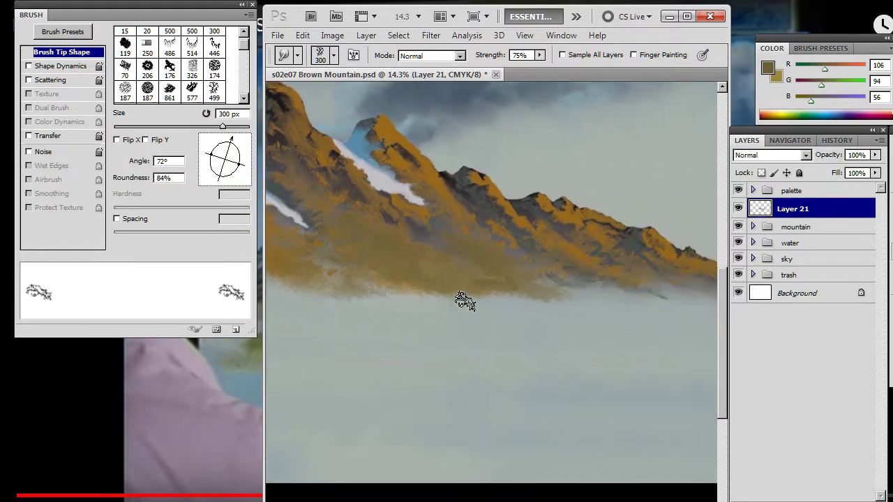
pyautogui.moveTo(520, 258)
pyautogui.mouseDown()
pyautogui.moveTo(481, 241)
pyautogui.moveTo(566, 286)
pyautogui.moveTo(514, 290)
pyautogui.moveTo(525, 296)
pyautogui.moveTo(477, 281)
pyautogui.moveTo(475, 293)
pyautogui.moveTo(432, 275)
pyautogui.moveTo(586, 290)
pyautogui.moveTo(567, 278)
pyautogui.moveTo(654, 281)
pyautogui.moveTo(491, 275)
pyautogui.moveTo(463, 237)
pyautogui.mouseUp()
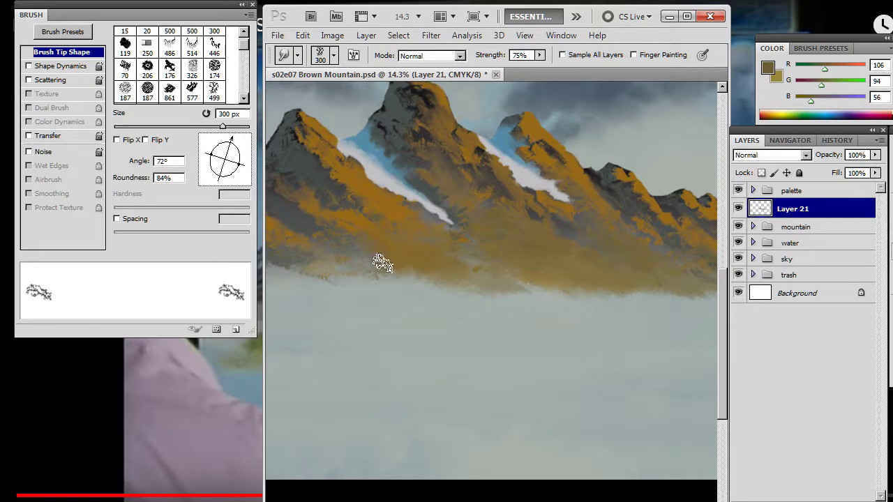
# Step: Set up the Eraser with the 712 brush preset, a -13° tip angle and a size of 400 px
pyautogui.press('b')
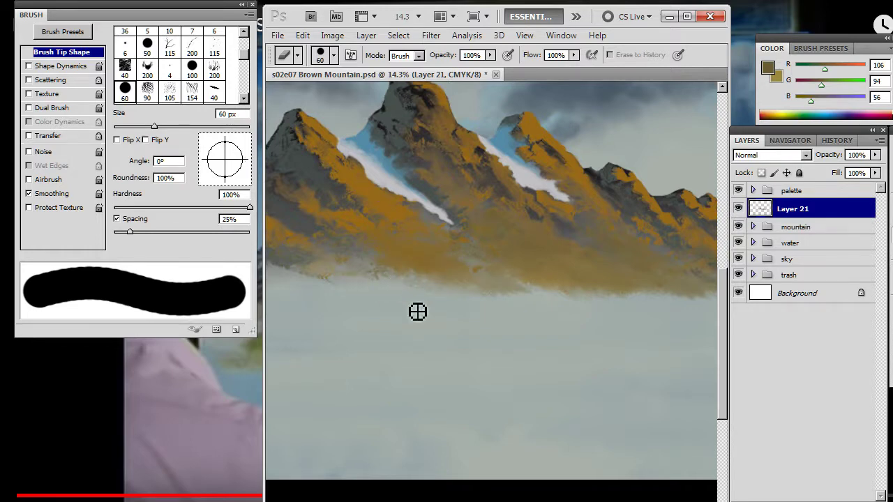
pyautogui.rightClick(445, 260)
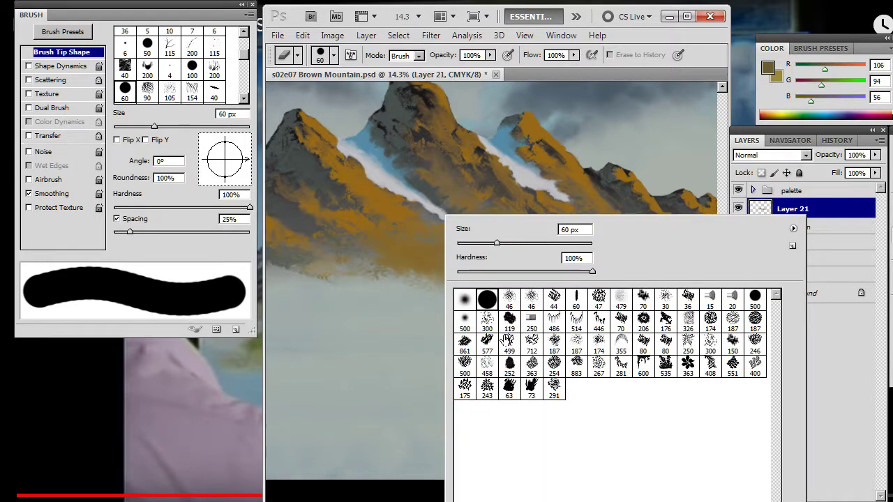
pyautogui.click(509, 341)
pyautogui.click(531, 341)
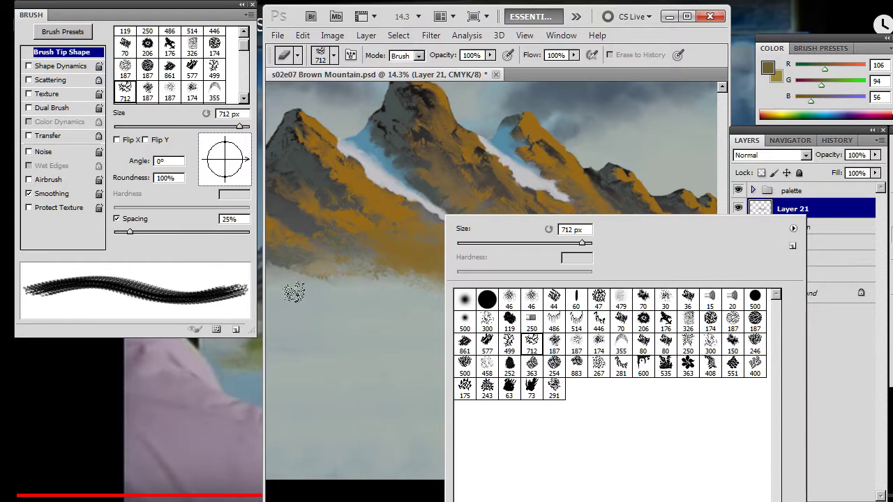
pyautogui.moveTo(244, 167); pyautogui.dragTo(244, 173)
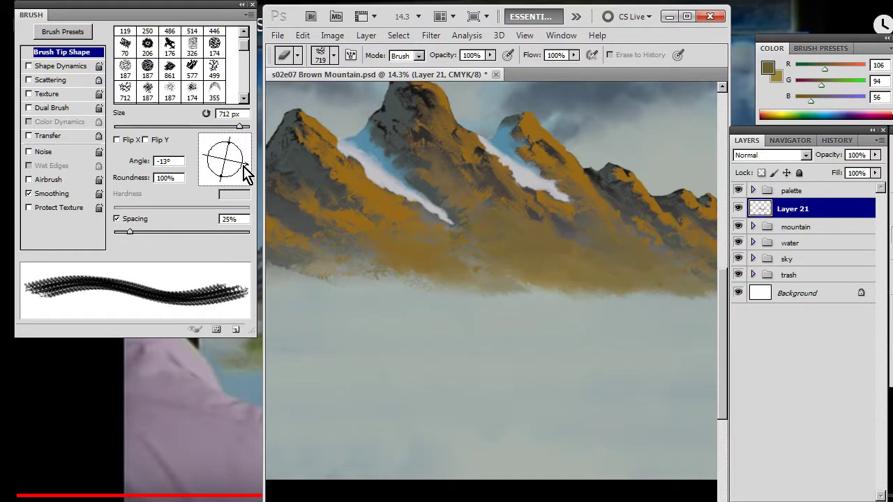
pyautogui.press('[')
pyautogui.press('[')
pyautogui.press('[')
pyautogui.press('[')
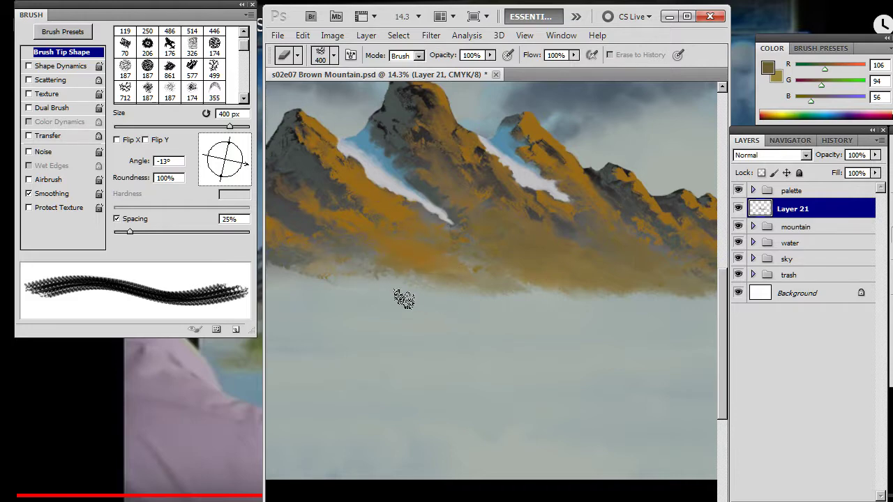
# Step: Paint olive foliage speckles along the foot of the left mountain on Layer 21 with the 505 px brush
pyautogui.press('r')
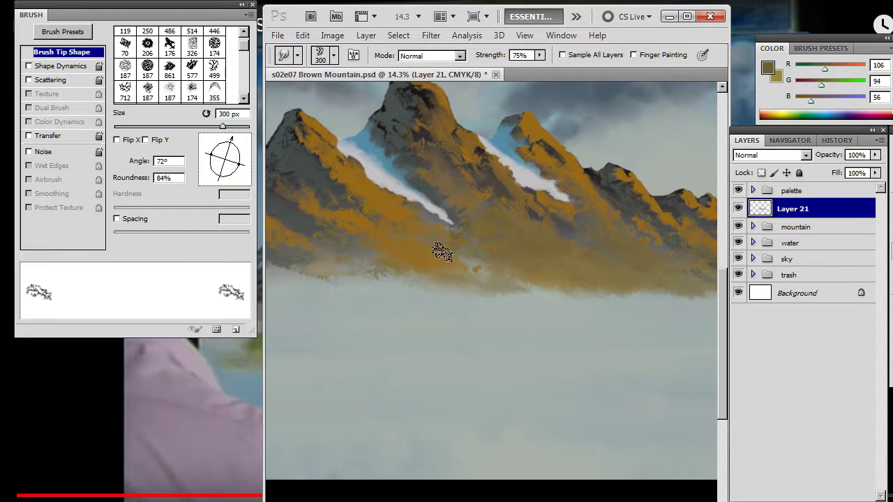
pyautogui.press('b')
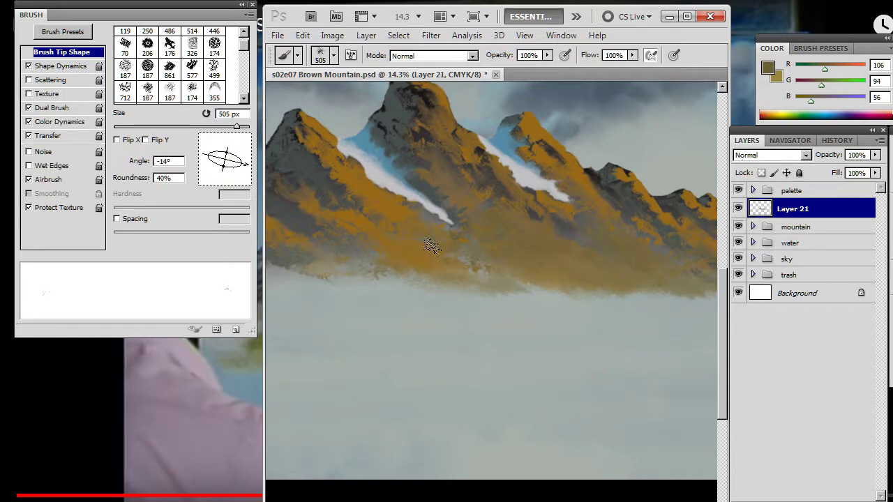
pyautogui.press('r')
pyautogui.press('b')
pyautogui.moveTo(314, 264); pyautogui.dragTo(291, 248)
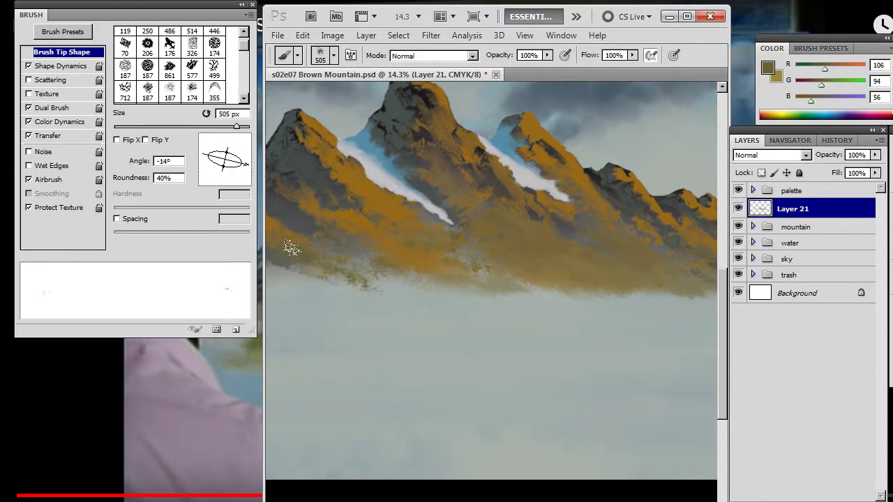
pyautogui.click(395, 281)
# Step: Smudge the fresh olive speckles at the left mountain's foot down into the mist
pyautogui.moveTo(375, 309); pyautogui.dragTo(469, 332)
pyautogui.press('r')
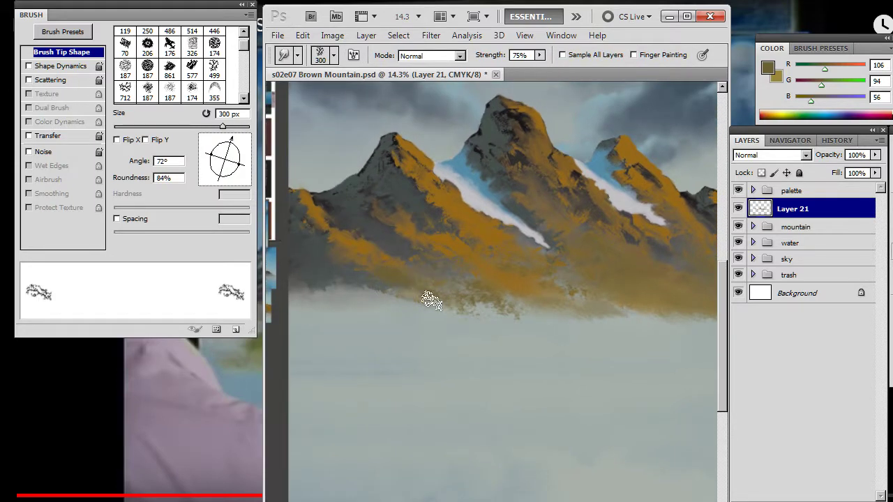
pyautogui.moveTo(432, 300); pyautogui.dragTo(531, 318)
pyautogui.moveTo(442, 285); pyautogui.dragTo(534, 306)
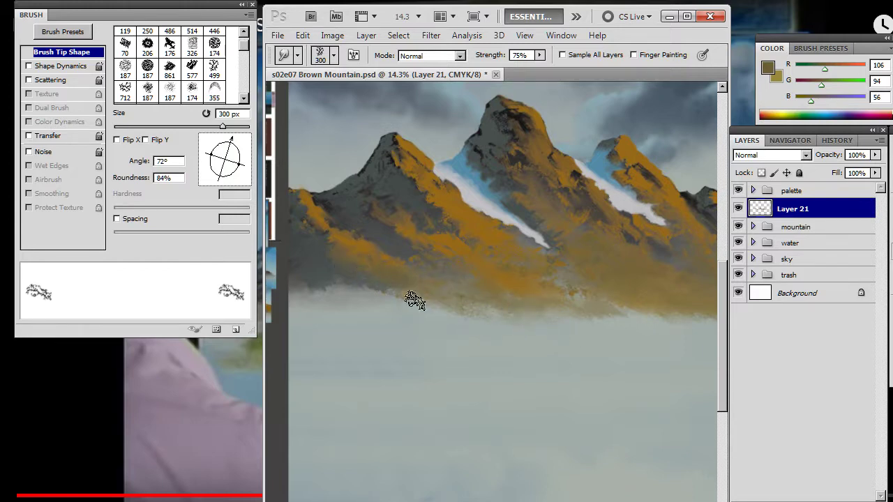
# Step: Add more olive foliage along the left mountain's base and soften its lower edge with the Smudge tool
pyautogui.press('b')
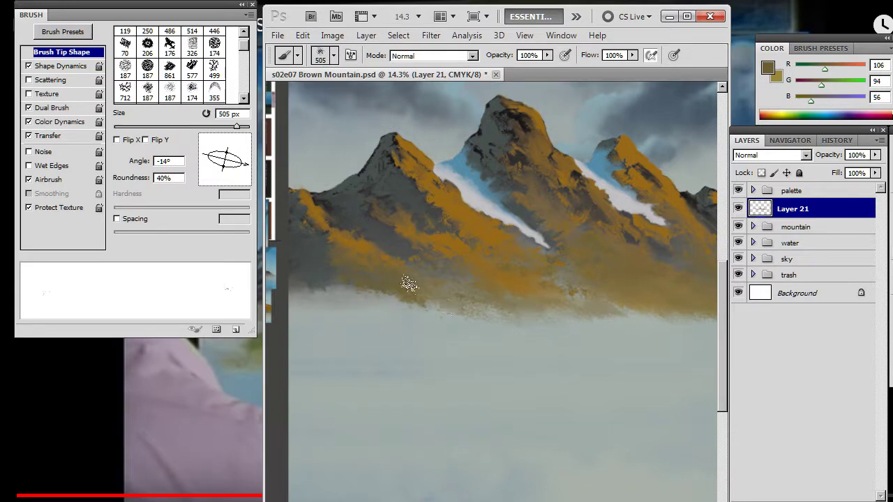
pyautogui.moveTo(471, 309); pyautogui.dragTo(423, 272)
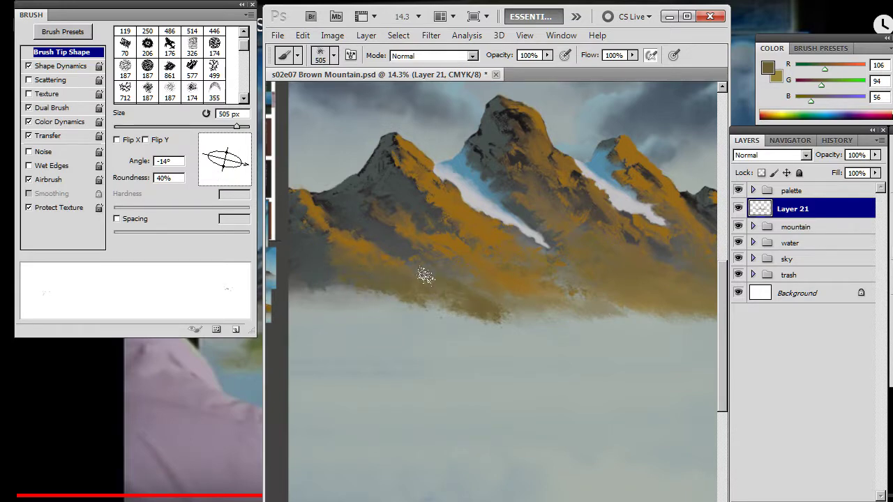
pyautogui.press('r')
pyautogui.moveTo(447, 318)
pyautogui.mouseDown()
pyautogui.moveTo(502, 319)
pyautogui.moveTo(479, 318)
pyautogui.moveTo(450, 292)
pyautogui.moveTo(503, 321)
pyautogui.moveTo(428, 307)
pyautogui.mouseUp()
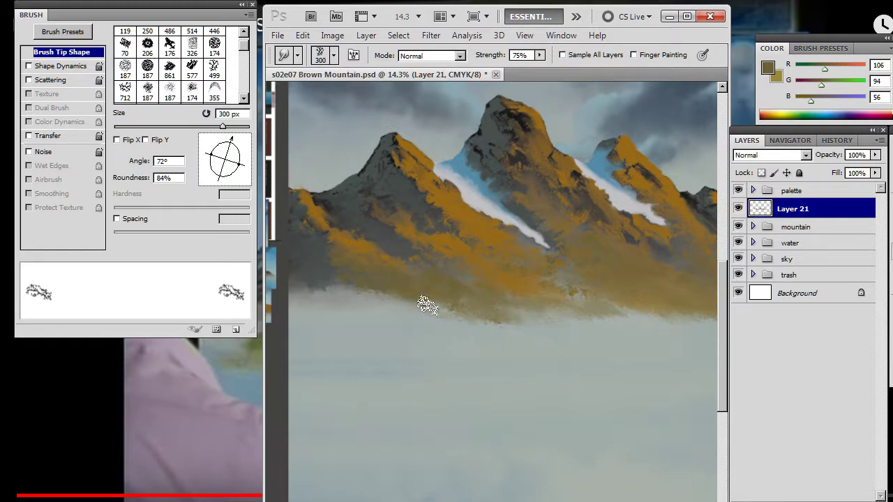
pyautogui.press('b')
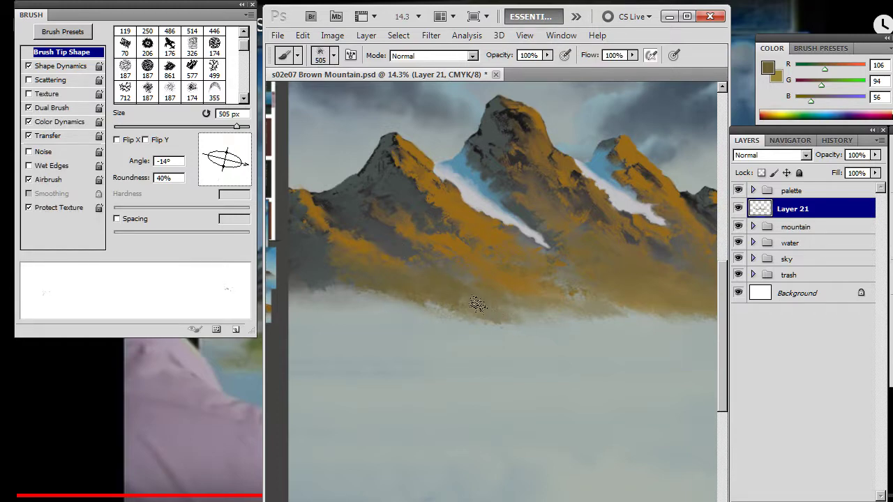
pyautogui.press('r')
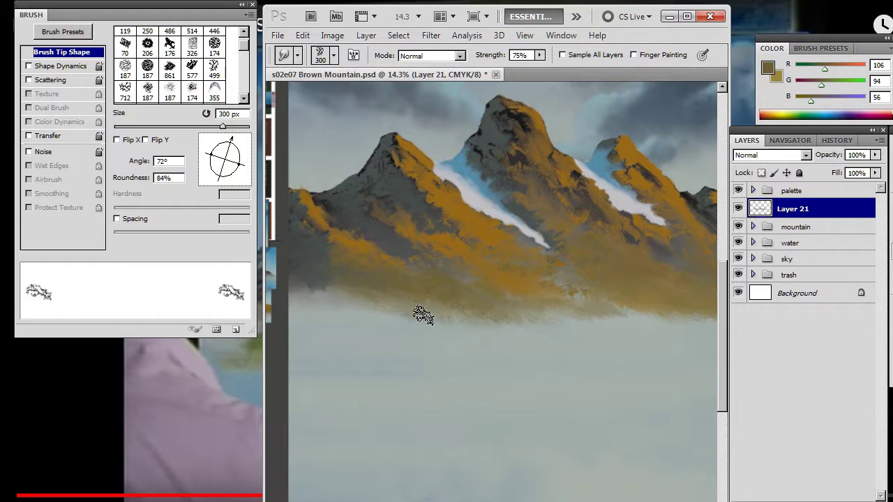
# Step: Touch up the olive foliage along the base of the right-hand slopes and smudge it into the mist
pyautogui.press('space')
pyautogui.moveTo(526, 343); pyautogui.dragTo(449, 333)
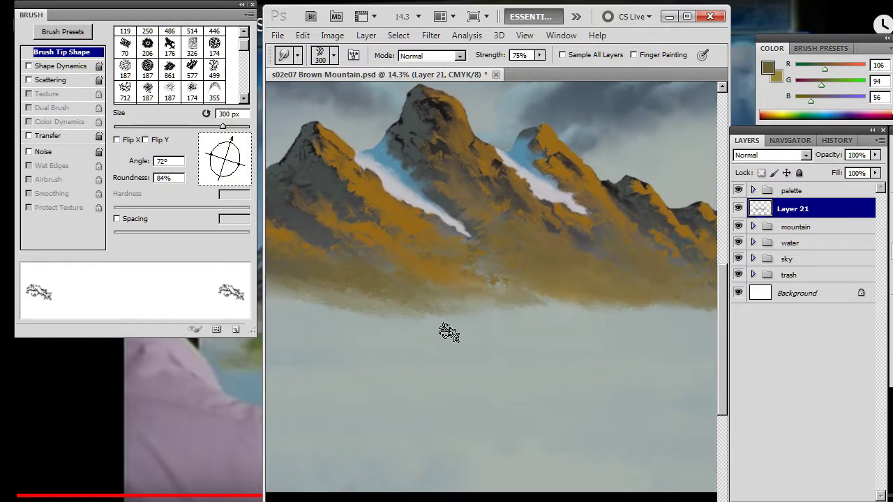
pyautogui.press('space')
pyautogui.moveTo(563, 340)
pyautogui.mouseDown()
pyautogui.moveTo(434, 331)
pyautogui.moveTo(457, 323)
pyautogui.mouseUp()
pyautogui.press('space')
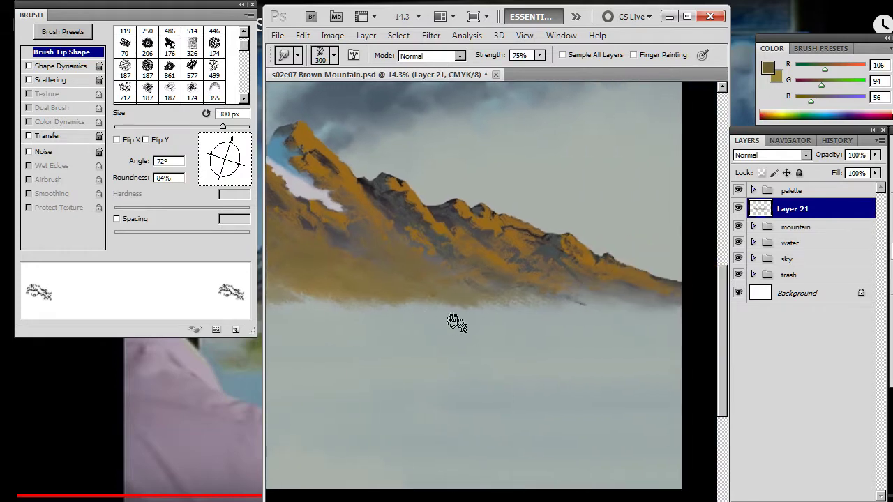
pyautogui.press('b')
pyautogui.press('r')
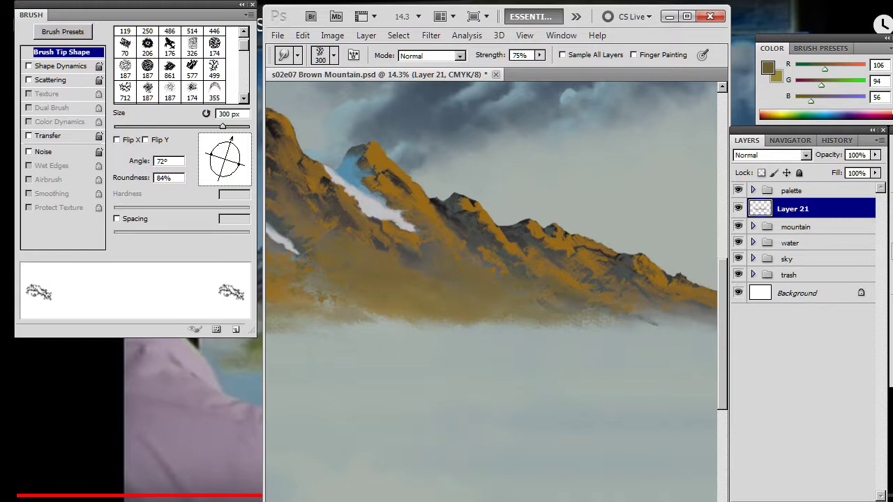
# Step: Add a new layer above Layer 21 and paint foliage highlights on the lower slopes in the lighter olive (152, 136, 67)
pyautogui.hotkey('ctrl', 'alt', 'shift', 'n')
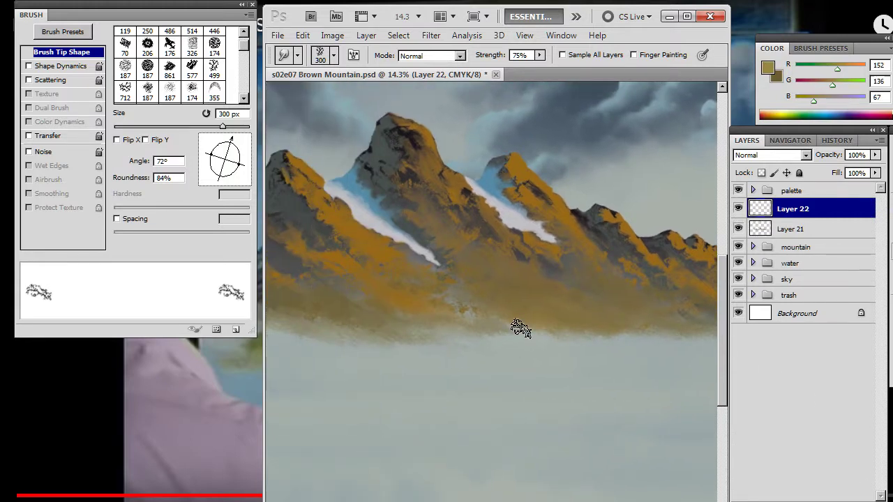
pyautogui.press('b')
pyautogui.moveTo(371, 288); pyautogui.dragTo(428, 304)
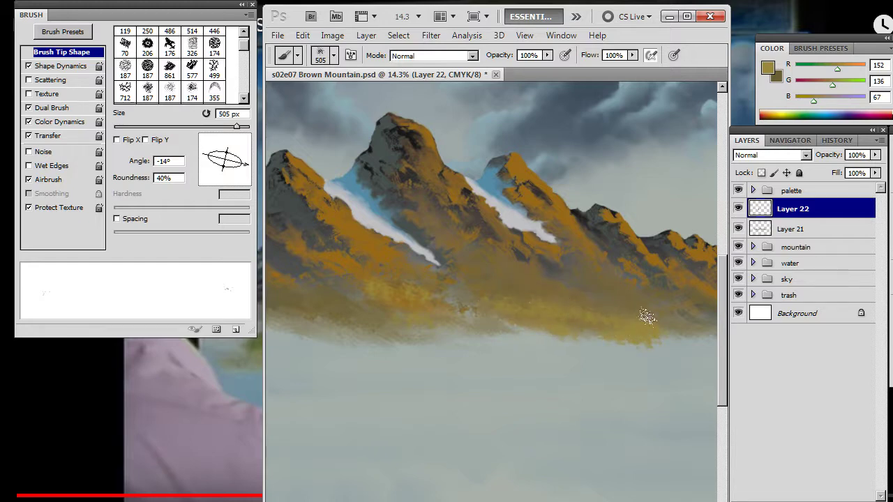
pyautogui.moveTo(440, 332); pyautogui.dragTo(502, 335)
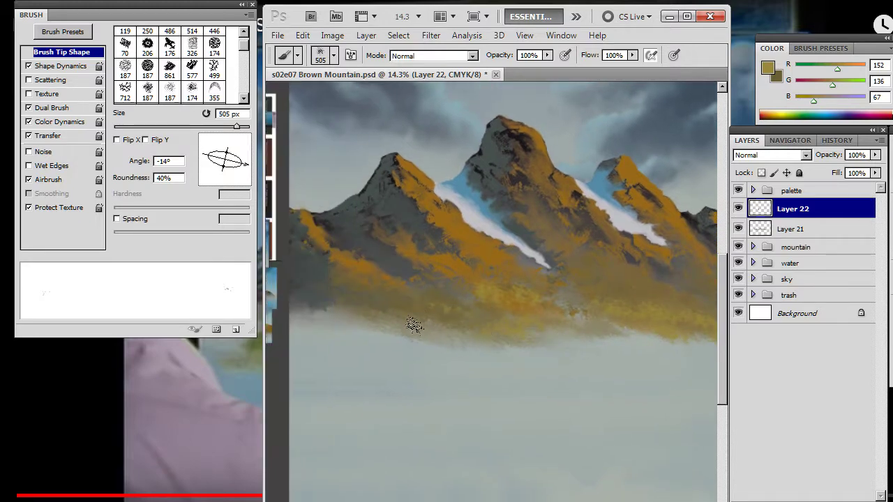
# Step: Blend the light olive highlights on the left mountain's lower slopes by alternately smudging and erasing them
pyautogui.press('r')
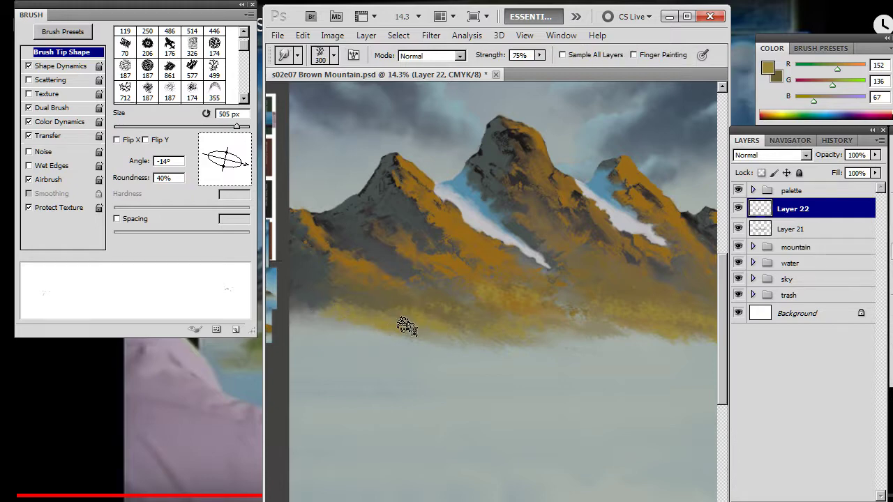
pyautogui.press('e')
pyautogui.press('b')
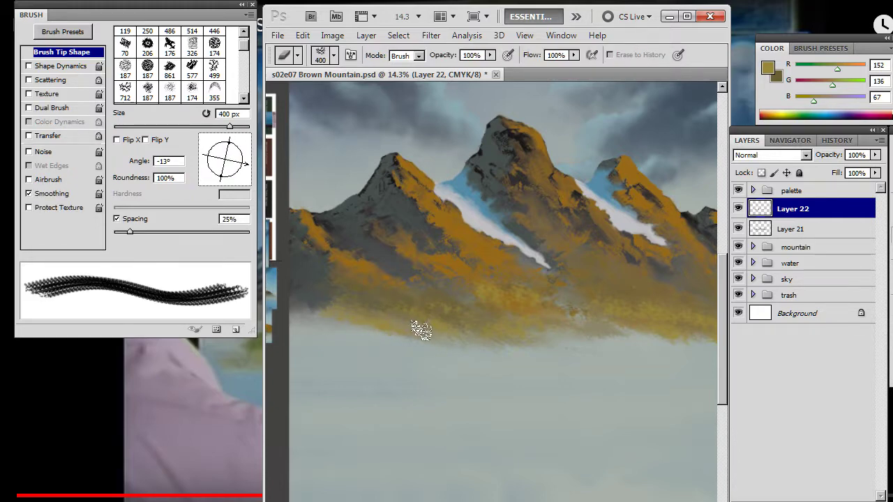
pyautogui.press('r')
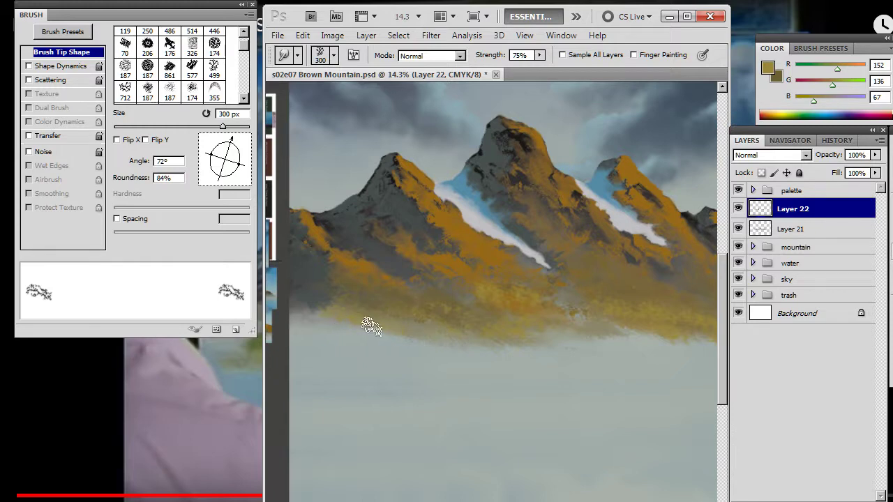
pyautogui.press('b')
pyautogui.press('r')
pyautogui.press('e')
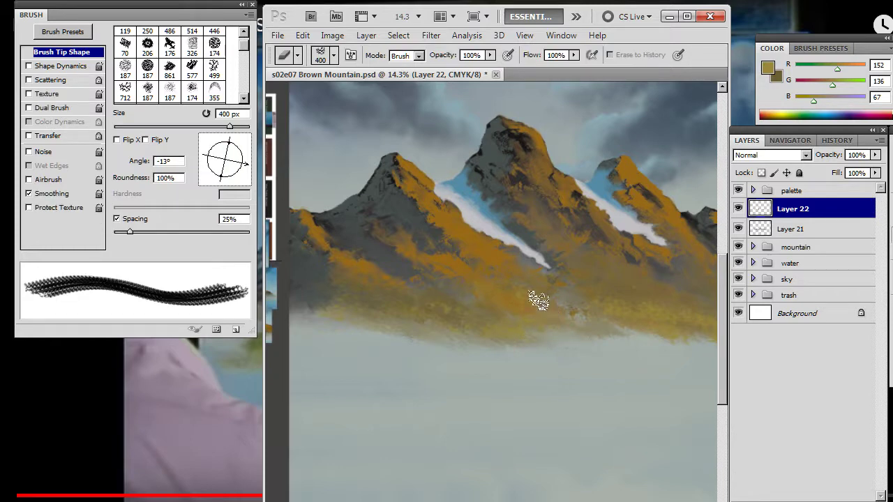
pyautogui.press('r')
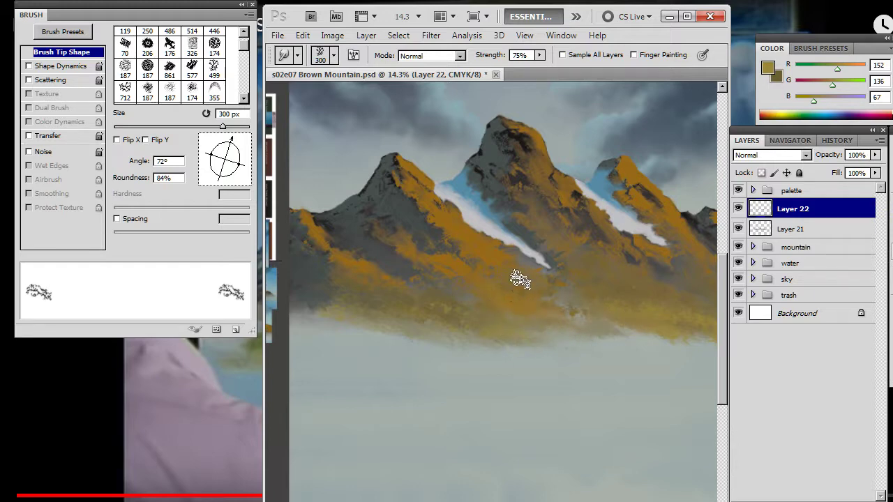
# Step: Soften the light olive highlights on the central and right lower slopes with the Eraser and Smudge tools
pyautogui.press('space')
pyautogui.moveTo(583, 330); pyautogui.dragTo(483, 310)
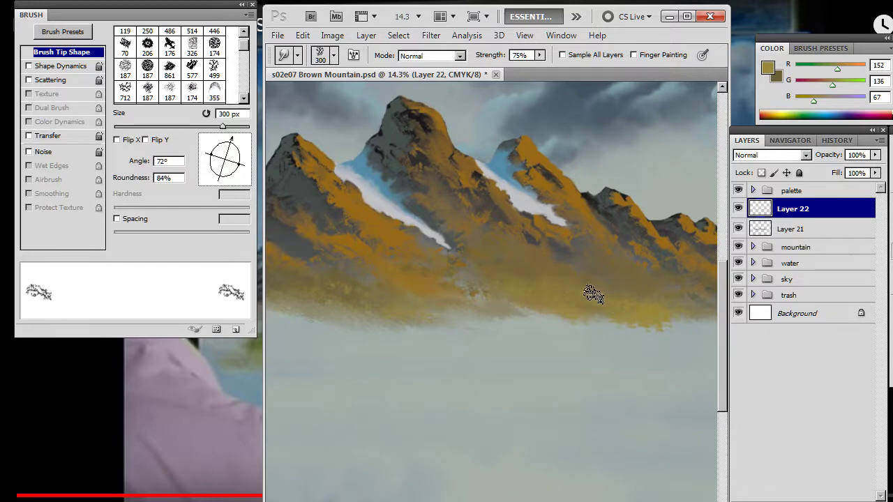
pyautogui.press('e')
pyautogui.press('r')
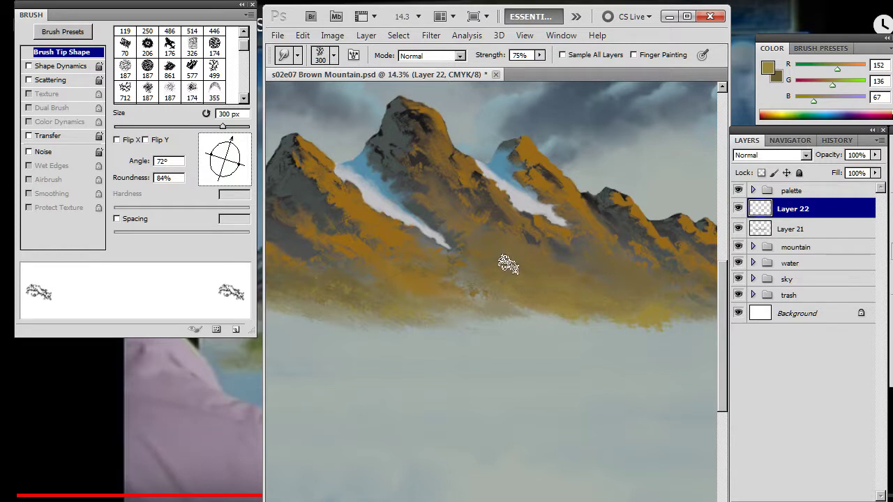
pyautogui.moveTo(628, 307); pyautogui.dragTo(502, 309)
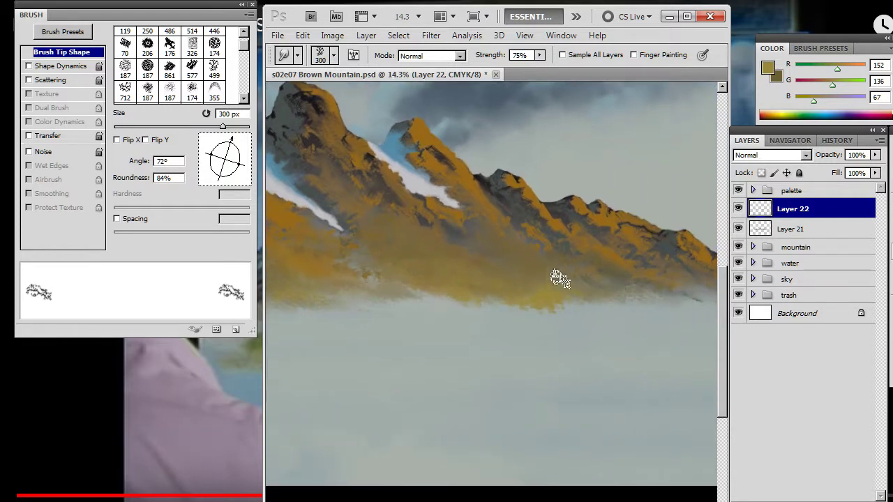
pyautogui.moveTo(391, 325); pyautogui.dragTo(512, 325)
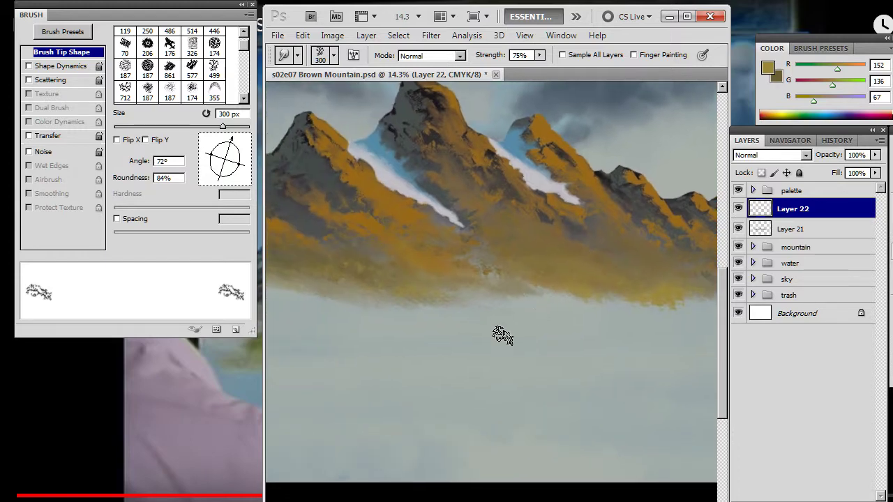
# Step: Group Layer 21 and Layer 22 and name the new group "yellows"
pyautogui.keyDown('alt'); pyautogui.click(517, 283); pyautogui.keyUp('alt')
pyautogui.moveTo(517, 283); pyautogui.dragTo(510, 288)
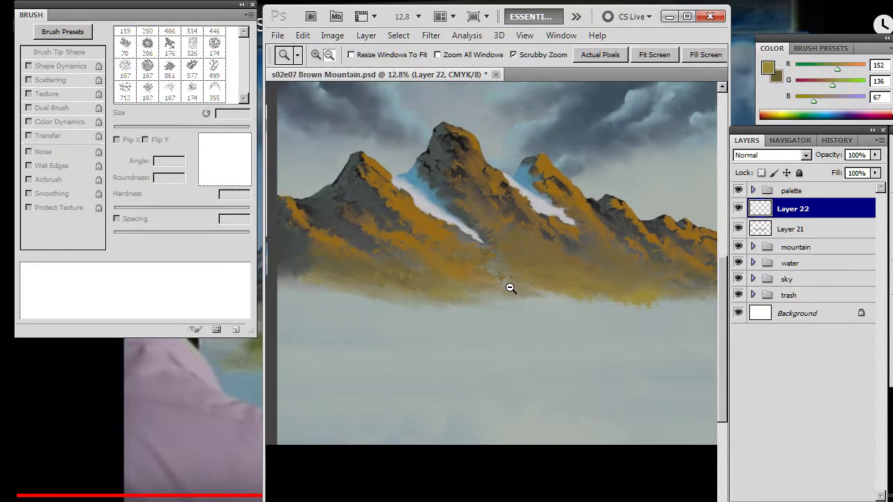
pyautogui.click(752, 246)
pyautogui.keyDown('shift'); pyautogui.click(795, 231); pyautogui.keyUp('shift')
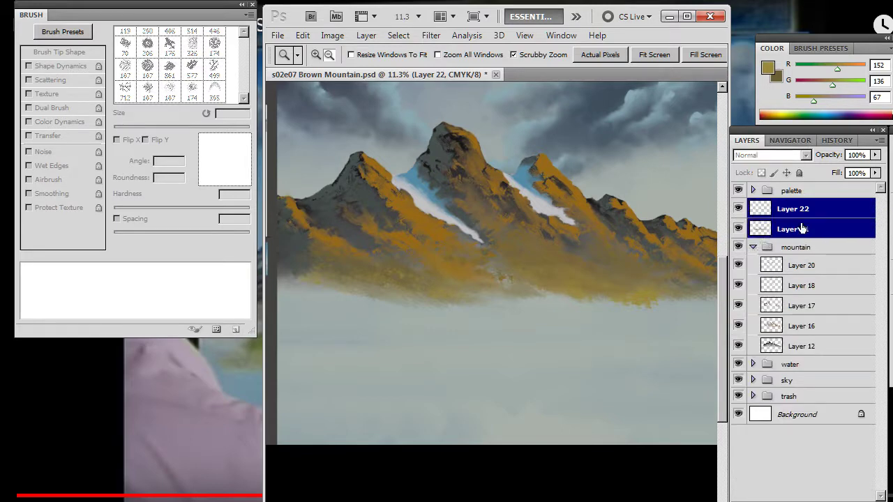
pyautogui.hotkey('ctrl', 'g')
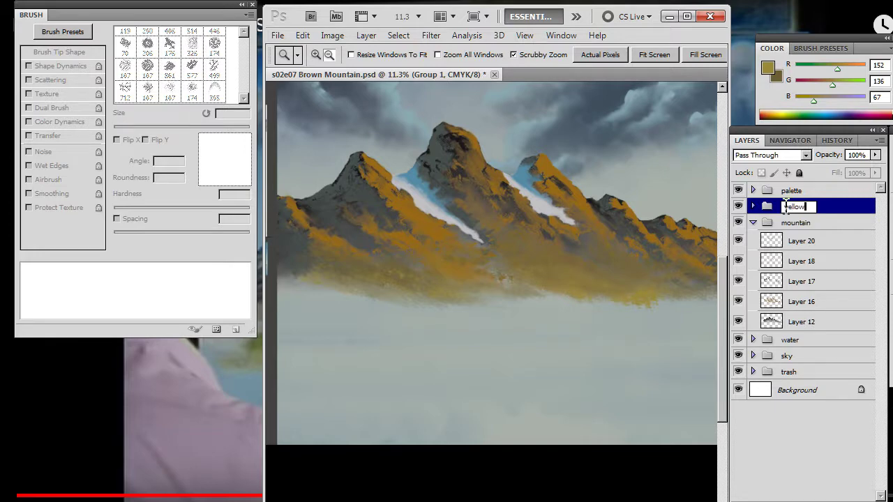
pyautogui.write('s')
pyautogui.press('Return')
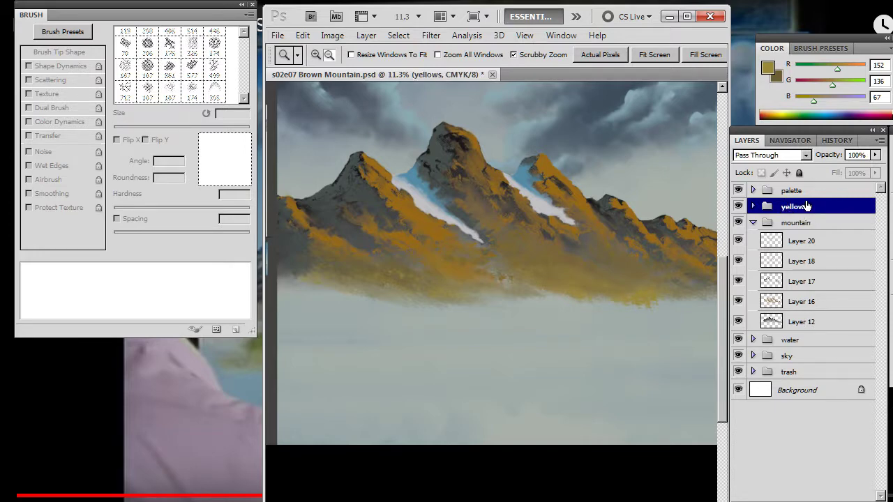
# Step: Move the yellows group into the top of the mountain group and add a new layer above it
pyautogui.moveTo(806, 206); pyautogui.dragTo(767, 224)
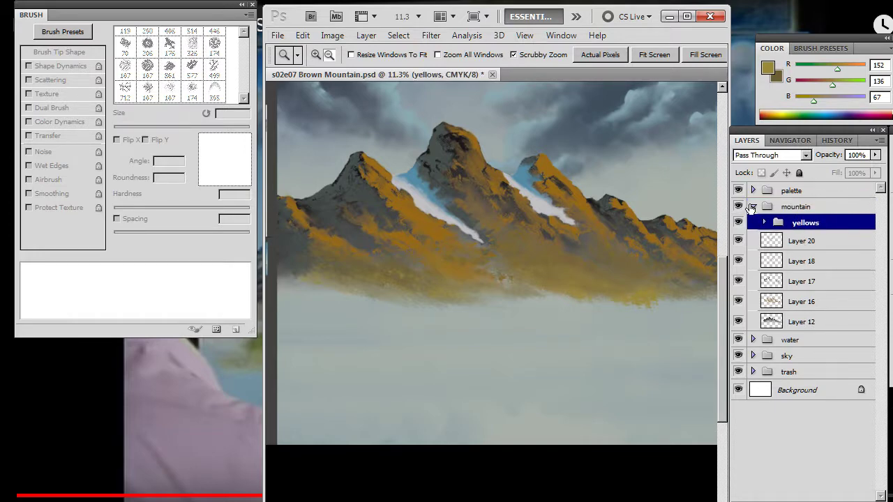
pyautogui.click(752, 207)
pyautogui.click(752, 208)
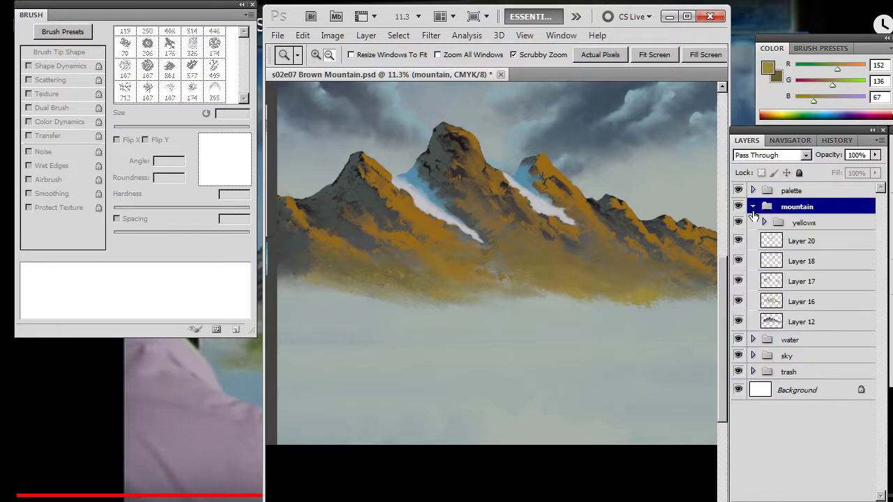
pyautogui.click(808, 225)
pyautogui.hotkey('ctrl', 'shift', 'alt', 'n')
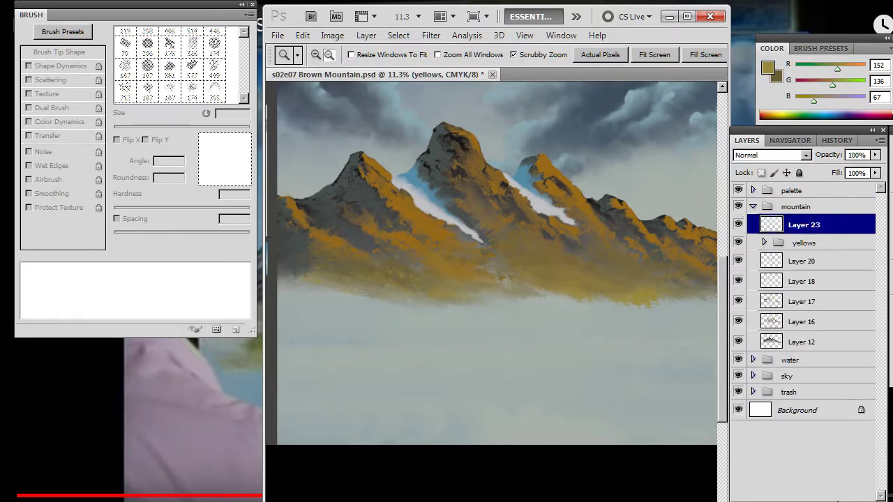
# Step: Sample the dark brown (58, 54, 51) from the central peak and set the Brush to the 70 px textured tip, enlarged to 90 px
pyautogui.press('b')
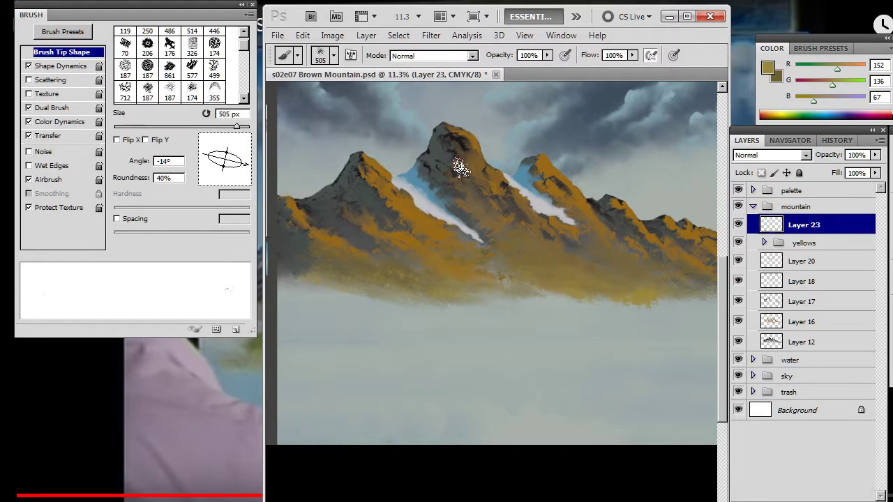
pyautogui.keyDown('alt'); pyautogui.click(459, 169); pyautogui.keyUp('alt')
pyautogui.rightClick(522, 260)
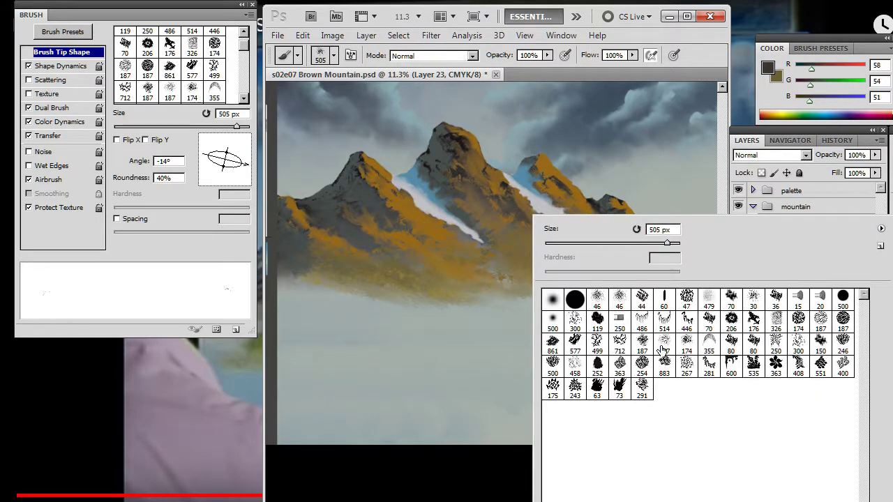
pyautogui.click(731, 307)
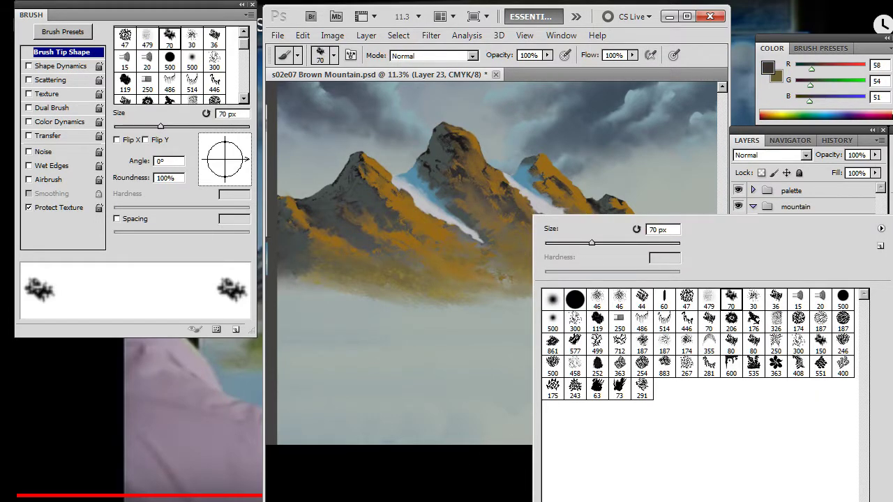
pyautogui.press('Return')
pyautogui.press(']')
pyautogui.press(']')
# Step: Switch to the Bob Ross Brown Mountain video in Chrome, play the next part of the demonstration, pause it and return to Photoshop
pyautogui.hotkey('alt', 'Tab')
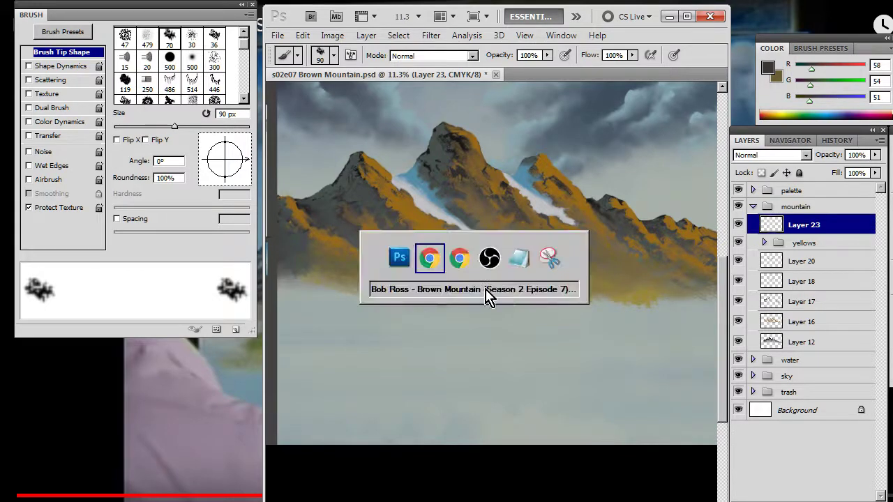
pyautogui.click(433, 327)
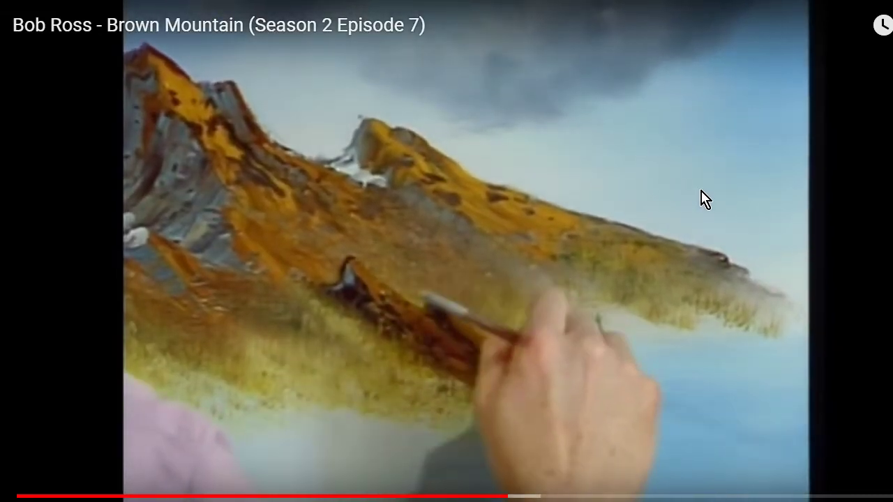
pyautogui.click(589, 258)
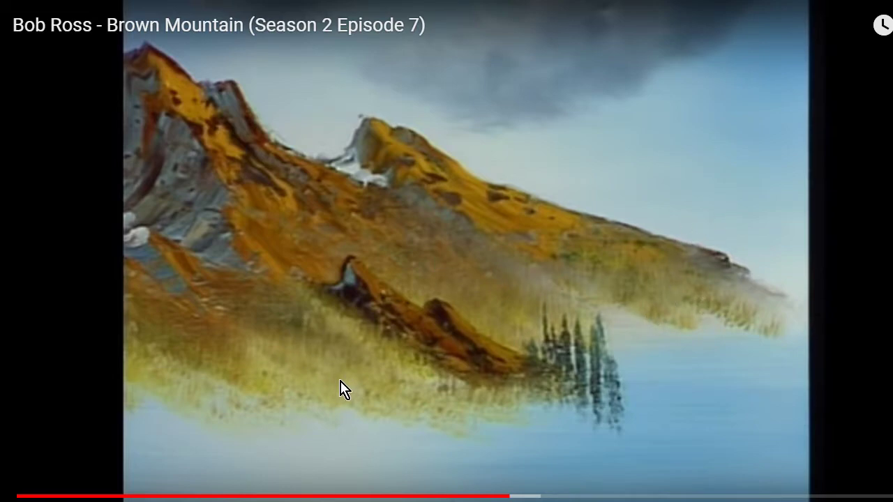
pyautogui.hotkey('alt', 'Tab')
# Step: Move Layer 23 into the yellows group, directly above Layer 22
pyautogui.press('z')
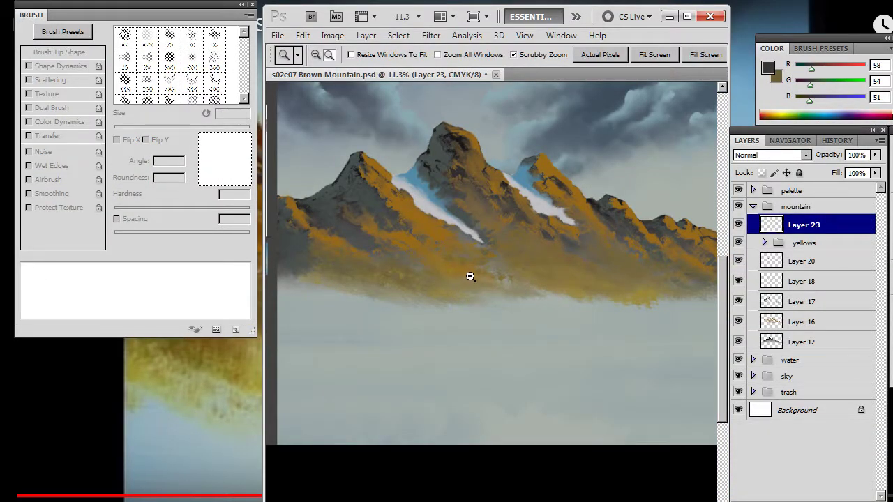
pyautogui.moveTo(470, 276); pyautogui.dragTo(546, 298)
pyautogui.moveTo(602, 319); pyautogui.dragTo(516, 325)
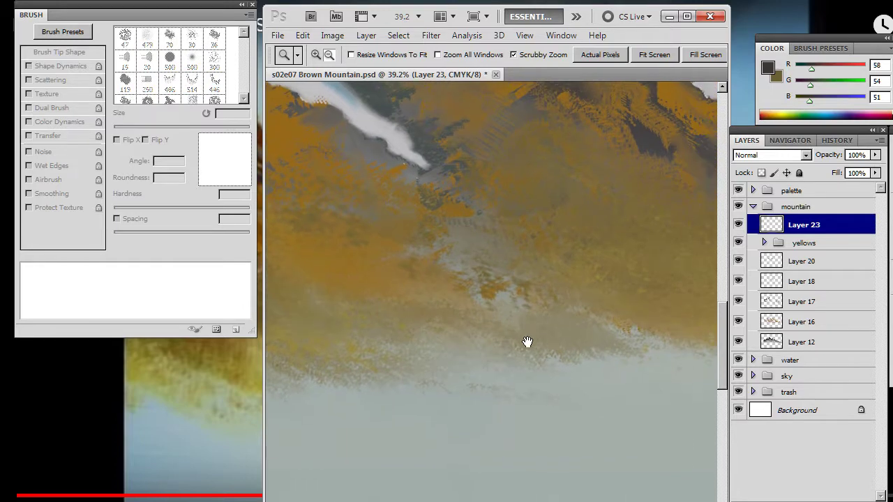
pyautogui.moveTo(574, 327); pyautogui.dragTo(534, 327)
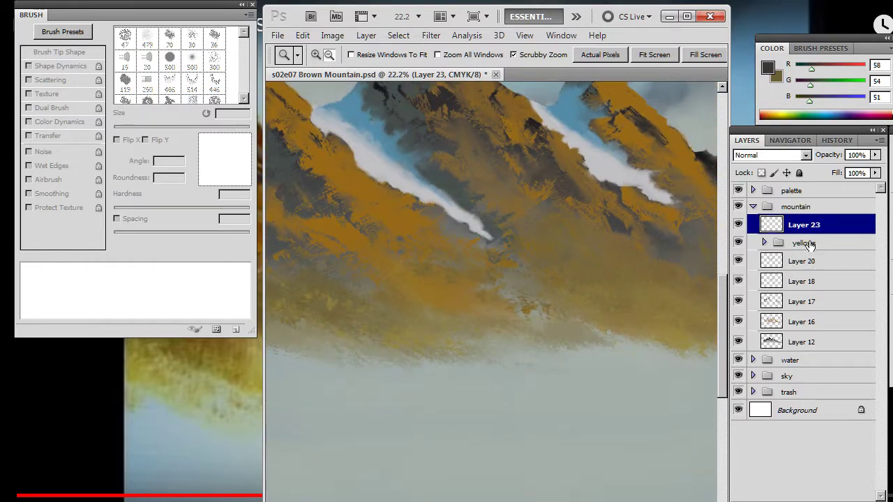
pyautogui.click(765, 242)
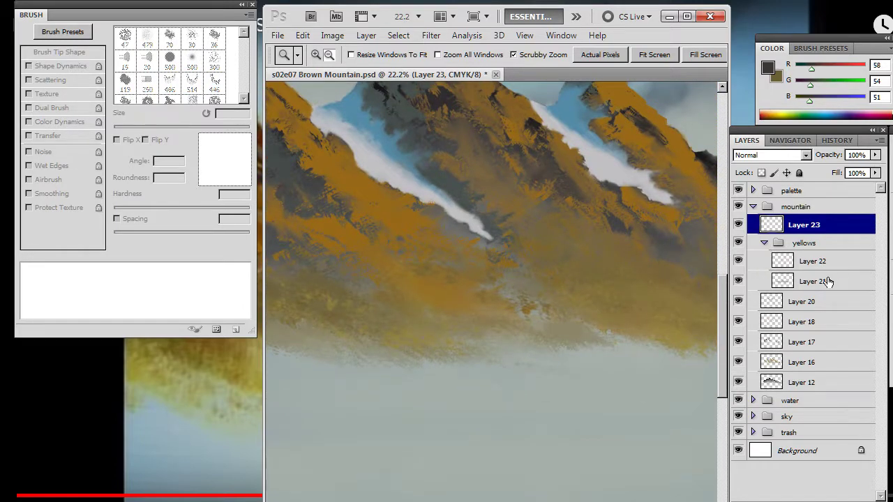
pyautogui.click(846, 264)
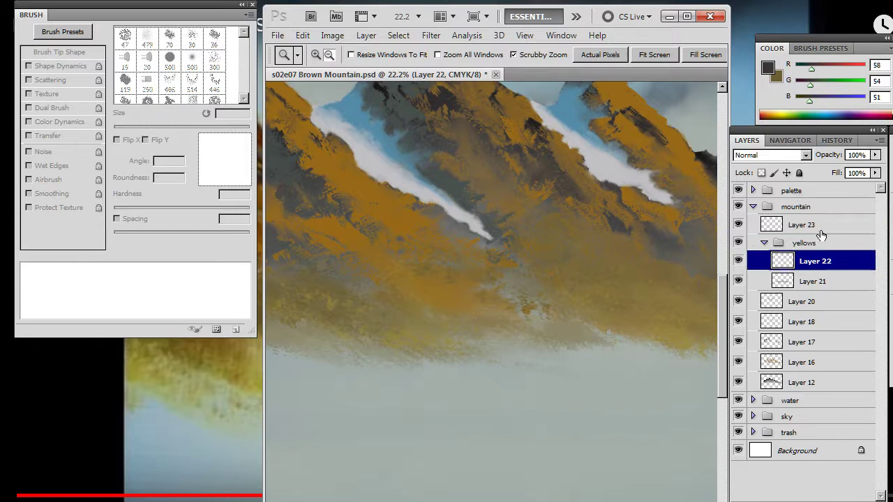
pyautogui.moveTo(823, 252); pyautogui.dragTo(824, 253)
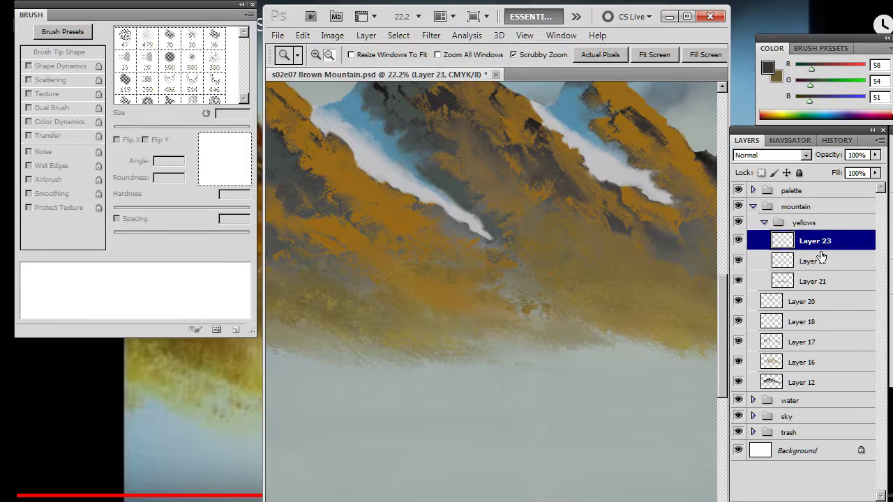
# Step: Sample muted olive tones such as (106, 94, 56) from the foliage on the mountain's lower slopes
pyautogui.press('b')
pyautogui.keyDown('alt'); pyautogui.click(695, 249); pyautogui.keyUp('alt')
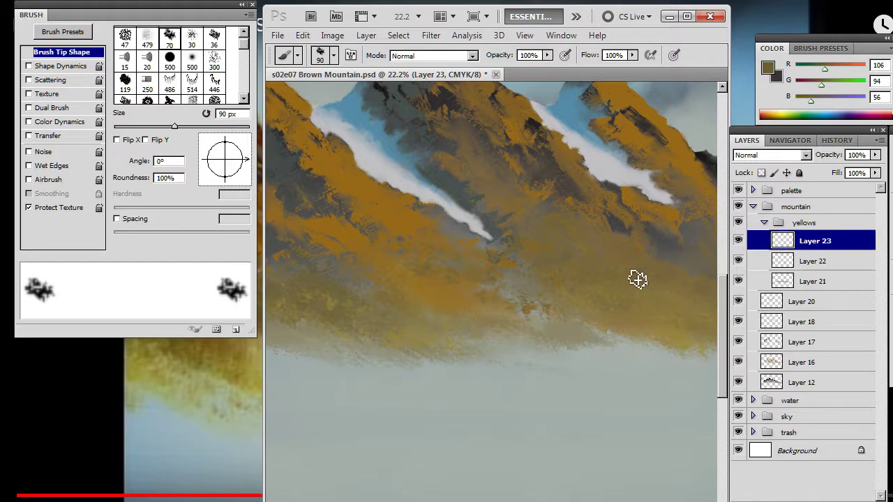
pyautogui.moveTo(395, 348); pyautogui.dragTo(613, 329)
pyautogui.keyDown('alt'); pyautogui.click(462, 299); pyautogui.keyUp('alt')
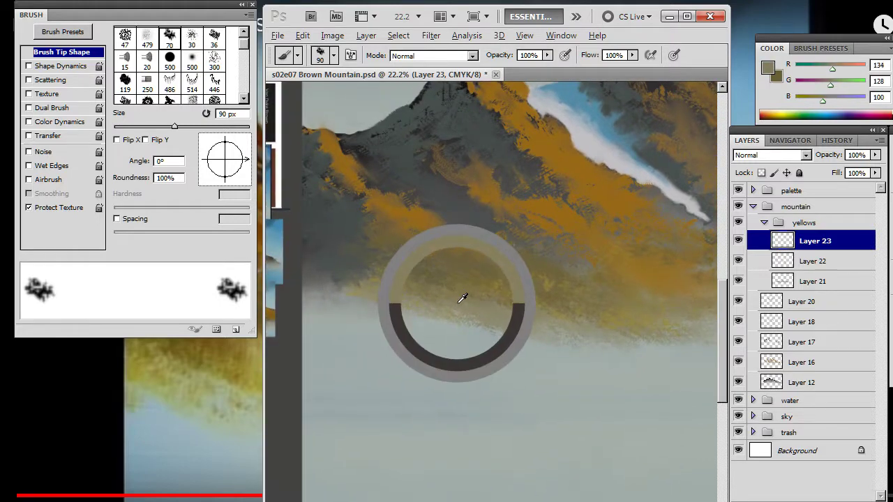
pyautogui.moveTo(466, 298)
pyautogui.mouseDown()
pyautogui.moveTo(546, 295)
pyautogui.moveTo(535, 311)
pyautogui.mouseUp()
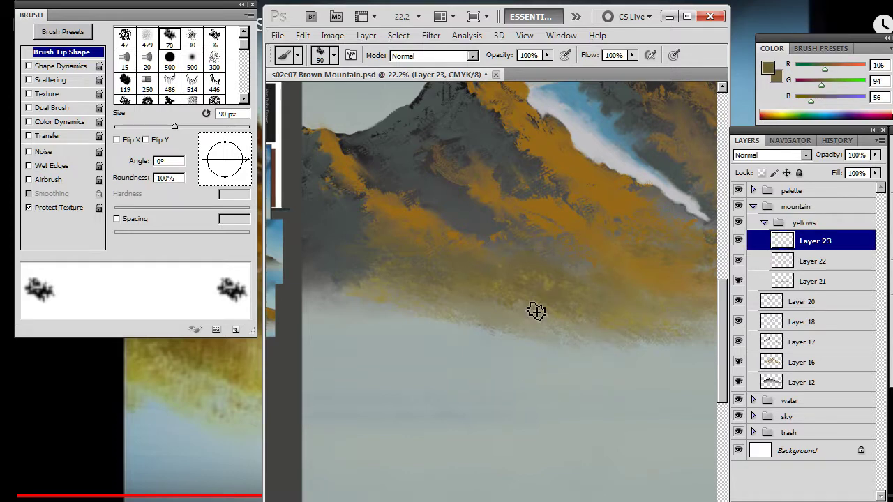
pyautogui.moveTo(602, 314); pyautogui.dragTo(372, 300)
pyautogui.moveTo(493, 270); pyautogui.dragTo(454, 246)
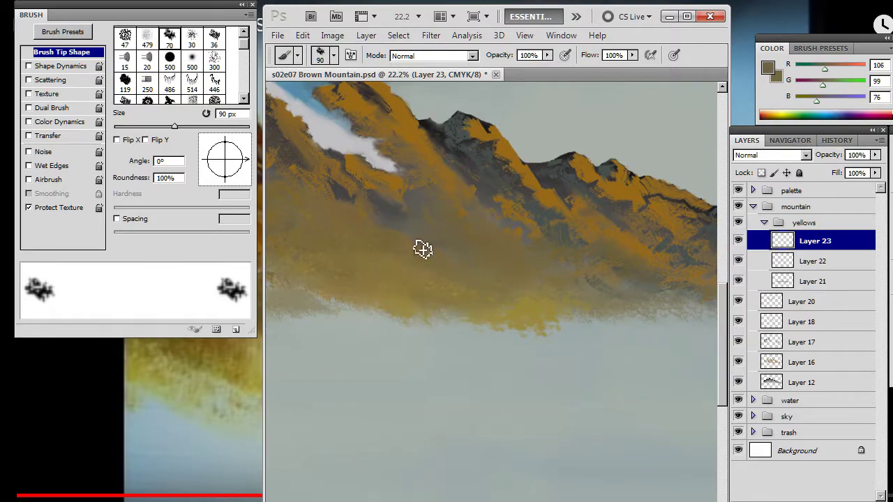
# Step: Sample the light olive (145, 130, 66) from the reference painting and return to the mountain's lower slopes
pyautogui.moveTo(293, 261); pyautogui.dragTo(585, 376)
pyautogui.moveTo(327, 248); pyautogui.dragTo(464, 261)
pyautogui.moveTo(302, 155); pyautogui.dragTo(481, 268)
pyautogui.moveTo(393, 160); pyautogui.dragTo(523, 160)
pyautogui.moveTo(450, 199); pyautogui.dragTo(470, 319)
pyautogui.moveTo(405, 173); pyautogui.dragTo(487, 354)
pyautogui.moveTo(460, 290)
pyautogui.mouseDown()
pyautogui.moveTo(618, 259)
pyautogui.moveTo(610, 249)
pyautogui.mouseUp()
pyautogui.press('b')
pyautogui.press('z')
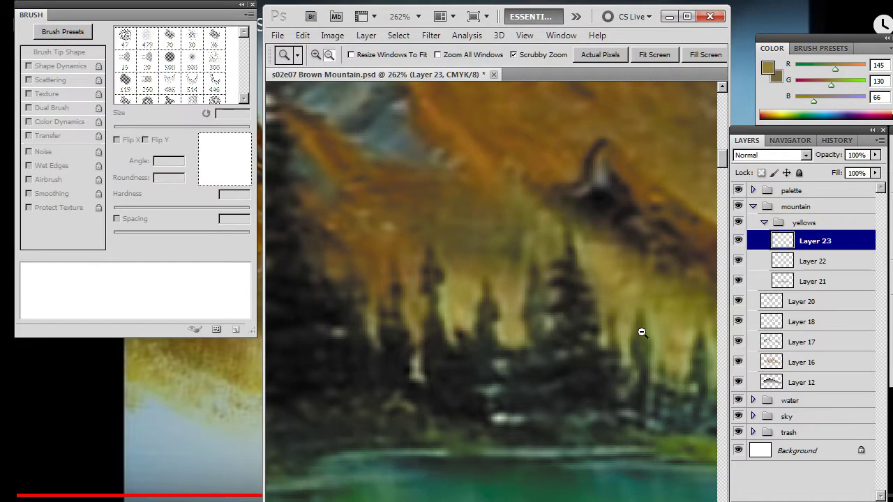
pyautogui.moveTo(642, 330); pyautogui.dragTo(323, 183)
pyautogui.moveTo(494, 383); pyautogui.dragTo(302, 195)
pyautogui.moveTo(593, 419); pyautogui.dragTo(397, 217)
pyautogui.moveTo(558, 336); pyautogui.dragTo(479, 366)
# Step: Set the Brush to the 326 px square textured tip at 331 px, with a -90° angle and spacing turned off
pyautogui.press('b')
pyautogui.rightClick(474, 307)
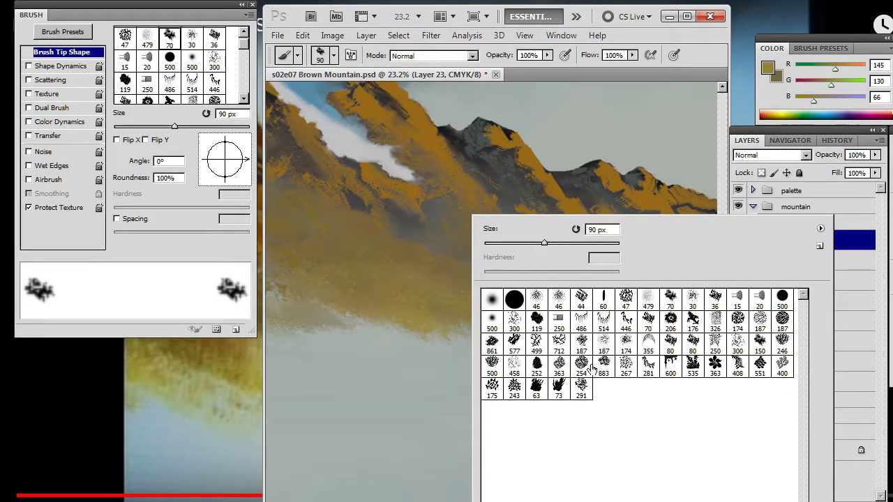
pyautogui.click(713, 327)
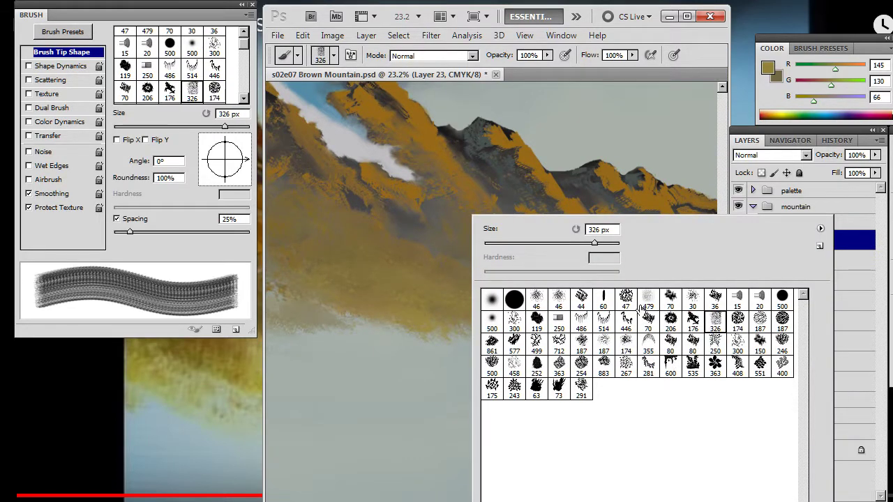
pyautogui.moveTo(245, 166); pyautogui.dragTo(230, 179)
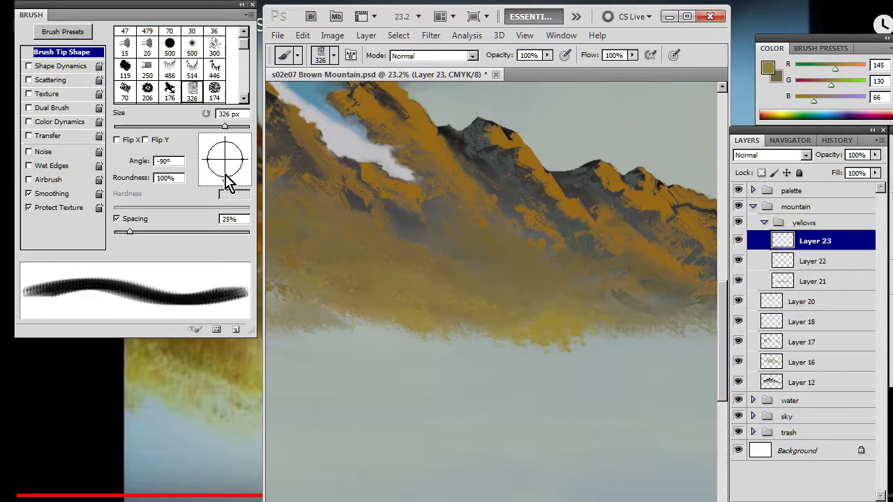
pyautogui.moveTo(482, 332)
pyautogui.mouseDown()
pyautogui.moveTo(432, 295)
pyautogui.moveTo(414, 295)
pyautogui.moveTo(445, 300)
pyautogui.mouseUp()
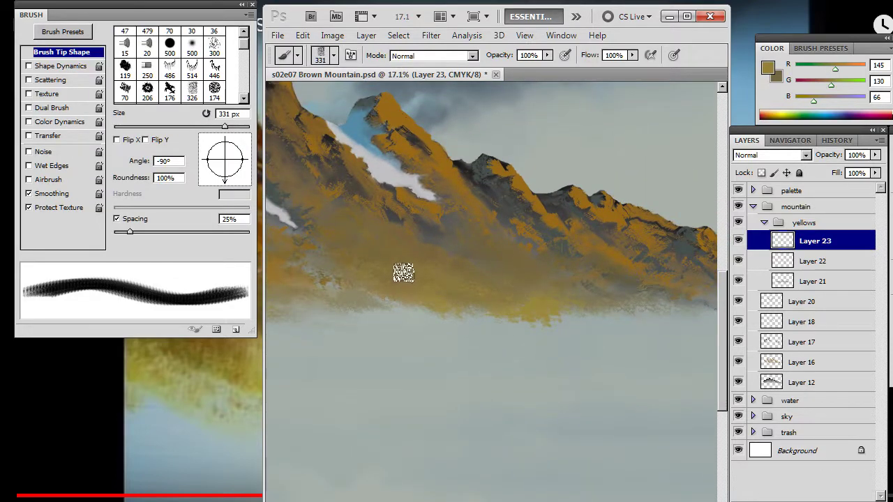
pyautogui.click(117, 219)
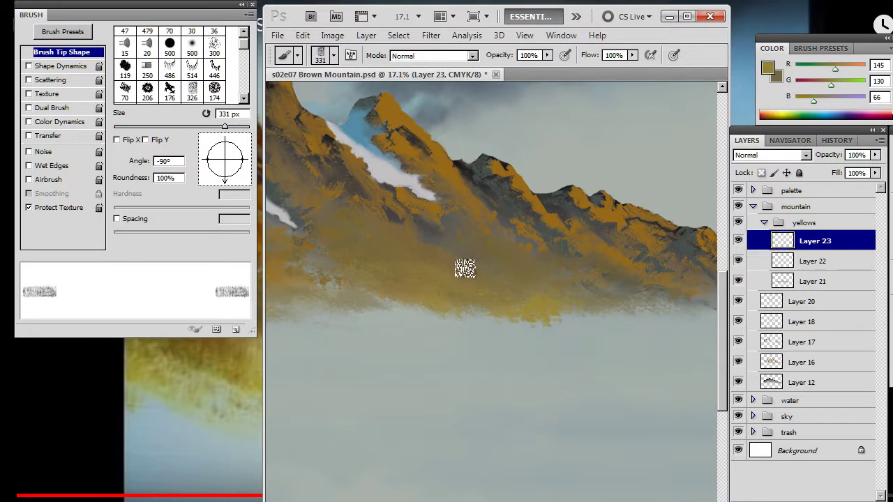
# Step: Try stamping light olive patches on the central lower slope with the 331 px textured brush, and undo them
pyautogui.click(432, 276)
pyautogui.moveTo(464, 302); pyautogui.dragTo(474, 299)
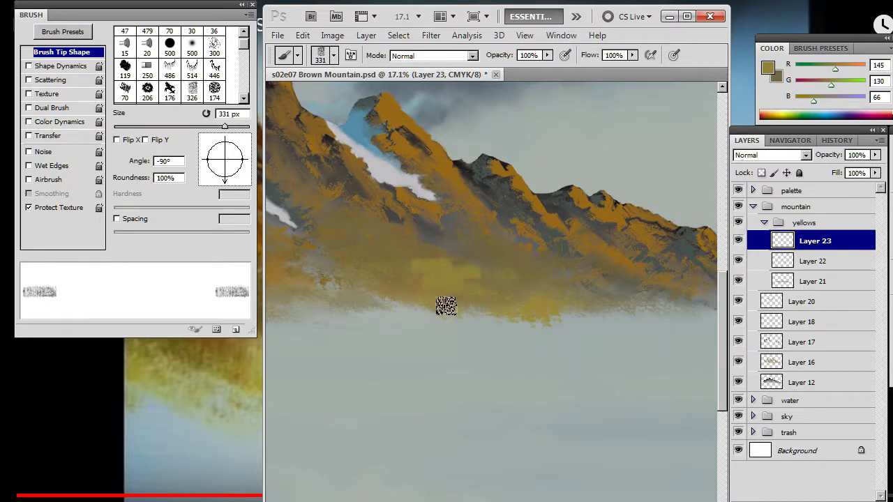
pyautogui.hotkey('ctrl', 'alt', 'z')
pyautogui.hotkey('ctrl', 'alt', 'z')
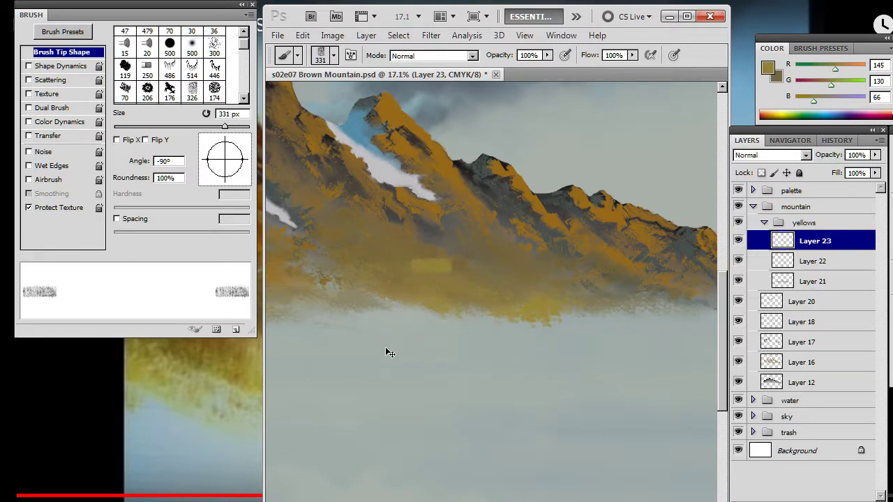
# Step: Stamp light olive foliage on the central lower slope with the Brush enlarged to 700 px, and blend it with the Eraser and Smudge tools
pyautogui.press(']')
pyautogui.press(']')
pyautogui.press(']')
pyautogui.press(']')
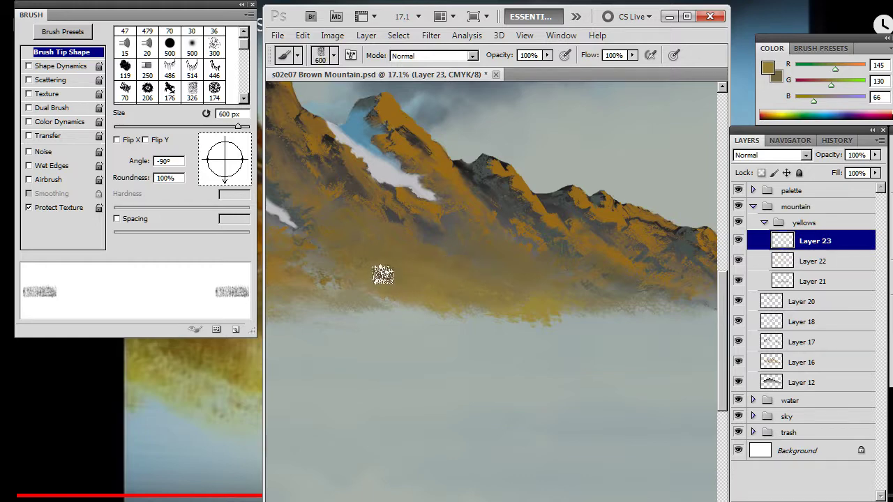
pyautogui.click(379, 282)
pyautogui.press('r')
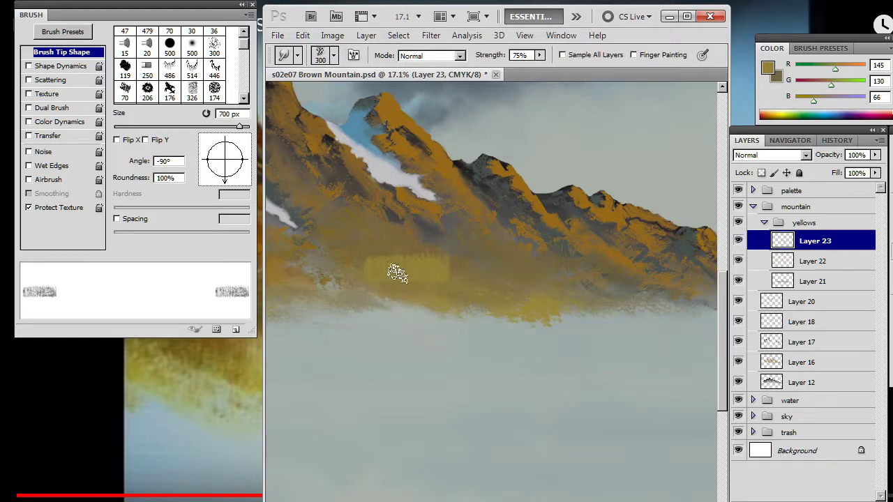
pyautogui.press('e')
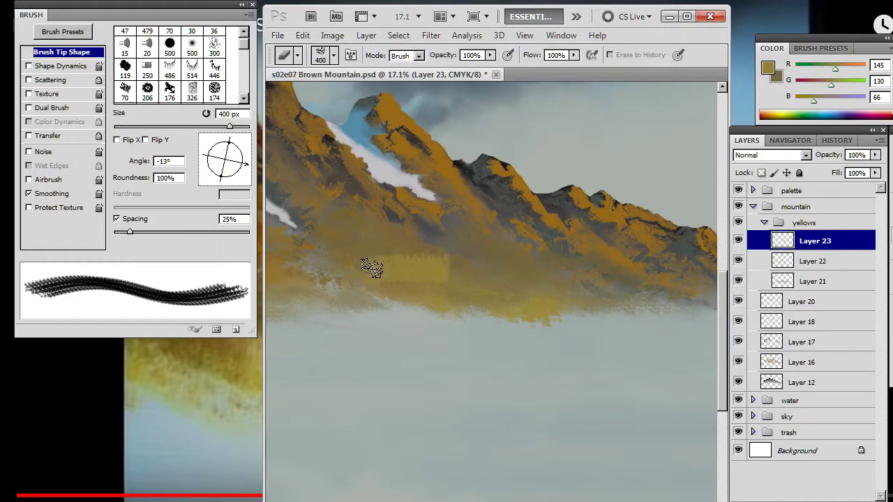
pyautogui.press('r')
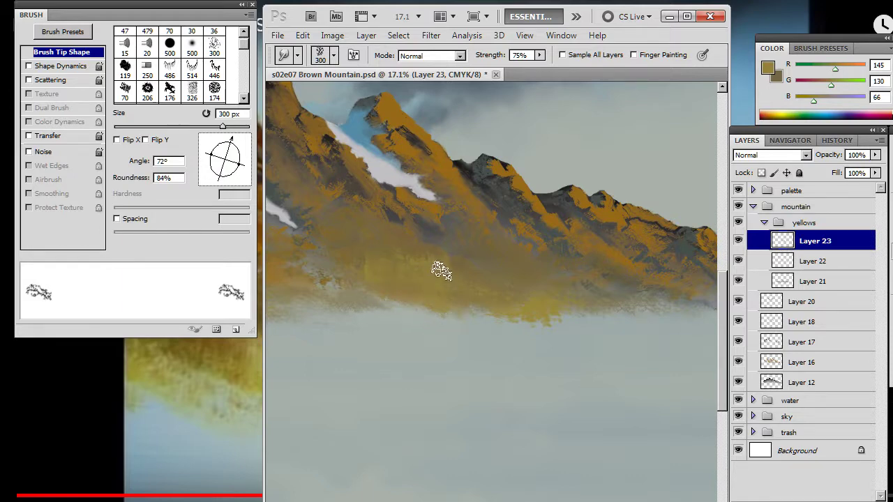
# Step: Rotate the 700 px textured Brush tip to -96°, add light olive foliage to the central slope, and soften it with the Eraser and Smudge tools
pyautogui.press('b')
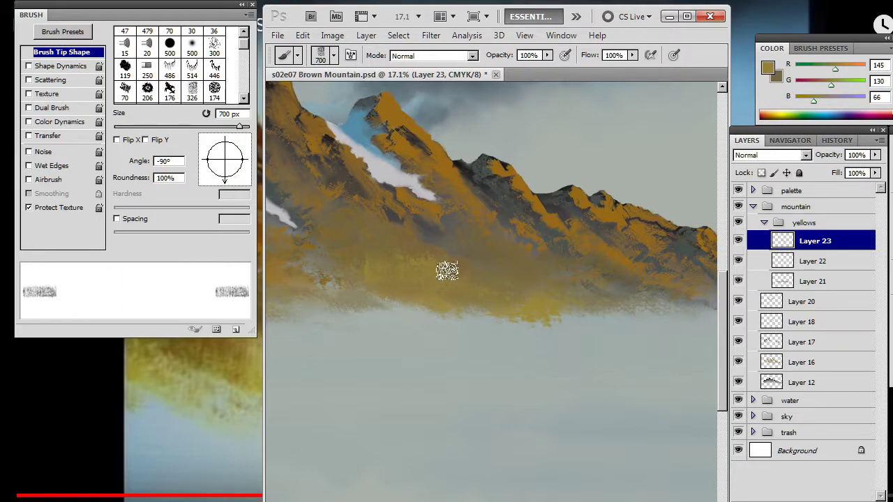
pyautogui.moveTo(224, 188); pyautogui.dragTo(221, 189)
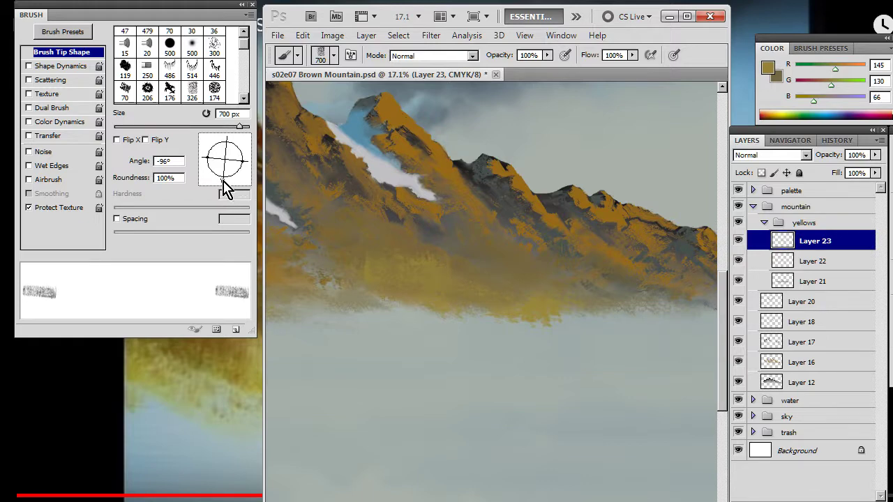
pyautogui.press('e')
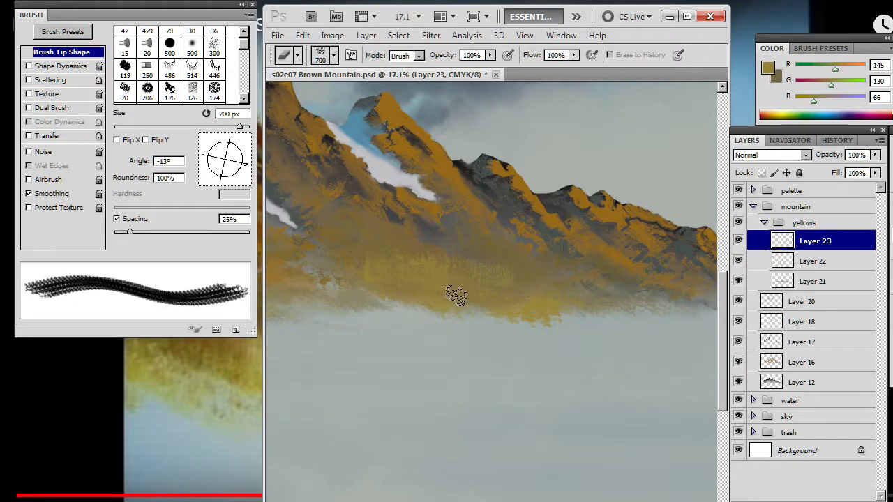
pyautogui.press('r')
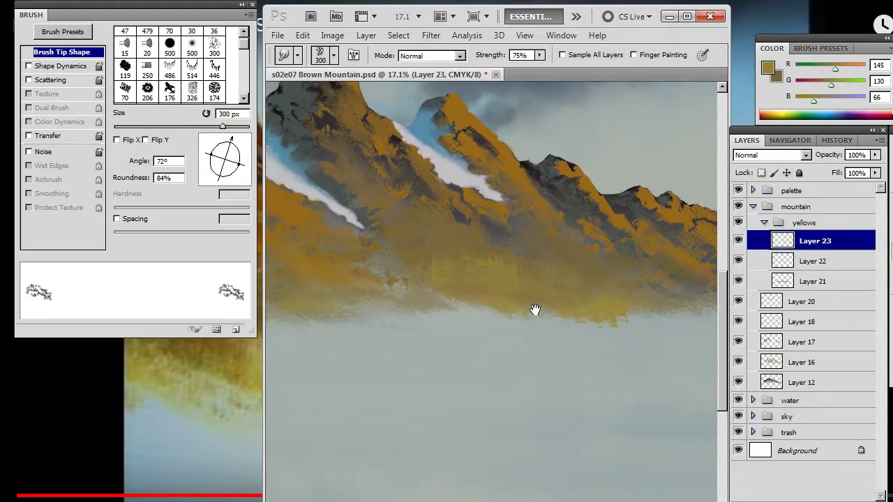
# Step: Stamp darker olive (114, 103, 69) foliage along the central slope's base with the textured Brush at 600 px, and blend it with the Smudge tool
pyautogui.press('b')
pyautogui.moveTo(354, 267)
pyautogui.mouseDown()
pyautogui.moveTo(411, 299)
pyautogui.moveTo(425, 296)
pyautogui.mouseUp()
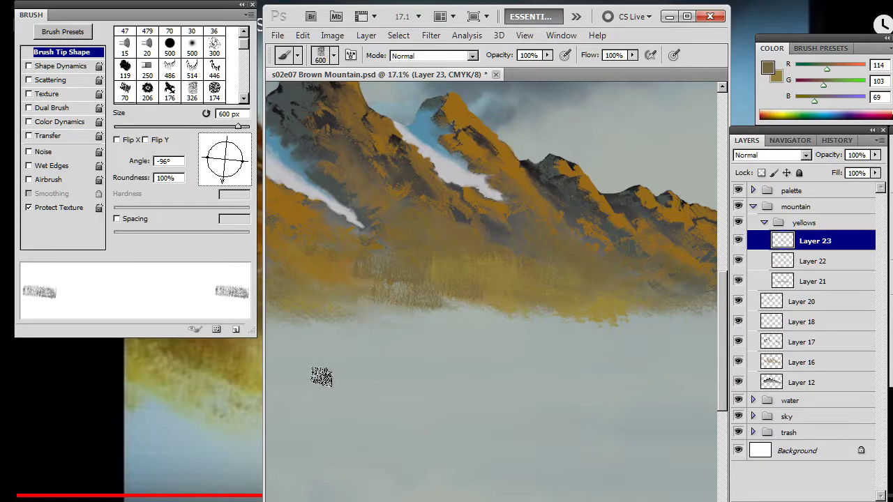
pyautogui.press('r')
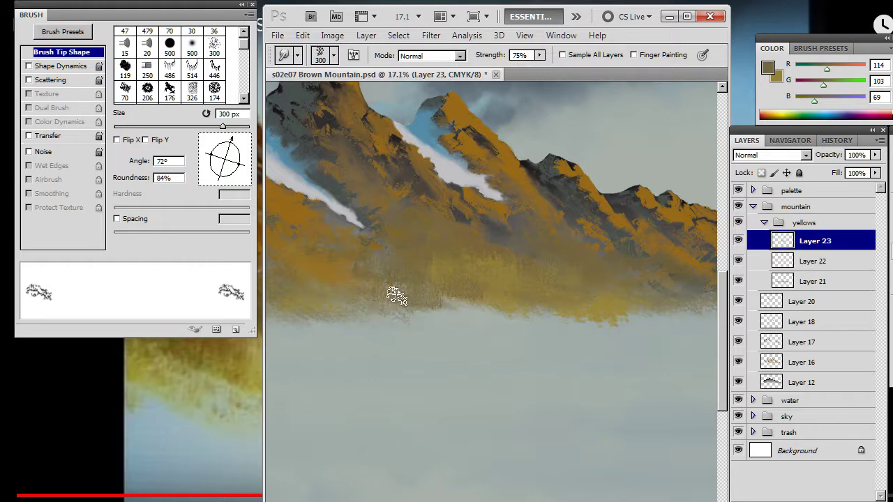
pyautogui.press('b')
pyautogui.moveTo(439, 298)
pyautogui.mouseDown()
pyautogui.moveTo(441, 334)
pyautogui.moveTo(436, 283)
pyautogui.moveTo(450, 280)
pyautogui.moveTo(475, 315)
pyautogui.moveTo(487, 294)
pyautogui.moveTo(474, 306)
pyautogui.moveTo(429, 312)
pyautogui.mouseUp()
pyautogui.press('r')
pyautogui.press('e')
pyautogui.press('r')
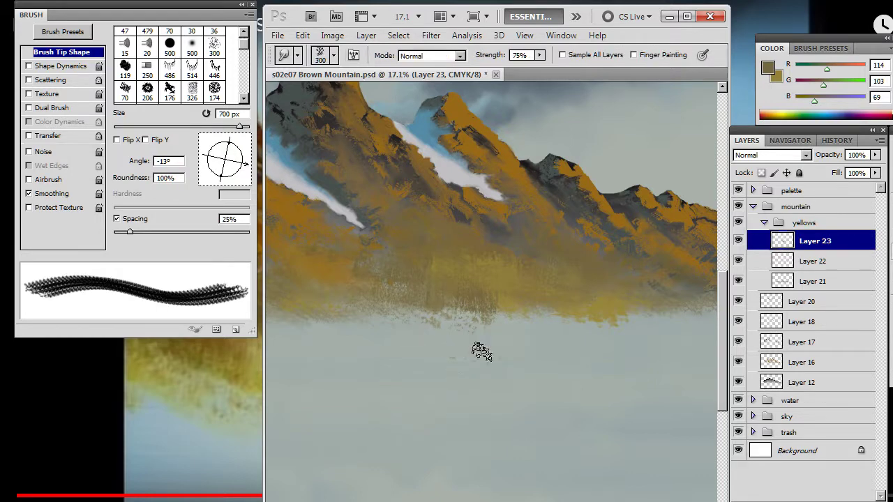
pyautogui.moveTo(496, 318); pyautogui.dragTo(452, 324)
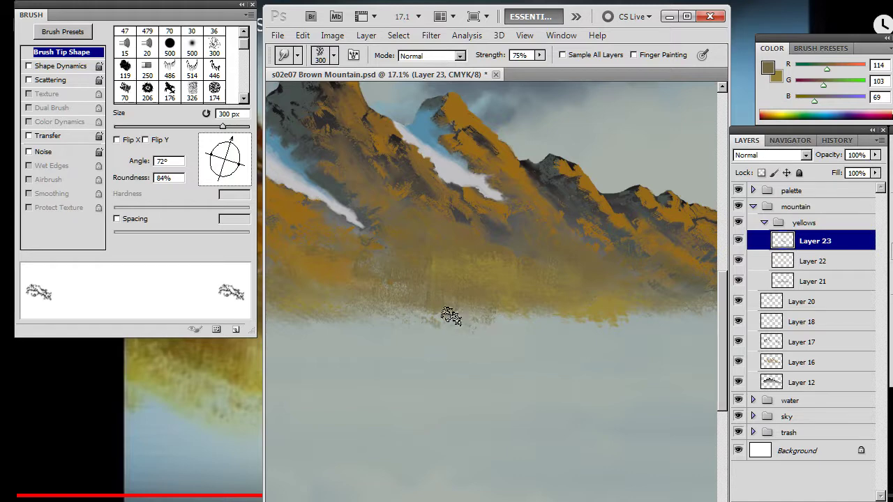
# Step: Stamp light olive (145, 130, 66) over the dark foliage at the central waterline, and smudge it into the slope
pyautogui.press('b')
pyautogui.keyDown('alt'); pyautogui.click(423, 303); pyautogui.keyUp('alt')
pyautogui.press('r')
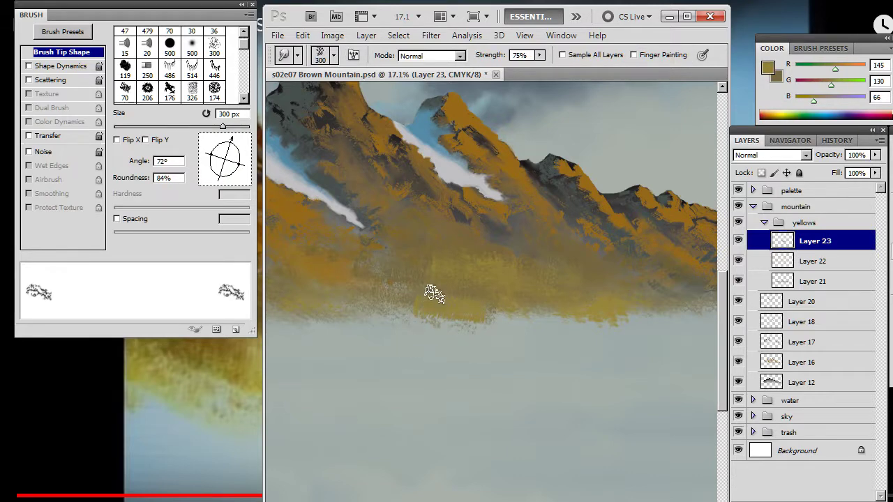
pyautogui.moveTo(434, 350); pyautogui.dragTo(443, 311)
pyautogui.press('b')
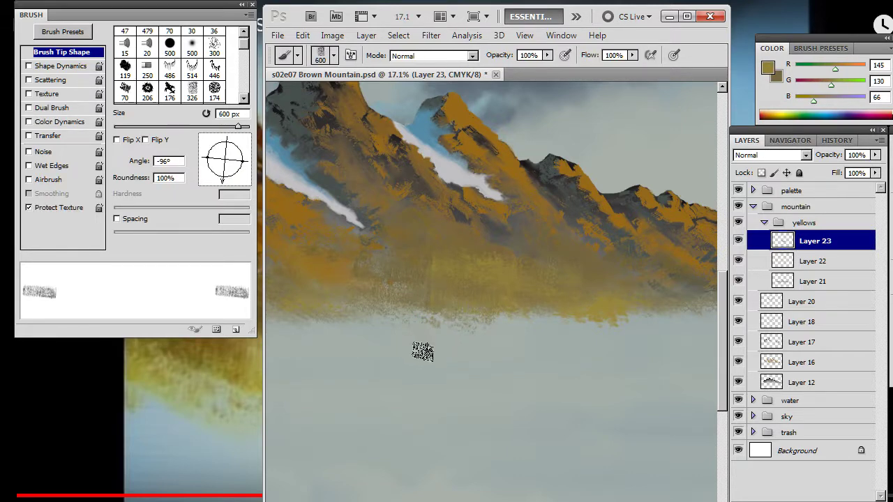
pyautogui.press('r')
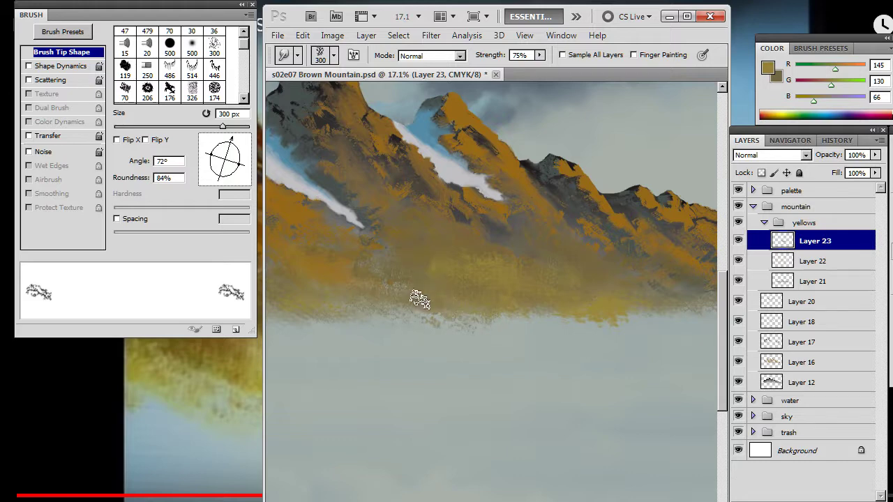
pyautogui.press('b')
pyautogui.press('r')
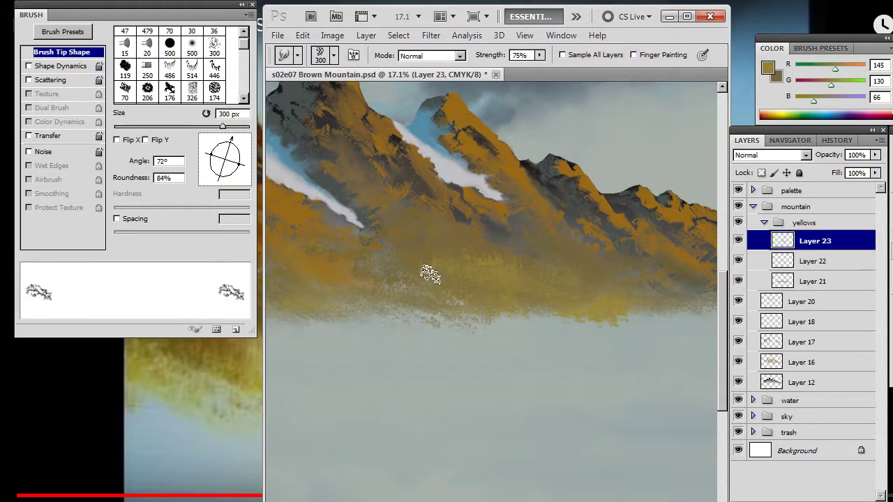
# Step: Switch back to the darker olive (114, 103, 69), restore shadows in the foliage above the central waterline, and smudge them
pyautogui.press('b')
pyautogui.press('x')
pyautogui.moveTo(413, 293); pyautogui.dragTo(448, 294)
pyautogui.press('r')
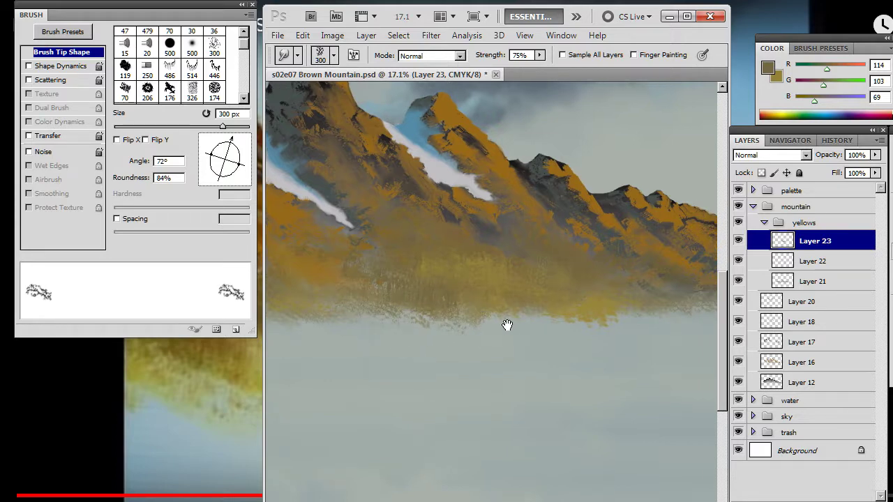
# Step: Touch up the foliage right of the dark patch in light olive with the Brush at 400 px, blending with the Smudge tool at 200 px
pyautogui.press('b')
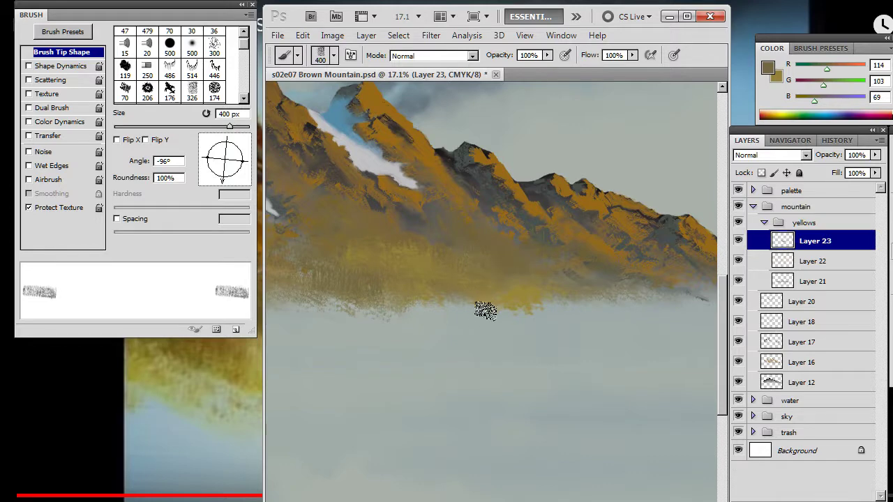
pyautogui.press('r')
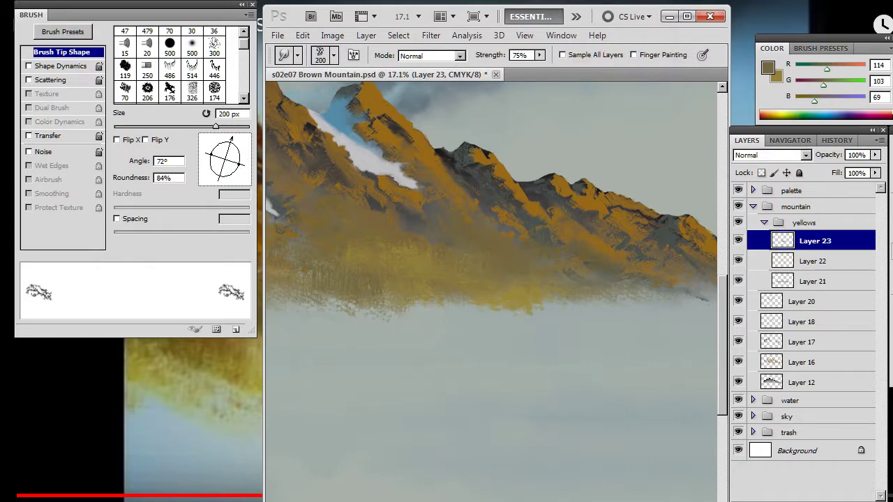
pyautogui.press('b')
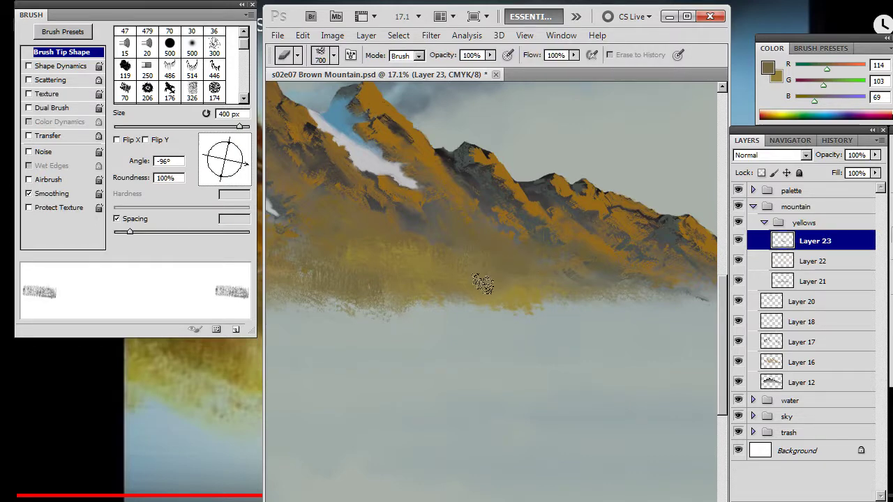
pyautogui.press('r')
pyautogui.press('b')
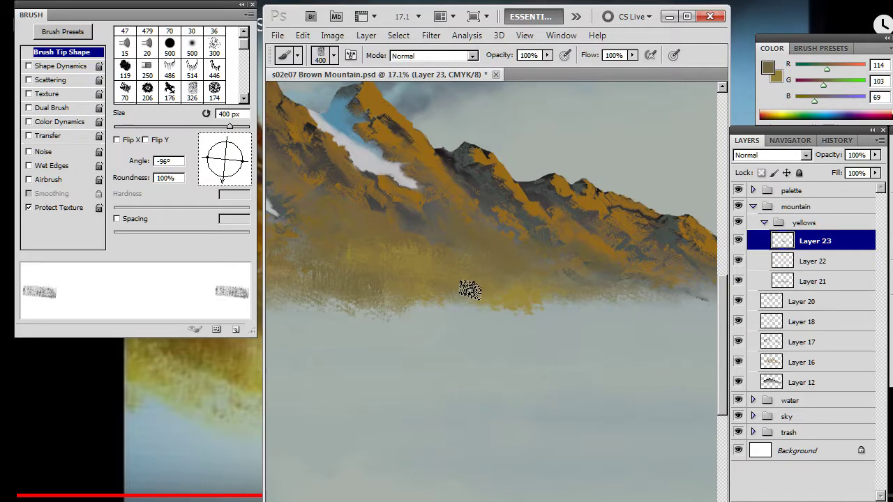
pyautogui.keyDown('alt'); pyautogui.click(471, 286); pyautogui.keyUp('alt')
pyautogui.press('r')
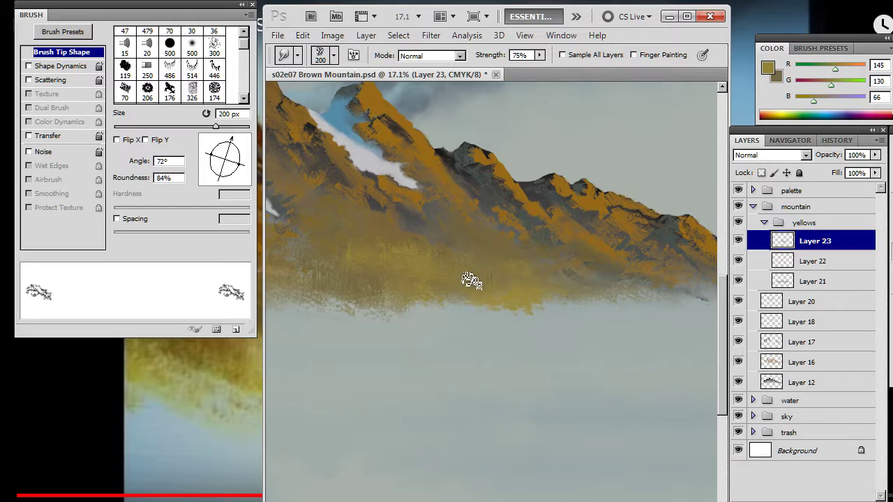
# Step: Stamp light olive patches higher on the slope right of center with the 400 px Brush, and smudge them into the surrounding browns
pyautogui.press('b')
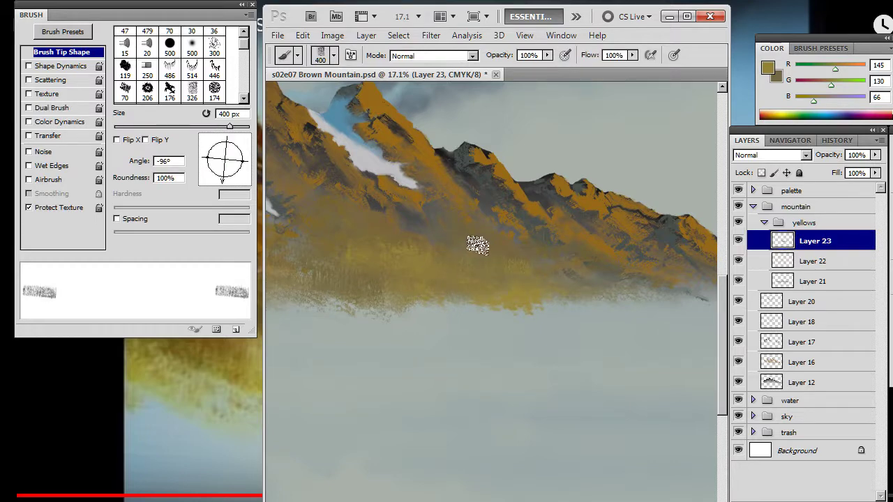
pyautogui.press('r')
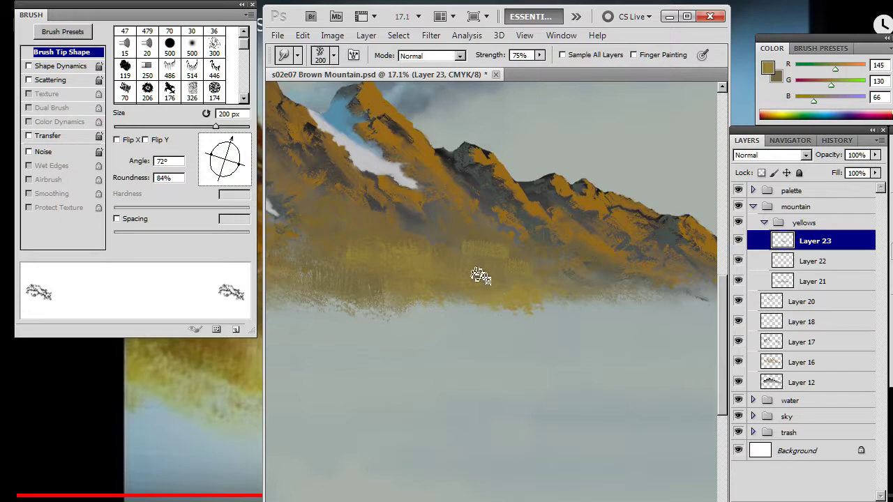
pyautogui.press('b')
pyautogui.press('r')
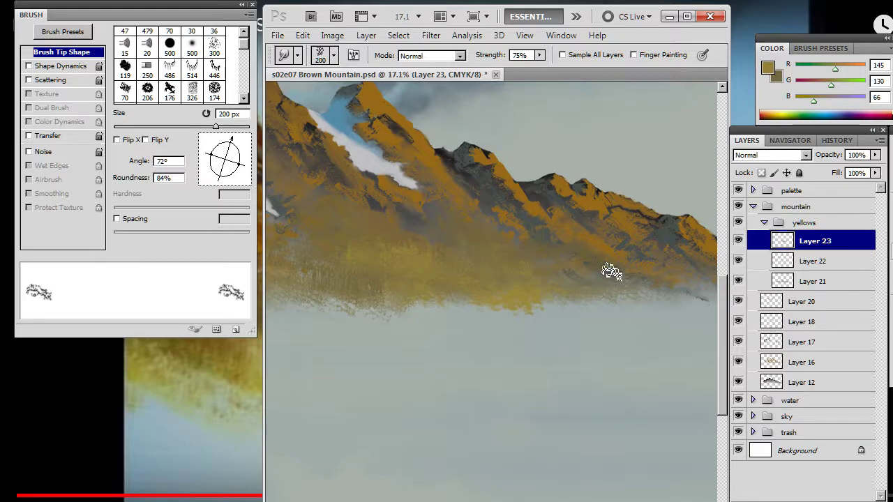
pyautogui.moveTo(558, 311); pyautogui.dragTo(506, 317)
pyautogui.moveTo(399, 298); pyautogui.dragTo(532, 300)
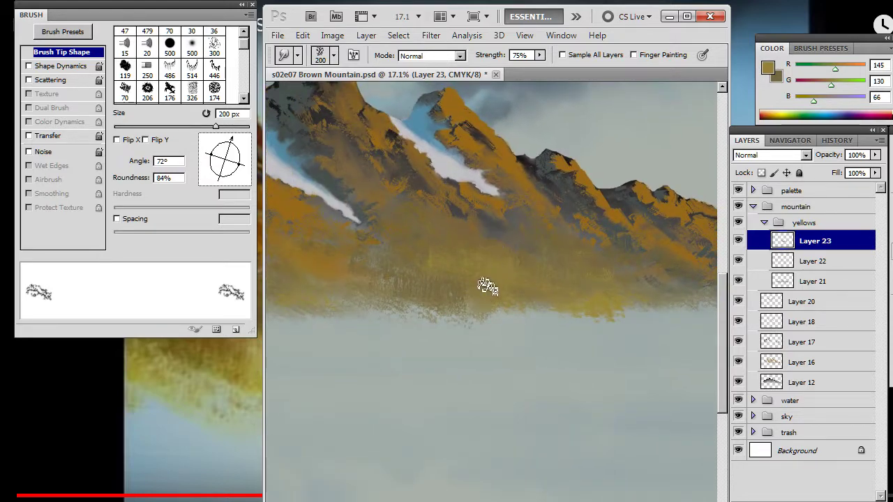
# Step: Enlarge the textured Brush to 600 px, add darker olive (114, 103, 69) foliage below the left snow streak, and smudge it along the slope's base
pyautogui.press('b')
pyautogui.press('r')
pyautogui.moveTo(411, 309); pyautogui.dragTo(500, 308)
pyautogui.press('b')
pyautogui.moveTo(396, 280); pyautogui.dragTo(445, 277)
pyautogui.press(']')
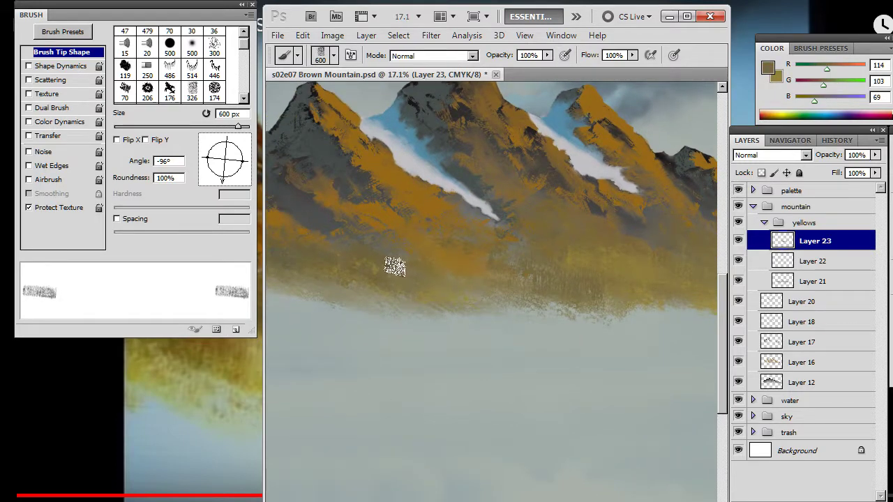
pyautogui.keyDown('alt'); pyautogui.click(406, 256); pyautogui.keyUp('alt')
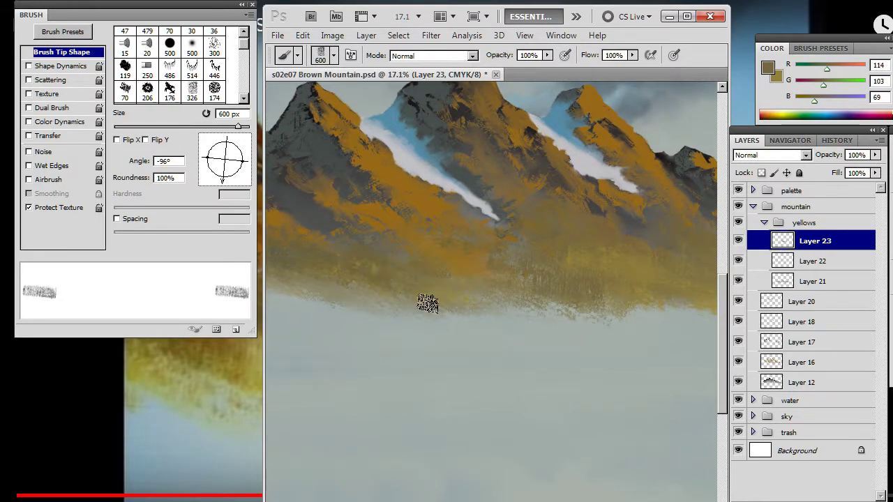
pyautogui.press('r')
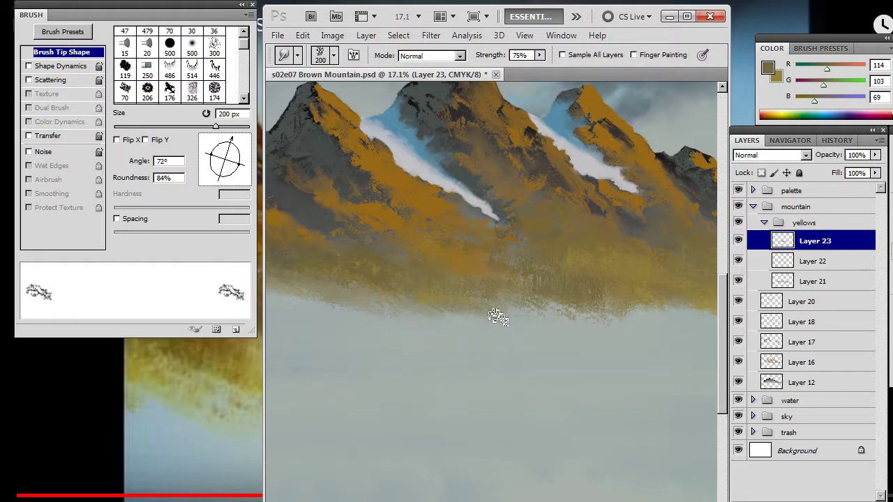
pyautogui.moveTo(387, 315); pyautogui.dragTo(498, 309)
# Step: Stamp darker olive foliage along the far-left shoreline with the 600 px textured Brush, and blend it with the 200 px Smudge tool
pyautogui.press('b')
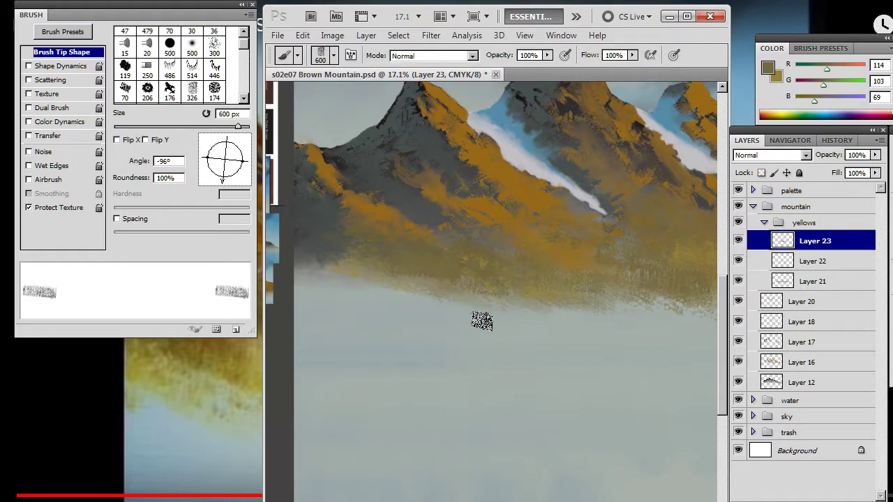
pyautogui.press('r')
pyautogui.press('b')
pyautogui.press('r')
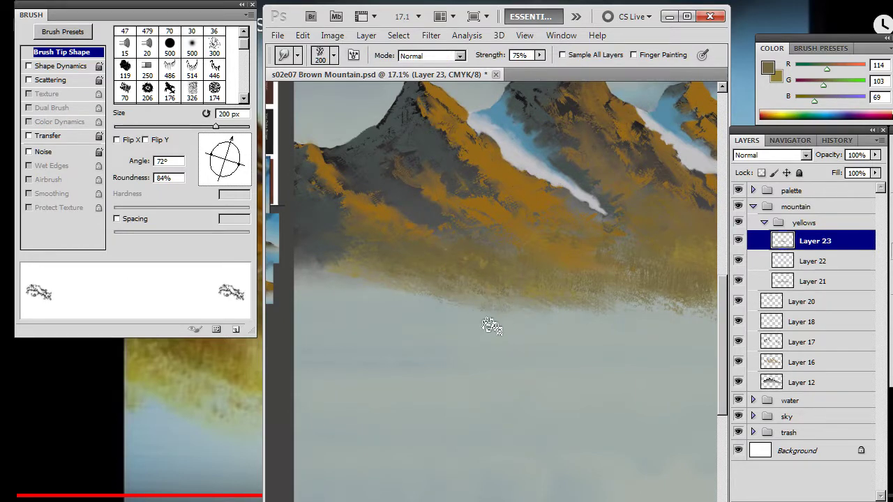
pyautogui.press('b')
pyautogui.click(417, 288)
pyautogui.press('r')
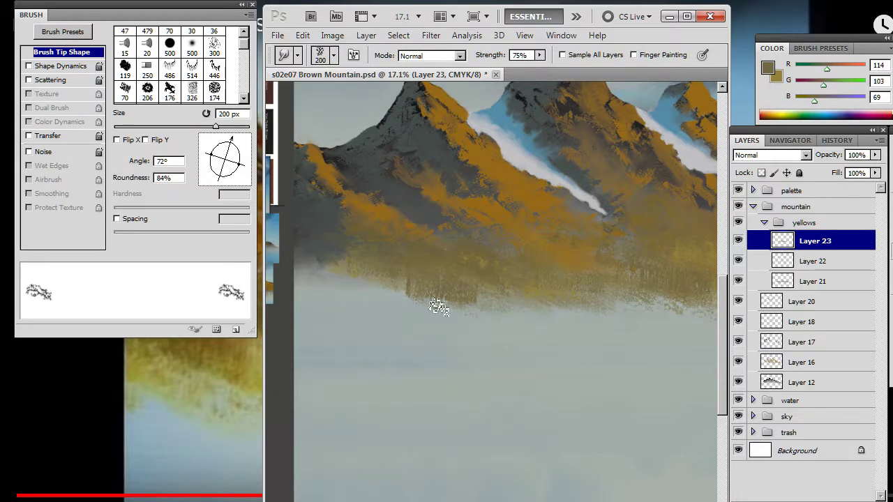
pyautogui.moveTo(439, 300); pyautogui.dragTo(407, 281)
pyautogui.press('b')
pyautogui.press('r')
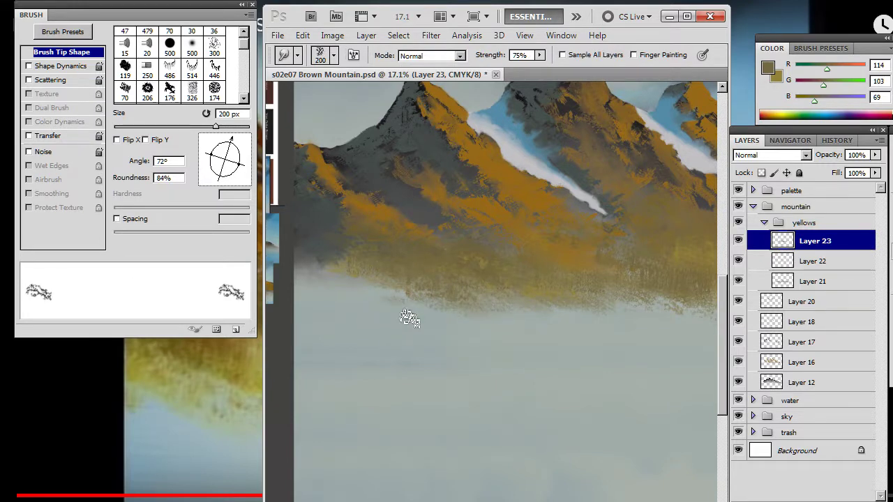
# Step: Enlarge the Smudge tool to 400 px and soften the waterline from the left shore to the center of the mountain
pyautogui.press(']')
pyautogui.press(']')
pyautogui.press(']')
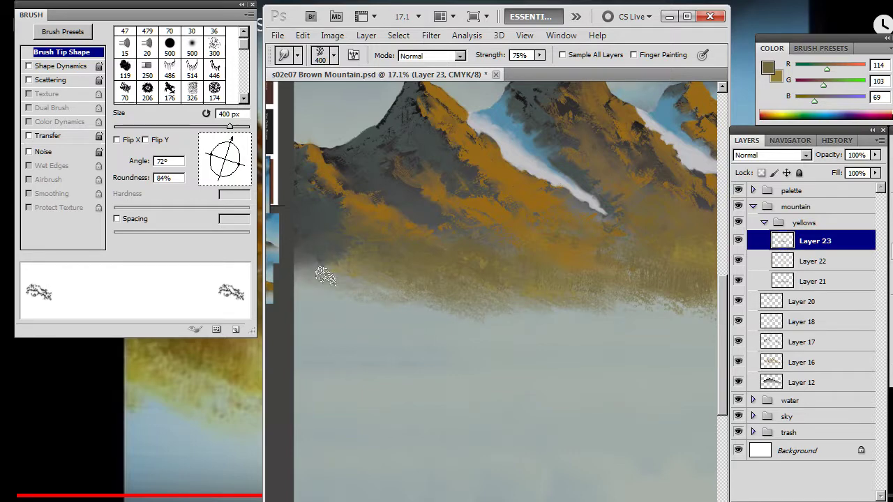
pyautogui.moveTo(440, 298); pyautogui.dragTo(376, 299)
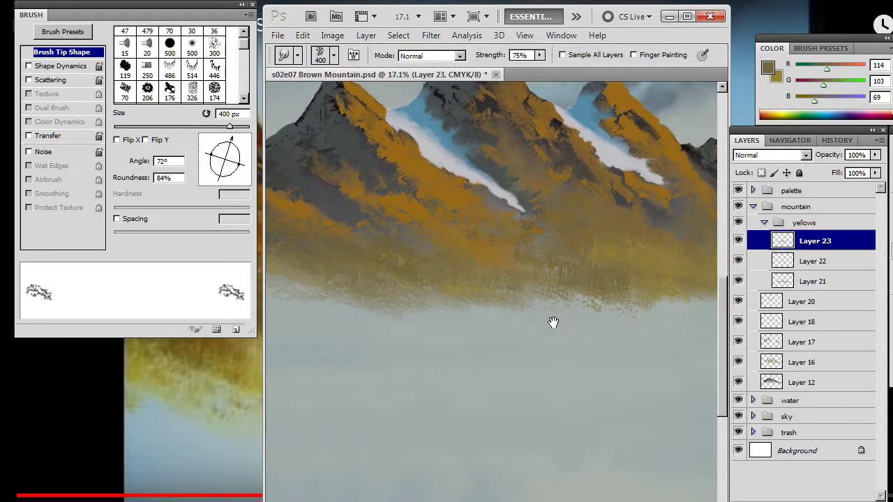
pyautogui.moveTo(551, 323); pyautogui.dragTo(468, 320)
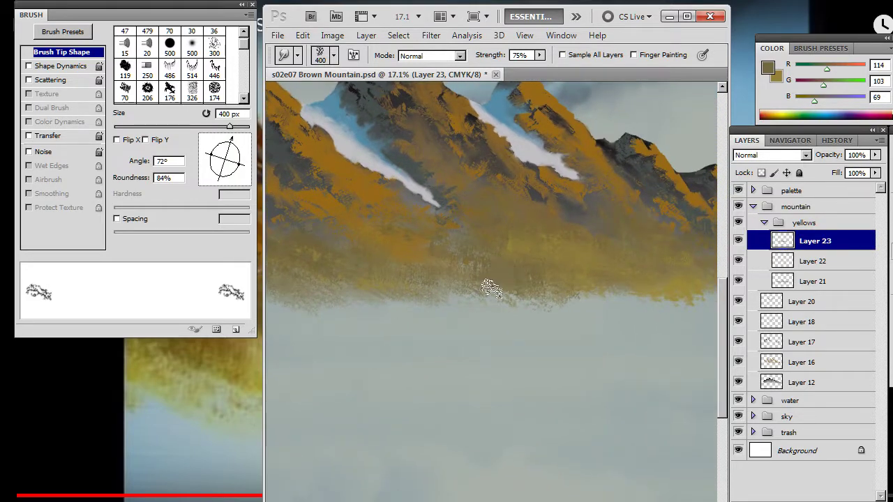
pyautogui.moveTo(536, 273); pyautogui.dragTo(500, 304)
# Step: Dab lighter olive (145, 130, 66) foliage onto the slope's base at the center waterline, and smudge it at 400 px
pyautogui.press('b')
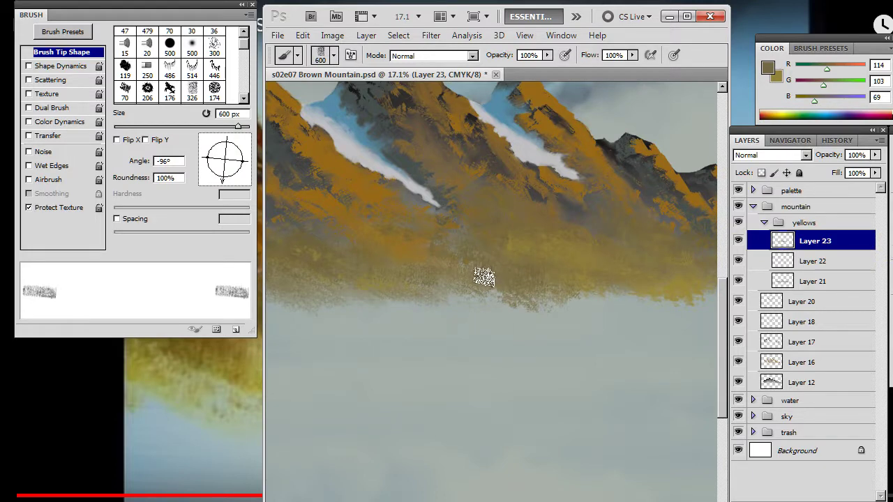
pyautogui.press('x')
pyautogui.moveTo(488, 273); pyautogui.dragTo(530, 277)
pyautogui.press('r')
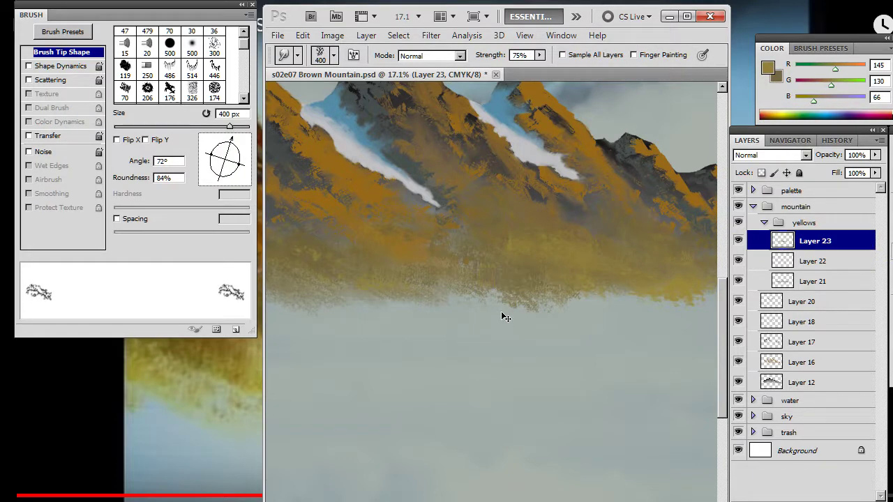
pyautogui.press('b')
pyautogui.click(507, 279)
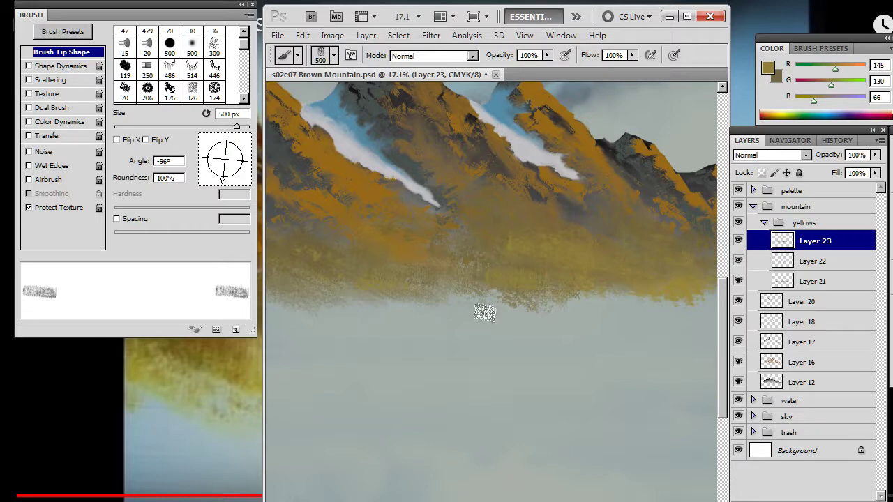
pyautogui.press('r')
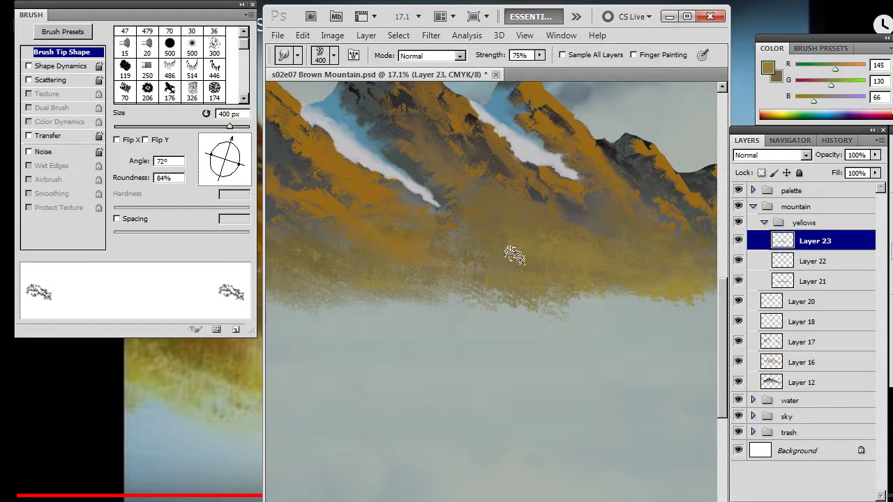
# Step: Rotate the 500 px textured Brush to -108°, add olive foliage to the lower slope right of center, and smudge it into the browns
pyautogui.moveTo(594, 311); pyautogui.dragTo(466, 313)
pyautogui.press('b')
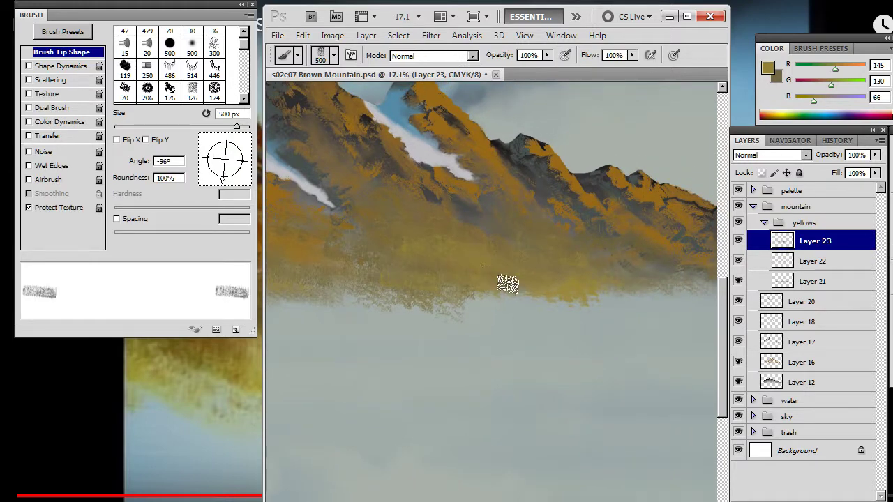
pyautogui.press('r')
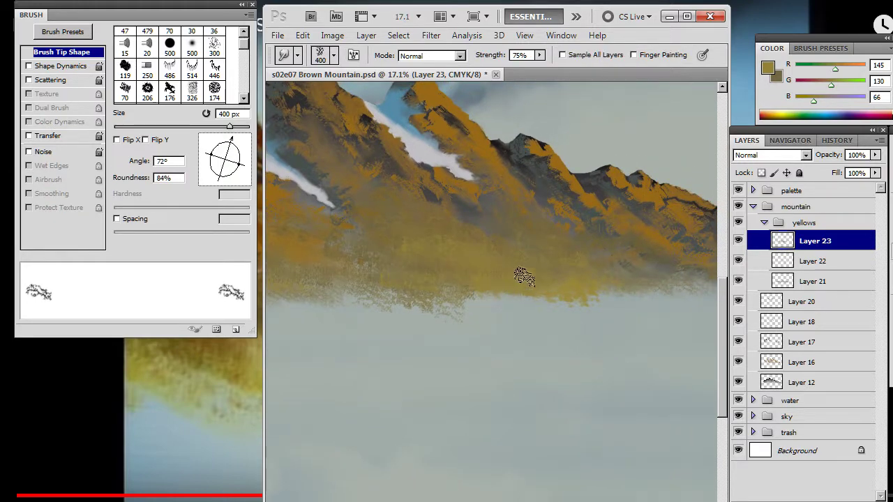
pyautogui.press('b')
pyautogui.moveTo(223, 180); pyautogui.dragTo(218, 180)
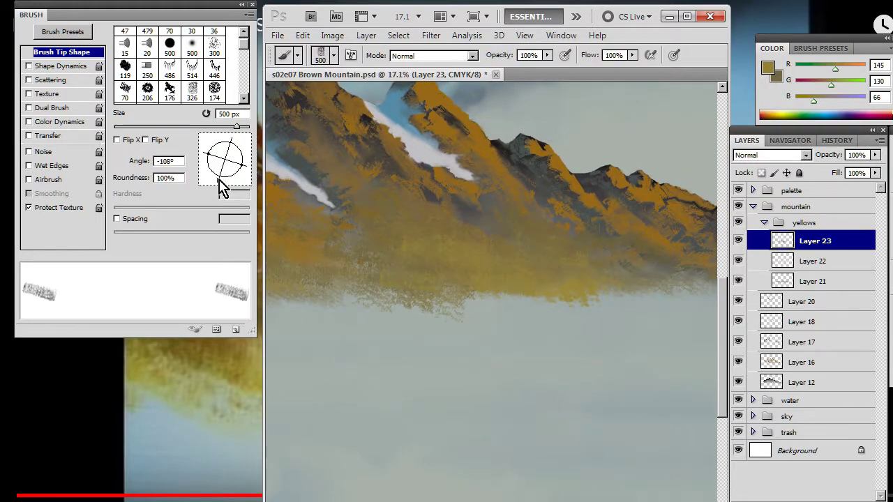
pyautogui.press('r')
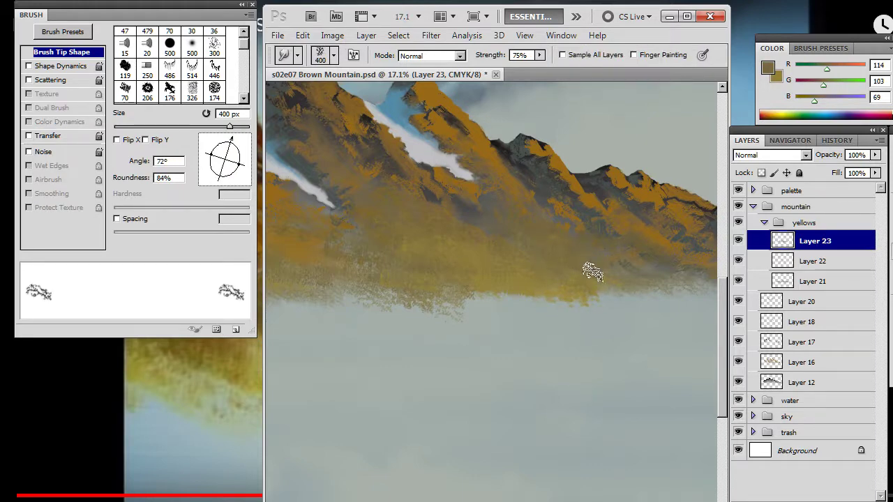
pyautogui.moveTo(558, 304)
pyautogui.mouseDown()
pyautogui.moveTo(554, 274)
pyautogui.moveTo(540, 318)
pyautogui.moveTo(550, 270)
pyautogui.moveTo(543, 316)
pyautogui.moveTo(571, 299)
pyautogui.moveTo(572, 277)
pyautogui.moveTo(593, 271)
pyautogui.moveTo(559, 283)
pyautogui.moveTo(543, 232)
pyautogui.moveTo(538, 268)
pyautogui.moveTo(578, 291)
pyautogui.moveTo(558, 273)
pyautogui.moveTo(563, 265)
pyautogui.moveTo(550, 305)
pyautogui.moveTo(568, 304)
pyautogui.moveTo(568, 267)
pyautogui.mouseUp()
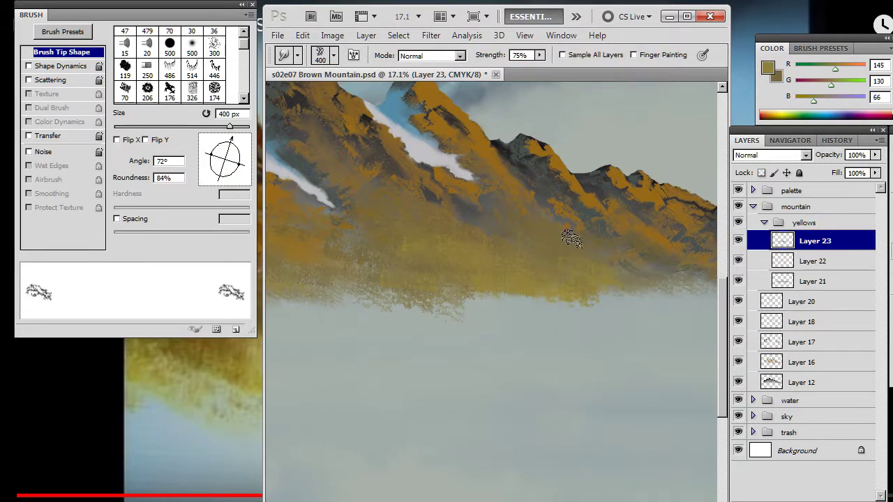
pyautogui.press('e')
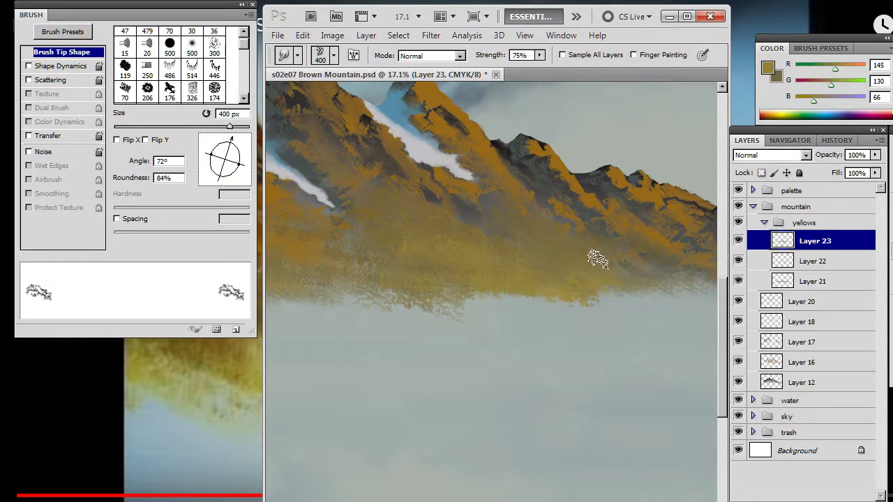
# Step: Paint darker olive (114, 103, 69) foliage along the shoreline right of the yellow patch, and blend it with the 400 px Smudge tool
pyautogui.moveTo(611, 315); pyautogui.dragTo(498, 308)
pyautogui.press('b')
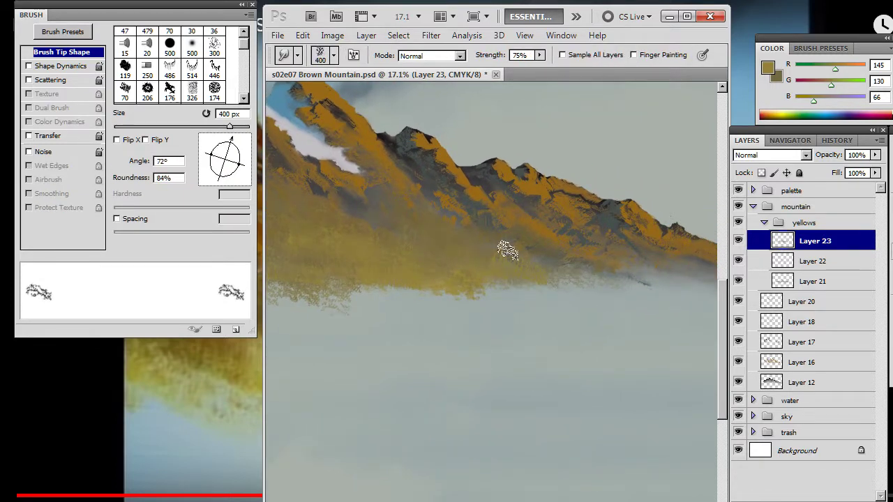
pyautogui.press('x')
pyautogui.press('b')
pyautogui.moveTo(470, 261)
pyautogui.mouseDown()
pyautogui.moveTo(483, 313)
pyautogui.moveTo(480, 251)
pyautogui.moveTo(522, 296)
pyautogui.mouseUp()
pyautogui.press('e')
pyautogui.press('r')
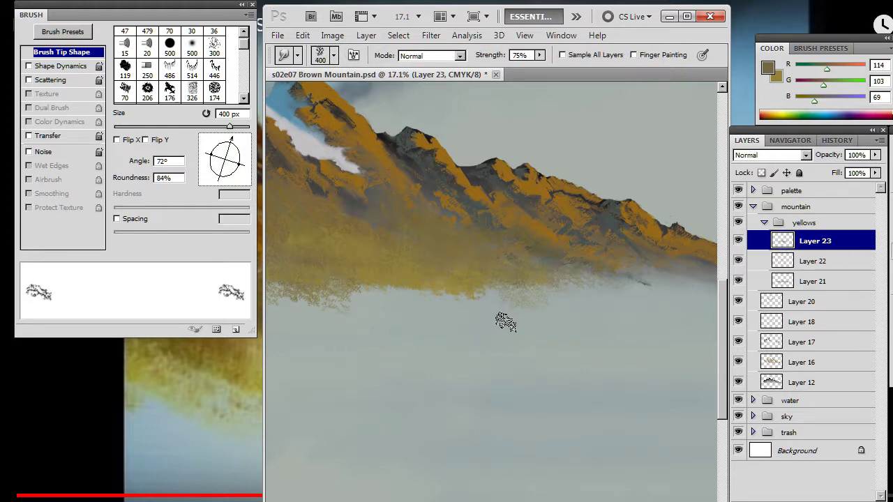
pyautogui.moveTo(501, 277); pyautogui.dragTo(579, 298)
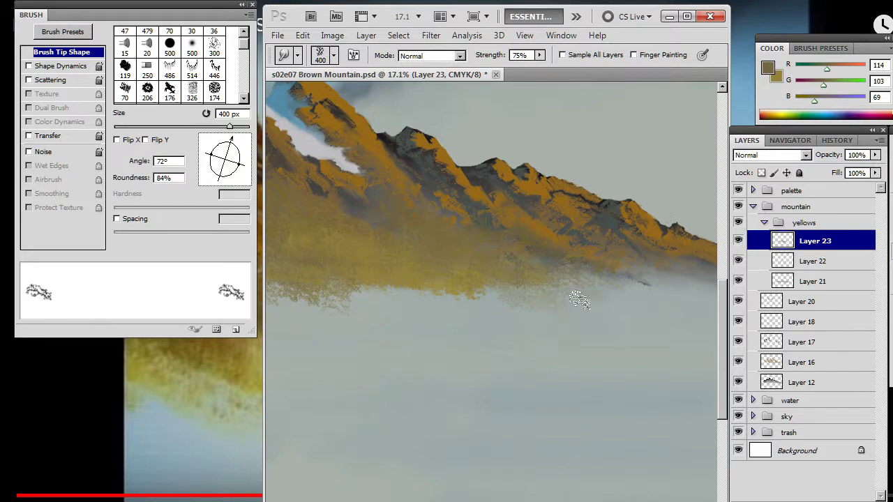
pyautogui.moveTo(477, 287); pyautogui.dragTo(601, 314)
# Step: Soften the ragged foliage edge at the center waterline with the 700 px Eraser and the 400 px Smudge tool
pyautogui.press('b')
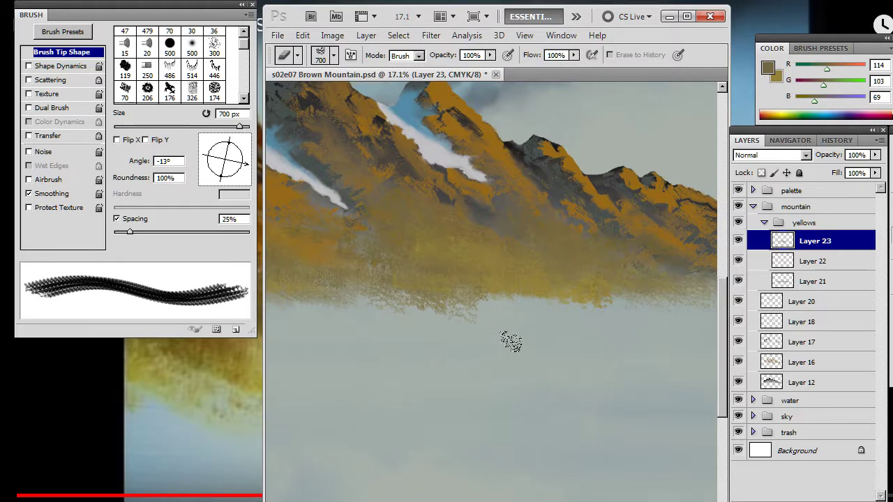
pyautogui.moveTo(511, 342); pyautogui.dragTo(481, 349)
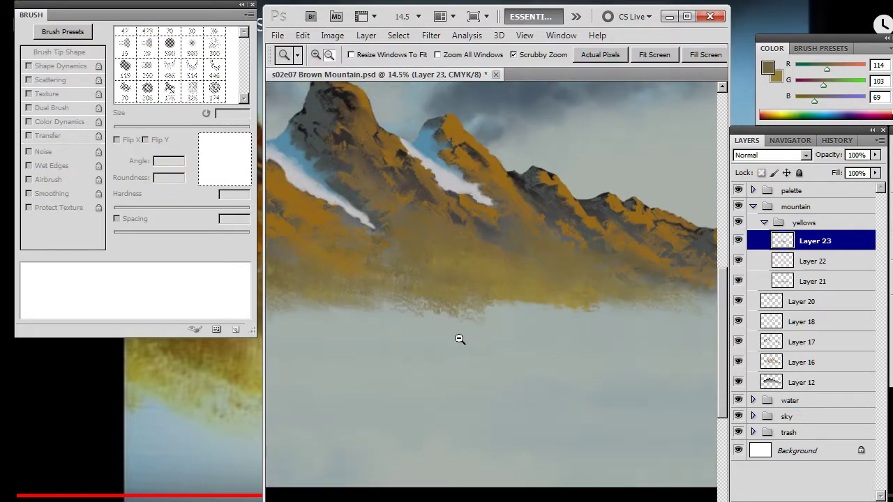
pyautogui.press('r')
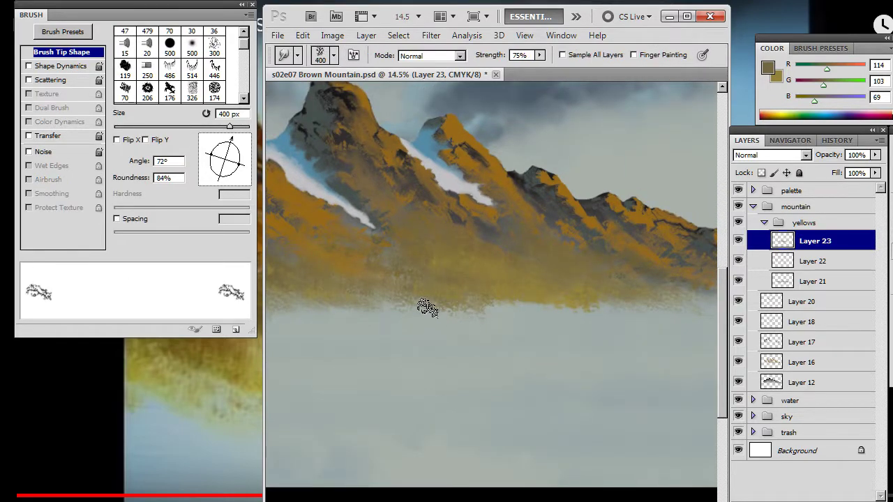
pyautogui.moveTo(417, 307)
pyautogui.mouseDown()
pyautogui.moveTo(457, 309)
pyautogui.moveTo(455, 317)
pyautogui.moveTo(378, 305)
pyautogui.moveTo(356, 291)
pyautogui.moveTo(479, 314)
pyautogui.mouseUp()
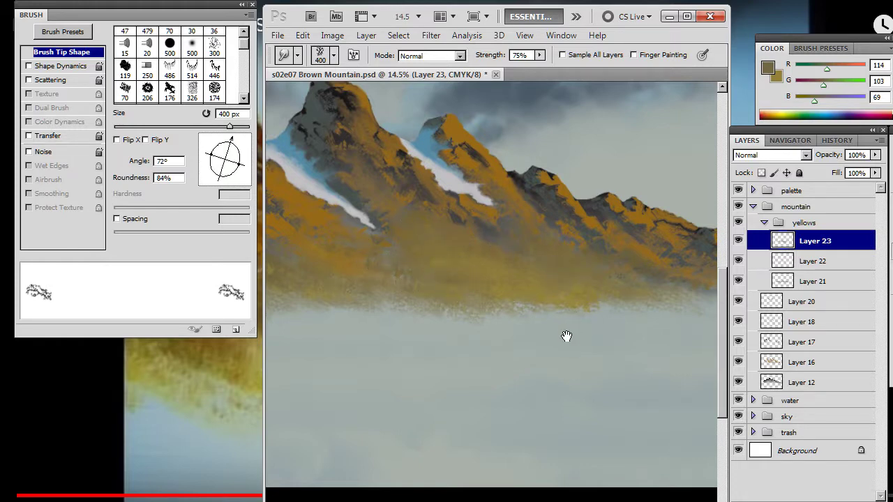
# Step: Extend darker olive foliage along the right shoreline with the 505 px textured Brush, and smudge its lower edge into the water
pyautogui.moveTo(567, 336); pyautogui.dragTo(462, 318)
pyautogui.press('b')
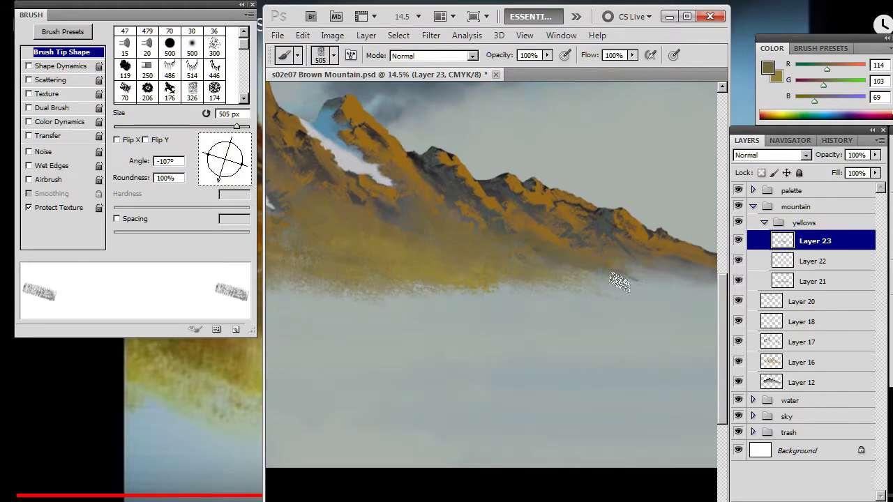
pyautogui.press('r')
pyautogui.press('b')
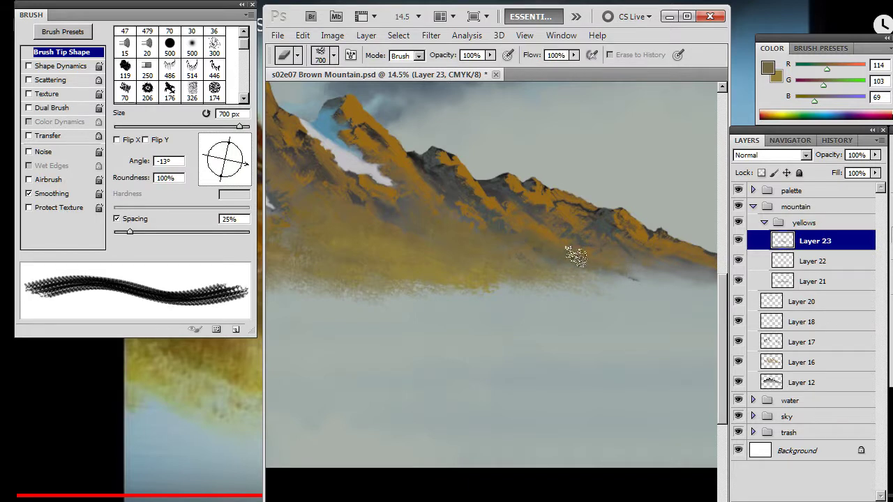
pyautogui.press('r')
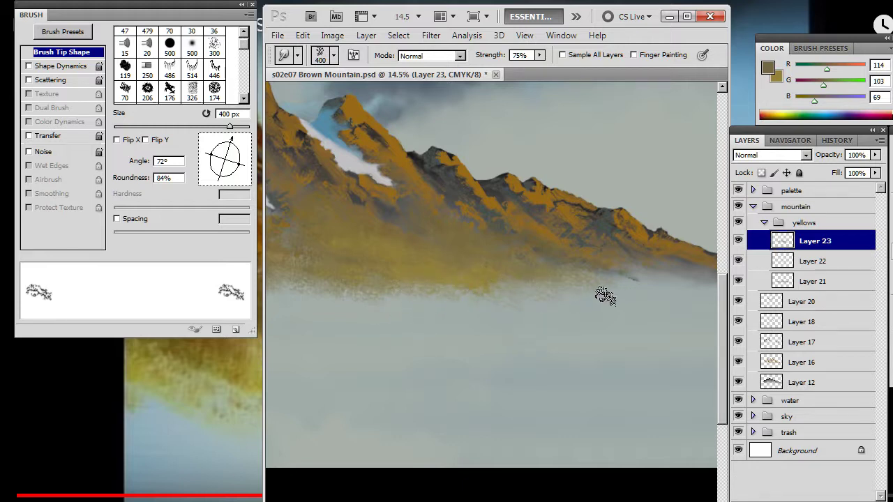
# Step: Fade the left and center waterline with the 700 px Eraser at 20% opacity, and smudge the foliage edge into the water
pyautogui.press('e')
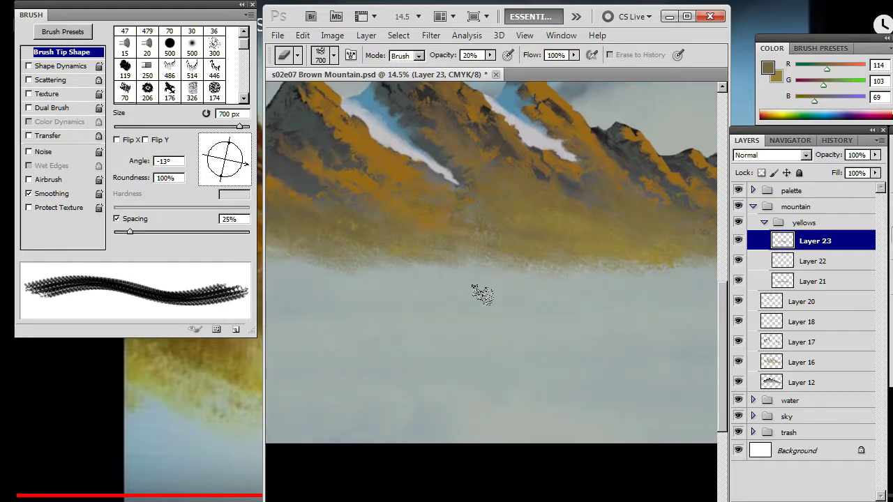
pyautogui.press('r')
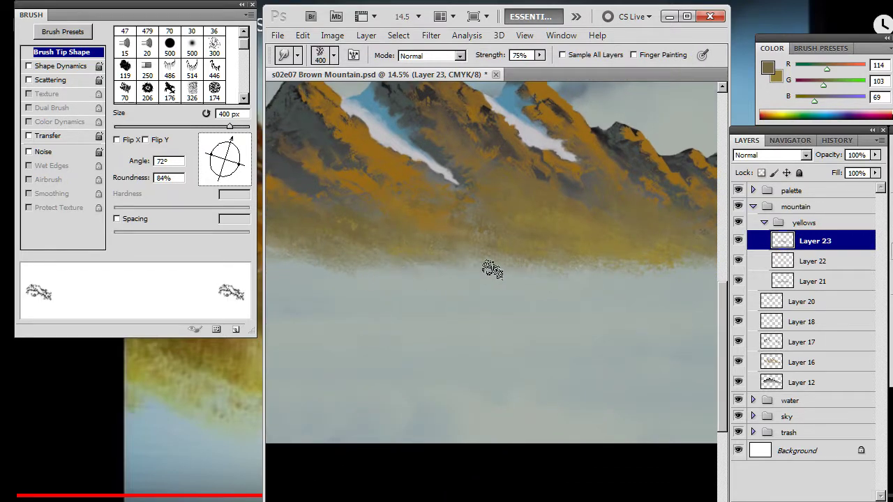
pyautogui.moveTo(356, 300); pyautogui.dragTo(467, 307)
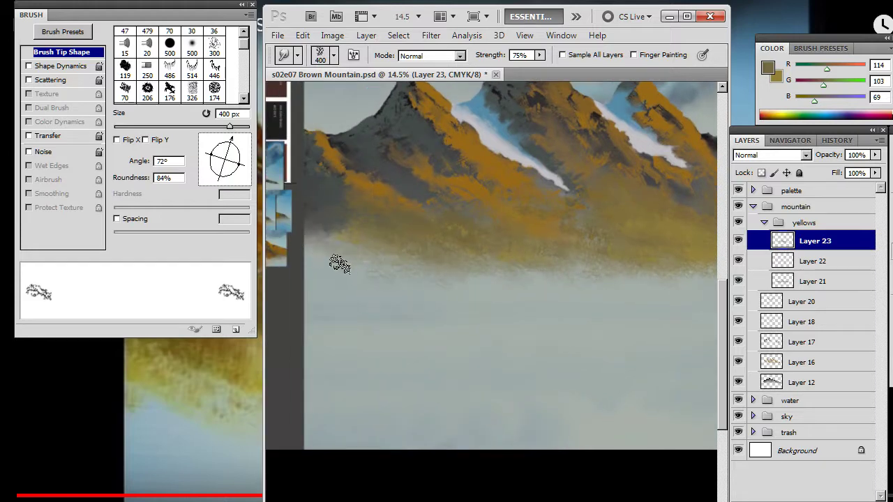
pyautogui.press('e')
pyautogui.moveTo(537, 309); pyautogui.dragTo(418, 328)
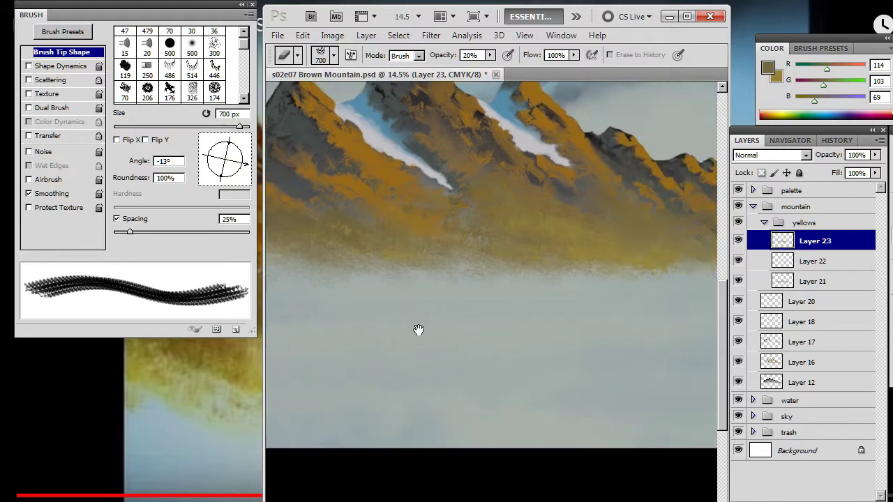
pyautogui.press('r')
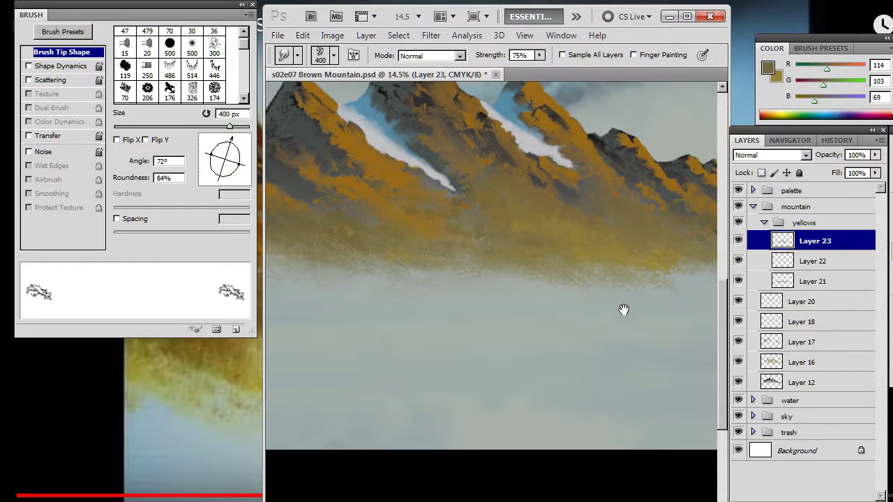
# Step: Soften the foliage edge along the right half of the waterline with the 400 px Smudge tool and the 20% opacity Eraser
pyautogui.moveTo(623, 310); pyautogui.dragTo(528, 302)
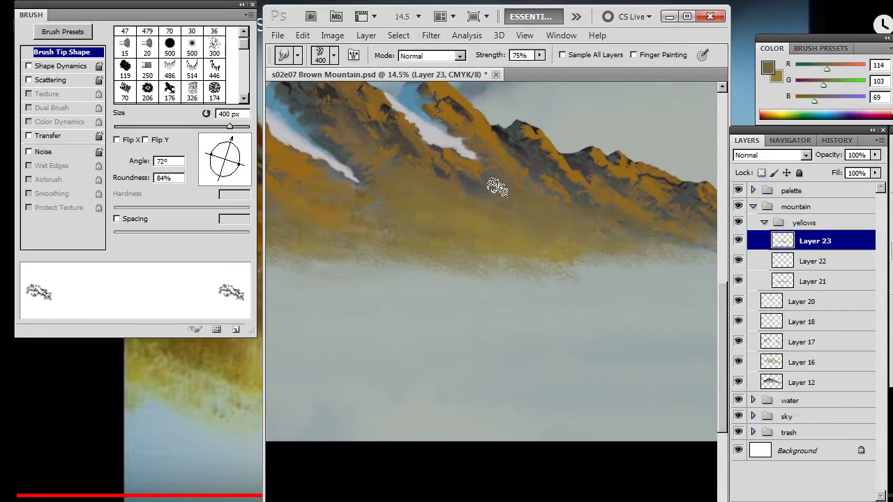
pyautogui.press('b')
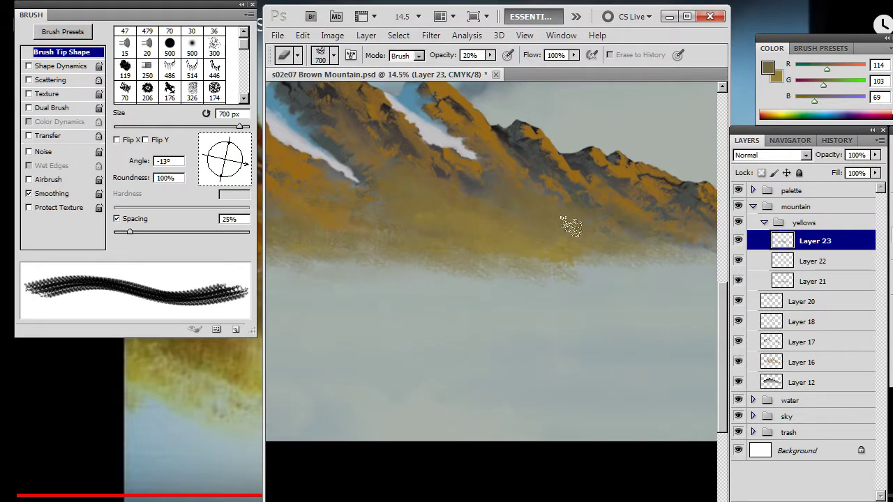
pyautogui.moveTo(568, 292); pyautogui.dragTo(535, 294)
pyautogui.press('r')
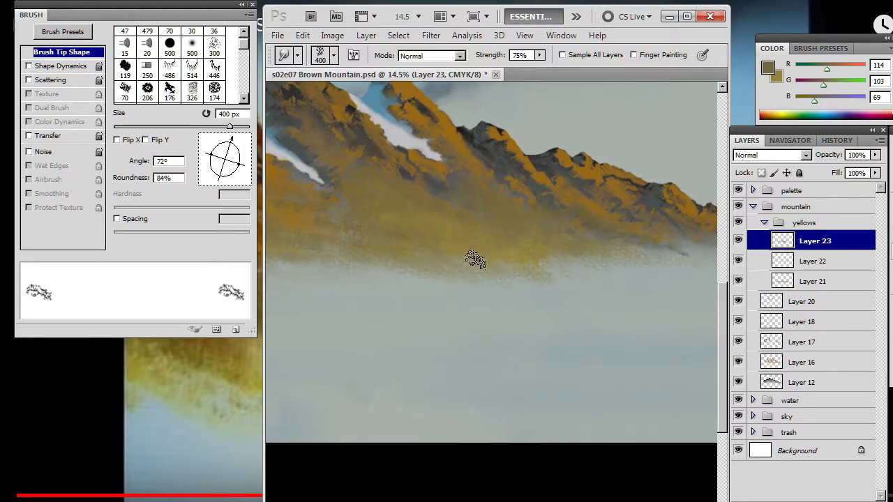
pyautogui.press('b')
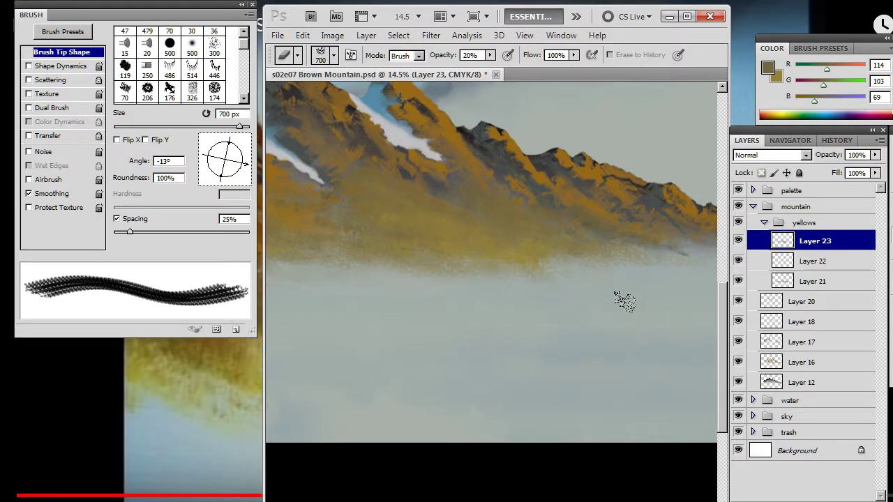
# Step: Compare the whole mountain with the Bob Ross reference video, and add a new layer above the collapsed yellows group
pyautogui.hotkey('alt', 'space')
pyautogui.moveTo(558, 323); pyautogui.dragTo(459, 345)
pyautogui.moveTo(548, 355); pyautogui.dragTo(501, 325)
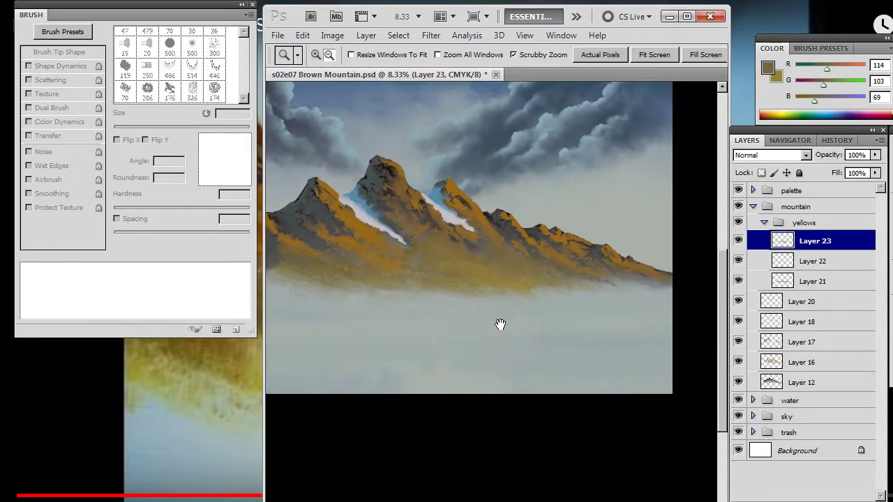
pyautogui.hotkey('alt', 'Tab')
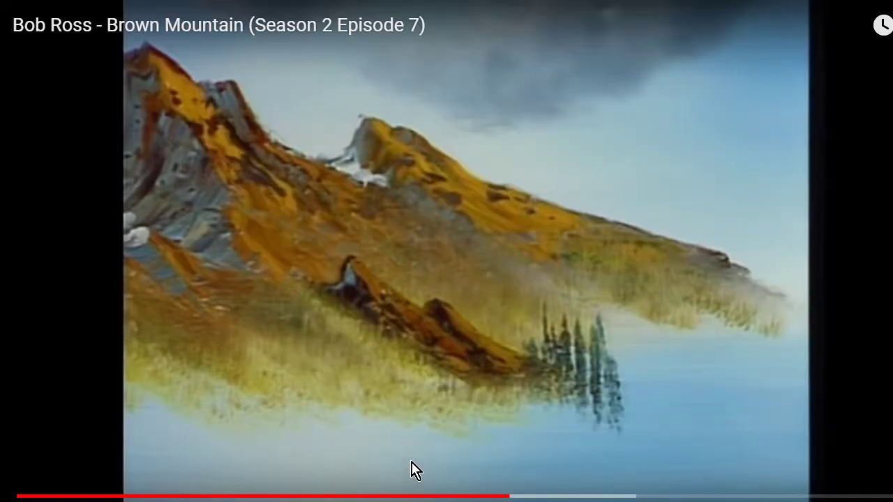
pyautogui.hotkey('alt', 'Tab')
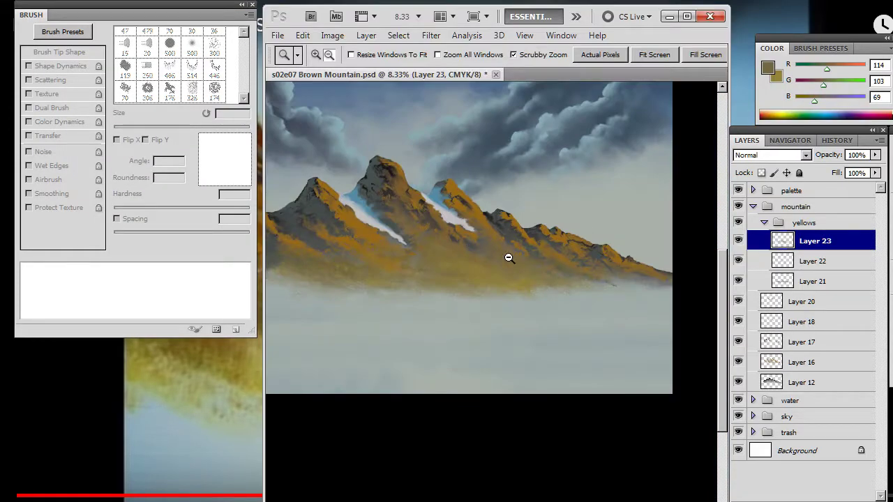
pyautogui.click(765, 224)
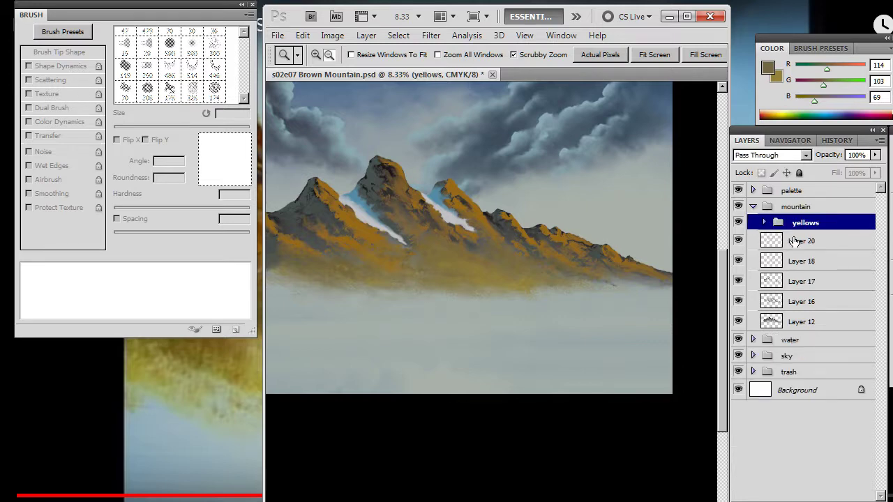
pyautogui.hotkey('ctrl', 'shift', 'alt', 'n')
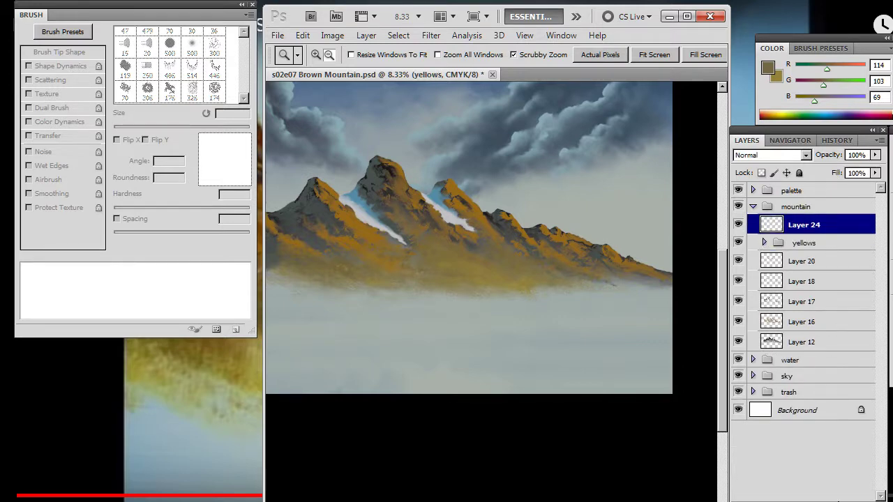
# Step: Sample the near-black brown (38, 35, 32) from the top of the tallest peak as the Brush color
pyautogui.press('space')
pyautogui.moveTo(454, 237); pyautogui.dragTo(490, 288)
pyautogui.moveTo(421, 255); pyautogui.dragTo(474, 255)
pyautogui.press('b')
pyautogui.keyDown('alt'); pyautogui.click(439, 125); pyautogui.keyUp('alt')
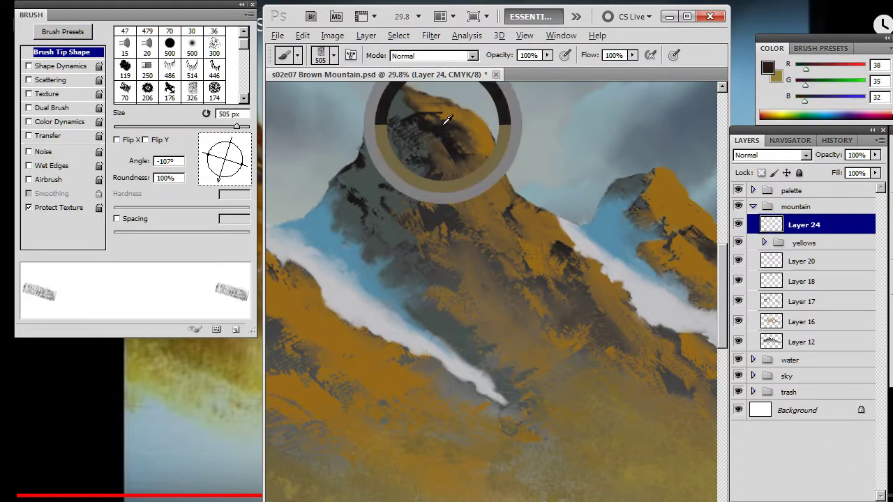
# Step: Paint a near-black (24, 23, 23) ridge on the olive slope below the right peak, using the rough 70 px Brush tip enlarged to 125 px
pyautogui.moveTo(618, 355); pyautogui.dragTo(490, 235)
pyautogui.press('z')
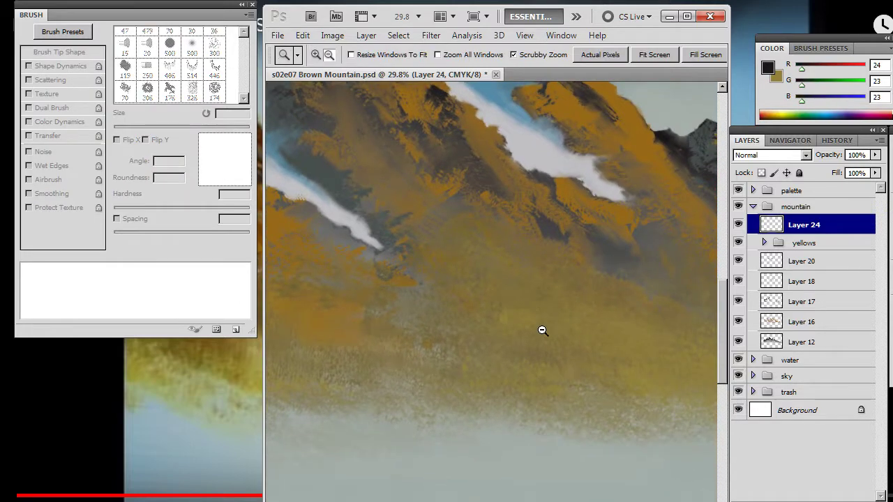
pyautogui.hotkey('ctrl', '0')
pyautogui.press('b')
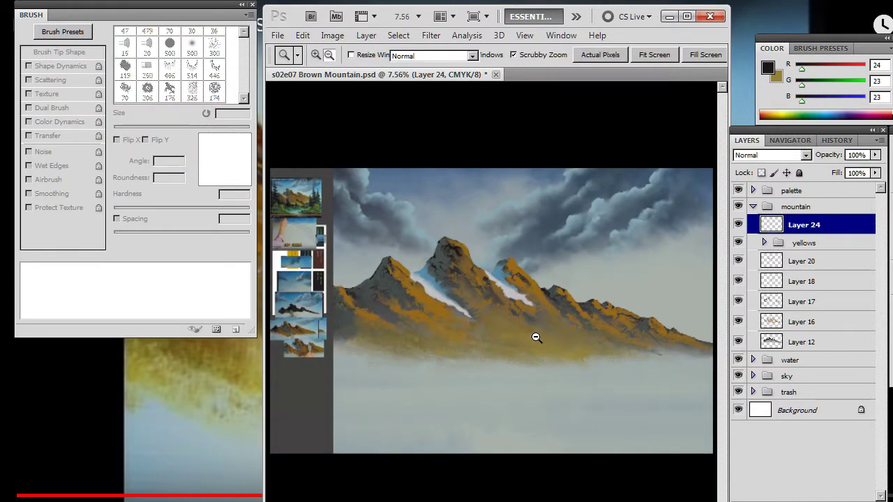
pyautogui.rightClick(534, 339)
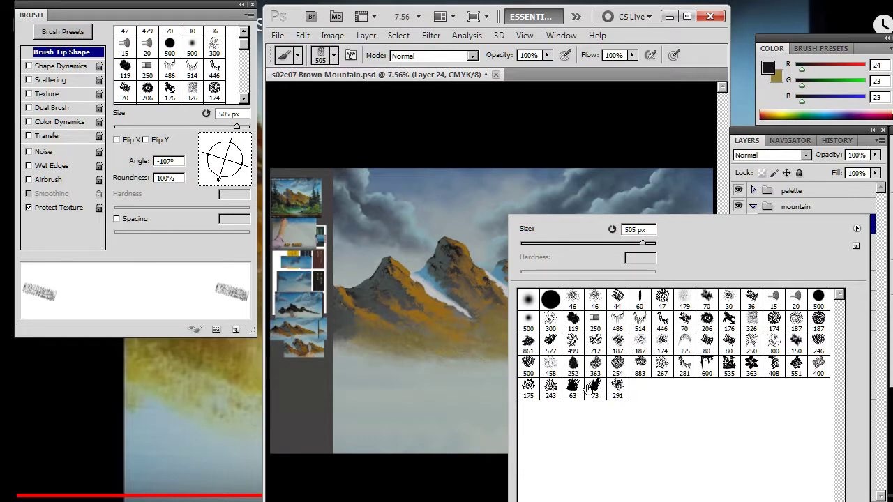
pyautogui.click(706, 300)
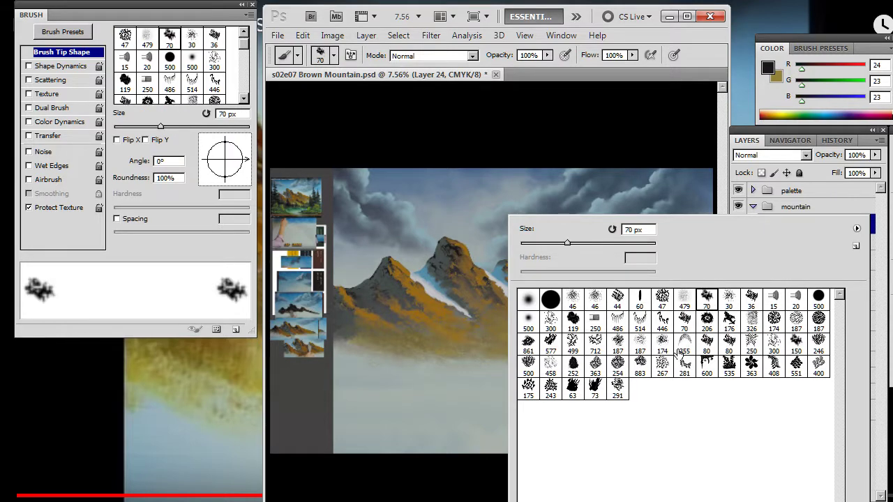
pyautogui.click(450, 481)
pyautogui.press(']')
pyautogui.press(']')
pyautogui.press(']')
pyautogui.press(']')
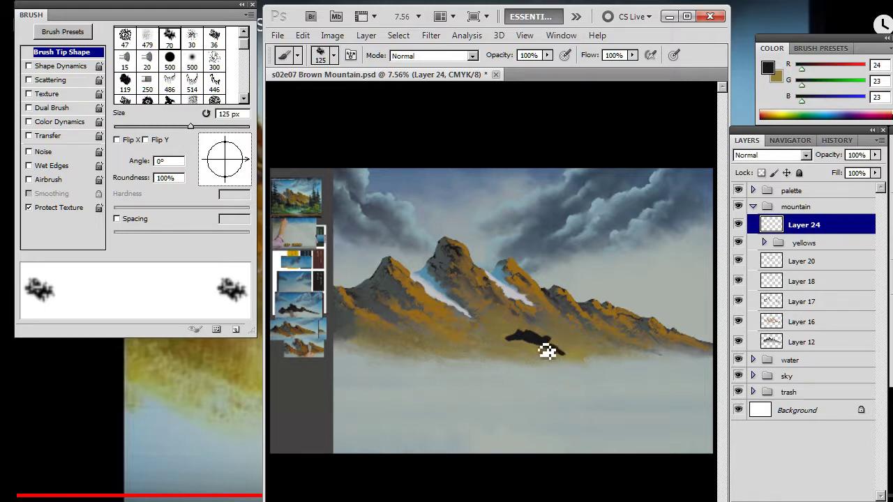
pyautogui.moveTo(546, 351); pyautogui.dragTo(566, 360)
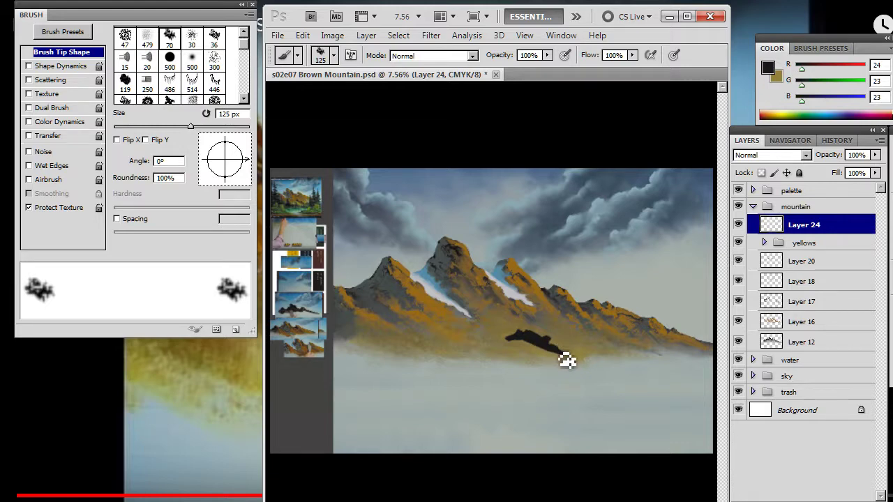
# Step: Trim the dark ridge's edges with the hard round Eraser at 300 px and 100% opacity
pyautogui.press('e')
pyautogui.rightClick(509, 331)
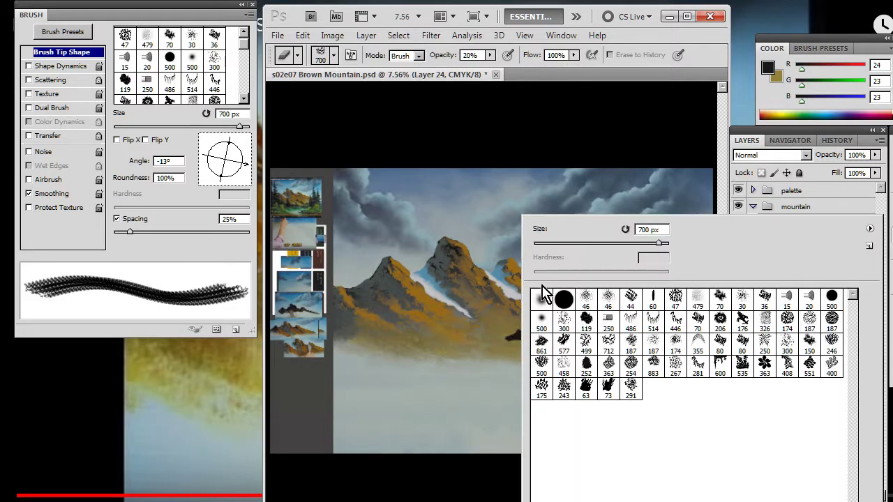
pyautogui.click(551, 296)
pyautogui.press('Return')
pyautogui.press('[')
pyautogui.press('[')
pyautogui.press('[')
pyautogui.press('[')
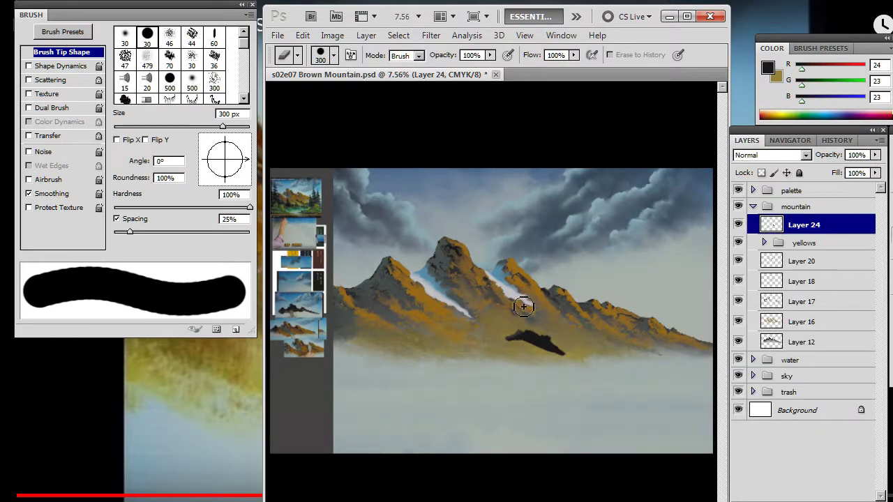
# Step: Rebuild the dark ridge's crest and right slope by alternating the 125 px Brush and the 300 px Eraser
pyautogui.press('b')
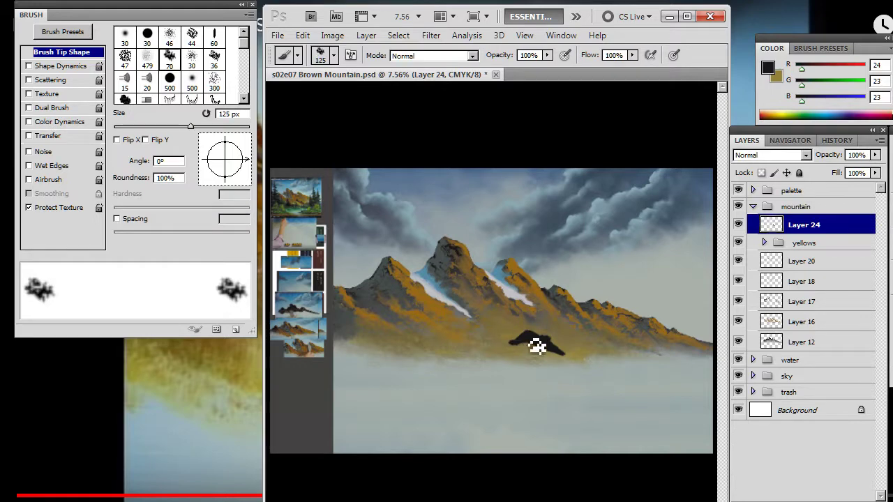
pyautogui.press('e')
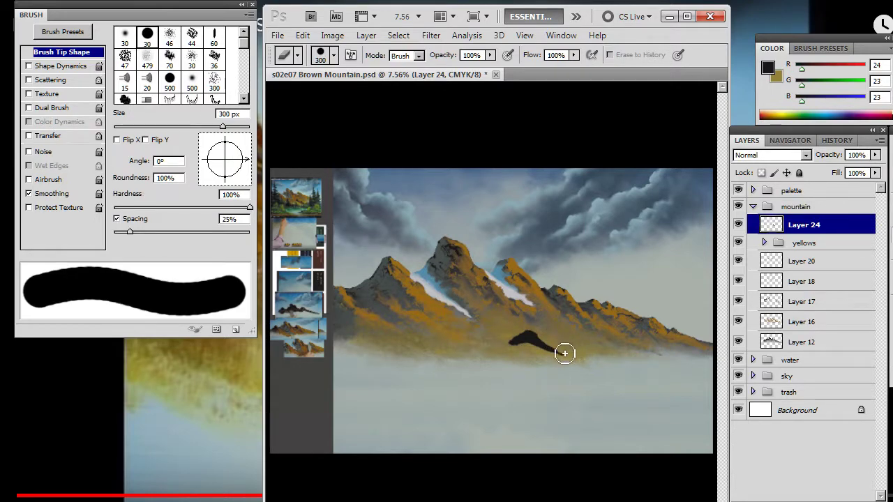
pyautogui.press('b')
pyautogui.moveTo(559, 354); pyautogui.dragTo(543, 355)
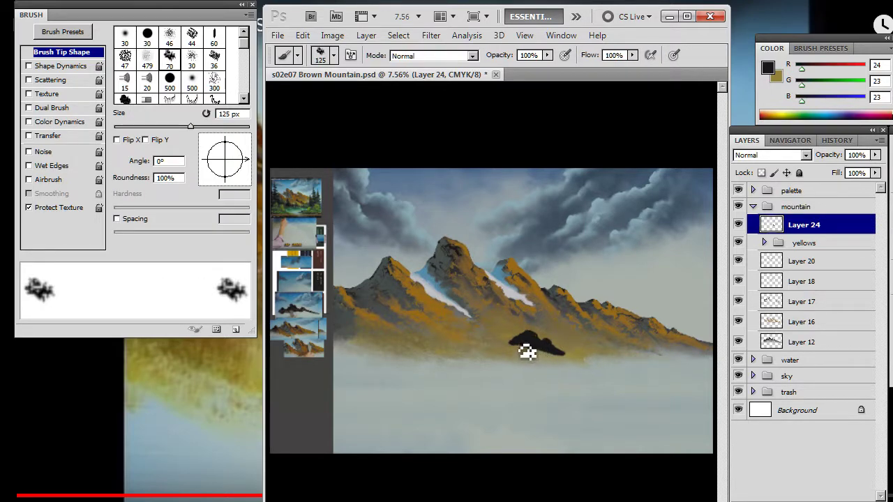
# Step: Check the Bob Ross reference video and reshape the dark ridge into a slimmer, two-humped form with a thin left tip
pyautogui.hotkey('alt', 'Tab')
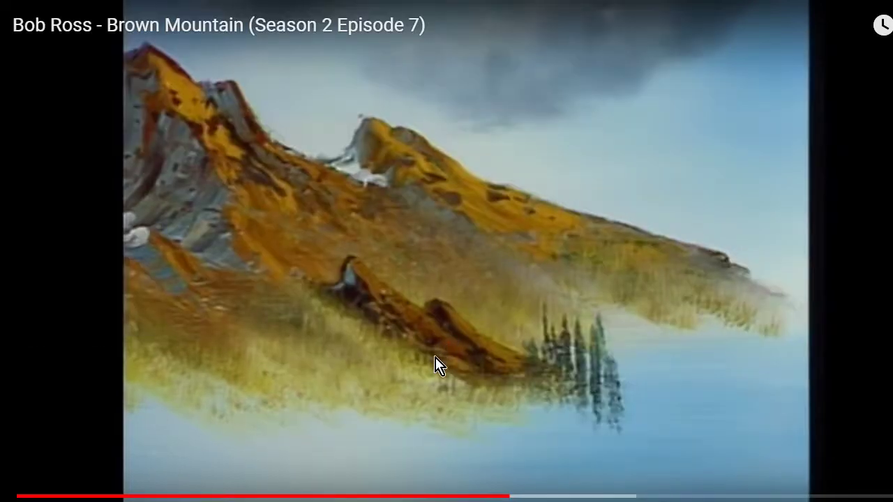
pyautogui.hotkey('alt', 'Tab')
pyautogui.press('e')
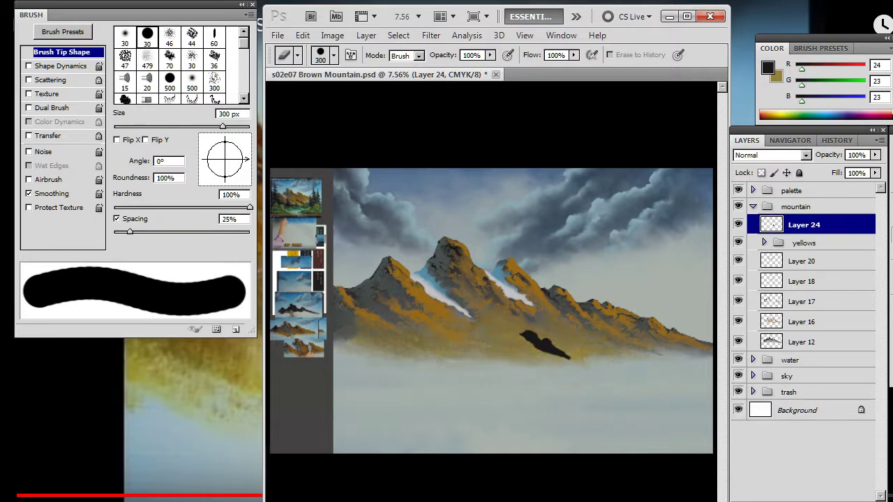
pyautogui.press('b')
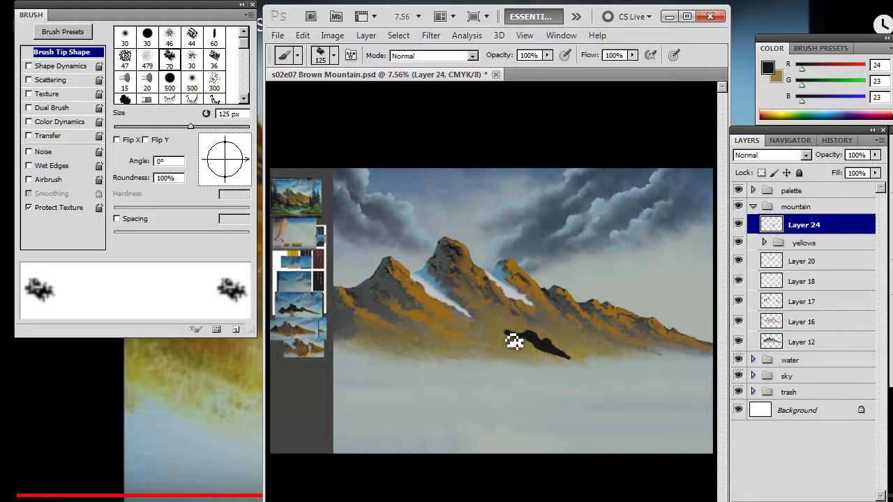
pyautogui.press('e')
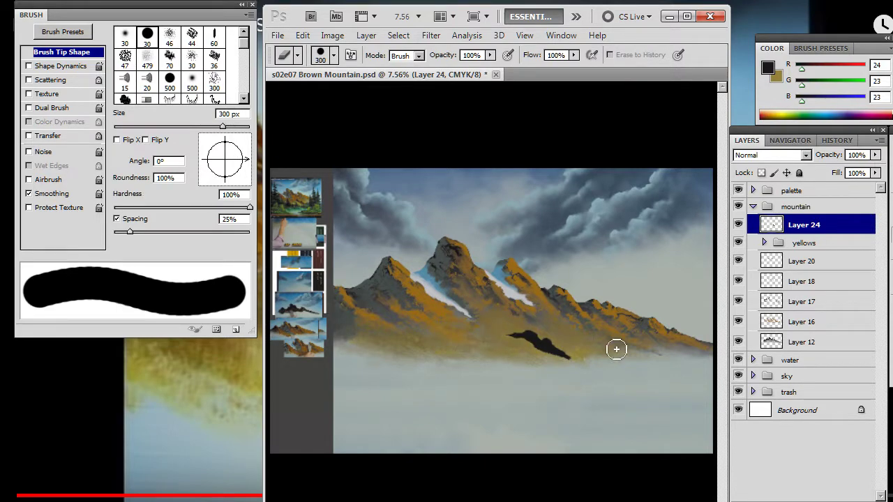
# Step: Smudge the ridge's lower edge and ends with the hard round tip at 150 px, 75% strength and spacing turned off
pyautogui.press('r')
pyautogui.rightClick(538, 352)
pyautogui.click(577, 299)
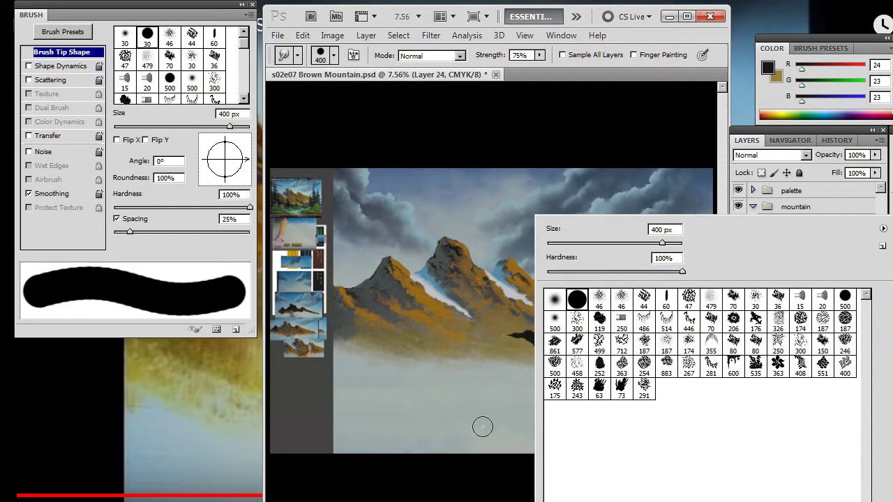
pyautogui.click(447, 458)
pyautogui.press('[')
pyautogui.press('[')
pyautogui.press('[')
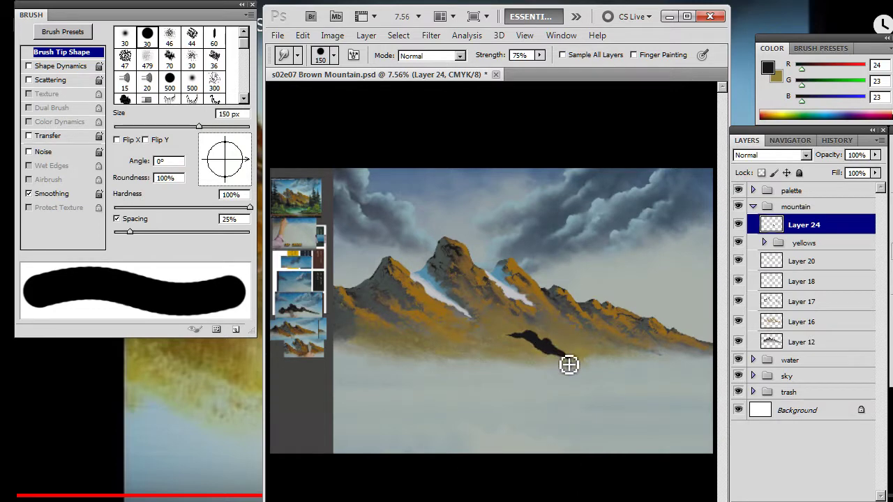
pyautogui.click(118, 220)
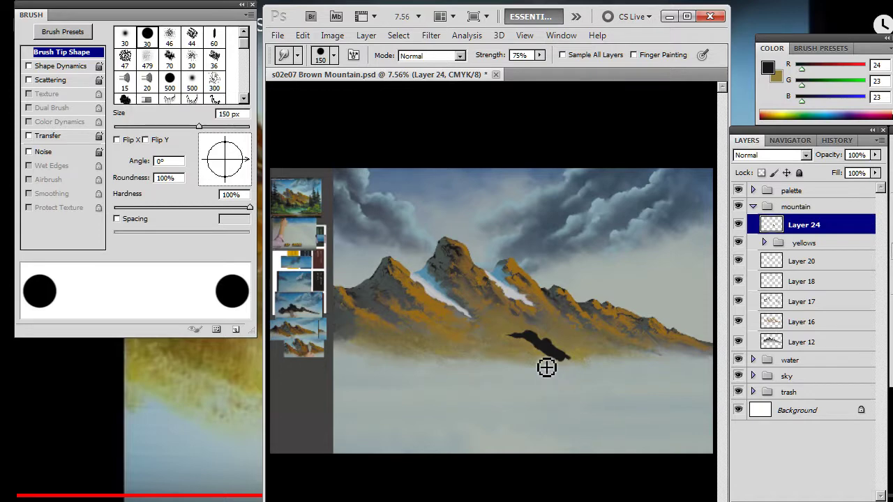
pyautogui.moveTo(558, 362)
pyautogui.mouseDown()
pyautogui.moveTo(532, 351)
pyautogui.moveTo(558, 367)
pyautogui.moveTo(517, 342)
pyautogui.moveTo(579, 377)
pyautogui.moveTo(558, 364)
pyautogui.moveTo(574, 371)
pyautogui.moveTo(576, 357)
pyautogui.moveTo(556, 355)
pyautogui.moveTo(557, 370)
pyautogui.moveTo(539, 352)
pyautogui.mouseUp()
# Step: Clean up the ridge's underside with the 300 px Eraser and nudge the ridge slightly to the right
pyautogui.press('v')
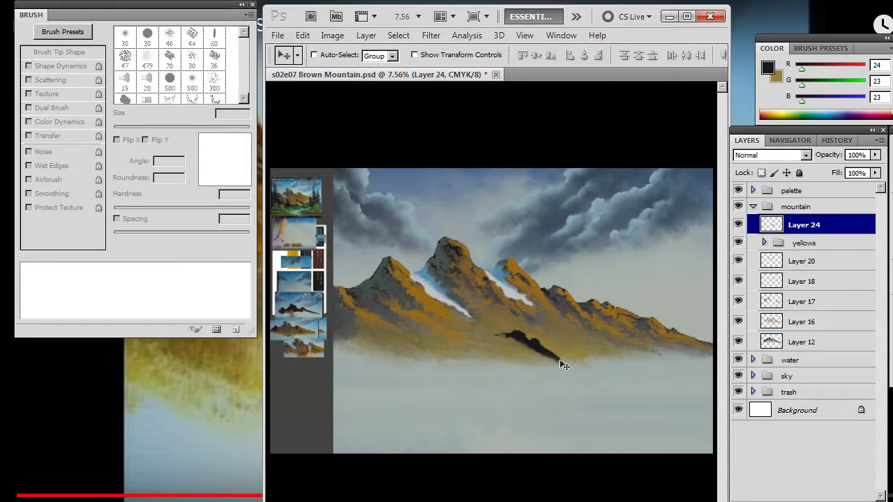
pyautogui.press('b')
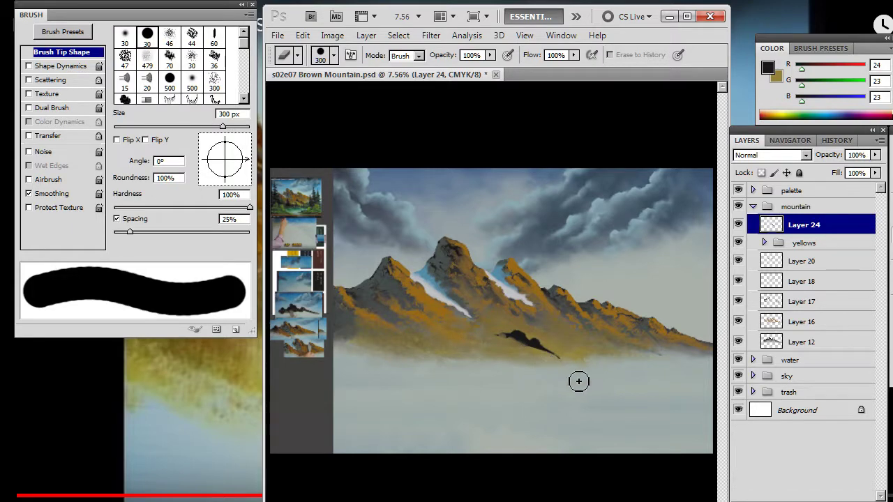
pyautogui.moveTo(566, 381)
pyautogui.mouseDown()
pyautogui.moveTo(556, 383)
pyautogui.moveTo(563, 375)
pyautogui.moveTo(576, 383)
pyautogui.mouseUp()
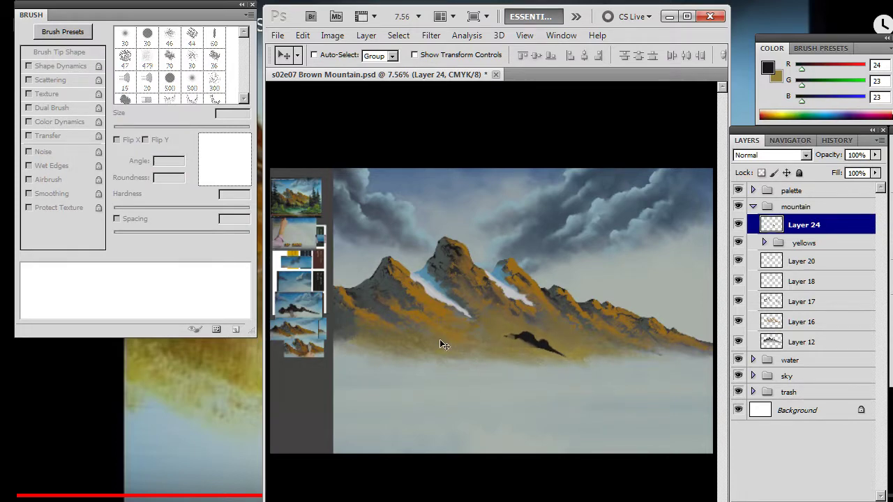
# Step: Compare the ridge with the Bob Ross reference video and enlarge it slightly with Free Transform
pyautogui.hotkey('alt', 'Tab')
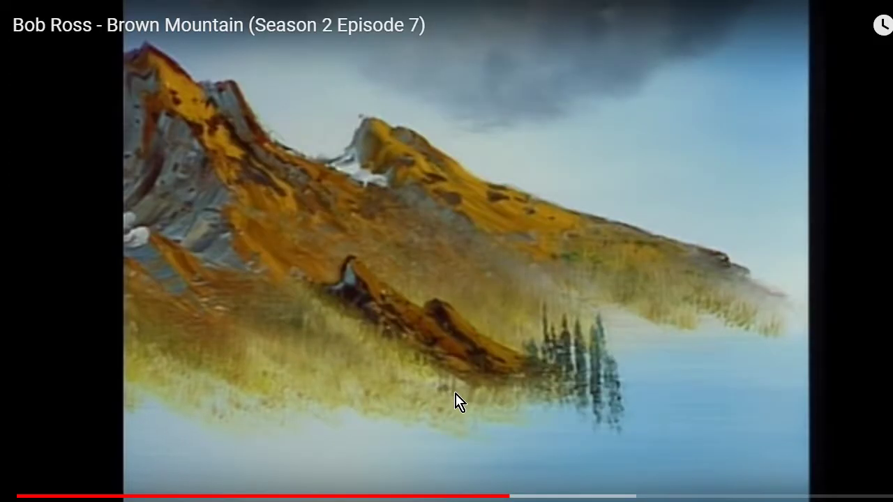
pyautogui.hotkey('alt', 'Tab')
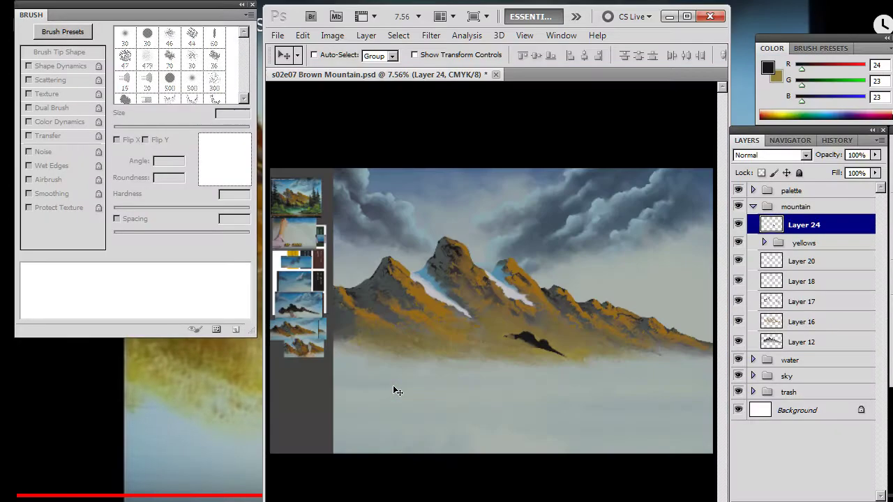
pyautogui.press('m')
pyautogui.rightClick(482, 342)
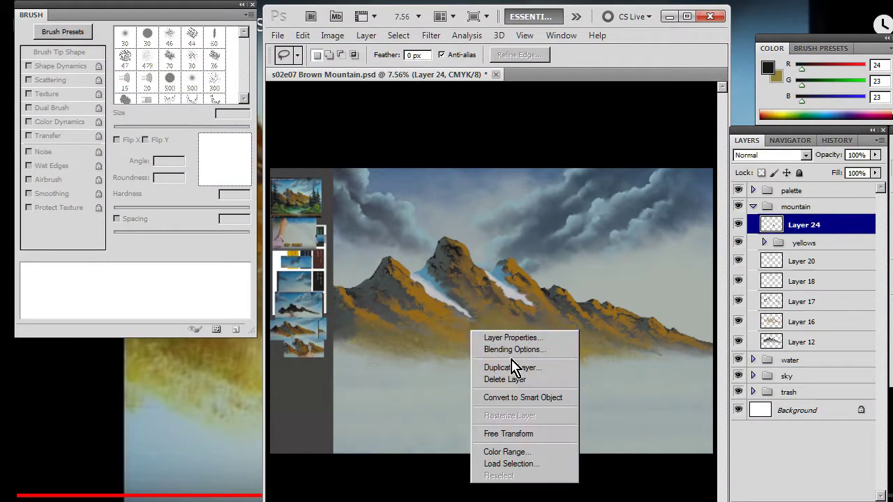
pyautogui.click(523, 431)
pyautogui.moveTo(505, 322); pyautogui.dragTo(479, 329)
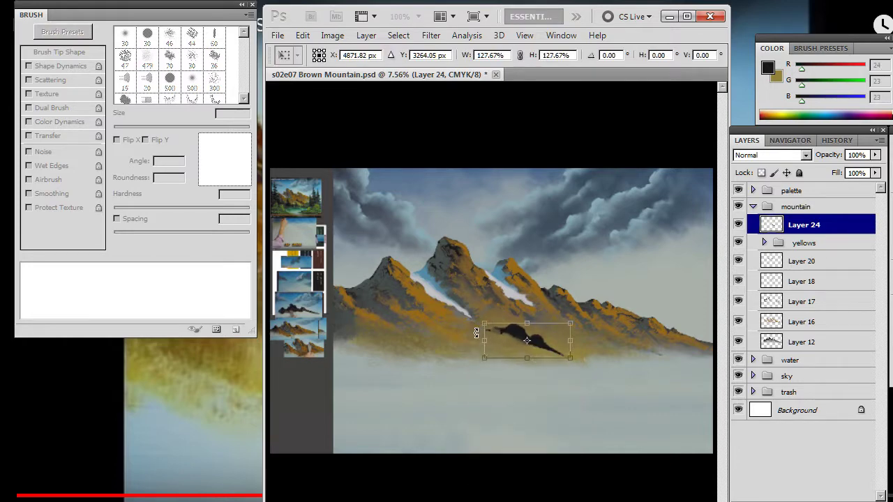
pyautogui.press('Return')
# Step: Touch up the ridge with the 300 px Eraser and move it right along the lower slope, checking its placement against the reference video
pyautogui.press('l')
pyautogui.press('b')
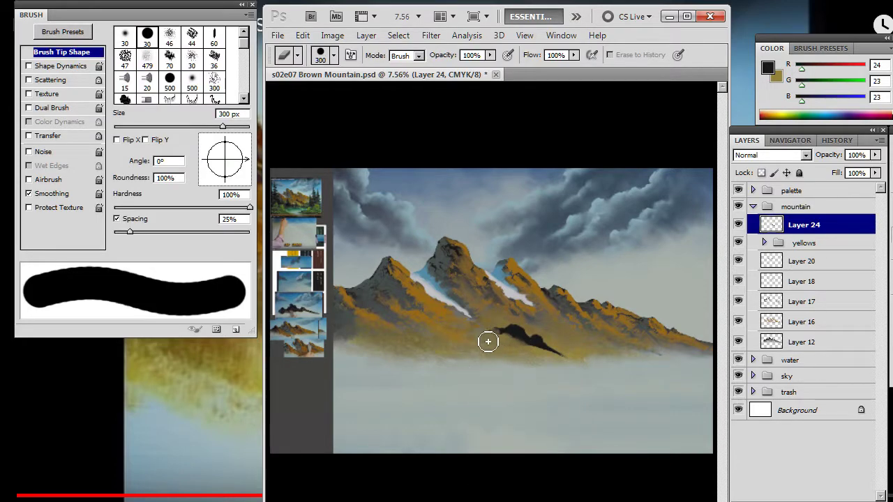
pyautogui.press('v')
pyautogui.moveTo(537, 382); pyautogui.dragTo(549, 362)
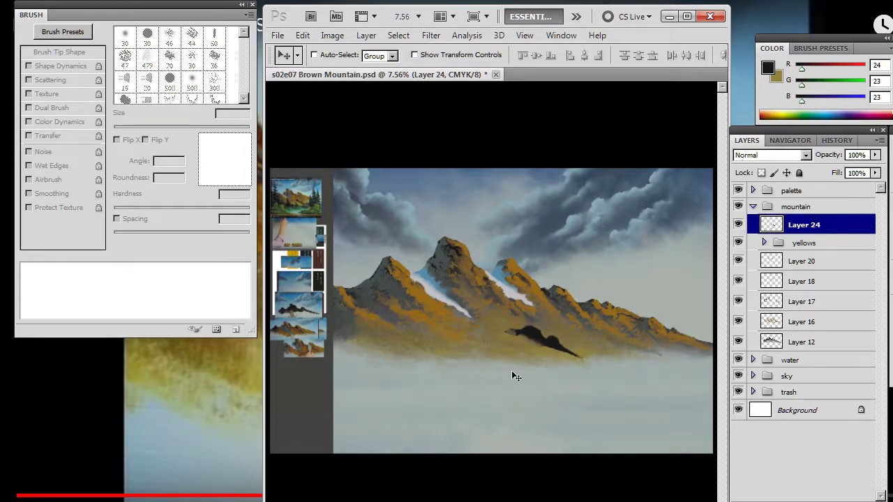
pyautogui.hotkey('alt', 'Tab')
pyautogui.hotkey('alt', 'Tab')
pyautogui.hotkey('alt', 'Tab')
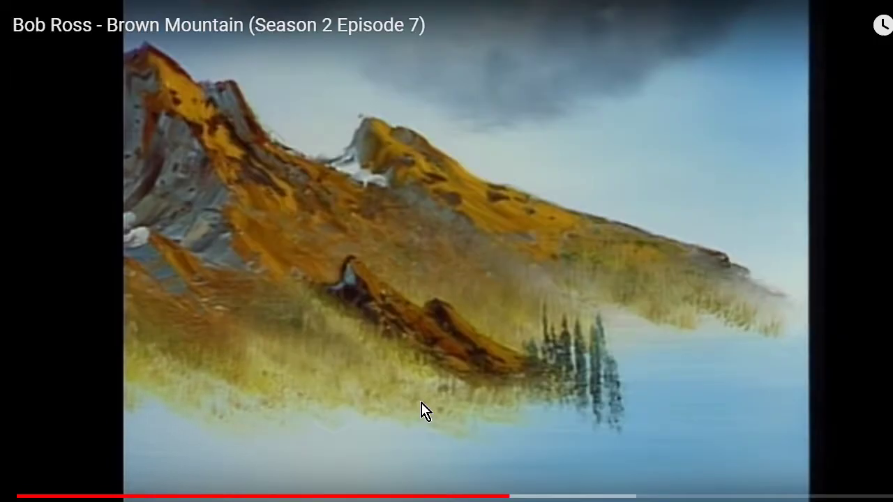
pyautogui.hotkey('alt', 'Tab')
pyautogui.moveTo(592, 365); pyautogui.dragTo(617, 382)
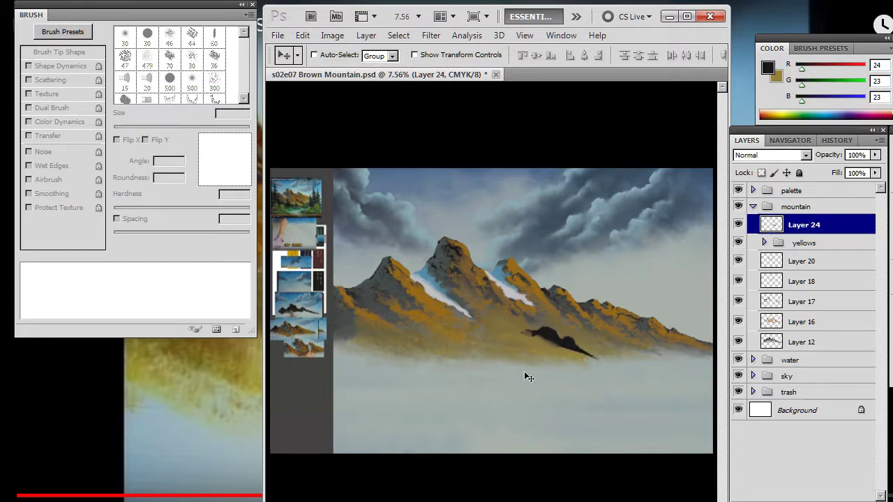
# Step: Smudge the dark ridge's lower edge and left tail with the textured 712 tip reduced to 200 px and spacing turned off
pyautogui.press('z')
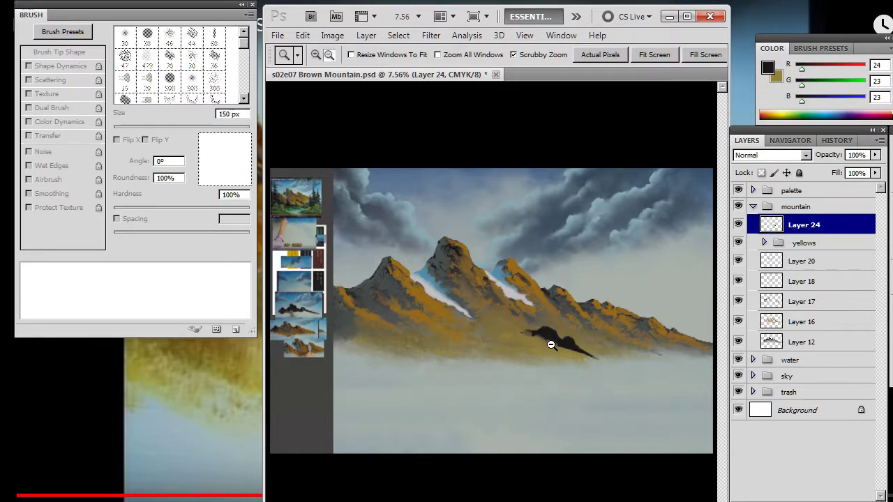
pyautogui.moveTo(551, 343); pyautogui.dragTo(596, 347)
pyautogui.moveTo(505, 359); pyautogui.dragTo(568, 368)
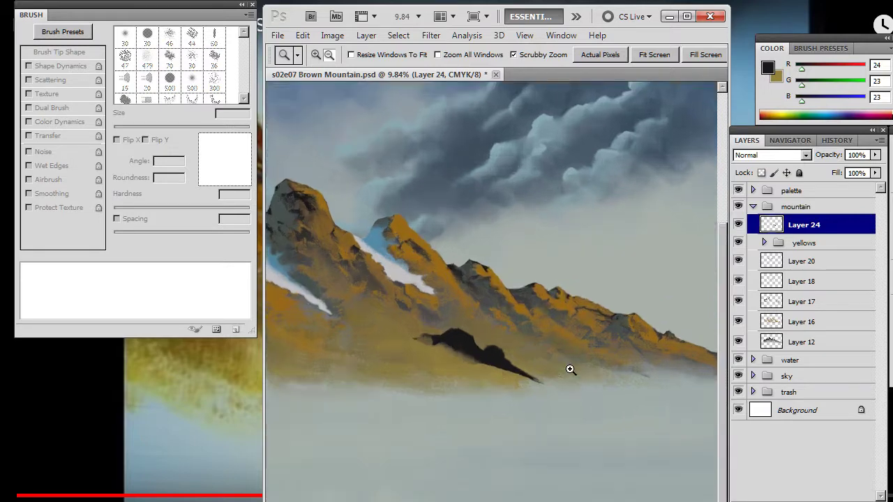
pyautogui.press('b')
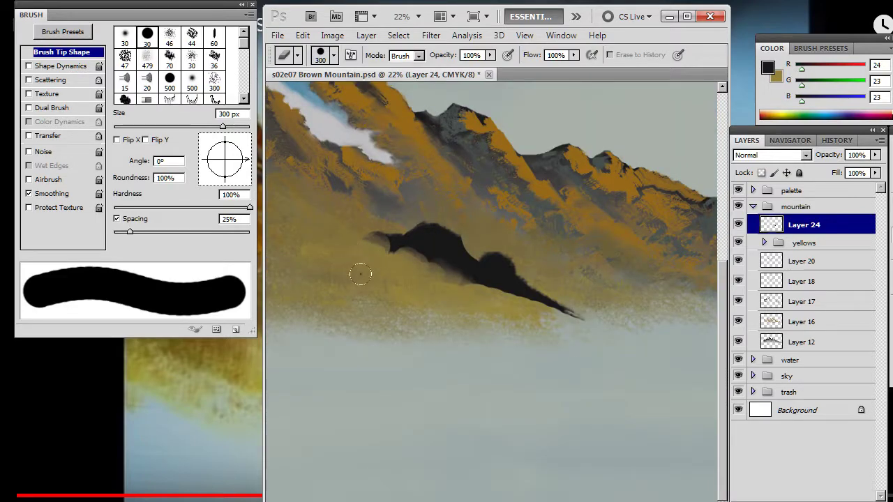
pyautogui.press('r')
pyautogui.rightClick(420, 302)
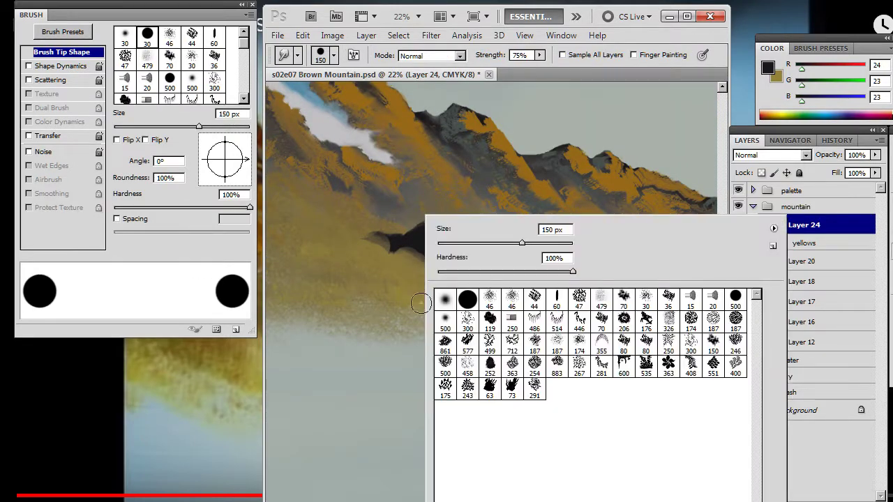
pyautogui.click(503, 347)
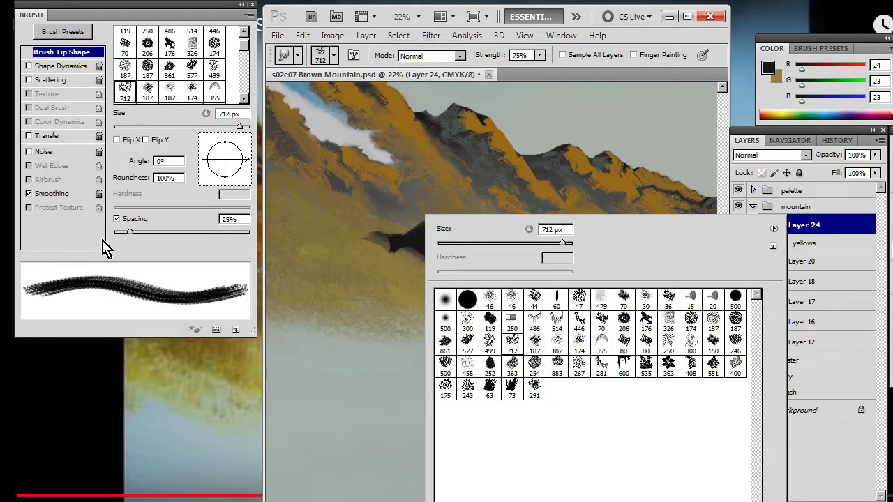
pyautogui.click(118, 219)
pyautogui.press('[')
pyautogui.press('[')
pyautogui.press('[')
pyautogui.press('[')
pyautogui.press('[')
pyautogui.press('[')
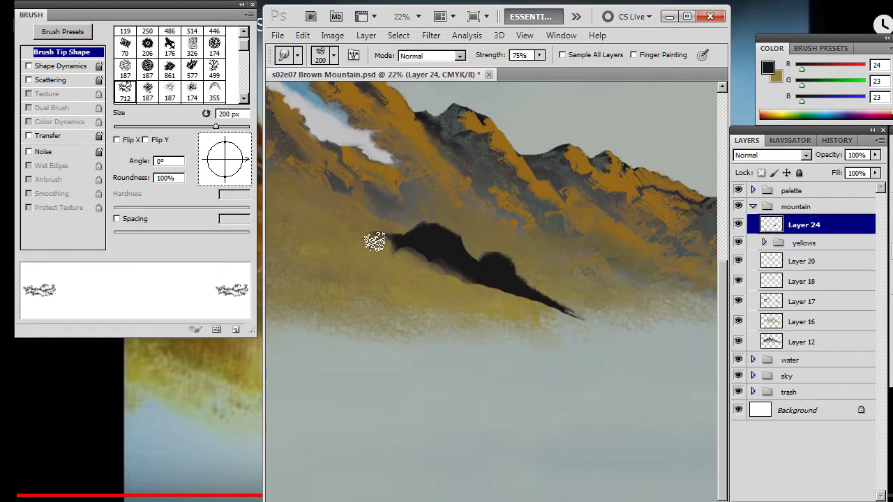
pyautogui.moveTo(391, 275)
pyautogui.mouseDown()
pyautogui.moveTo(430, 279)
pyautogui.moveTo(435, 294)
pyautogui.moveTo(449, 287)
pyautogui.moveTo(468, 305)
pyautogui.moveTo(483, 292)
pyautogui.moveTo(486, 311)
pyautogui.moveTo(478, 293)
pyautogui.moveTo(500, 306)
pyautogui.moveTo(488, 309)
pyautogui.moveTo(501, 296)
pyautogui.moveTo(507, 314)
pyautogui.moveTo(518, 300)
pyautogui.moveTo(520, 309)
pyautogui.moveTo(553, 320)
pyautogui.moveTo(519, 330)
pyautogui.moveTo(544, 288)
pyautogui.moveTo(537, 277)
pyautogui.moveTo(575, 310)
pyautogui.moveTo(513, 263)
pyautogui.mouseUp()
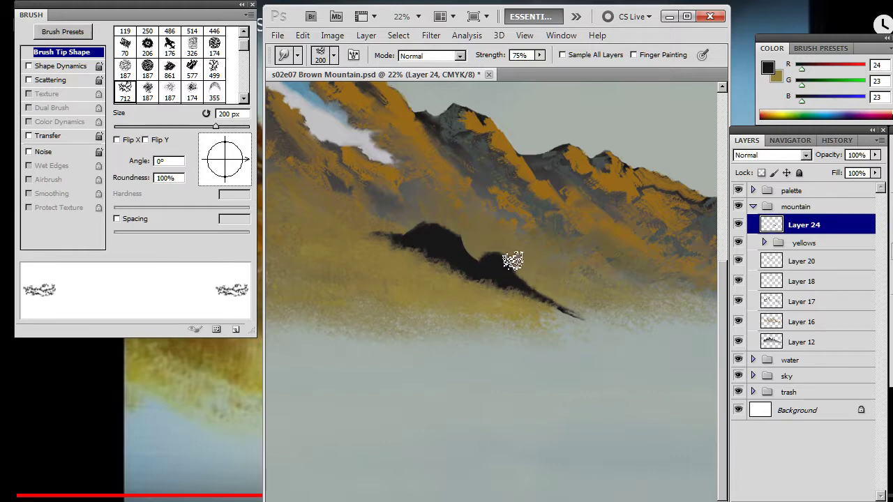
# Step: Build up the ridge's crest in near-black with the 90 px textured Brush and refine its outline with the Eraser at 150 px
pyautogui.press('b')
pyautogui.press('[')
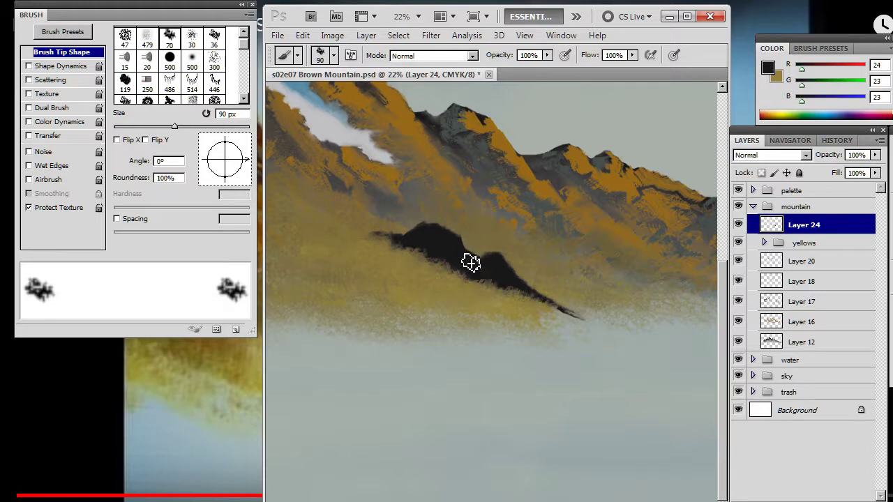
pyautogui.moveTo(452, 231); pyautogui.dragTo(415, 233)
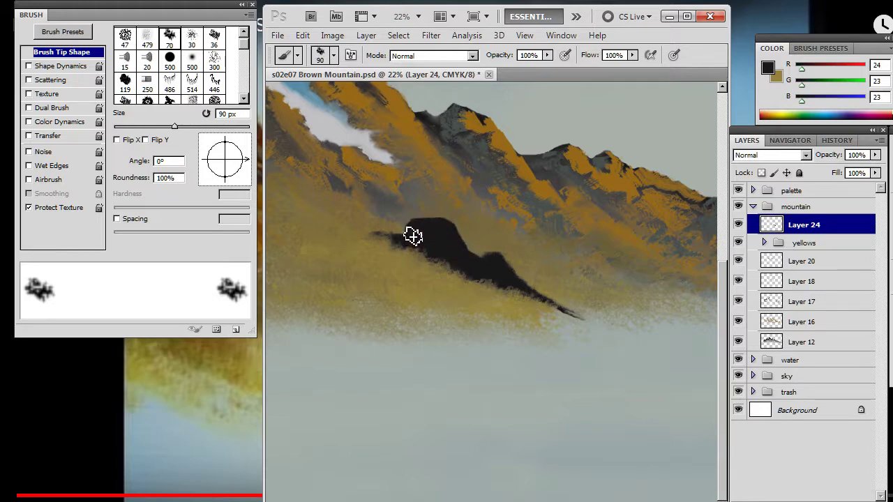
pyautogui.press('e')
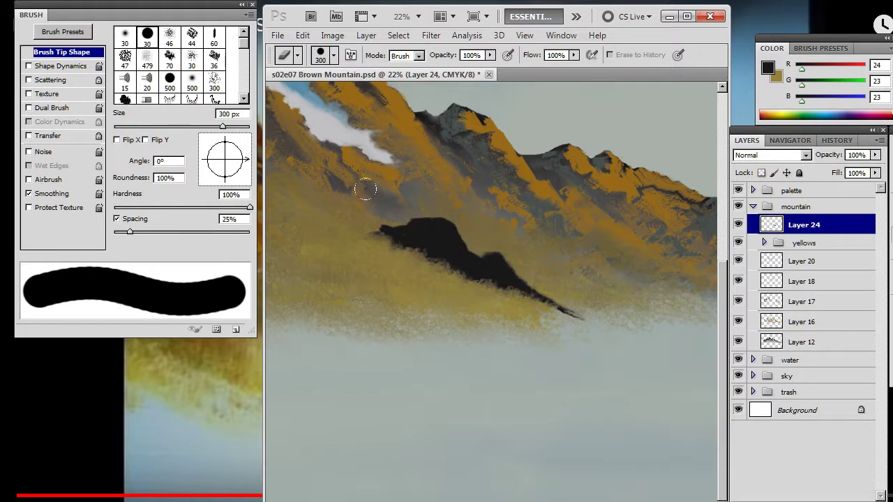
pyautogui.press('[')
pyautogui.press('[')
pyautogui.press('[')
# Step: Add a new layer, sample the mountain's orange-brown (146, 106, 37) and choose the 600 px dripping brush tip
pyautogui.hotkey('ctrl', 'alt', 'shift', 'n')
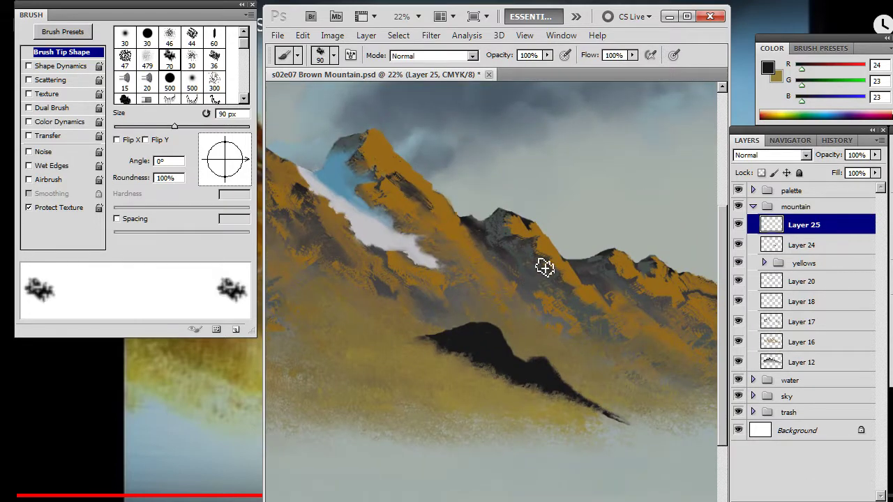
pyautogui.keyDown('alt'); pyautogui.click(542, 266); pyautogui.keyUp('alt')
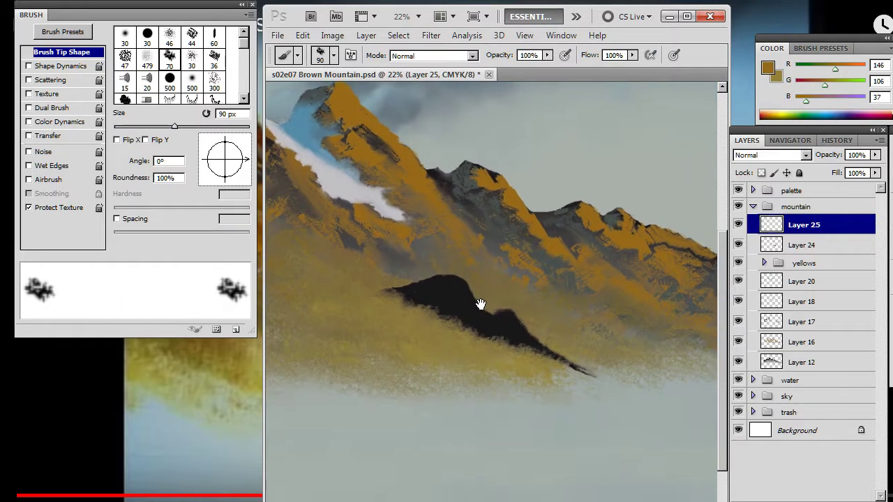
pyautogui.rightClick(456, 279)
pyautogui.click(680, 368)
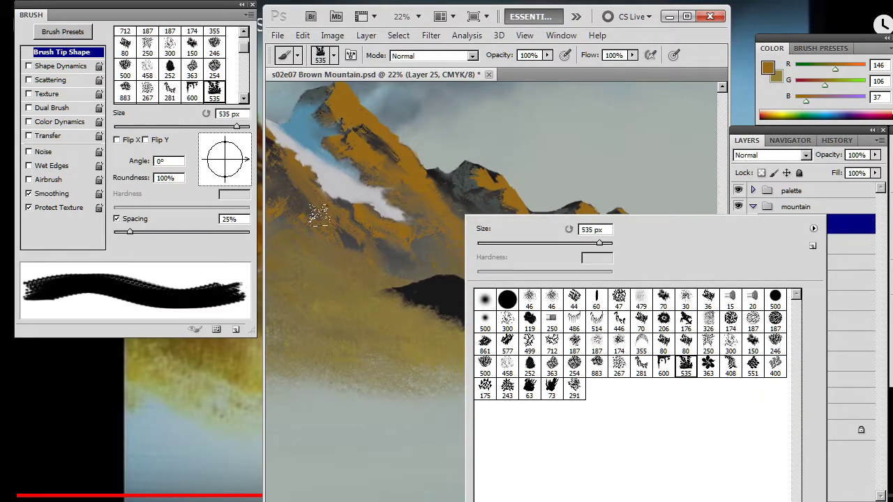
pyautogui.click(663, 364)
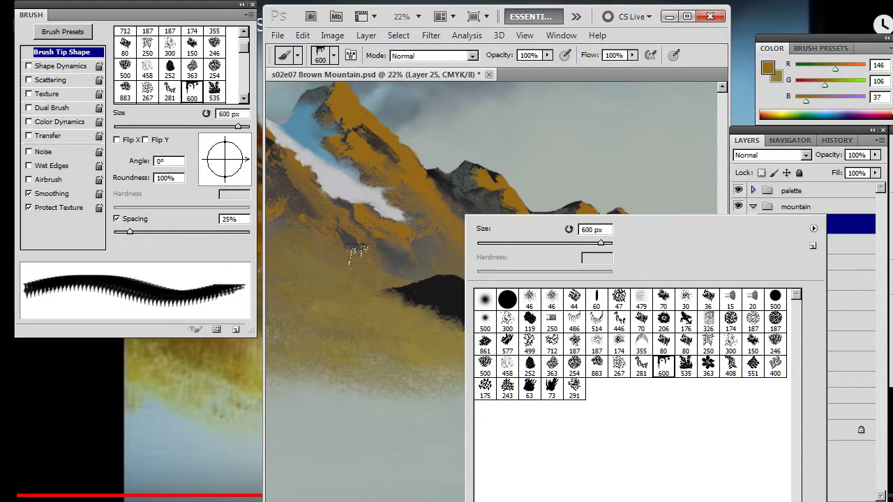
# Step: Paint orange-brown highlights down the right slopes of both ridge peaks with the tip angled -61° at 80 to 100 px
pyautogui.moveTo(247, 166); pyautogui.dragTo(206, 175)
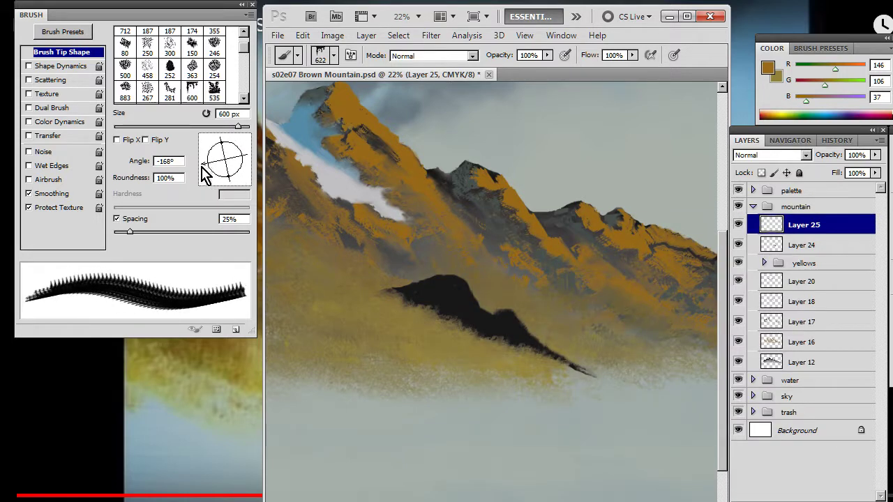
pyautogui.press('[')
pyautogui.press('[')
pyautogui.press('[')
pyautogui.press('[')
pyautogui.press('[')
pyautogui.press('[')
pyautogui.press('[')
pyautogui.press('[')
pyautogui.press('[')
pyautogui.press('[')
pyautogui.press('[')
pyautogui.press('[')
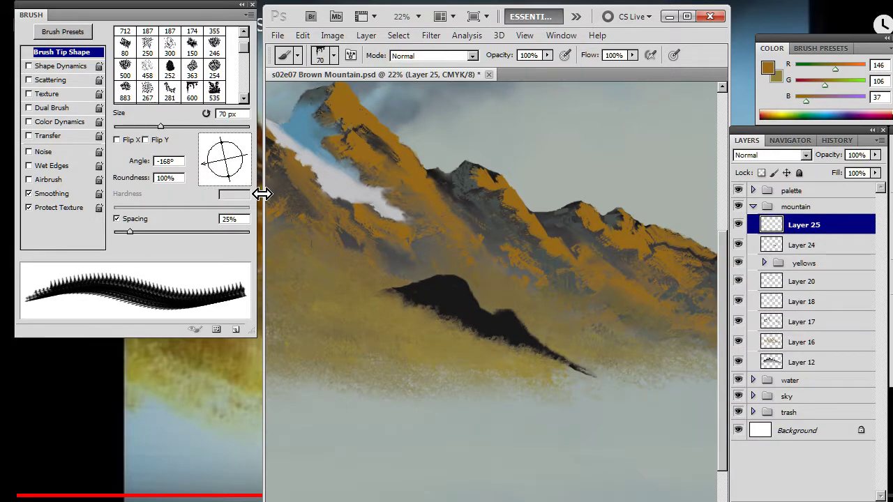
pyautogui.moveTo(240, 171)
pyautogui.mouseDown()
pyautogui.moveTo(235, 193)
pyautogui.moveTo(234, 179)
pyautogui.mouseUp()
pyautogui.press(']')
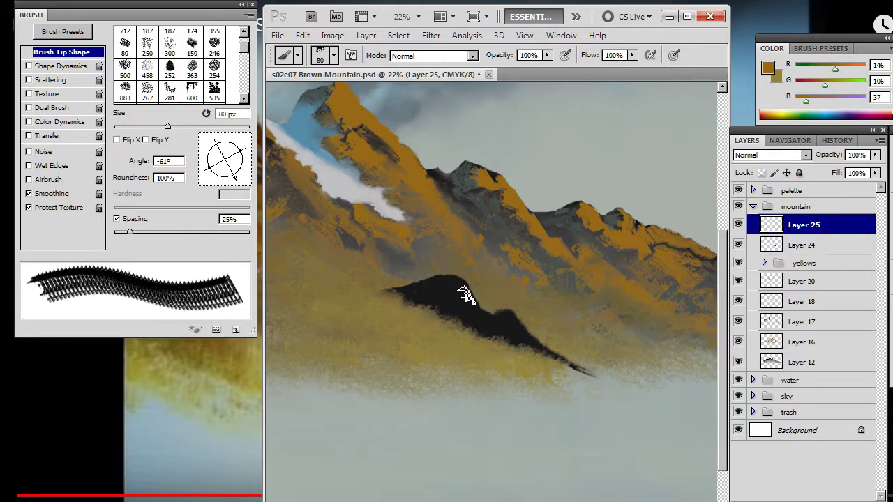
pyautogui.moveTo(453, 297); pyautogui.dragTo(462, 288)
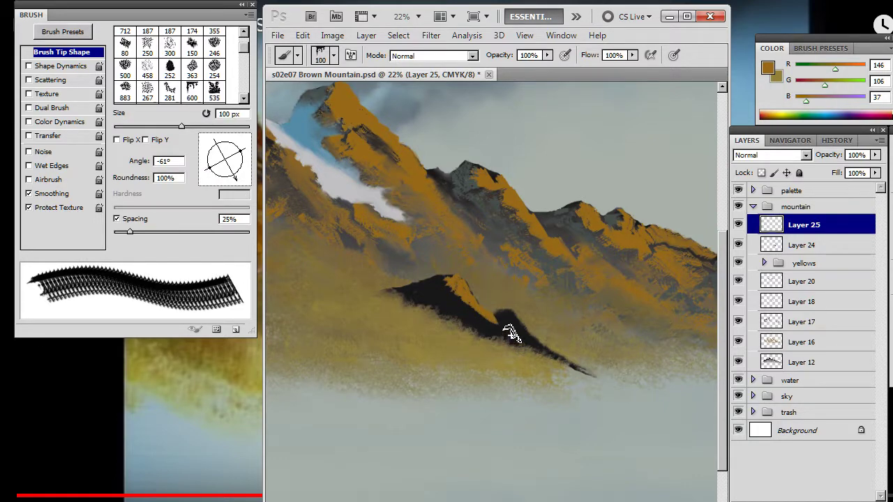
pyautogui.moveTo(503, 320); pyautogui.dragTo(520, 327)
# Step: Smudge the larger peak's highlight into its dark face with the dripping 600 tip at 70 px, 20° and spacing turned off
pyautogui.press('e')
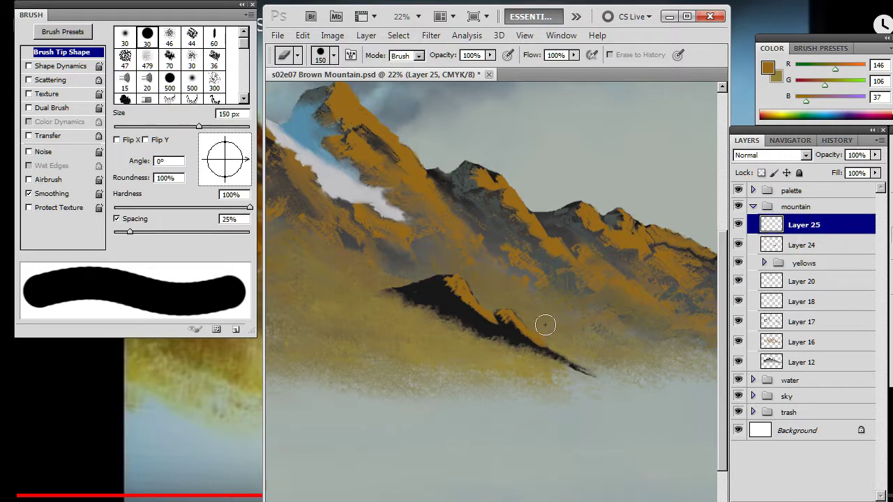
pyautogui.press('r')
pyautogui.rightClick(489, 334)
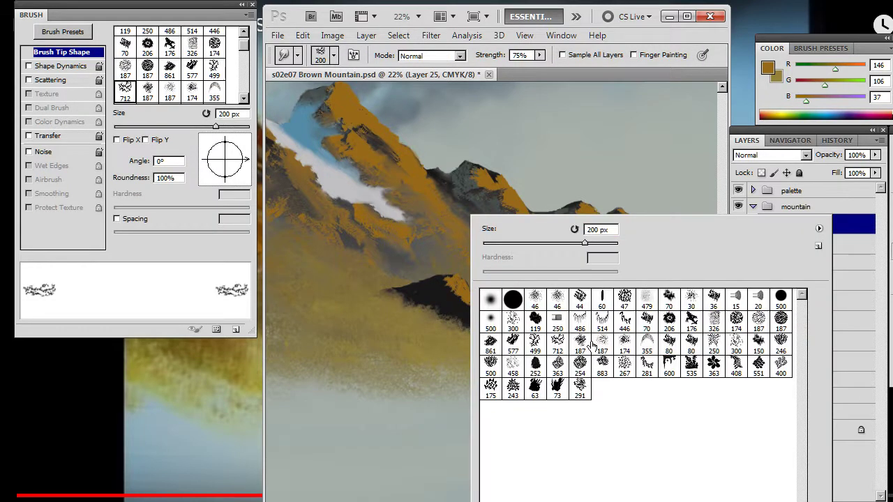
pyautogui.click(669, 367)
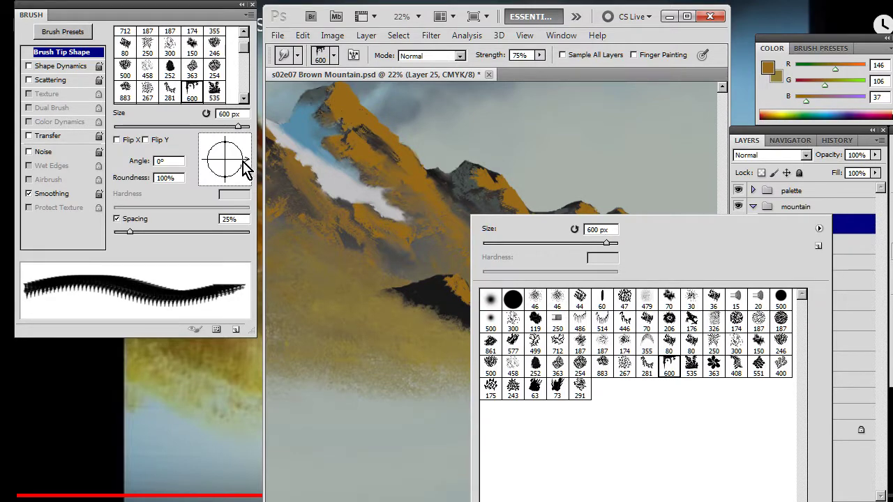
pyautogui.moveTo(243, 163); pyautogui.dragTo(233, 167)
pyautogui.click(117, 219)
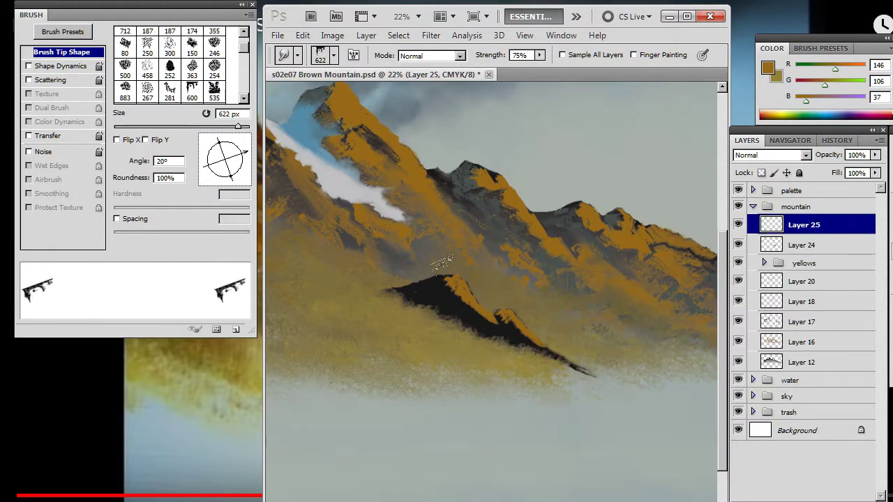
pyautogui.press('[')
pyautogui.press('[')
pyautogui.press('[')
pyautogui.press('[')
pyautogui.press('[')
pyautogui.press('[')
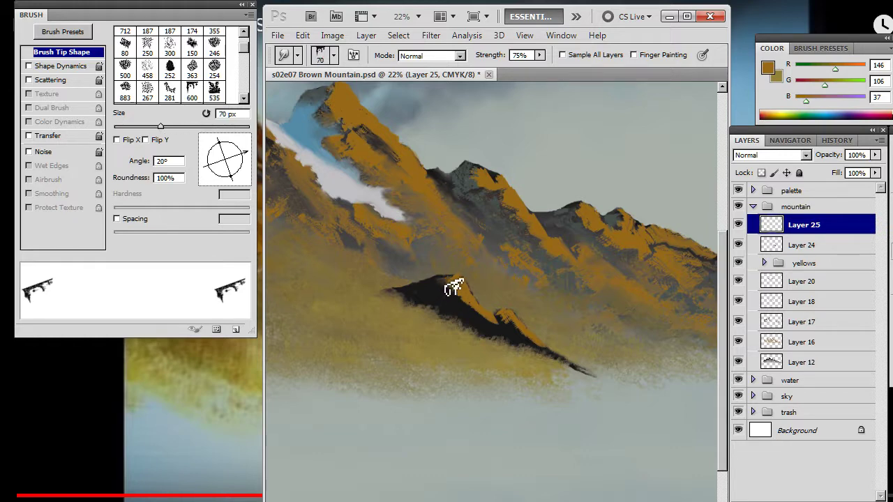
pyautogui.moveTo(454, 287)
pyautogui.mouseDown()
pyautogui.moveTo(475, 299)
pyautogui.moveTo(460, 294)
pyautogui.moveTo(465, 286)
pyautogui.moveTo(487, 314)
pyautogui.moveTo(465, 283)
pyautogui.moveTo(491, 316)
pyautogui.moveTo(459, 299)
pyautogui.moveTo(471, 304)
pyautogui.moveTo(463, 292)
pyautogui.moveTo(469, 300)
pyautogui.moveTo(470, 288)
pyautogui.moveTo(452, 286)
pyautogui.moveTo(465, 290)
pyautogui.moveTo(438, 294)
pyautogui.moveTo(454, 290)
pyautogui.moveTo(431, 312)
pyautogui.mouseUp()
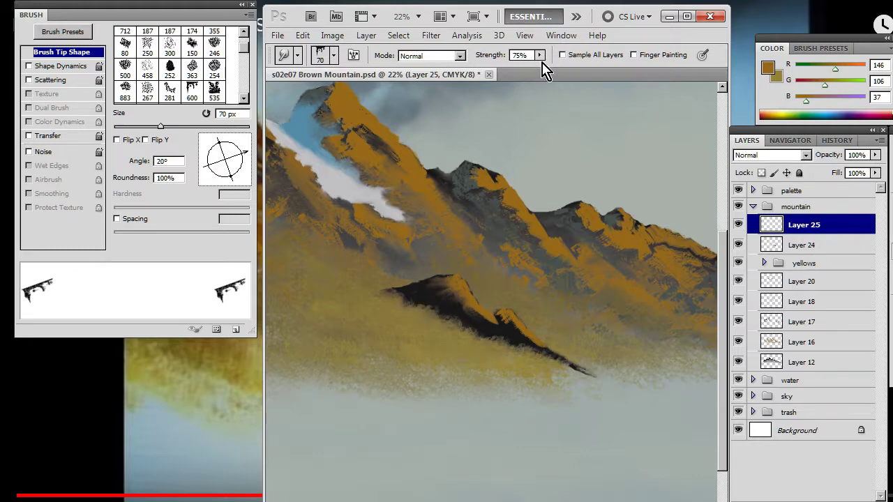
# Step: Raise the Smudge strength to 100% and pull the larger peak's highlight further down the slope
pyautogui.click(539, 56)
pyautogui.moveTo(539, 69); pyautogui.dragTo(663, 40)
pyautogui.moveTo(452, 295)
pyautogui.mouseDown()
pyautogui.moveTo(449, 288)
pyautogui.moveTo(473, 314)
pyautogui.moveTo(442, 303)
pyautogui.moveTo(478, 318)
pyautogui.mouseUp()
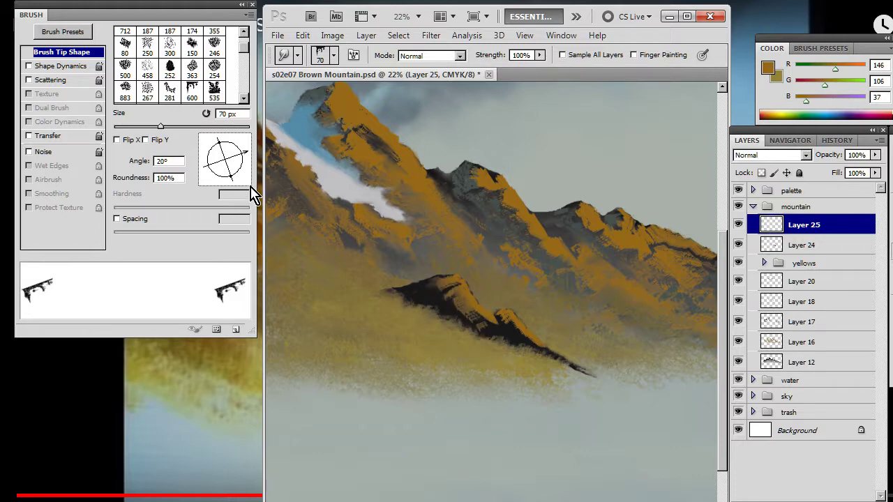
# Step: Rotate the smudge tip to 126° and smudge the highlights down across the smaller peak and the ridge's lower edge
pyautogui.moveTo(245, 159); pyautogui.dragTo(213, 143)
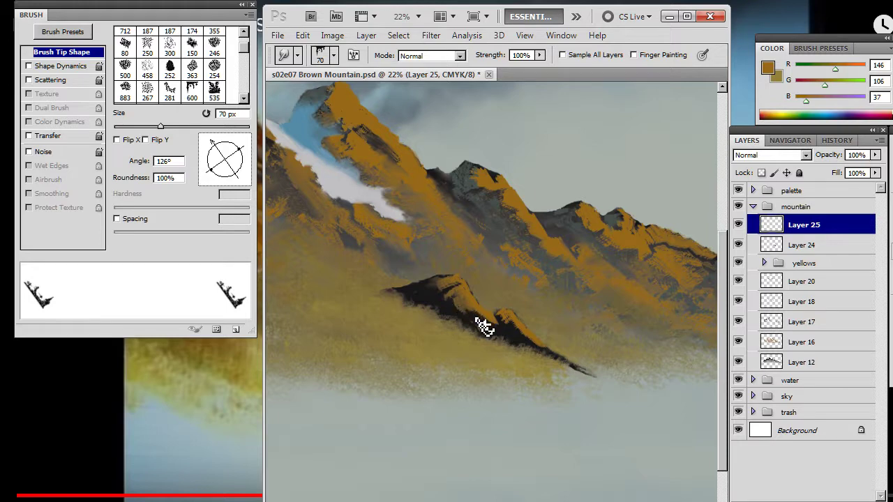
pyautogui.moveTo(480, 317)
pyautogui.mouseDown()
pyautogui.moveTo(518, 342)
pyautogui.moveTo(471, 320)
pyautogui.moveTo(521, 343)
pyautogui.moveTo(501, 318)
pyautogui.moveTo(547, 353)
pyautogui.moveTo(511, 333)
pyautogui.moveTo(534, 338)
pyautogui.moveTo(519, 327)
pyautogui.moveTo(533, 344)
pyautogui.moveTo(524, 327)
pyautogui.moveTo(526, 346)
pyautogui.moveTo(510, 329)
pyautogui.moveTo(584, 379)
pyautogui.moveTo(511, 329)
pyautogui.moveTo(479, 337)
pyautogui.moveTo(449, 310)
pyautogui.moveTo(463, 308)
pyautogui.moveTo(522, 349)
pyautogui.moveTo(501, 324)
pyautogui.moveTo(524, 352)
pyautogui.moveTo(516, 351)
pyautogui.mouseUp()
pyautogui.press('b')
pyautogui.press('r')
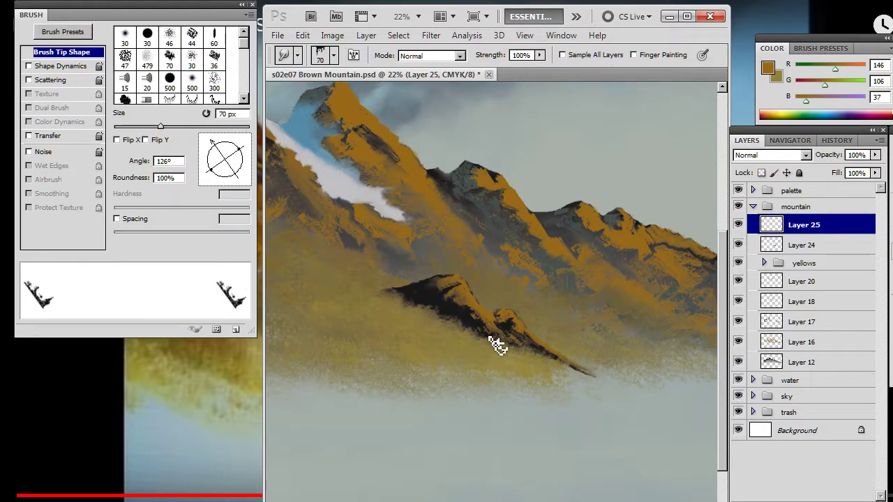
pyautogui.moveTo(418, 314); pyautogui.dragTo(460, 320)
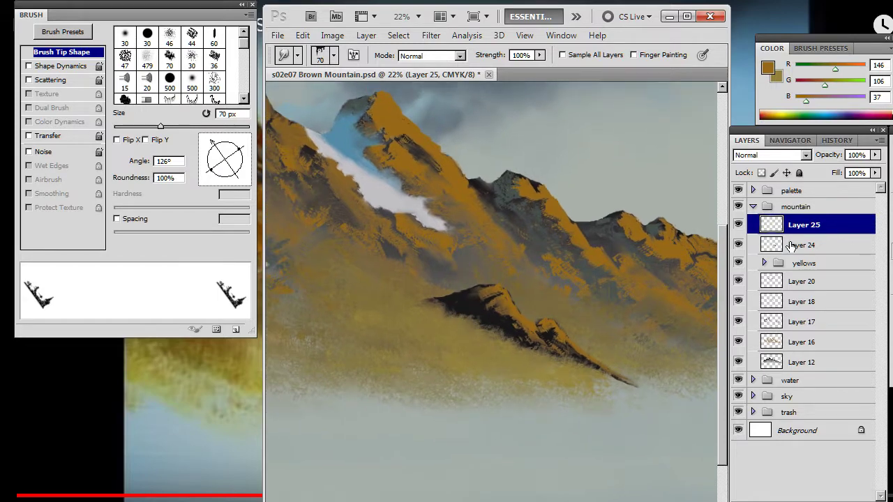
# Step: On a new layer, paint the ridge's shadowed left face in sampled slate grey (72, 80, 78) at 100 px and smudge it at 70 px
pyautogui.hotkey('ctrl', 'shift', 'alt', 'n')
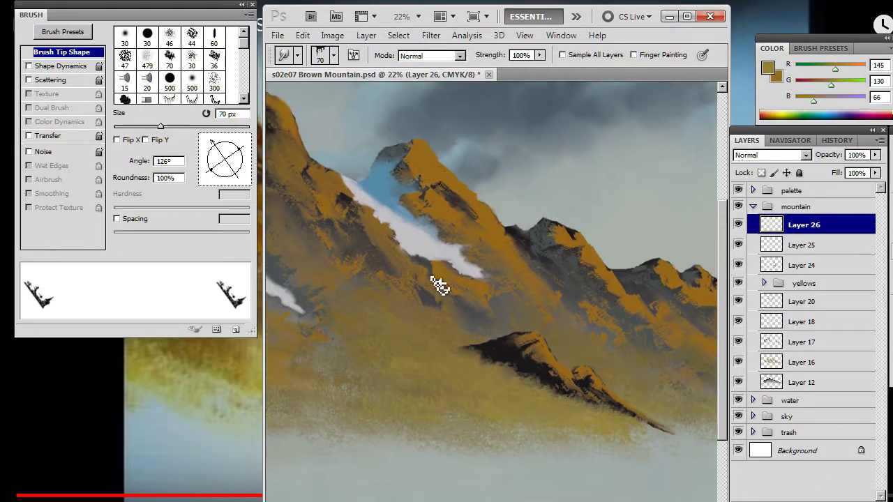
pyautogui.press('b')
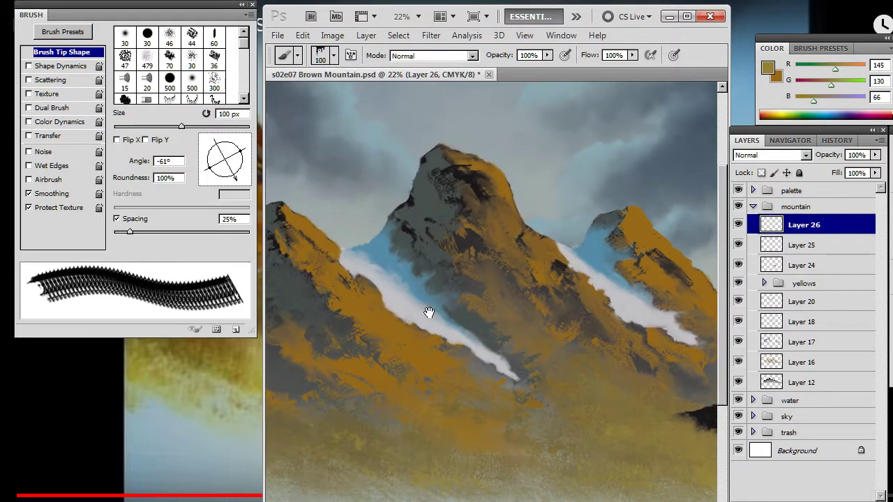
pyautogui.keyDown('alt'); pyautogui.click(431, 196); pyautogui.keyUp('alt')
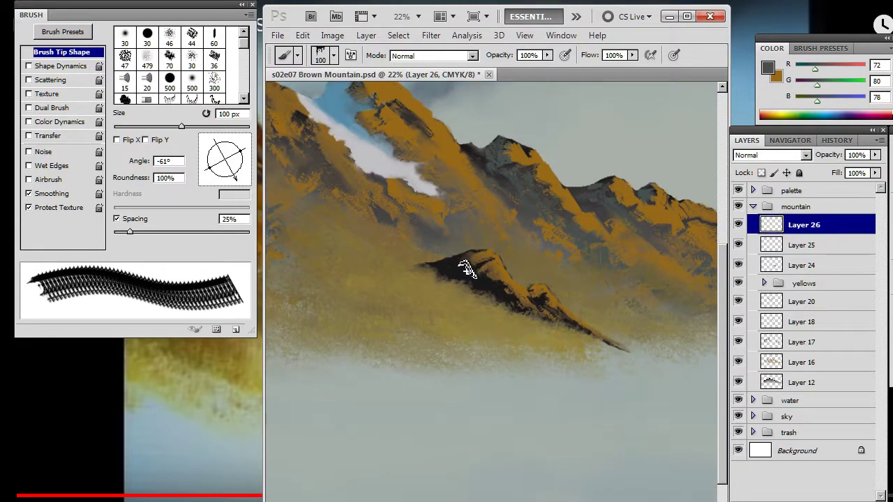
pyautogui.moveTo(470, 266)
pyautogui.mouseDown()
pyautogui.moveTo(491, 296)
pyautogui.moveTo(472, 265)
pyautogui.moveTo(465, 275)
pyautogui.moveTo(444, 263)
pyautogui.moveTo(457, 261)
pyautogui.moveTo(433, 266)
pyautogui.moveTo(464, 291)
pyautogui.mouseUp()
pyautogui.press('r')
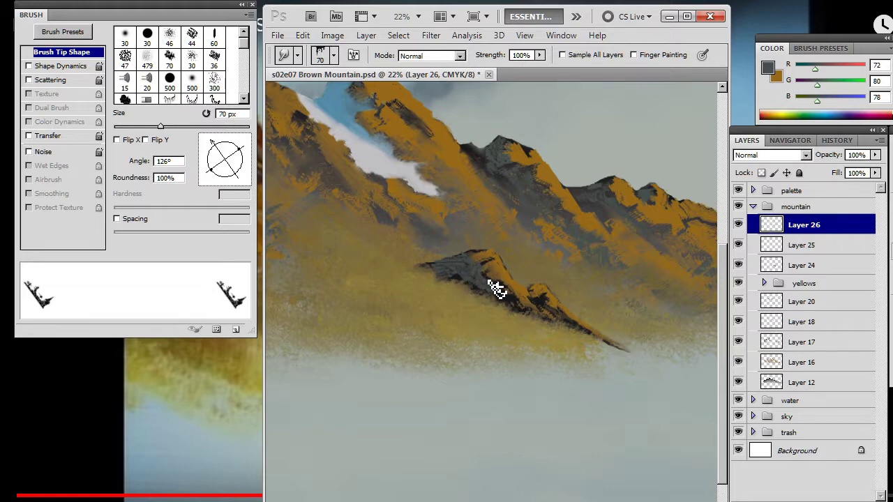
pyautogui.moveTo(487, 299)
pyautogui.mouseDown()
pyautogui.moveTo(508, 301)
pyautogui.moveTo(496, 300)
pyautogui.moveTo(504, 289)
pyautogui.moveTo(491, 294)
pyautogui.moveTo(508, 304)
pyautogui.moveTo(510, 292)
pyautogui.moveTo(474, 292)
pyautogui.mouseUp()
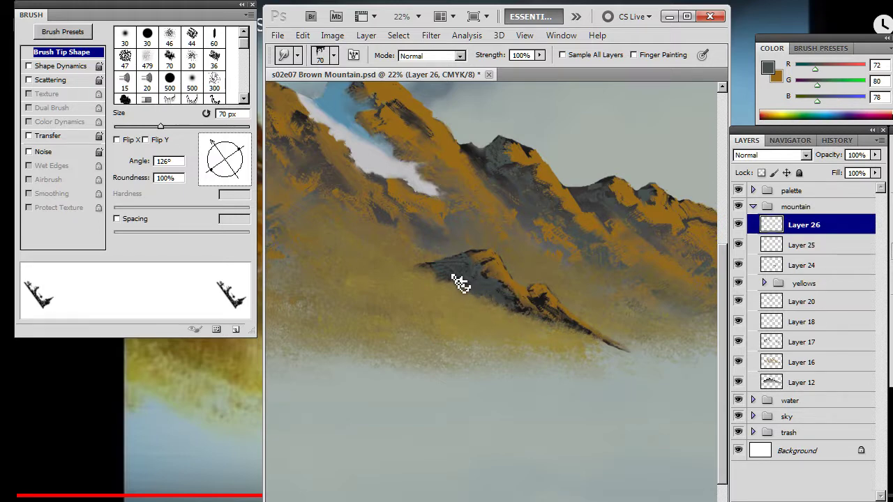
# Step: Equip the Eraser with the textured 499 px tip for cleaning up the ridge's shadow layer
pyautogui.press('e')
pyautogui.rightClick(460, 309)
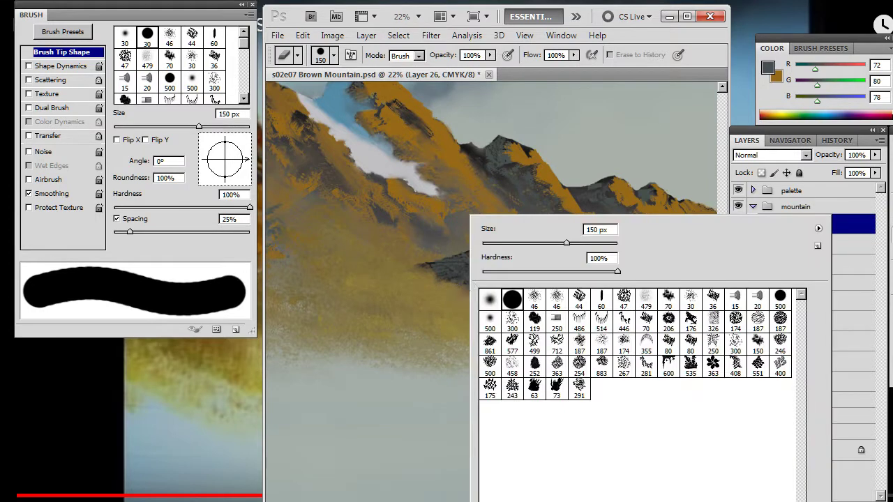
pyautogui.doubleClick(556, 366)
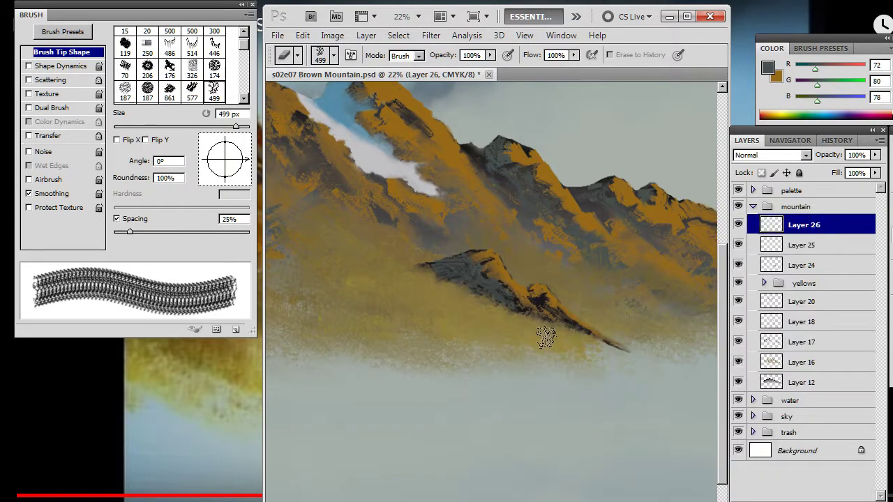
# Step: Paint slate grey shadow on the smaller peak's left face at 100 px and smudge it down the slope at 70 px
pyautogui.press('b')
pyautogui.press('r')
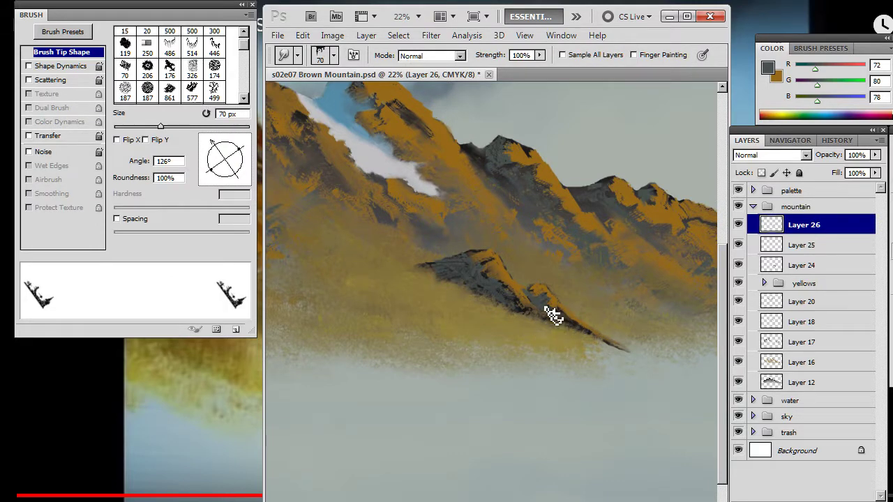
pyautogui.moveTo(551, 319)
pyautogui.mouseDown()
pyautogui.moveTo(604, 343)
pyautogui.moveTo(555, 326)
pyautogui.mouseUp()
pyautogui.press('b')
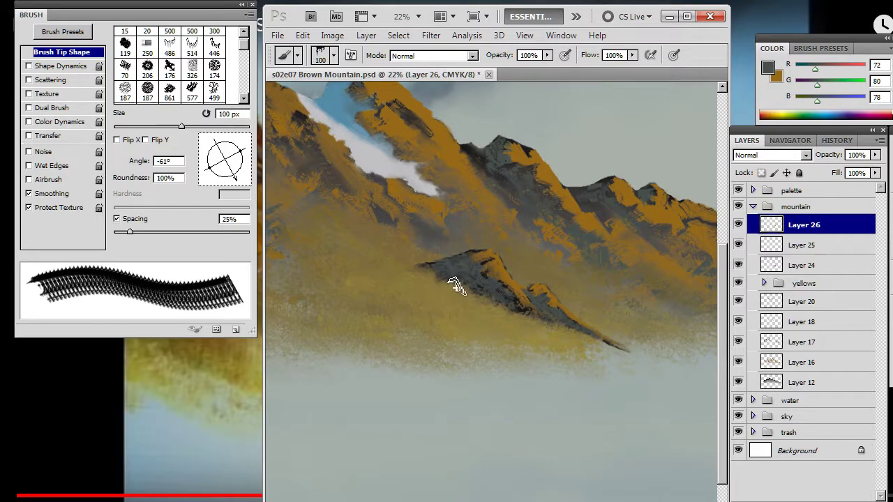
pyautogui.press('r')
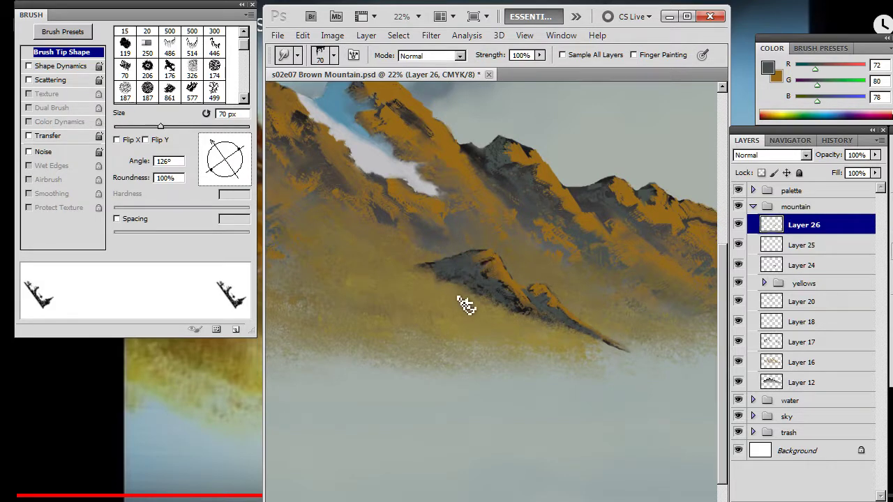
# Step: Set the Eraser to the 535 tip, rotate it to 113° and reduce its size to 175 px
pyautogui.press('z')
pyautogui.moveTo(518, 329); pyautogui.dragTo(462, 346)
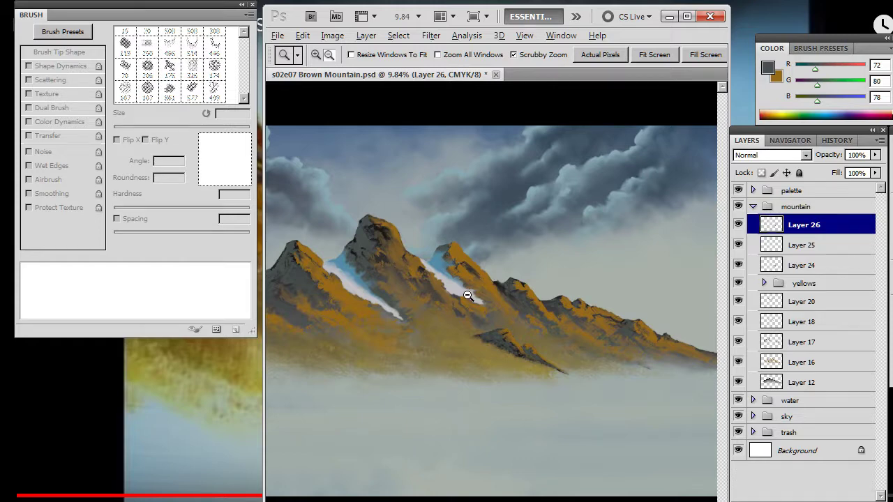
pyautogui.hotkey('alt', 'Tab')
pyautogui.click(527, 330)
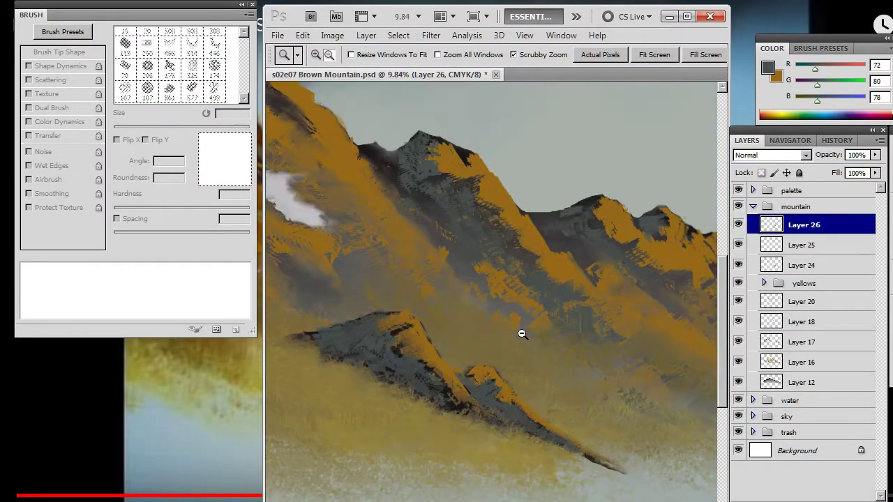
pyautogui.press('b')
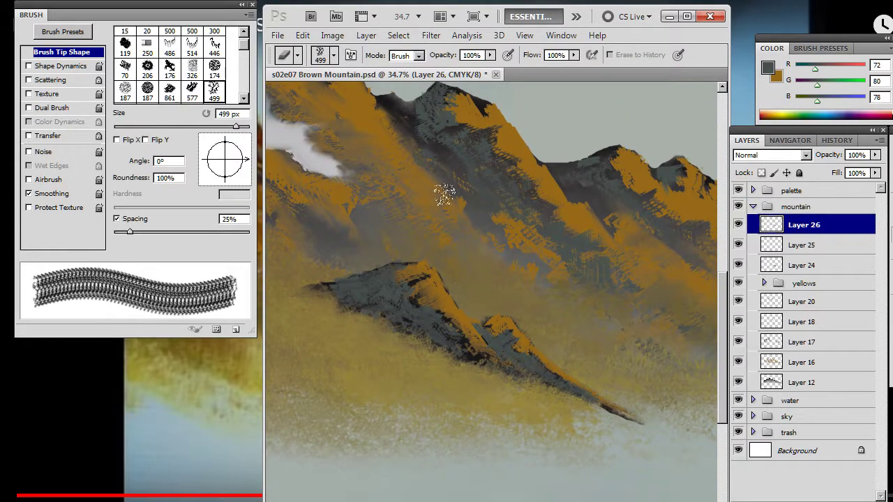
pyautogui.rightClick(432, 222)
pyautogui.click(679, 364)
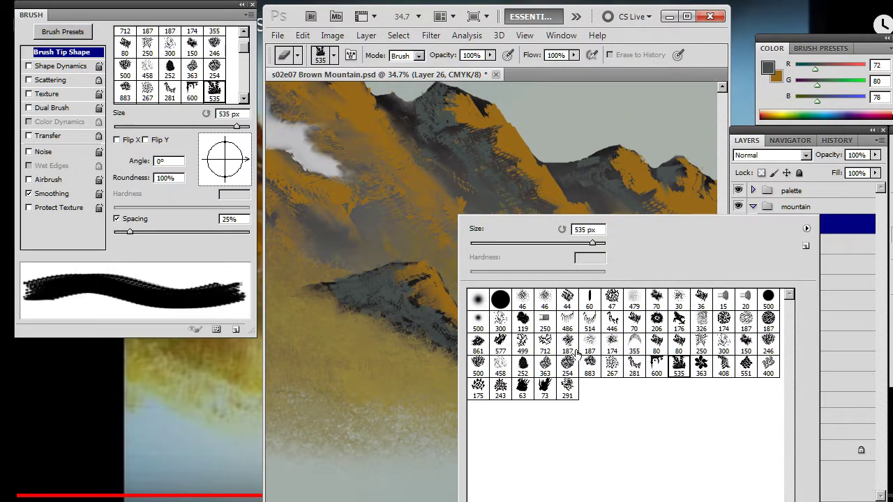
pyautogui.moveTo(247, 183); pyautogui.dragTo(218, 139)
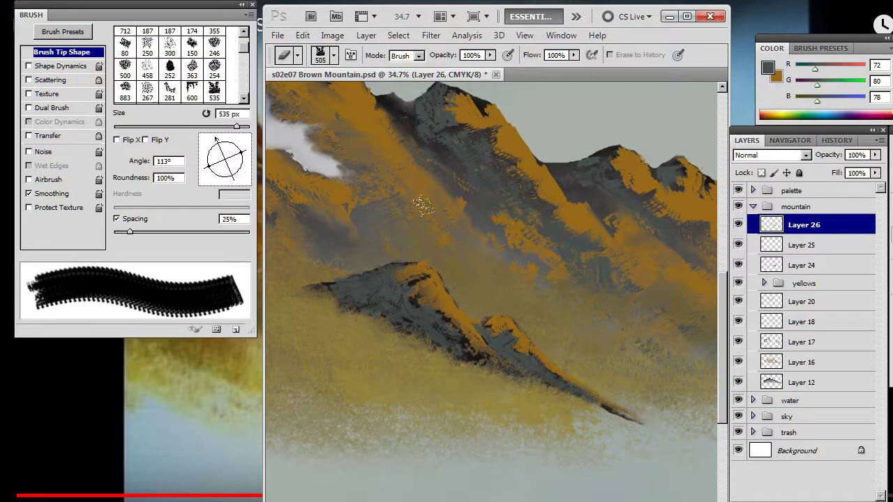
pyautogui.press('[')
pyautogui.press('[')
pyautogui.press('[')
pyautogui.press('[')
pyautogui.press('[')
# Step: On Layer 25, smudge the orange highlights of both foreground peaks down along the ridge with the 70 px tip
pyautogui.press('r')
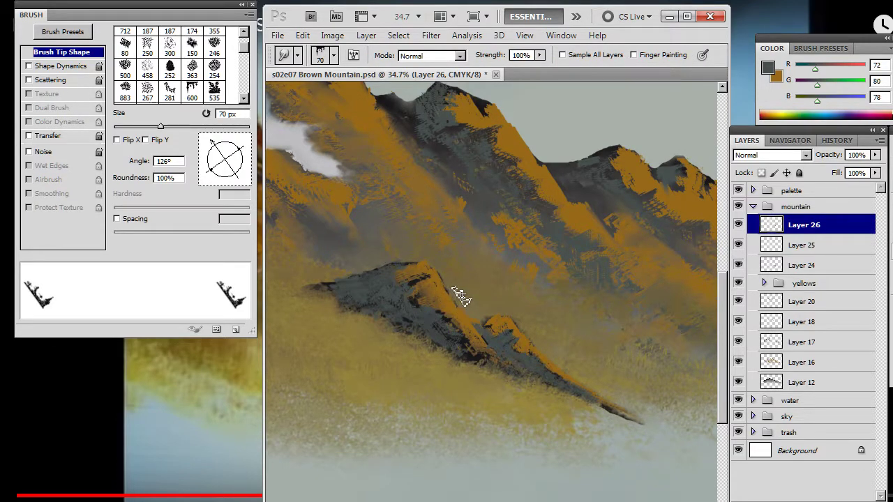
pyautogui.click(828, 241)
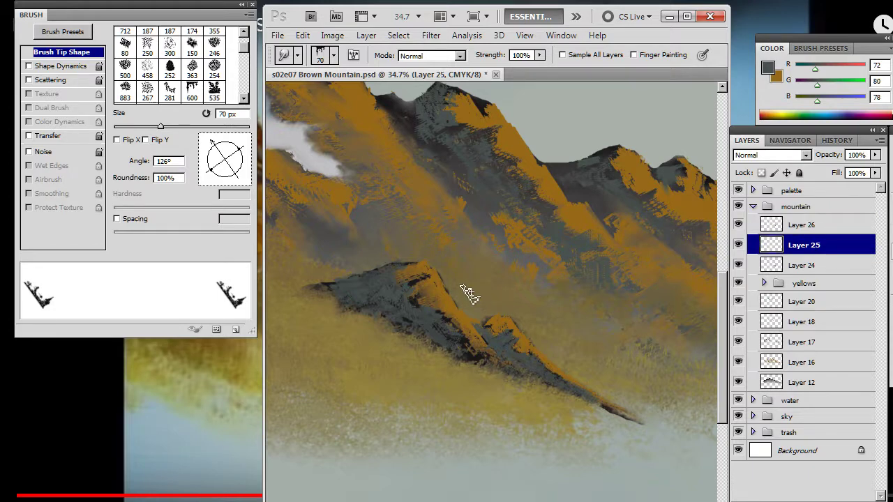
pyautogui.moveTo(456, 304); pyautogui.dragTo(476, 338)
pyautogui.moveTo(428, 305)
pyautogui.mouseDown()
pyautogui.moveTo(447, 283)
pyautogui.moveTo(442, 291)
pyautogui.moveTo(470, 339)
pyautogui.mouseUp()
pyautogui.moveTo(435, 278)
pyautogui.mouseDown()
pyautogui.moveTo(480, 344)
pyautogui.moveTo(433, 300)
pyautogui.moveTo(467, 332)
pyautogui.moveTo(451, 332)
pyautogui.moveTo(491, 350)
pyautogui.moveTo(468, 325)
pyautogui.moveTo(509, 365)
pyautogui.moveTo(467, 324)
pyautogui.moveTo(515, 364)
pyautogui.moveTo(556, 365)
pyautogui.moveTo(683, 273)
pyautogui.moveTo(630, 283)
pyautogui.moveTo(518, 350)
pyautogui.moveTo(531, 328)
pyautogui.moveTo(535, 350)
pyautogui.moveTo(557, 372)
pyautogui.moveTo(516, 327)
pyautogui.moveTo(505, 332)
pyautogui.moveTo(534, 375)
pyautogui.moveTo(526, 350)
pyautogui.moveTo(549, 377)
pyautogui.mouseUp()
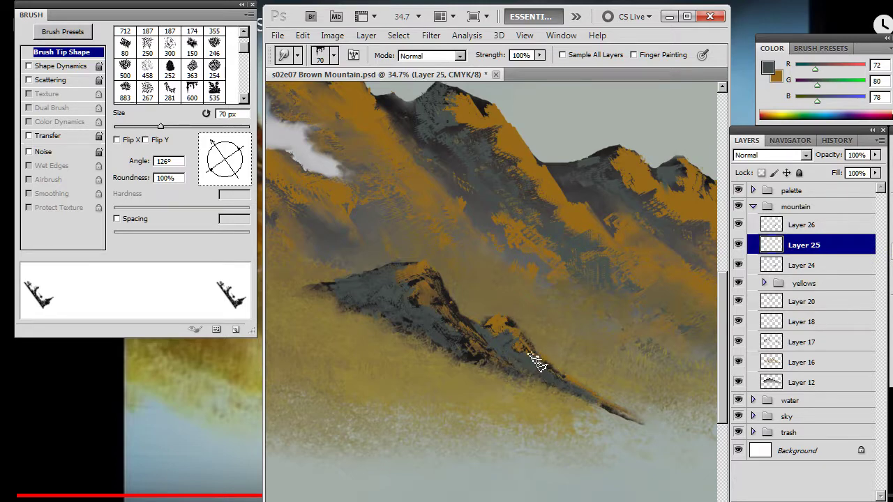
pyautogui.press('e')
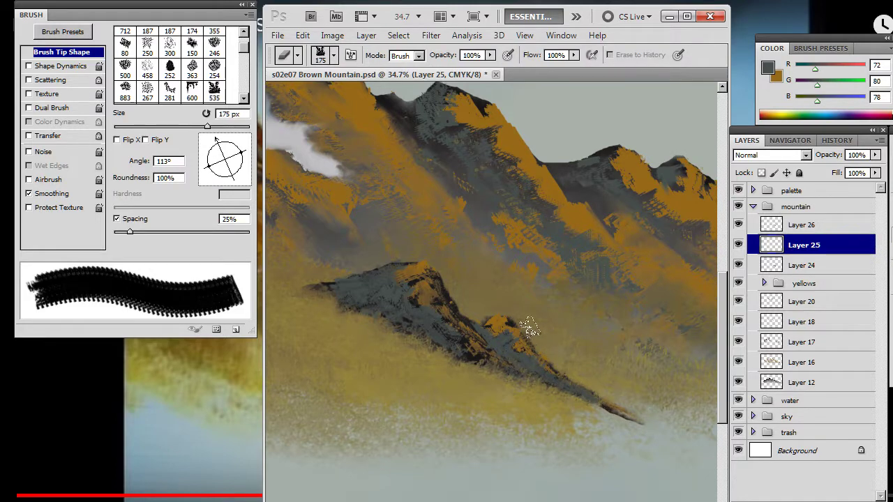
# Step: Smudge the orange highlight edges on the small foreground ridge on Layer 25 with a 70 px Smudge brush
pyautogui.press('r')
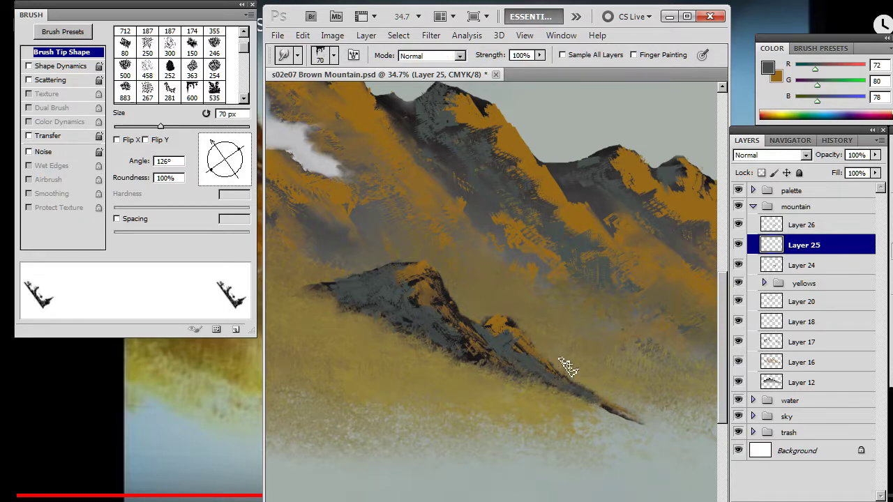
pyautogui.moveTo(444, 312)
pyautogui.mouseDown()
pyautogui.moveTo(477, 341)
pyautogui.moveTo(459, 325)
pyautogui.moveTo(493, 340)
pyautogui.moveTo(431, 289)
pyautogui.mouseUp()
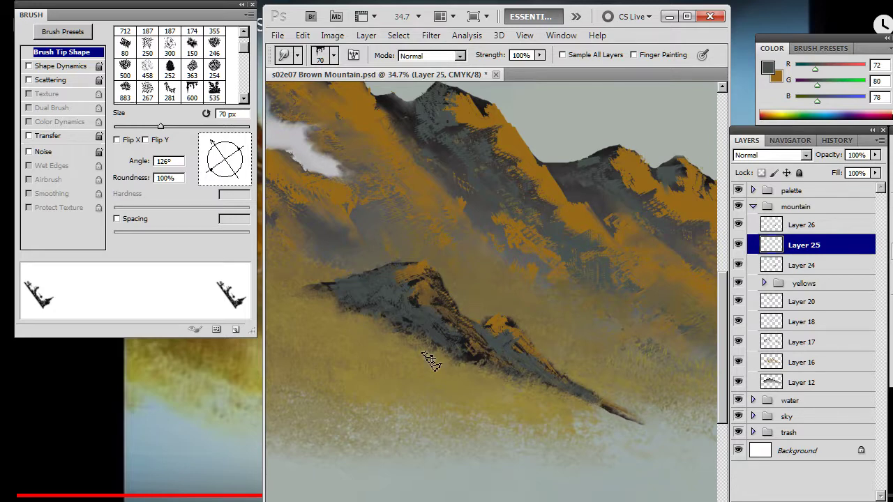
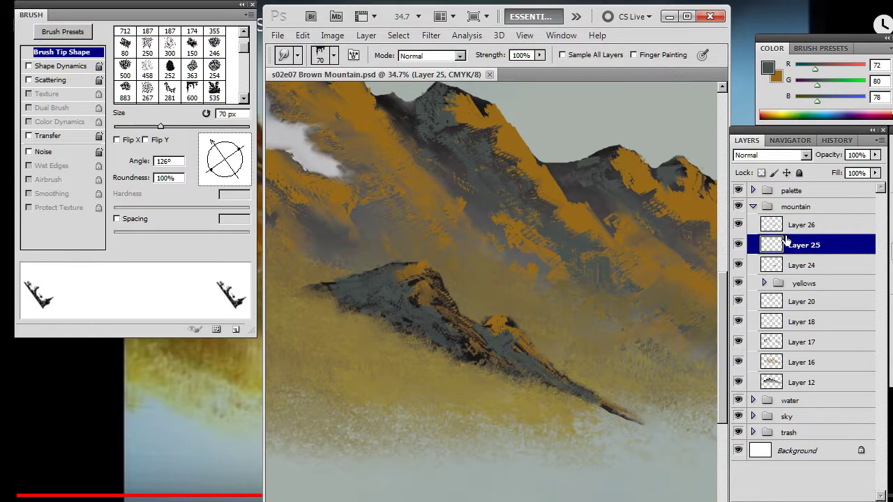
# Step: Collapse the mountain group and add a new empty layer above it
pyautogui.click(753, 206)
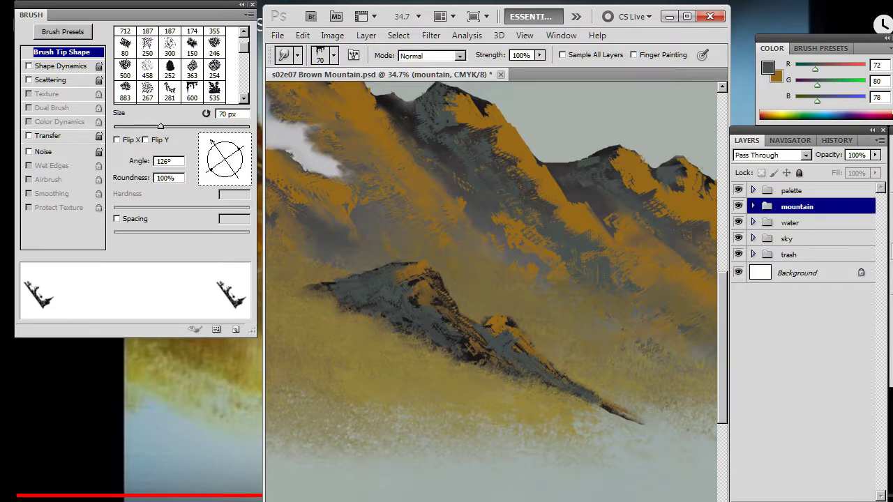
pyautogui.hotkey('ctrl', 'shift', 'alt', 'n')
# Step: Switch to the Snipping Tool, capture the evergreen cluster and lower ridge from the reference video, and return to Photoshop
pyautogui.hotkey('alt', 'Tab')
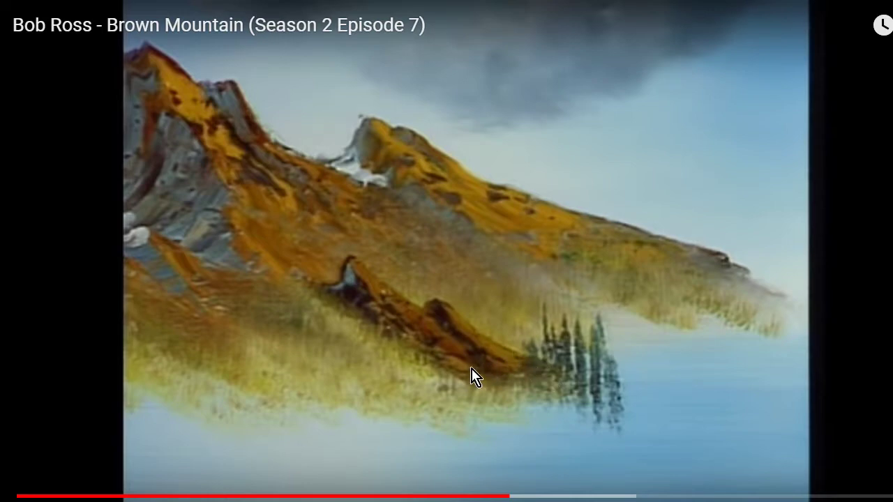
pyautogui.hotkey('alt', 'Tab')
pyautogui.hotkey('alt', 'Tab')
pyautogui.hotkey('alt', 'Tab')
pyautogui.hotkey('alt', 'Tab')
pyautogui.hotkey('alt', 'Tab')
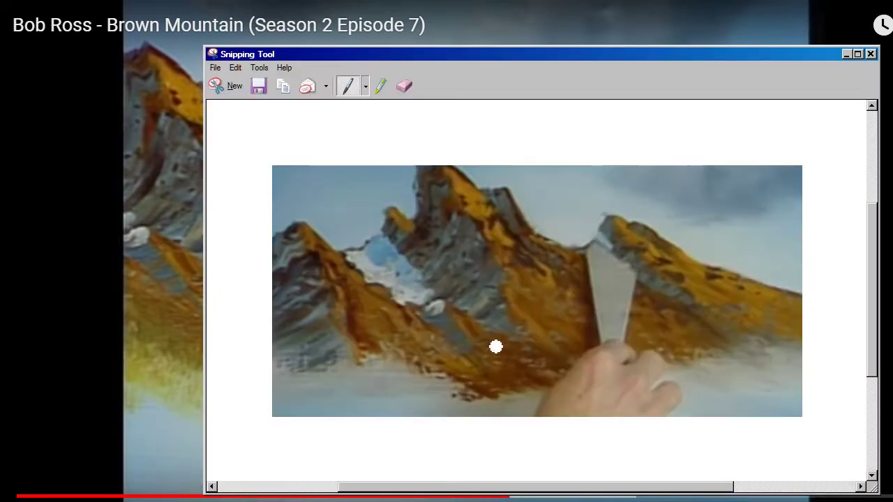
pyautogui.click(230, 86)
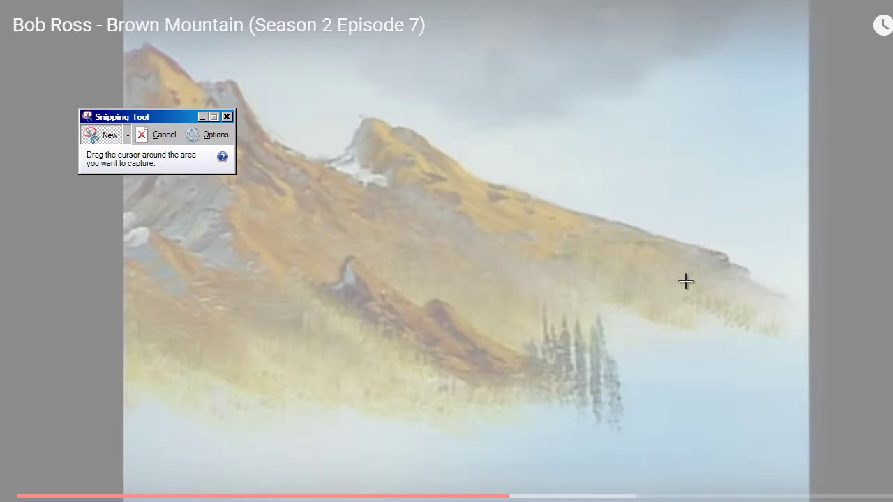
pyautogui.moveTo(718, 265); pyautogui.dragTo(395, 487)
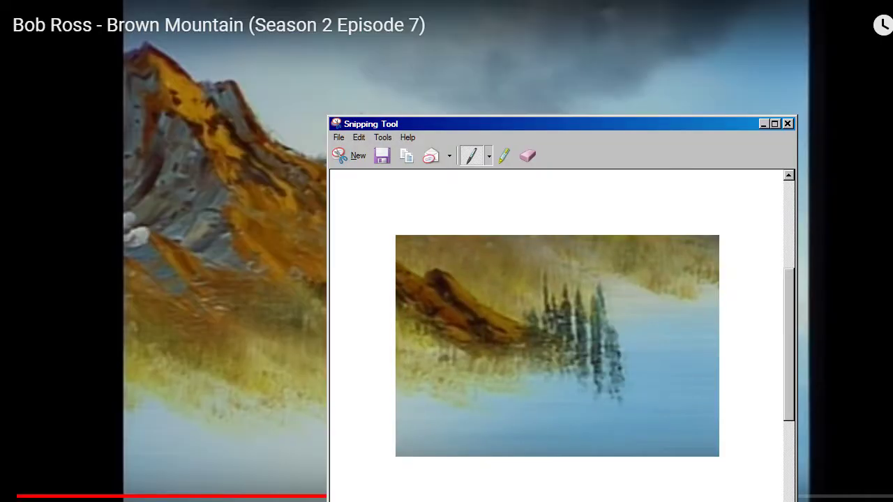
pyautogui.hotkey('alt', 'Tab')
pyautogui.hotkey('alt', 'Tab')
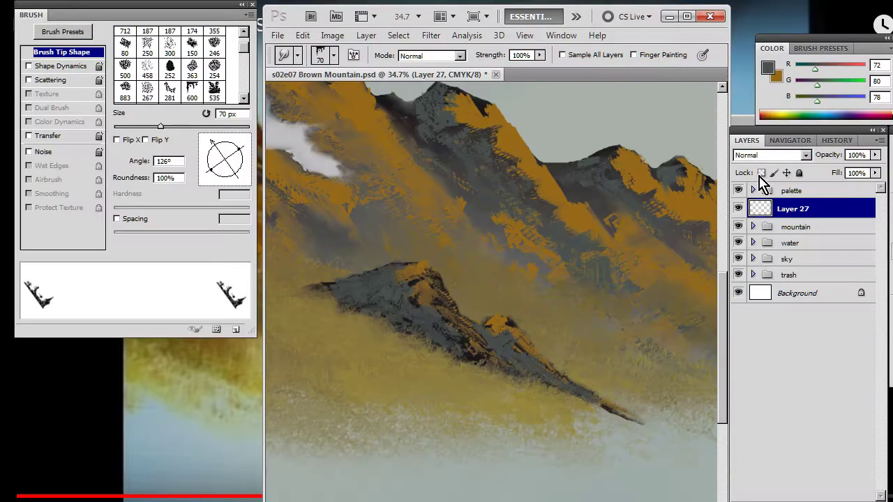
# Step: Paste the captured tree reference onto its own layer above the palette group
pyautogui.click(788, 191)
pyautogui.moveTo(394, 307); pyautogui.dragTo(636, 265)
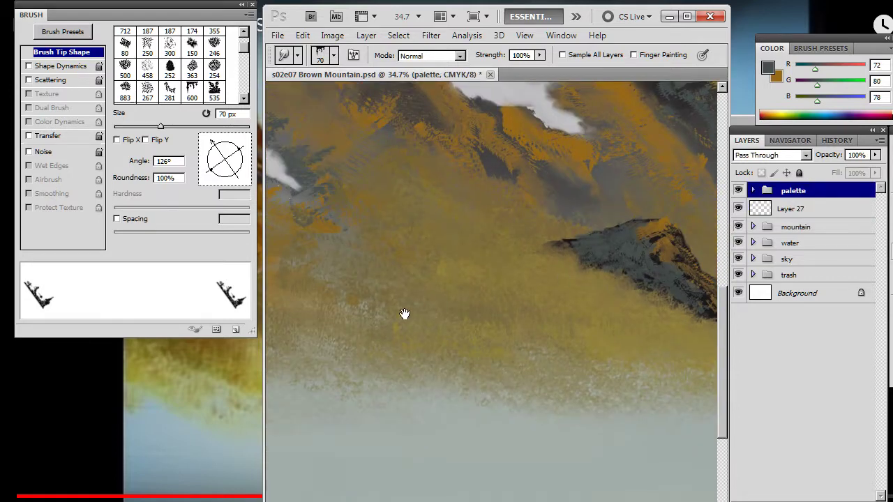
pyautogui.hotkey('ctrl', 'v')
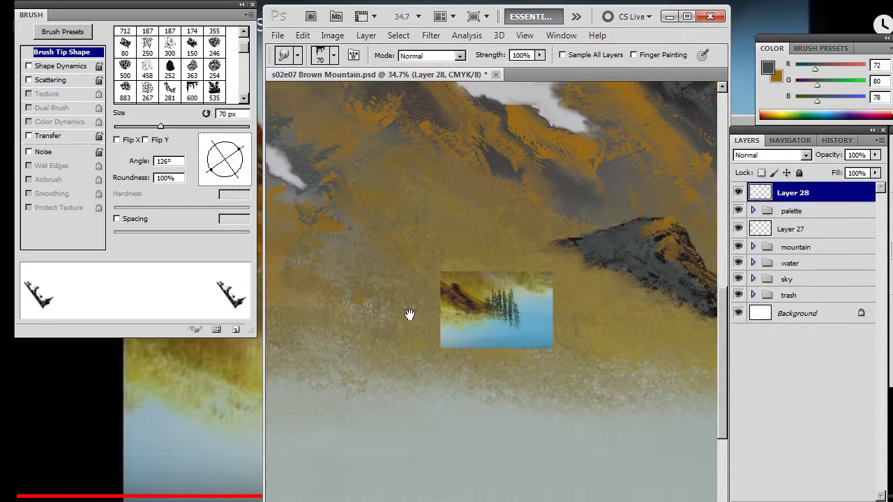
# Step: Move the pasted tree reference off the painting, to the end of the column of reference images beside it
pyautogui.moveTo(409, 314); pyautogui.dragTo(607, 341)
pyautogui.press('v')
pyautogui.moveTo(632, 309); pyautogui.dragTo(338, 246)
pyautogui.moveTo(386, 353); pyautogui.dragTo(691, 392)
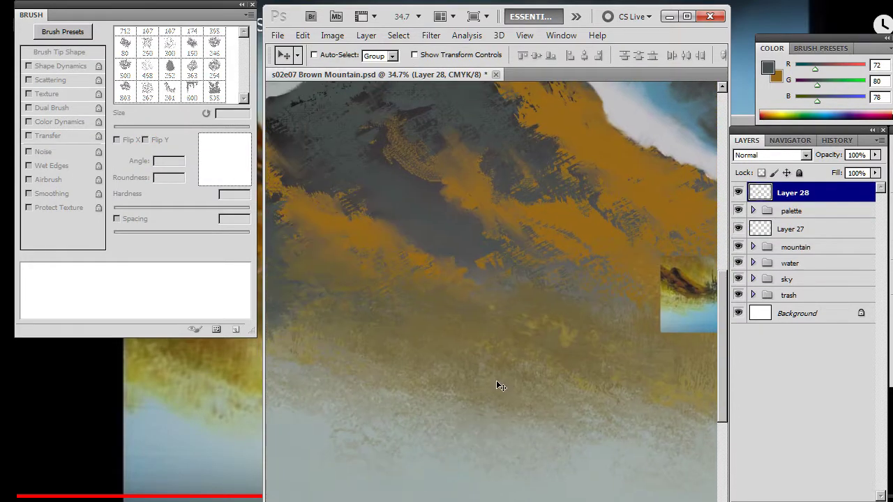
pyautogui.moveTo(421, 347); pyautogui.dragTo(509, 327)
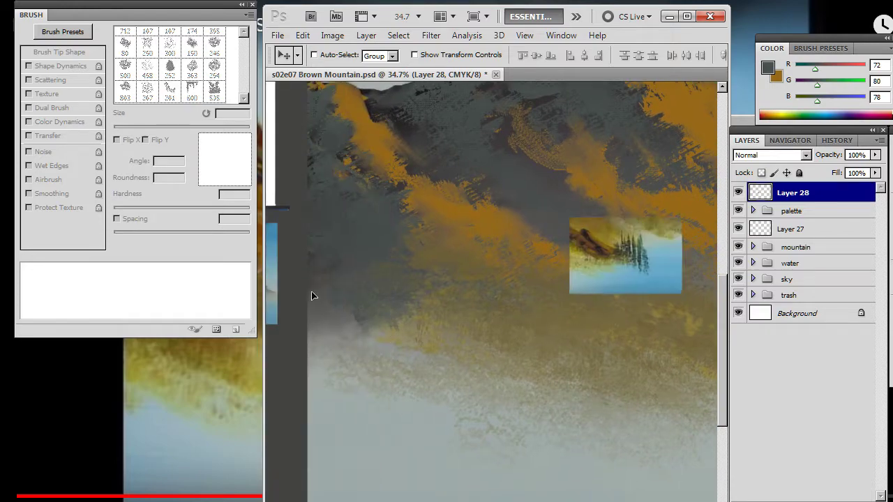
pyautogui.moveTo(653, 338); pyautogui.dragTo(417, 304)
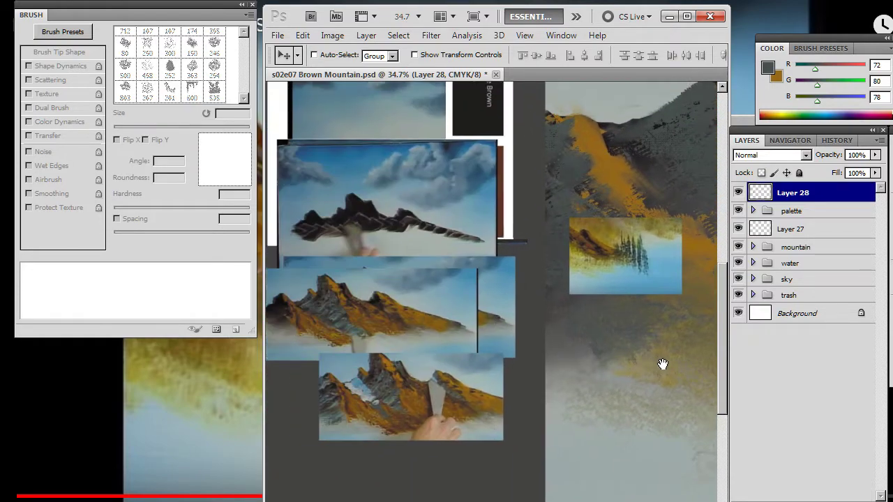
pyautogui.moveTo(655, 318); pyautogui.dragTo(477, 353)
pyautogui.moveTo(439, 430); pyautogui.dragTo(523, 231)
pyautogui.moveTo(528, 197); pyautogui.dragTo(444, 344)
# Step: Sample a dark grey-green (R 35, G 38, B 36) from the evergreens in the pasted reference as the painting colour
pyautogui.press('z')
pyautogui.moveTo(363, 244); pyautogui.dragTo(492, 269)
pyautogui.press('b')
pyautogui.keyDown('alt'); pyautogui.click(501, 230); pyautogui.keyUp('alt')
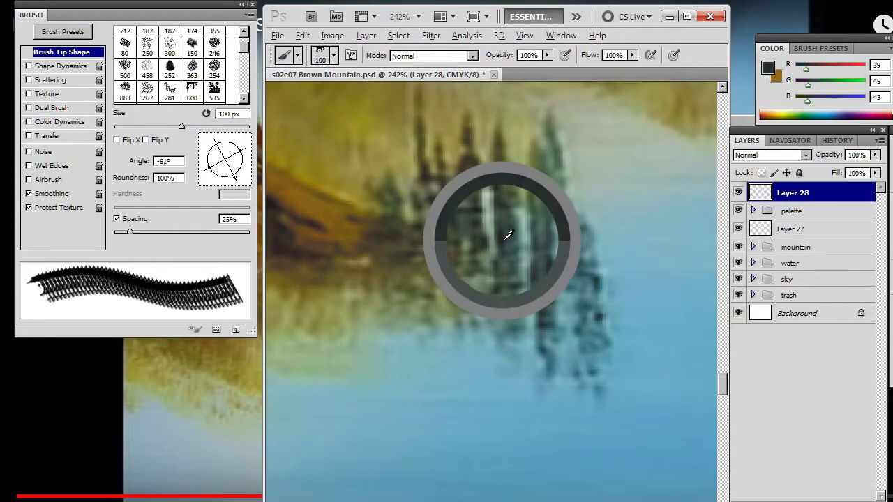
# Step: Choose the 60 px narrow elliptical brush preset for painting by the small foreground ridge
pyautogui.press('z')
pyautogui.moveTo(602, 241); pyautogui.dragTo(545, 219)
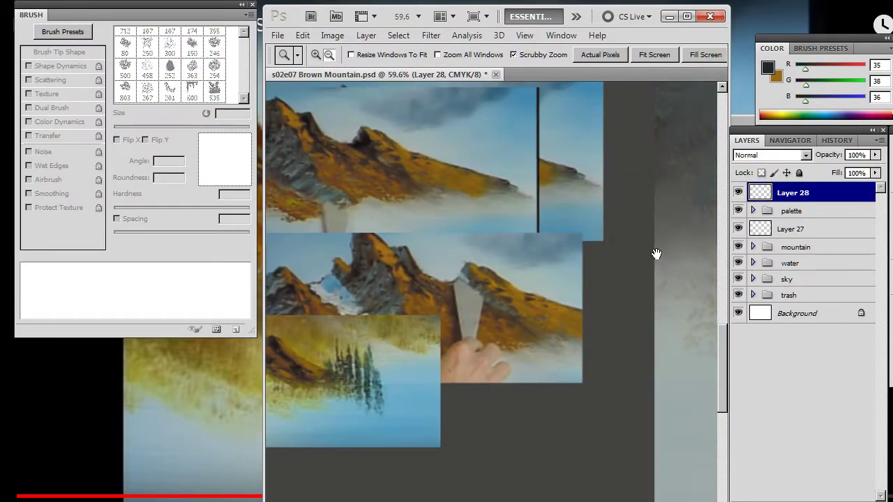
pyautogui.moveTo(697, 292); pyautogui.dragTo(527, 233)
pyautogui.moveTo(604, 271); pyautogui.dragTo(419, 222)
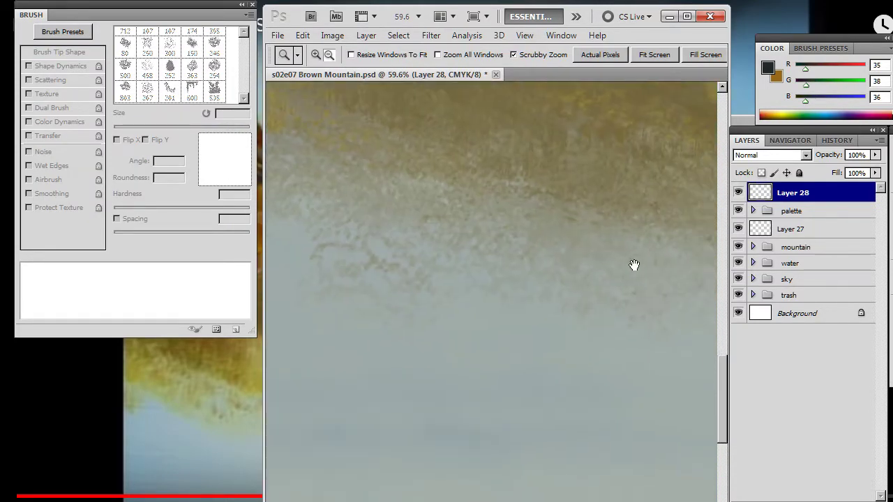
pyautogui.moveTo(634, 265)
pyautogui.mouseDown()
pyautogui.moveTo(526, 262)
pyautogui.moveTo(508, 233)
pyautogui.moveTo(530, 259)
pyautogui.moveTo(598, 288)
pyautogui.mouseUp()
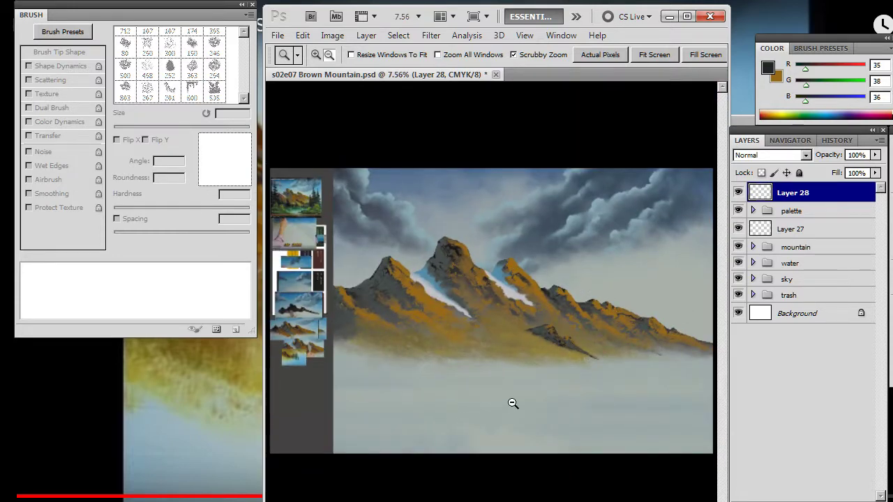
pyautogui.moveTo(589, 345); pyautogui.dragTo(633, 325)
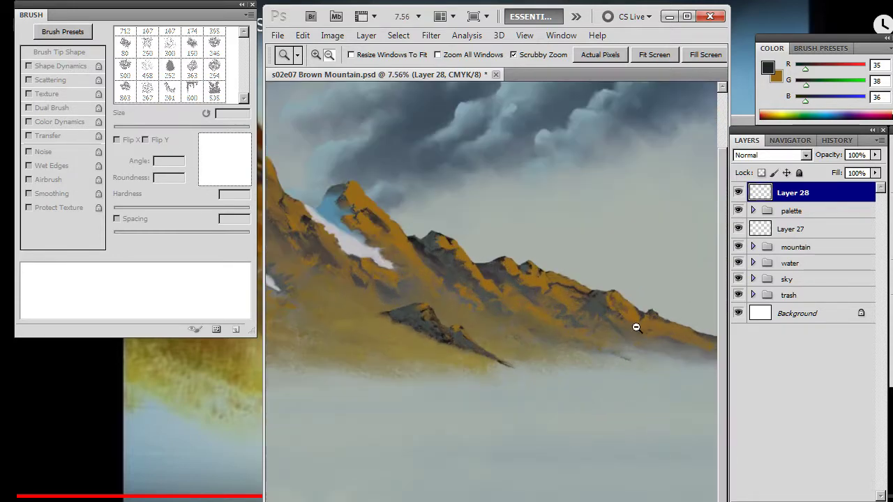
pyautogui.press('b')
pyautogui.rightClick(586, 349)
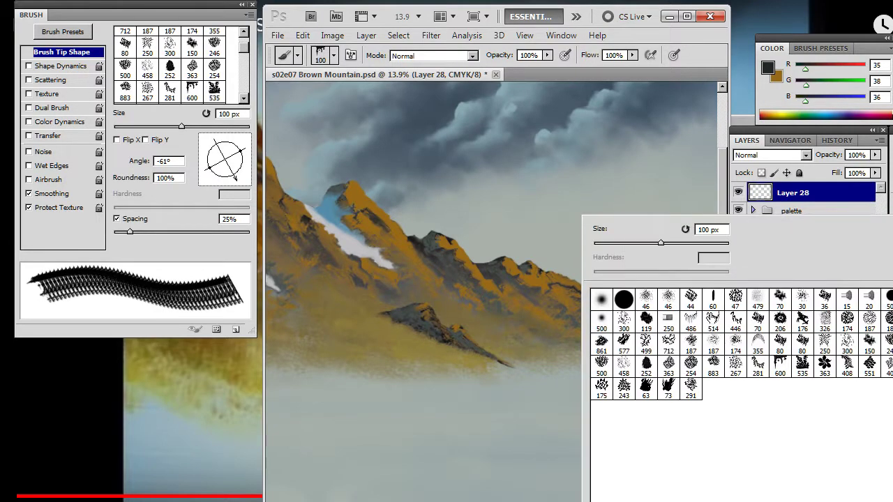
pyautogui.click(712, 300)
pyautogui.click(708, 57)
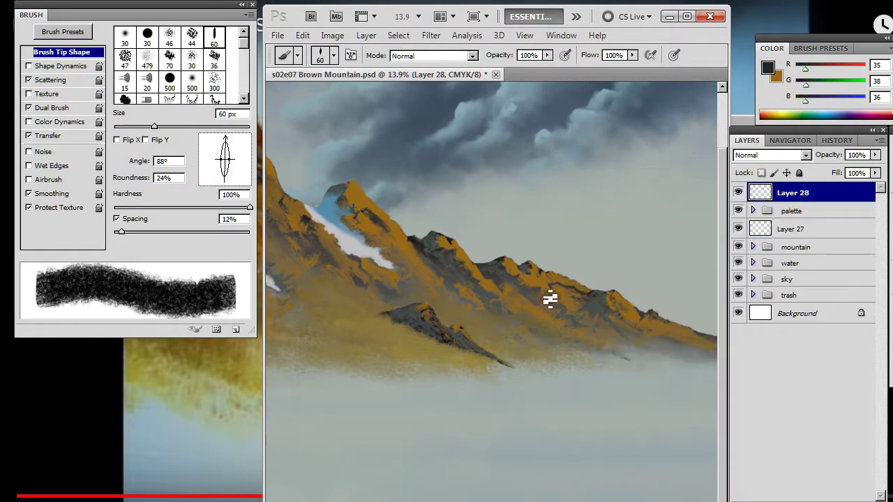
# Step: Enlarge the brush to 200 px, try a dark stroke beside the small ridge's lower end, and undo it
pyautogui.press(']')
pyautogui.press(']')
pyautogui.press(']')
pyautogui.press(']')
pyautogui.press(']')
pyautogui.press(']')
pyautogui.press(']')
pyautogui.press(']')
pyautogui.moveTo(509, 342); pyautogui.dragTo(496, 344)
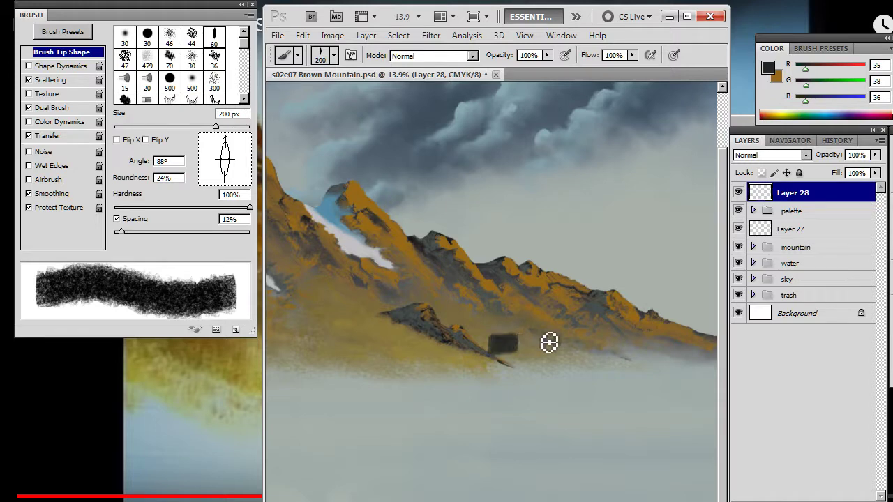
pyautogui.hotkey('ctrl', 'z')
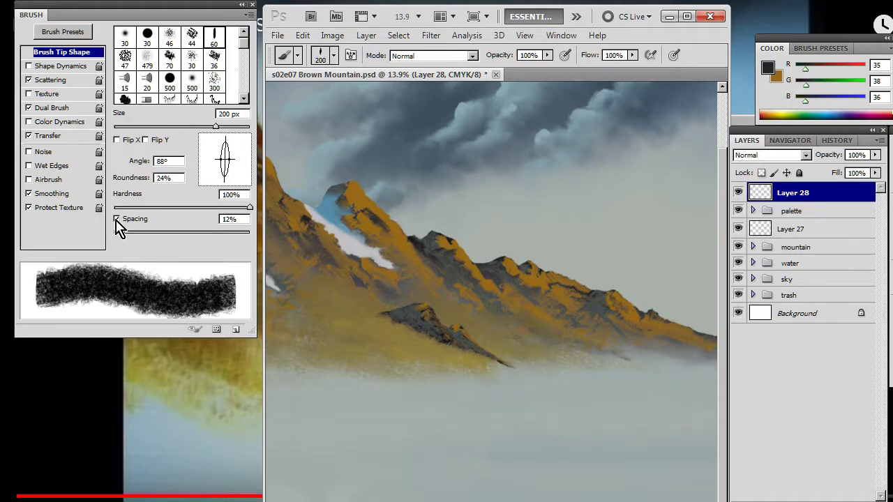
# Step: Turn off the brush's spacing, try dark marks at the small ridge's lower end, and undo them
pyautogui.click(117, 221)
pyautogui.moveTo(515, 335)
pyautogui.mouseDown()
pyautogui.moveTo(518, 353)
pyautogui.moveTo(528, 351)
pyautogui.mouseUp()
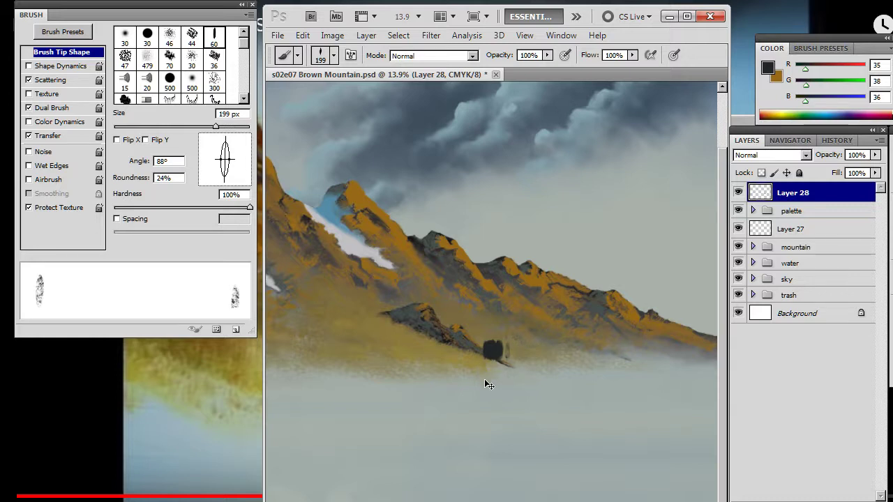
pyautogui.hotkey('ctrl', 'z')
pyautogui.moveTo(528, 353)
pyautogui.mouseDown()
pyautogui.moveTo(476, 358)
pyautogui.moveTo(540, 352)
pyautogui.moveTo(517, 351)
pyautogui.moveTo(509, 365)
pyautogui.moveTo(527, 353)
pyautogui.mouseUp()
pyautogui.hotkey('ctrl', 'z')
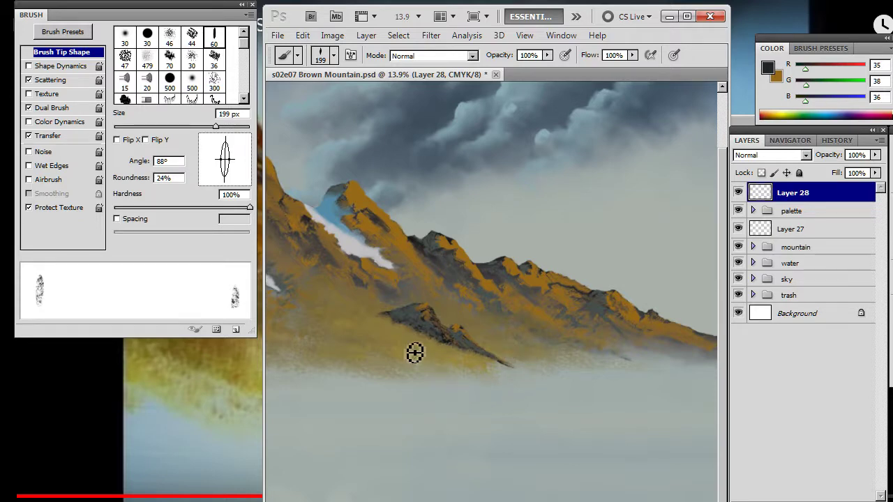
# Step: Pick the 326 px textured brush tip, turn off its spacing, and rotate it to -92°
pyautogui.rightClick(547, 311)
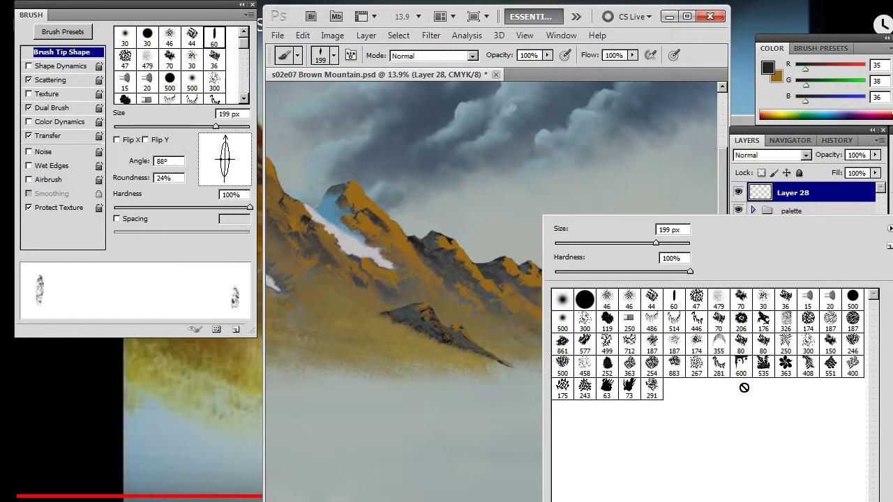
pyautogui.click(785, 322)
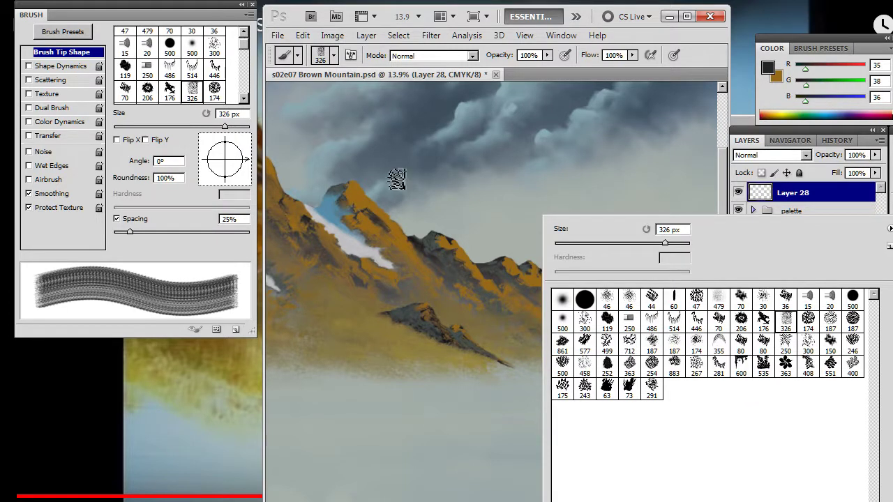
pyautogui.click(251, 166)
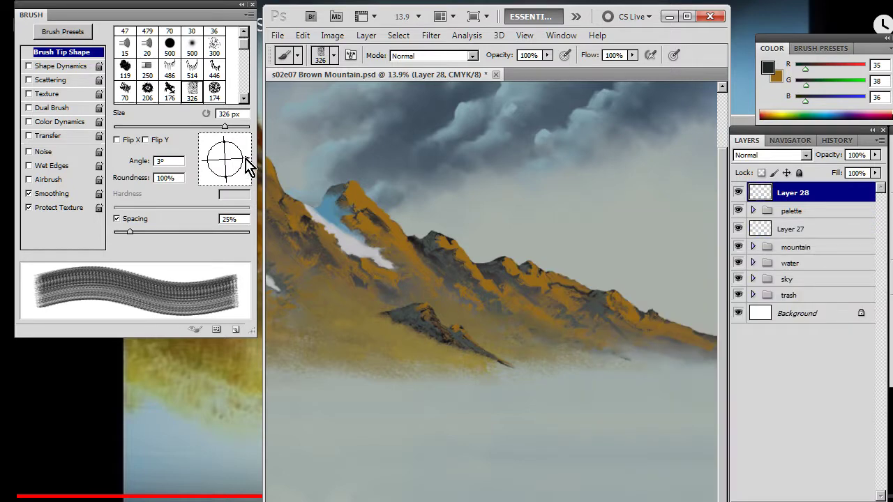
pyautogui.click(117, 219)
pyautogui.moveTo(235, 170)
pyautogui.mouseDown()
pyautogui.moveTo(239, 189)
pyautogui.moveTo(223, 189)
pyautogui.mouseUp()
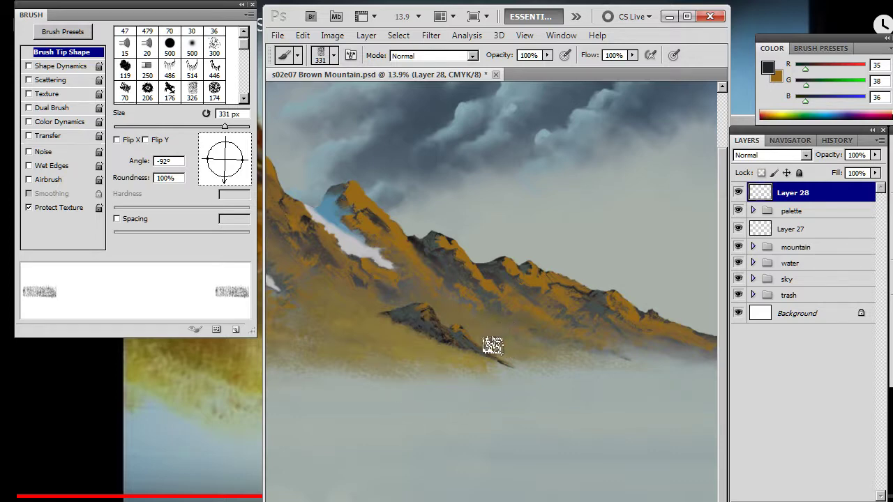
# Step: Enlarge the brush to about 900 px with 64% roundness and paint a dark band of distant trees at the small ridge's lower end
pyautogui.press(']')
pyautogui.press(']')
pyautogui.press(']')
pyautogui.press(']')
pyautogui.press(']')
pyautogui.press(']')
pyautogui.click(205, 157)
pyautogui.moveTo(205, 159); pyautogui.dragTo(230, 196)
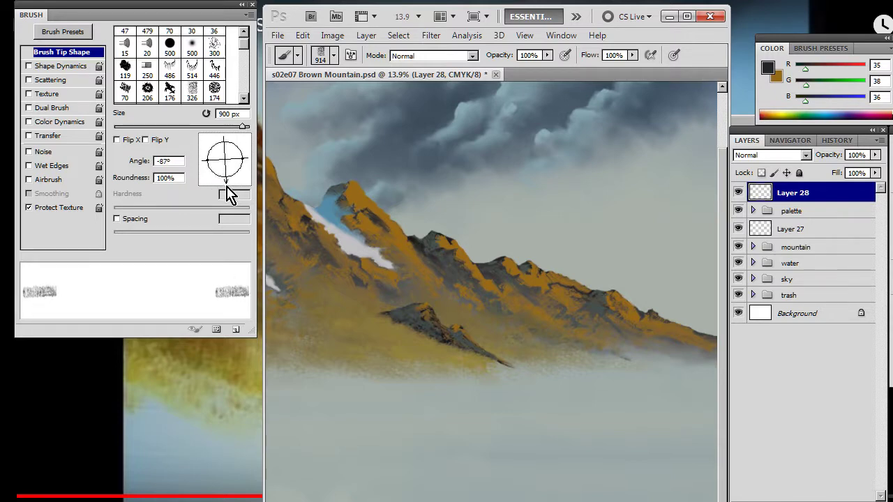
pyautogui.moveTo(208, 162)
pyautogui.mouseDown()
pyautogui.moveTo(233, 187)
pyautogui.moveTo(225, 187)
pyautogui.mouseUp()
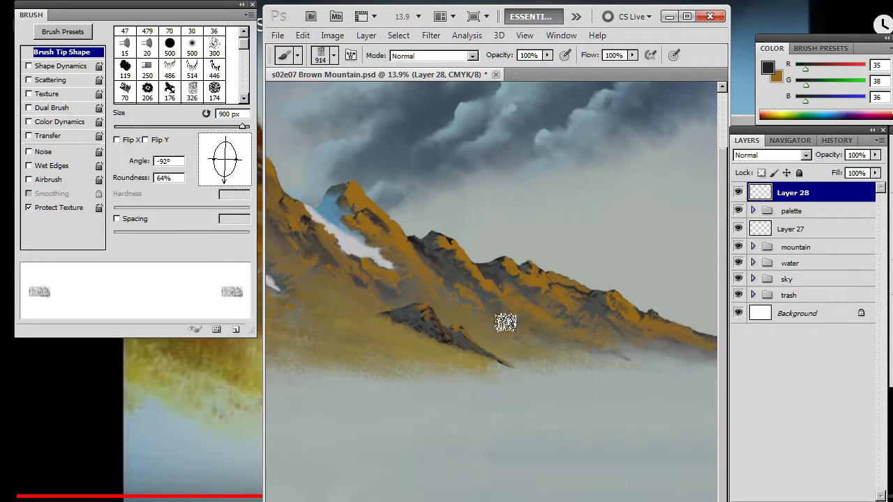
pyautogui.press(']')
pyautogui.moveTo(477, 346); pyautogui.dragTo(522, 347)
# Step: Set the Eraser to the 499 px textured brush tip, rotated to 56°
pyautogui.press('e')
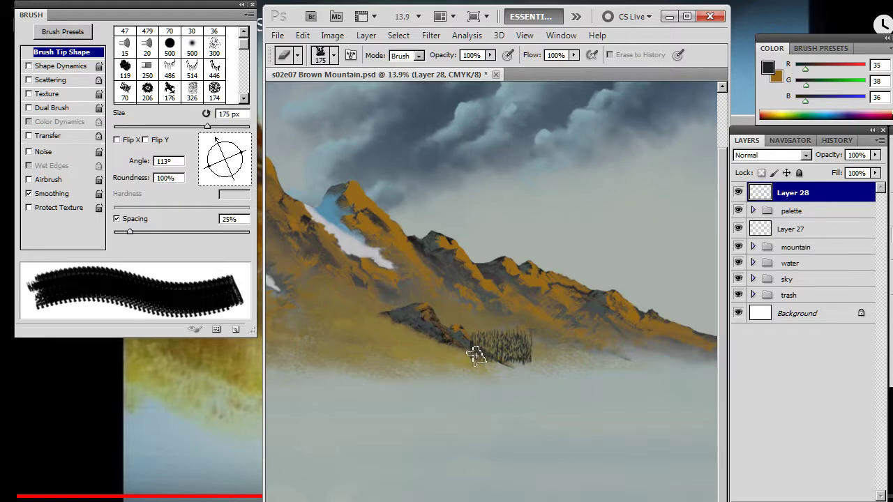
pyautogui.rightClick(423, 309)
pyautogui.click(489, 341)
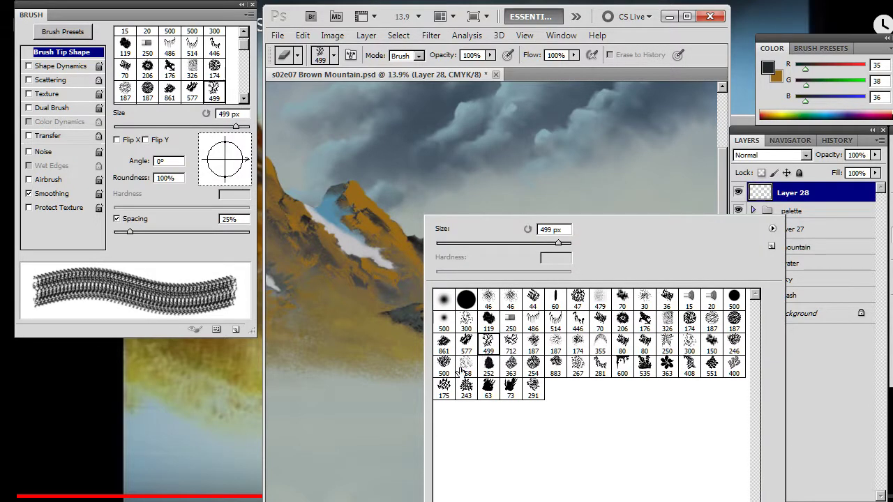
pyautogui.click(353, 415)
pyautogui.moveTo(234, 180)
pyautogui.mouseDown()
pyautogui.moveTo(224, 144)
pyautogui.moveTo(235, 145)
pyautogui.mouseUp()
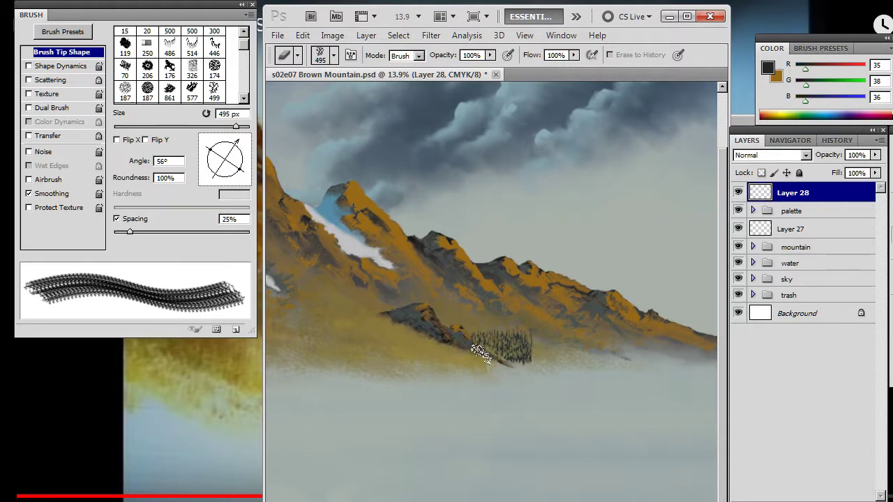
# Step: Set the Smudge tool to the 326 px textured brush tip, rotate it to about -90°, and turn off its spacing
pyautogui.press('r')
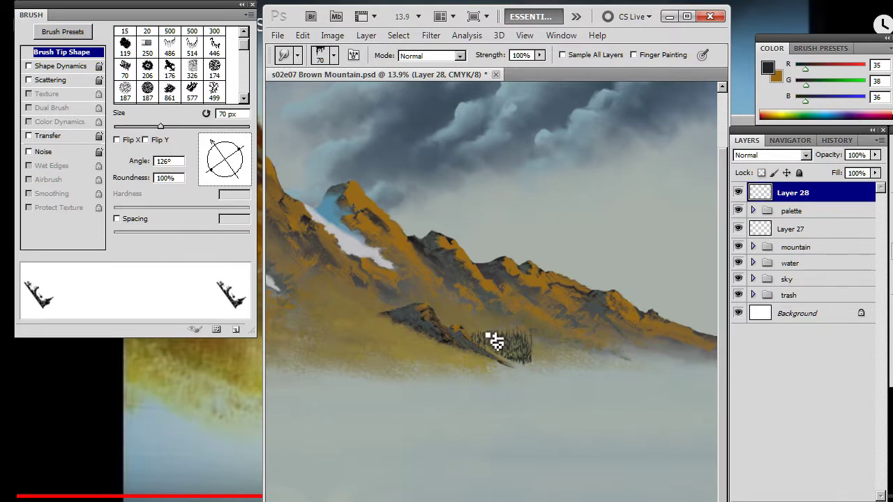
pyautogui.rightClick(468, 303)
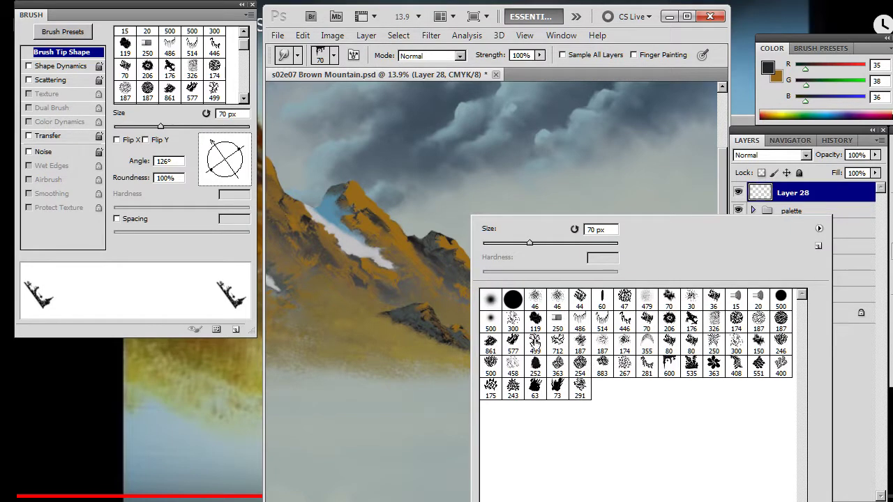
pyautogui.click(713, 328)
pyautogui.moveTo(252, 170); pyautogui.dragTo(225, 189)
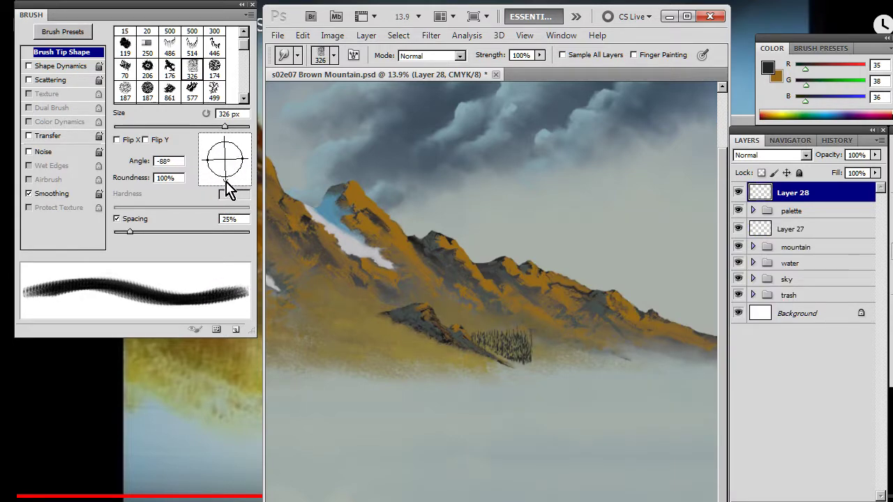
pyautogui.click(117, 219)
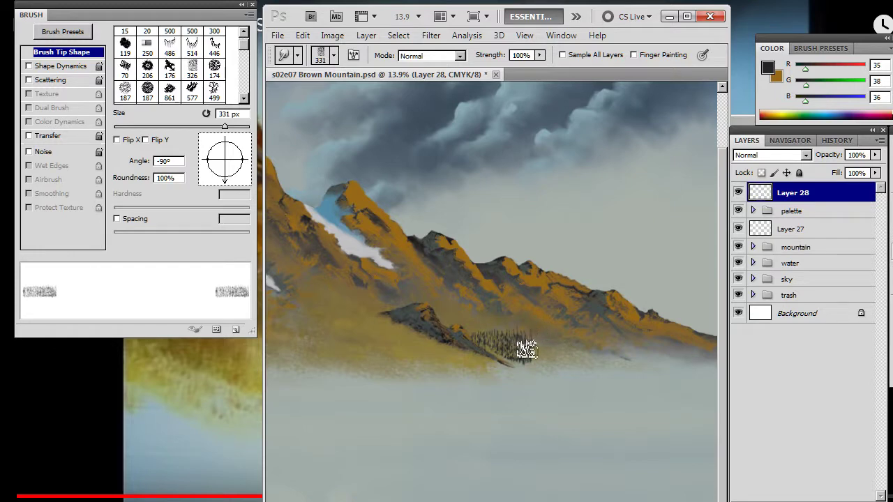
# Step: Smudge the dark tree band at the small ridge's lower end and stamp more dark trees over it with the 1000 px brush
pyautogui.moveTo(495, 335)
pyautogui.mouseDown()
pyautogui.moveTo(497, 375)
pyautogui.moveTo(505, 352)
pyautogui.moveTo(510, 387)
pyautogui.moveTo(519, 349)
pyautogui.mouseUp()
pyautogui.press('b')
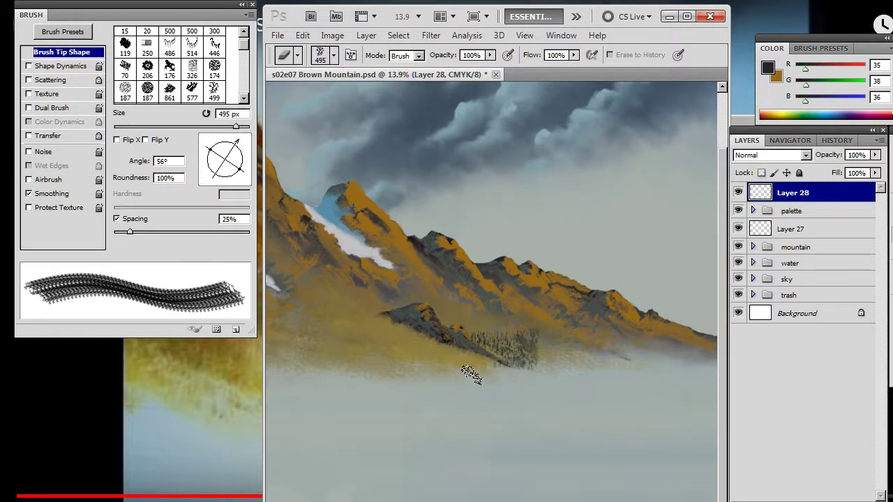
pyautogui.press('r')
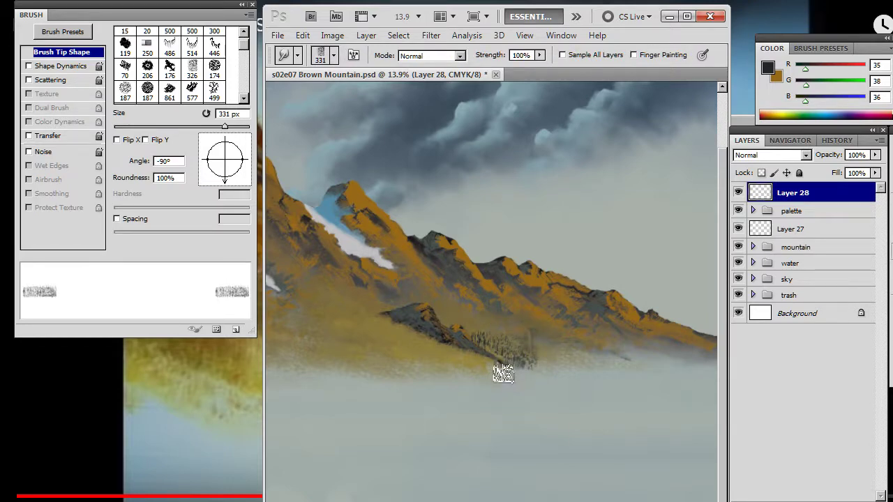
pyautogui.press('b')
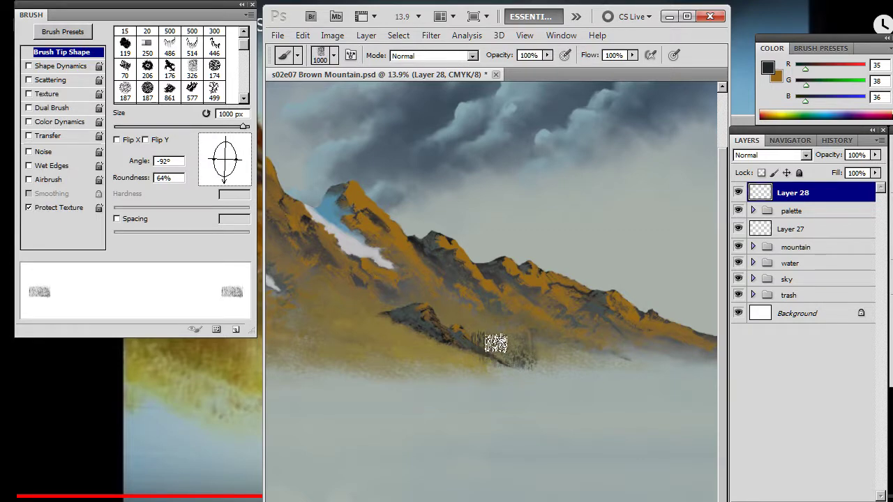
pyautogui.click(513, 349)
# Step: Set the Eraser to the 326 px textured brush tip, rotated to 85° and enlarged to 900 px
pyautogui.press('e')
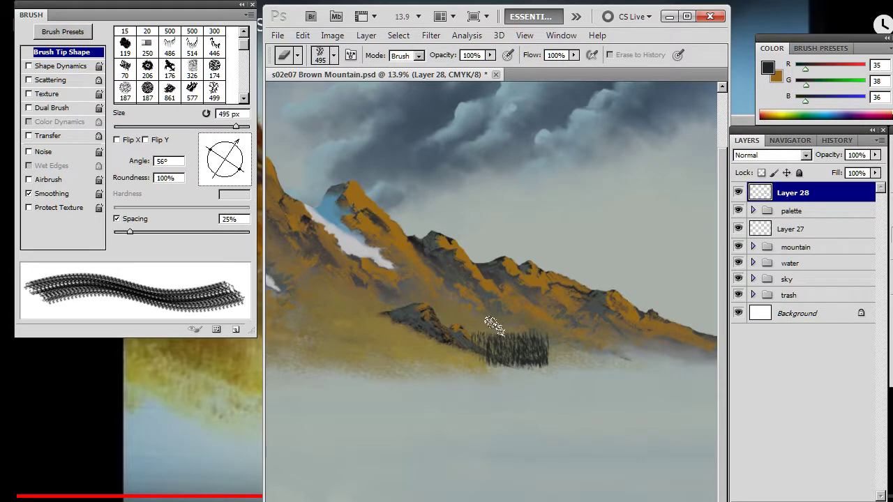
pyautogui.rightClick(445, 314)
pyautogui.click(727, 320)
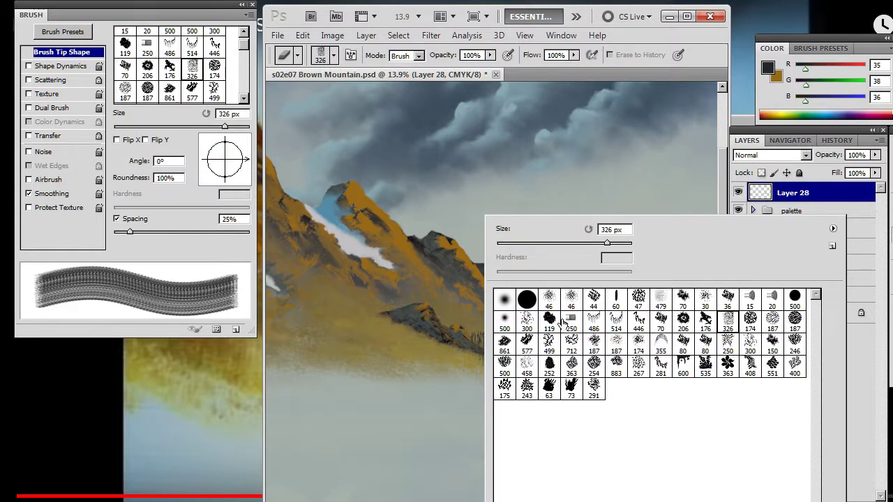
pyautogui.moveTo(242, 155); pyautogui.dragTo(225, 138)
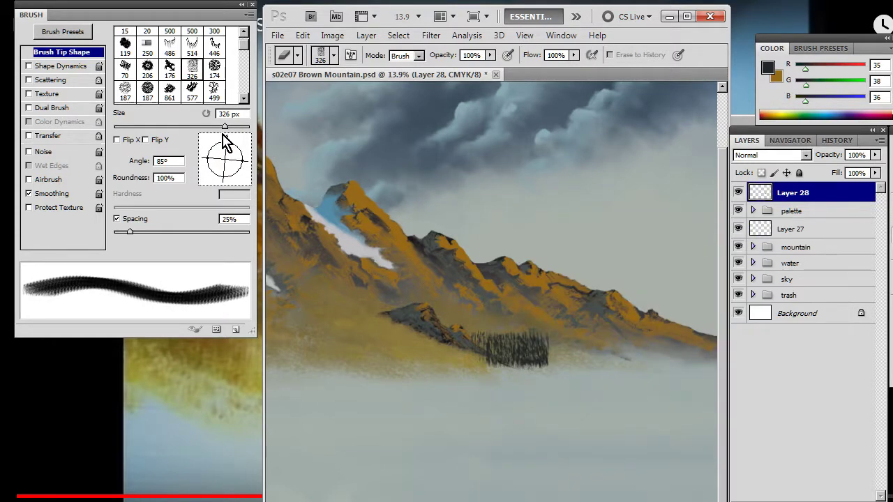
pyautogui.press(']')
pyautogui.press(']')
pyautogui.press(']')
pyautogui.press(']')
pyautogui.press(']')
pyautogui.press(']')
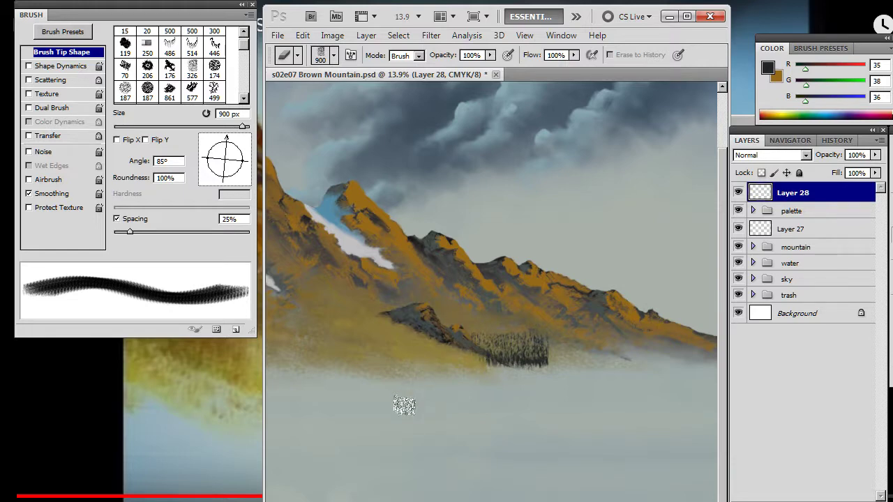
# Step: Enlarge the Smudge tip to 800 px and pull the dark tree band upward into treetops
pyautogui.press('r')
pyautogui.press(']')
pyautogui.press(']')
pyautogui.press(']')
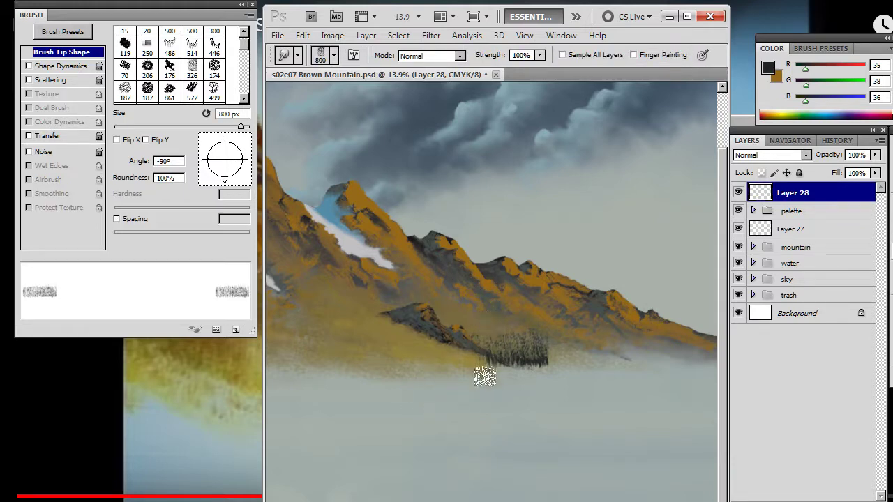
pyautogui.moveTo(492, 358); pyautogui.dragTo(495, 295)
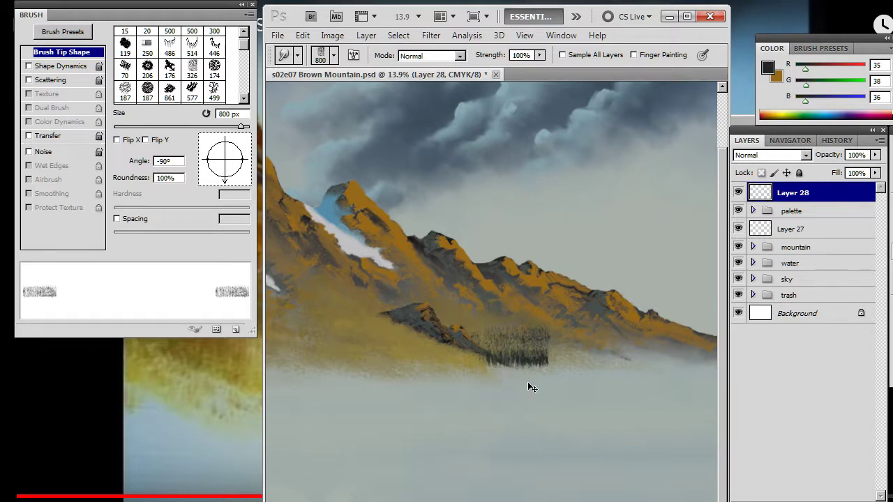
pyautogui.moveTo(494, 351)
pyautogui.mouseDown()
pyautogui.moveTo(509, 273)
pyautogui.moveTo(516, 293)
pyautogui.mouseUp()
pyautogui.moveTo(479, 390)
pyautogui.mouseDown()
pyautogui.moveTo(484, 348)
pyautogui.moveTo(460, 400)
pyautogui.mouseUp()
pyautogui.moveTo(479, 370); pyautogui.dragTo(484, 330)
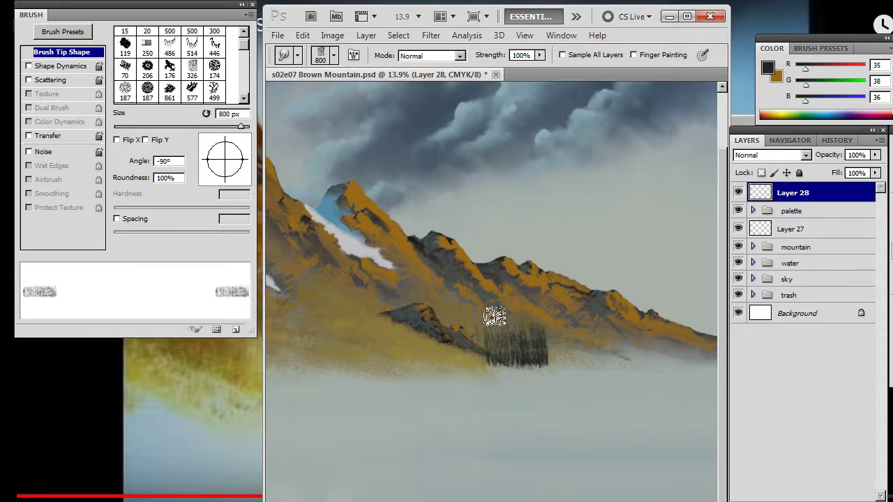
# Step: Thin the dark tree band with the textured Eraser and clear it from the small ridge's lower end
pyautogui.press('e')
pyautogui.click(471, 330)
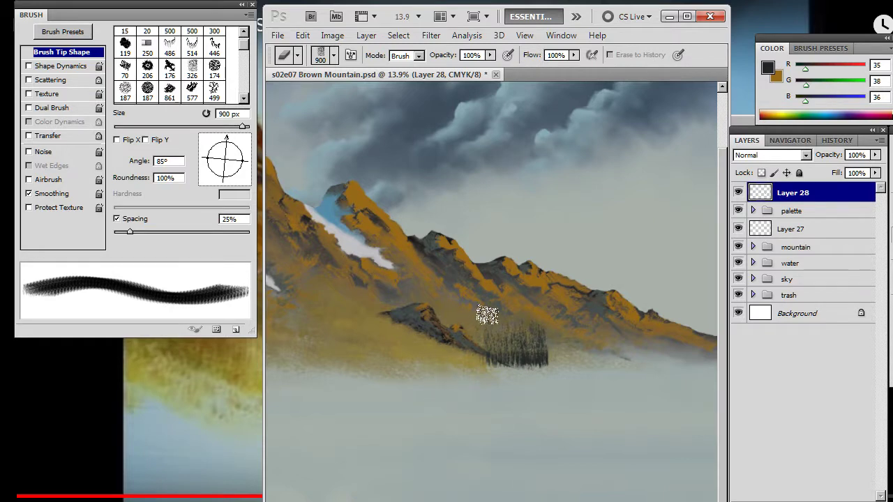
pyautogui.moveTo(505, 332); pyautogui.dragTo(537, 355)
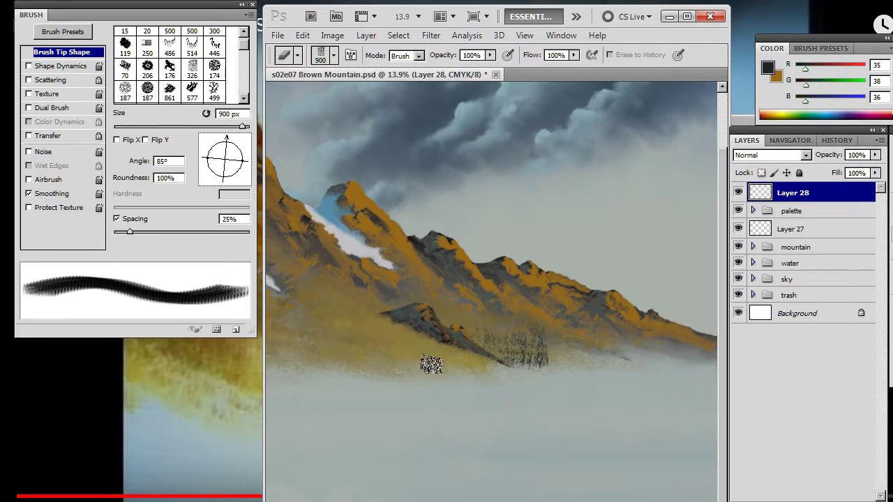
pyautogui.press('r')
pyautogui.press('e')
pyautogui.moveTo(468, 337); pyautogui.dragTo(468, 314)
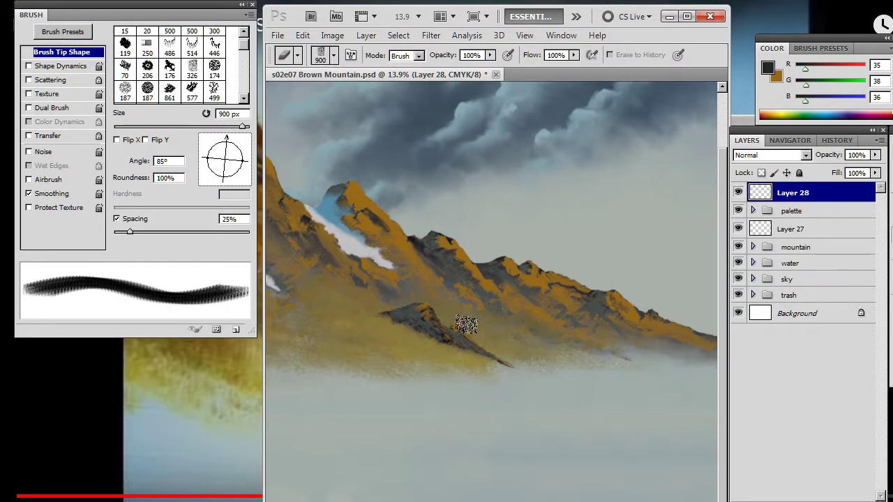
# Step: Compare the ridge and tree placement in the captured reference and the Brown Mountain video with the whole painting
pyautogui.hotkey('alt', 'Tab')
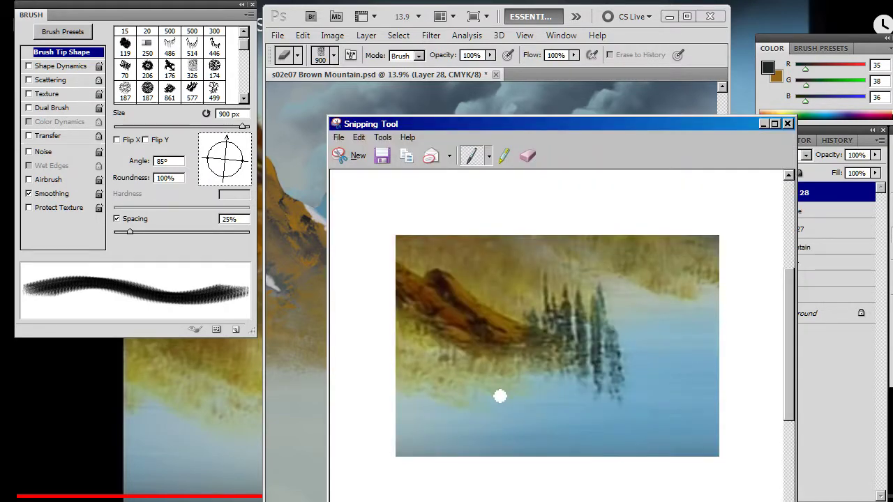
pyautogui.hotkey('alt', 'Tab')
pyautogui.click(453, 405)
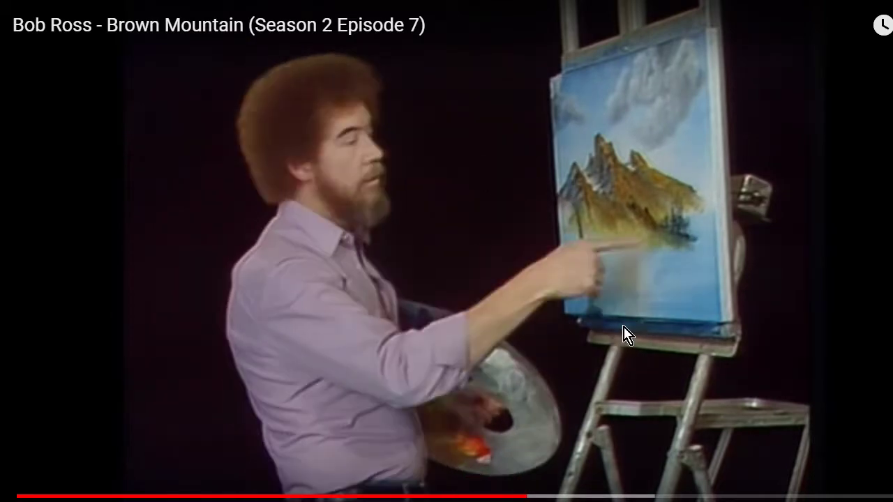
pyautogui.click(682, 198)
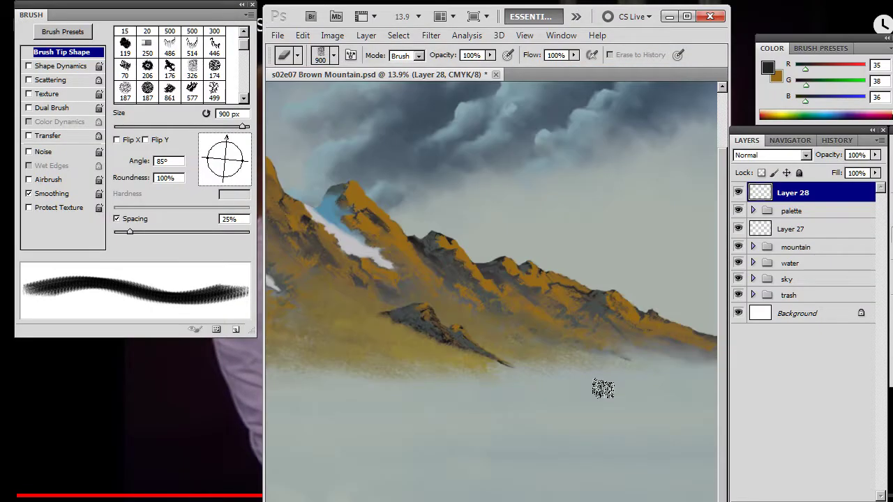
pyautogui.hotkey('alt', 'space')
pyautogui.keyDown('alt'); pyautogui.click(584, 369); pyautogui.keyUp('alt')
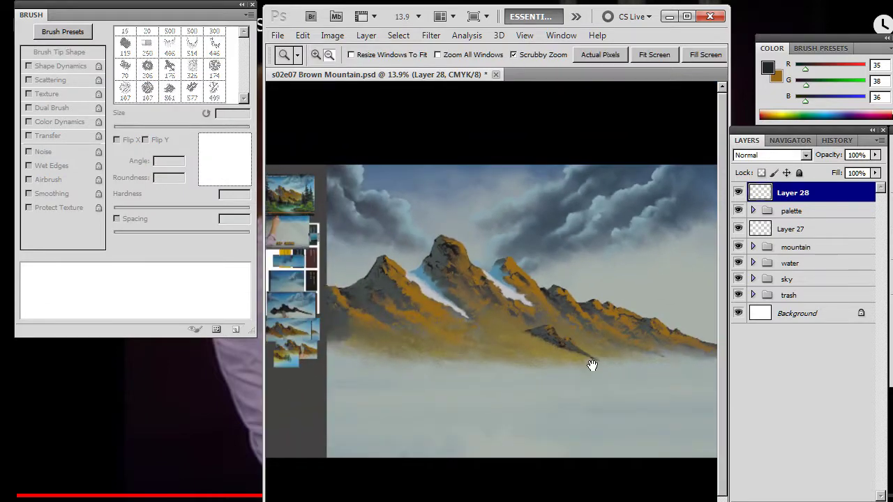
pyautogui.hotkey('alt', 'Tab')
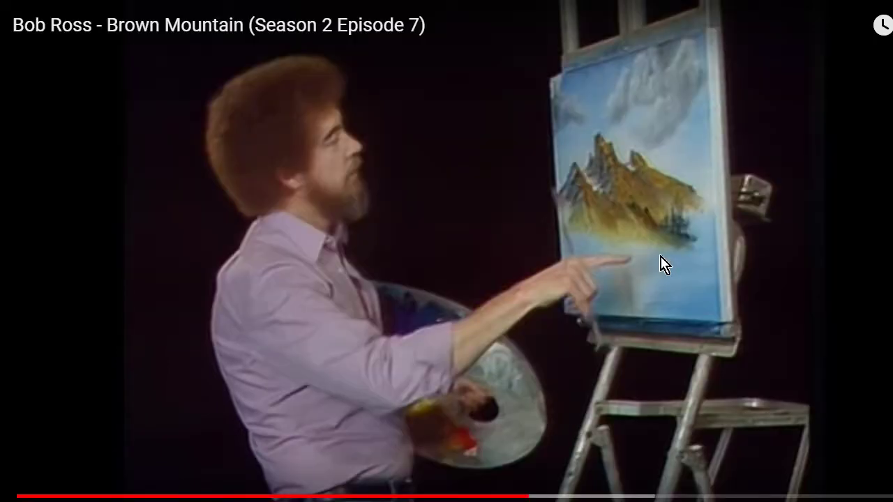
pyautogui.hotkey('alt', 'Tab')
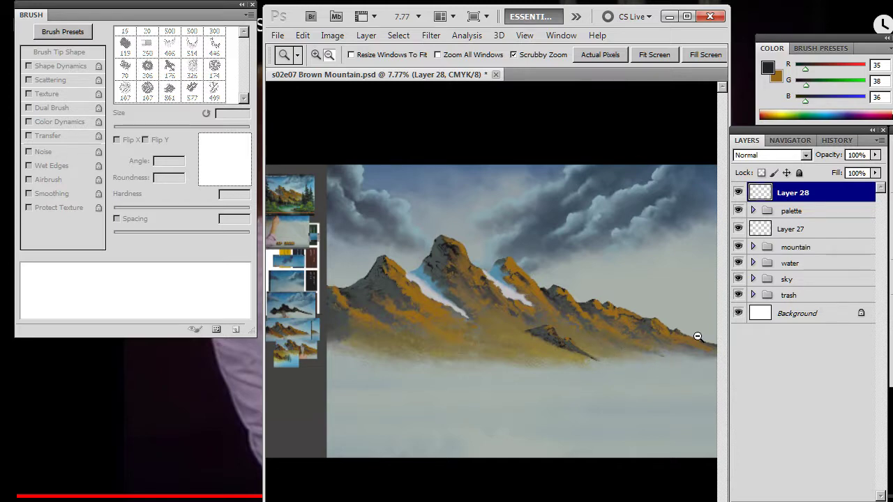
# Step: Select Layers 24 to 26 in the mountain group and move the small ridge to the right along the mountain's base, checking the video
pyautogui.click(753, 247)
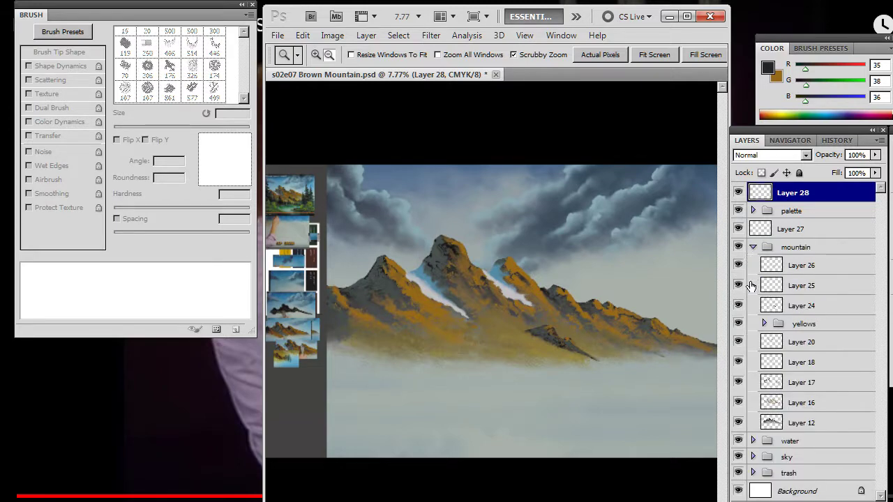
pyautogui.click(792, 268)
pyautogui.keyDown('shift'); pyautogui.click(809, 305); pyautogui.keyUp('shift')
pyautogui.press('v')
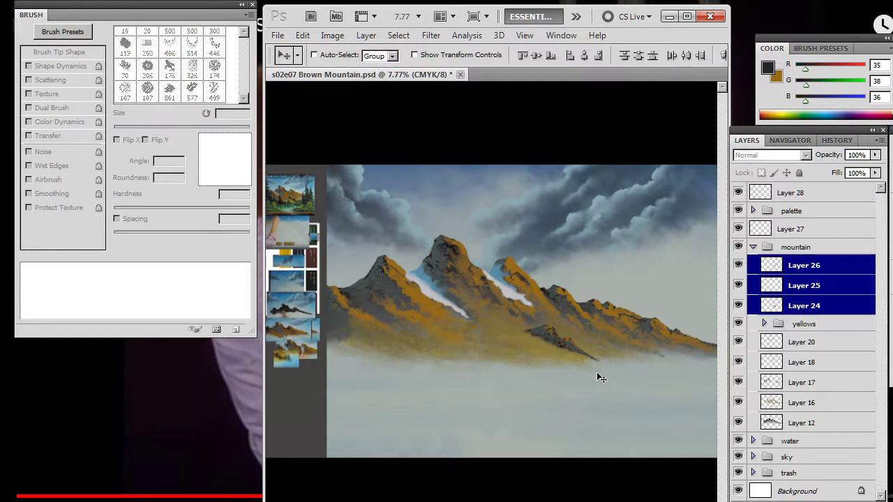
pyautogui.moveTo(597, 373); pyautogui.dragTo(680, 386)
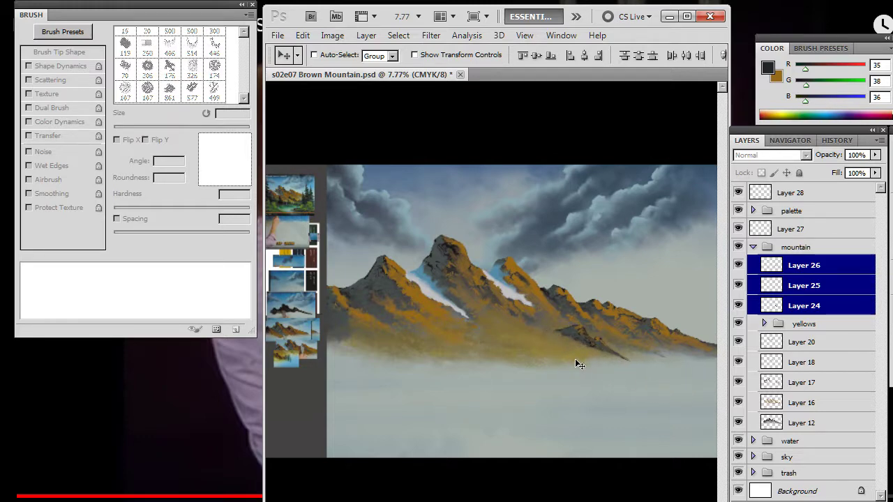
pyautogui.hotkey('alt', 'Tab')
pyautogui.hotkey('alt', 'Tab')
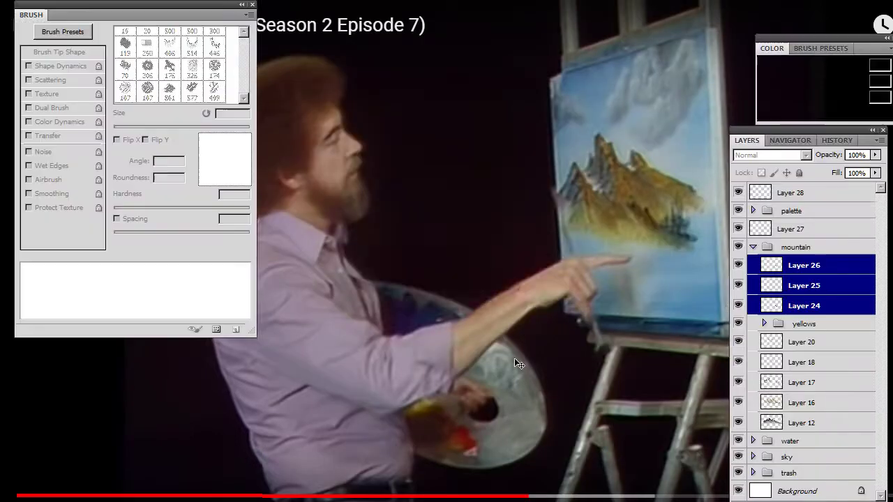
pyautogui.moveTo(623, 382); pyautogui.dragTo(612, 370)
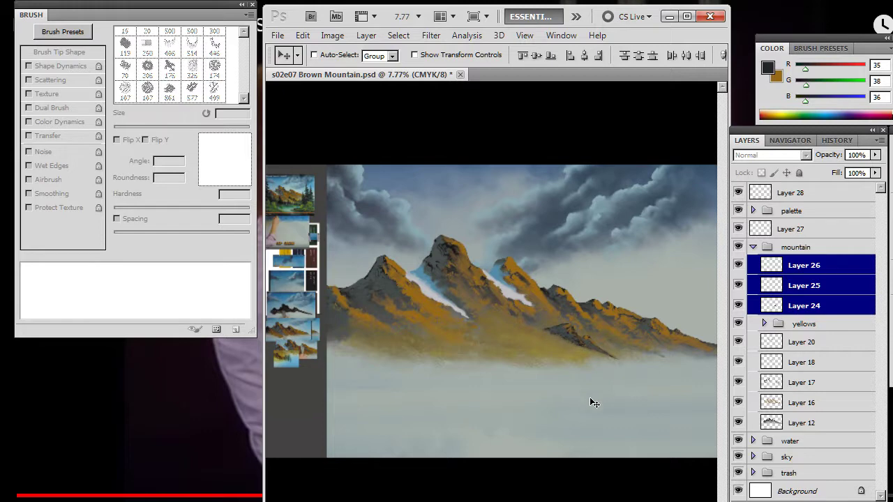
# Step: Nudge the small ridge's layers slightly up and to the left against the mountain's slope
pyautogui.press('z')
pyautogui.moveTo(588, 339); pyautogui.dragTo(654, 337)
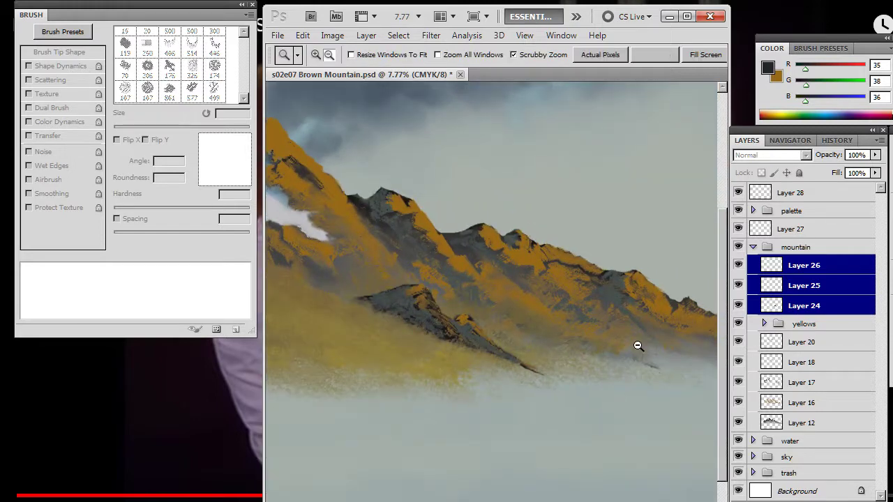
pyautogui.press('v')
pyautogui.moveTo(557, 379)
pyautogui.mouseDown()
pyautogui.moveTo(562, 363)
pyautogui.moveTo(552, 362)
pyautogui.moveTo(550, 380)
pyautogui.mouseUp()
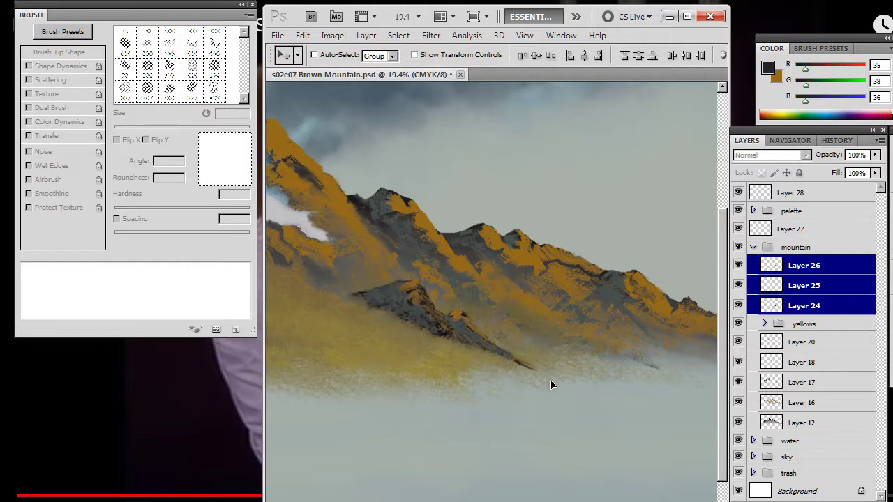
# Step: Collapse the mountain group and make Layer 27 the active layer for painting with the Brush
pyautogui.press('z')
pyautogui.moveTo(542, 427); pyautogui.dragTo(518, 426)
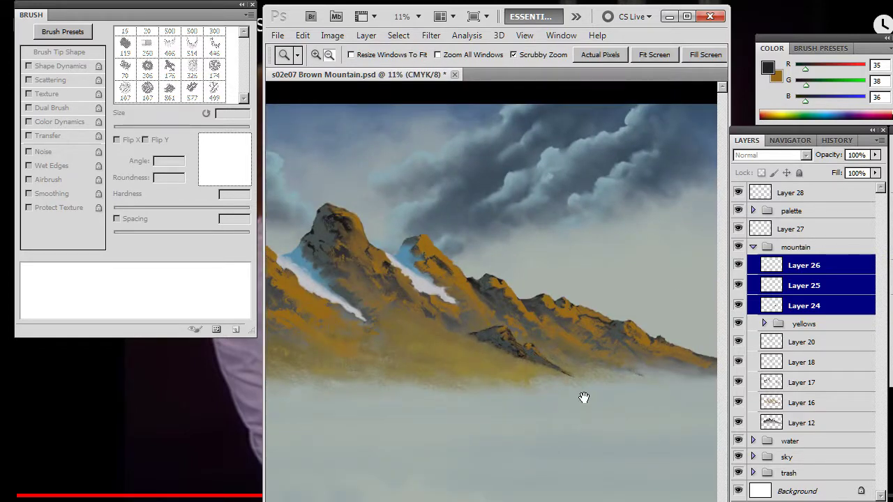
pyautogui.moveTo(634, 380); pyautogui.dragTo(593, 380)
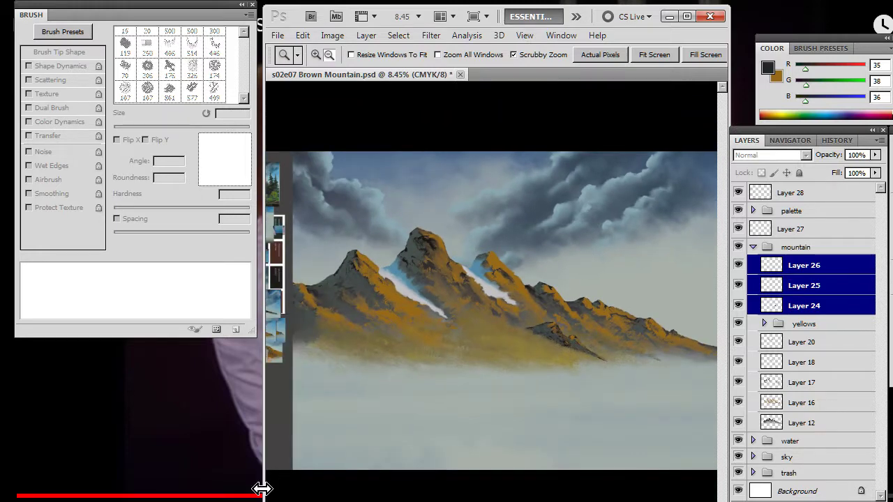
pyautogui.moveTo(263, 418); pyautogui.dragTo(266, 419)
pyautogui.moveTo(549, 397)
pyautogui.mouseDown()
pyautogui.moveTo(467, 391)
pyautogui.moveTo(475, 396)
pyautogui.mouseUp()
pyautogui.press('b')
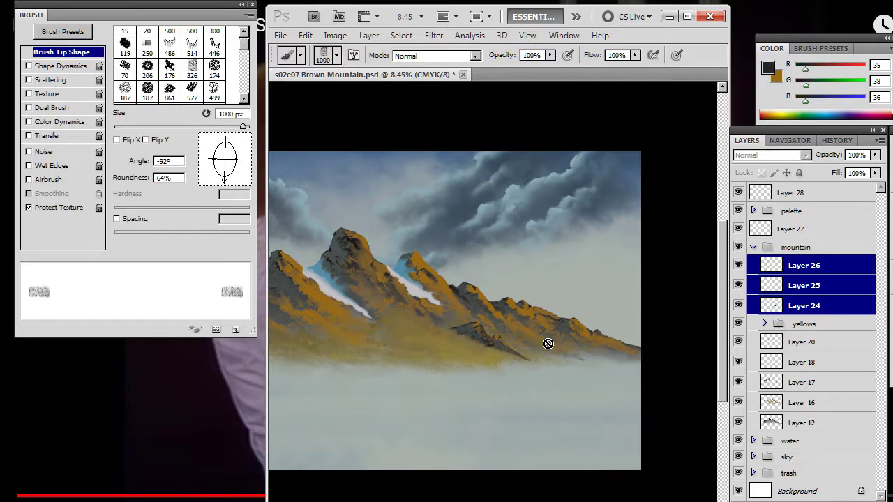
pyautogui.click(753, 248)
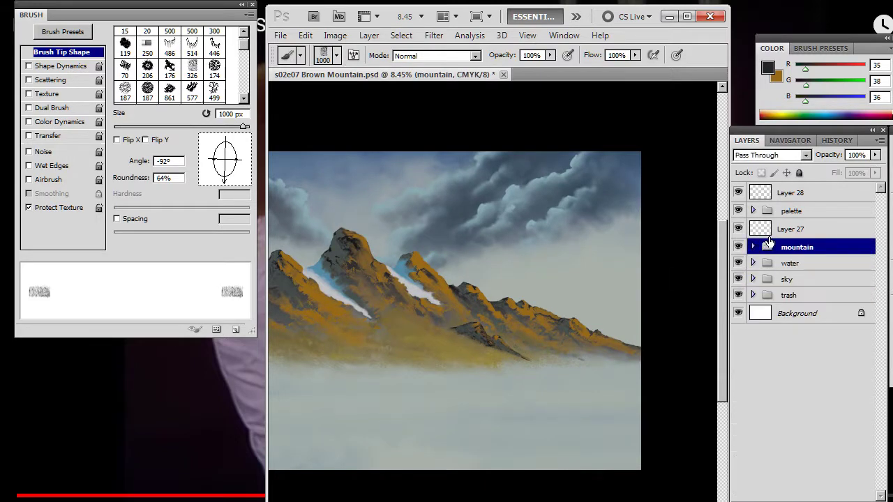
pyautogui.click(795, 229)
# Step: Choose the scattered 60 px brush tip, set its angle to -90° and roundness to 16%, and reduce its size to 35 px
pyautogui.rightClick(545, 357)
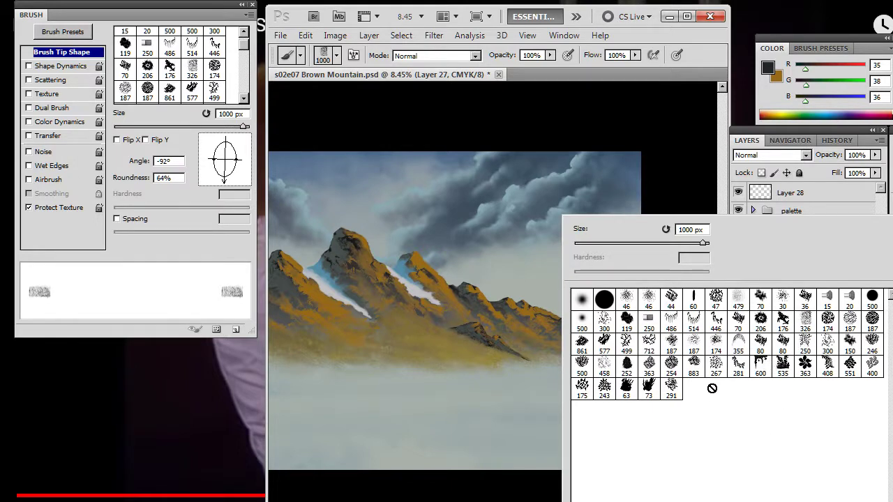
pyautogui.click(806, 322)
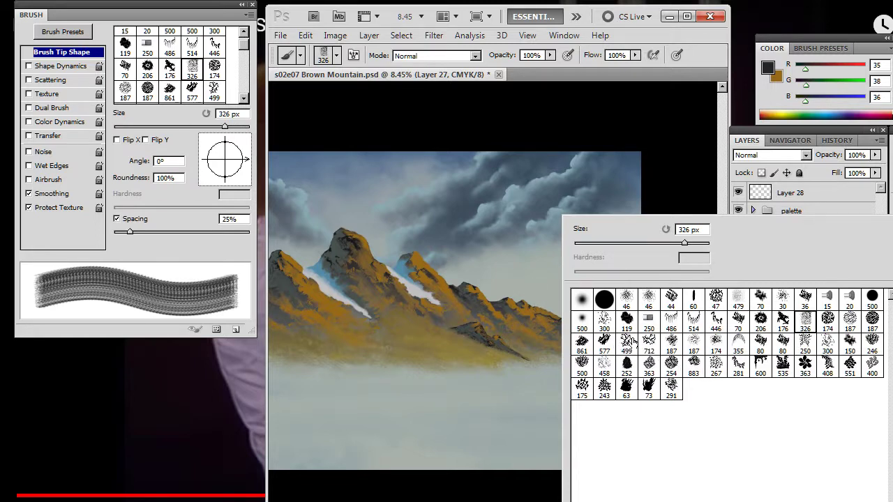
pyautogui.click(687, 304)
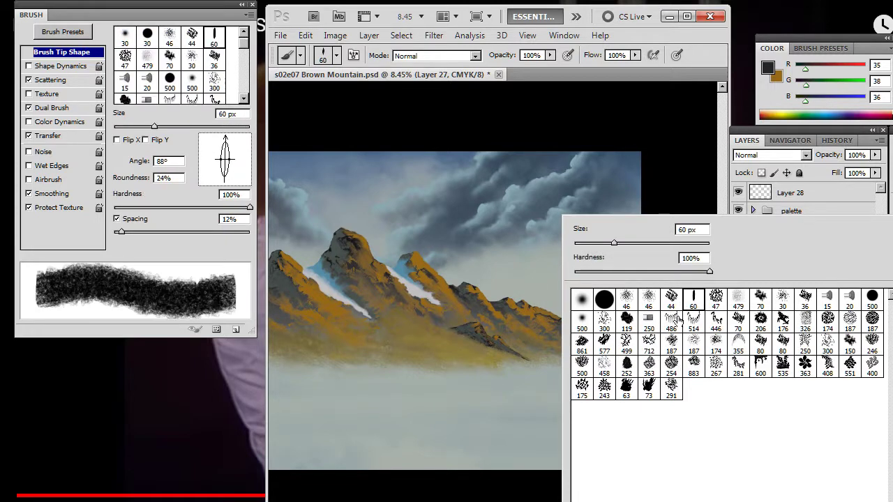
pyautogui.click(659, 125)
pyautogui.press('z')
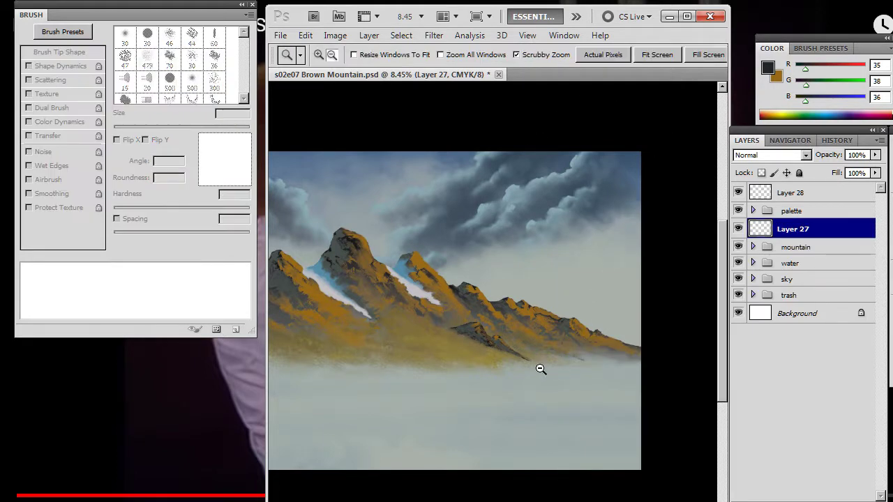
pyautogui.moveTo(540, 370)
pyautogui.mouseDown()
pyautogui.moveTo(568, 357)
pyautogui.moveTo(617, 353)
pyautogui.mouseUp()
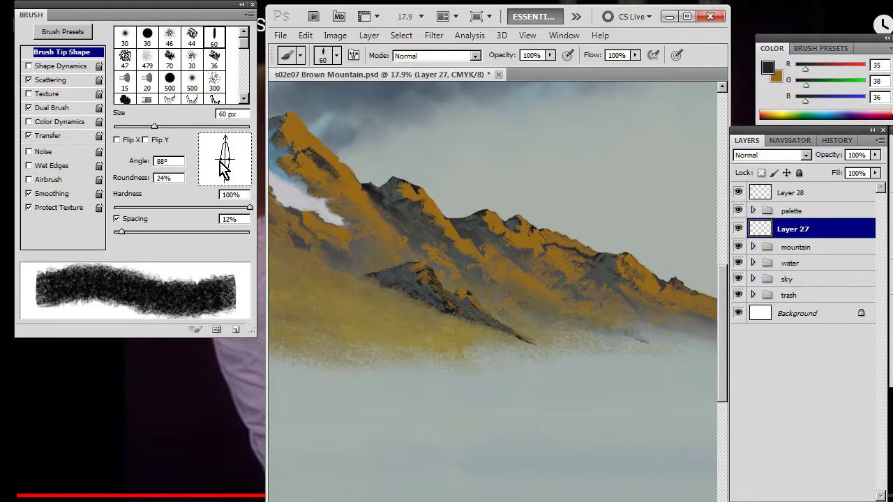
pyautogui.moveTo(223, 168)
pyautogui.mouseDown()
pyautogui.moveTo(224, 187)
pyautogui.moveTo(216, 159)
pyautogui.moveTo(228, 187)
pyautogui.mouseUp()
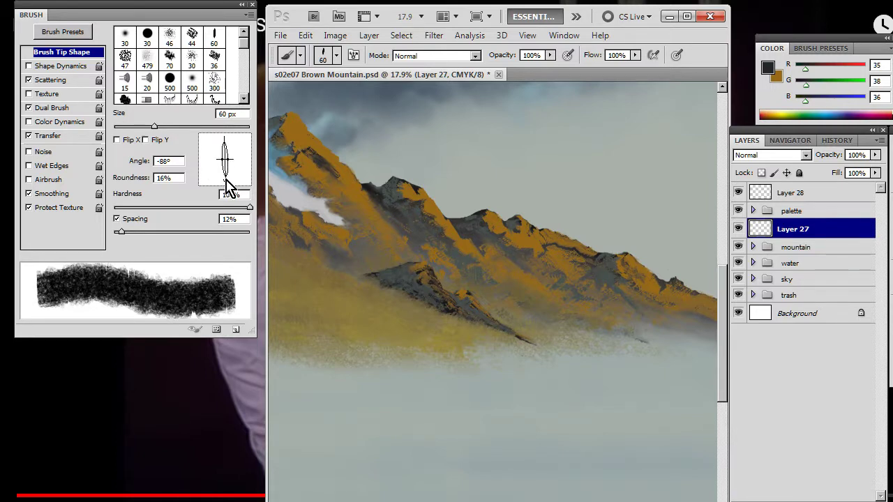
pyautogui.press('[')
pyautogui.press('[')
pyautogui.press('[')
pyautogui.press('[')
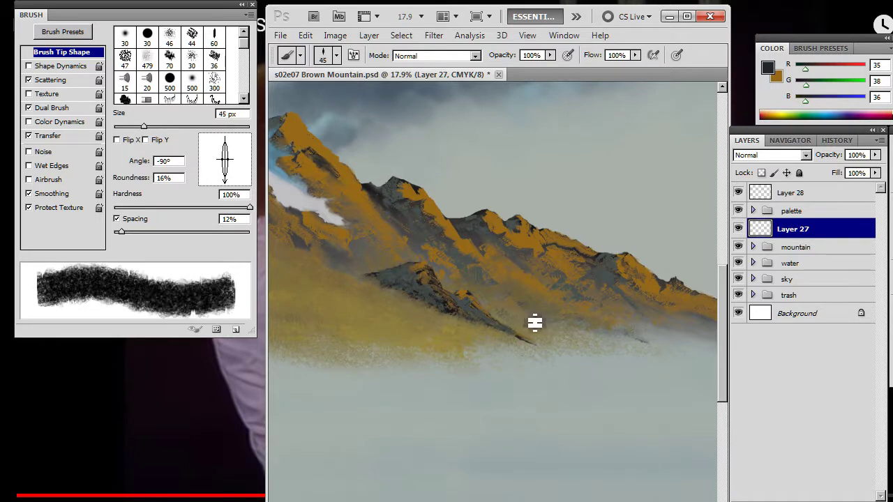
# Step: Paint a cluster of dark vertical tree strokes at the small ridge's lower end and thin them with the textured Eraser
pyautogui.moveTo(527, 313); pyautogui.dragTo(528, 340)
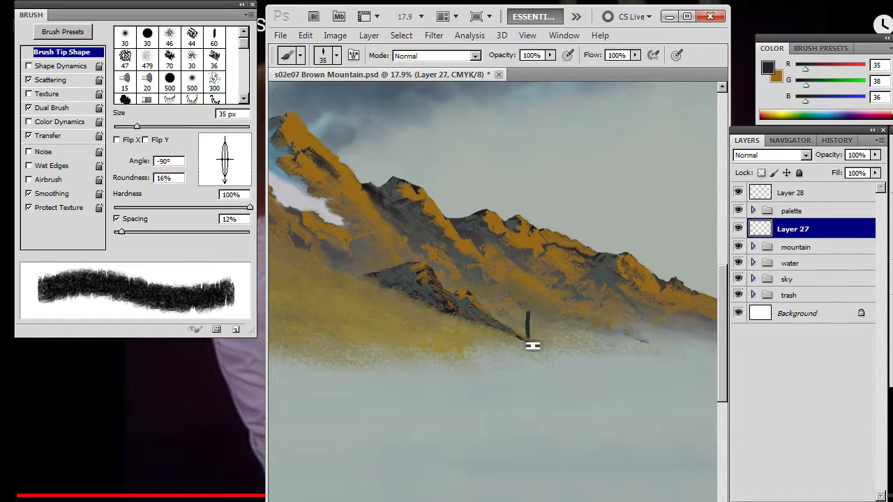
pyautogui.press('e')
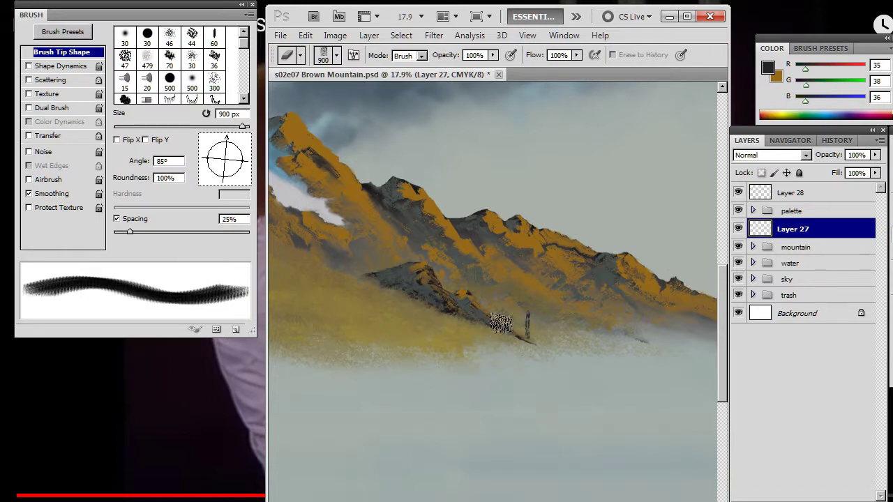
pyautogui.press('b')
pyautogui.press('e')
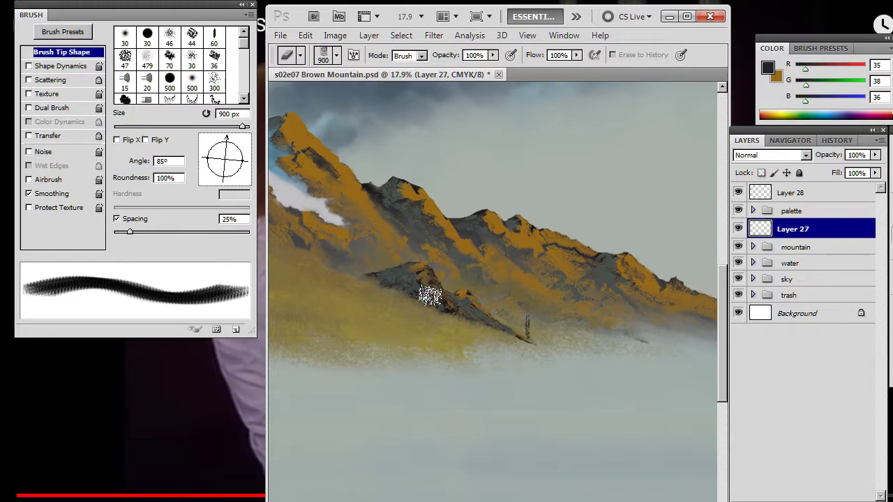
pyautogui.press('b')
pyautogui.moveTo(533, 332); pyautogui.dragTo(532, 306)
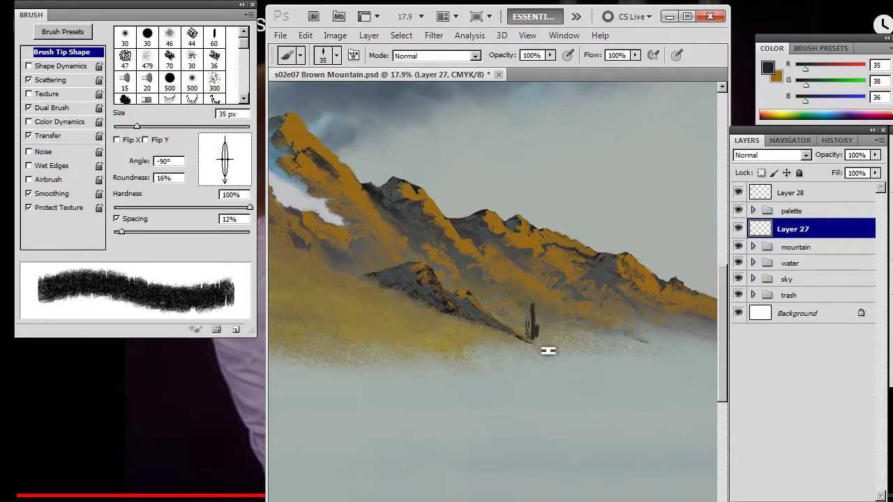
pyautogui.moveTo(553, 333)
pyautogui.mouseDown()
pyautogui.moveTo(560, 346)
pyautogui.moveTo(570, 342)
pyautogui.mouseUp()
pyautogui.press('e')
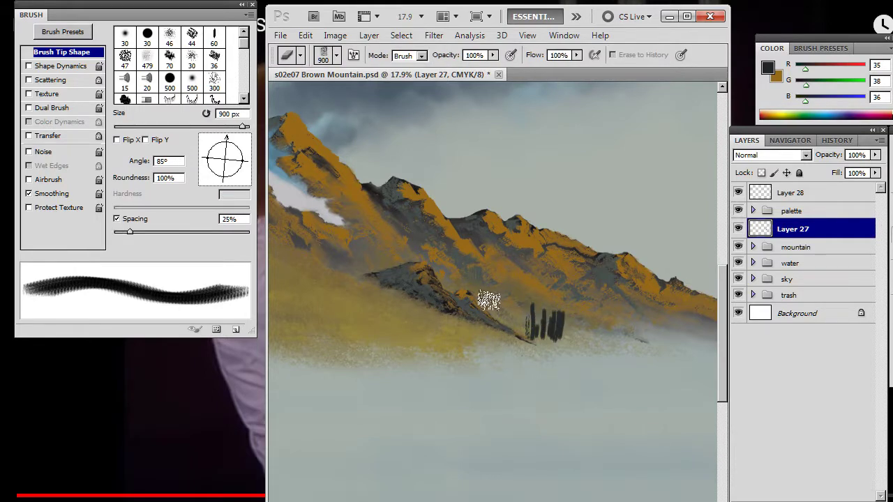
# Step: Smudge the tree strokes upward with the 800 px textured Smudge tool and erase back their overlong tops
pyautogui.press('r')
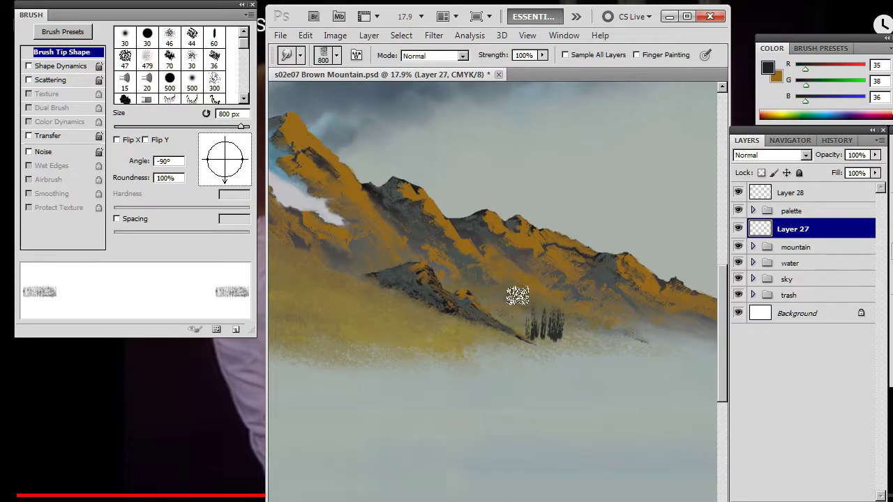
pyautogui.moveTo(502, 313); pyautogui.dragTo(508, 240)
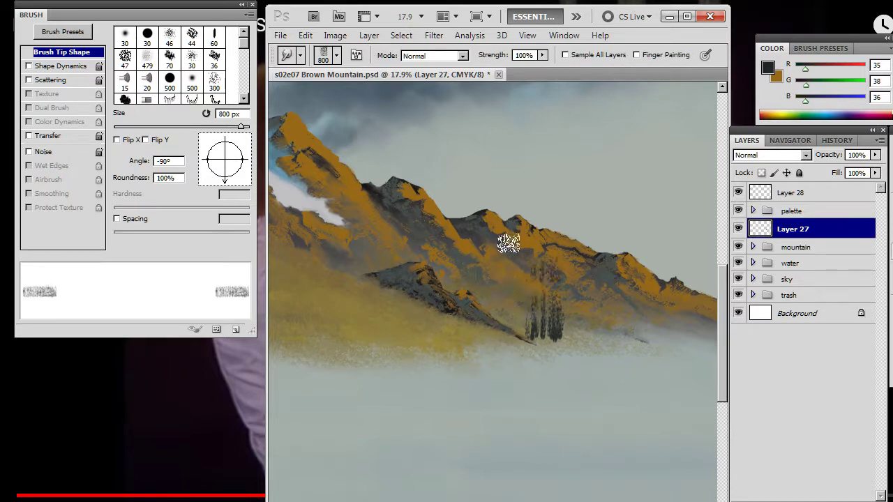
pyautogui.press('e')
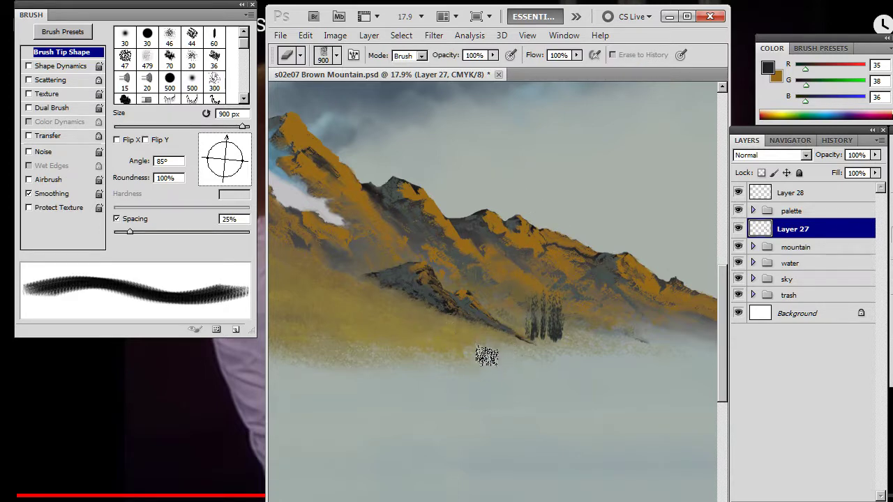
# Step: Add shorter dark tree strokes on both sides of the cluster and break them up with the textured Eraser
pyautogui.press('v')
pyautogui.press('b')
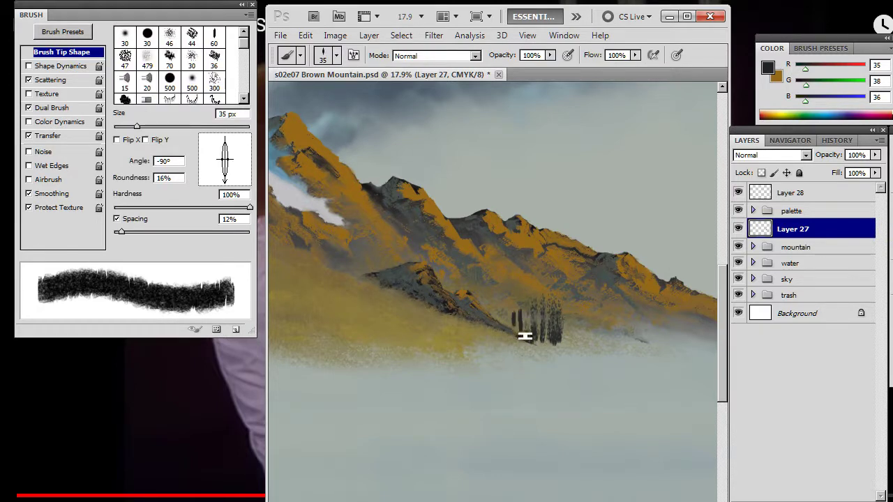
pyautogui.moveTo(509, 299); pyautogui.dragTo(518, 339)
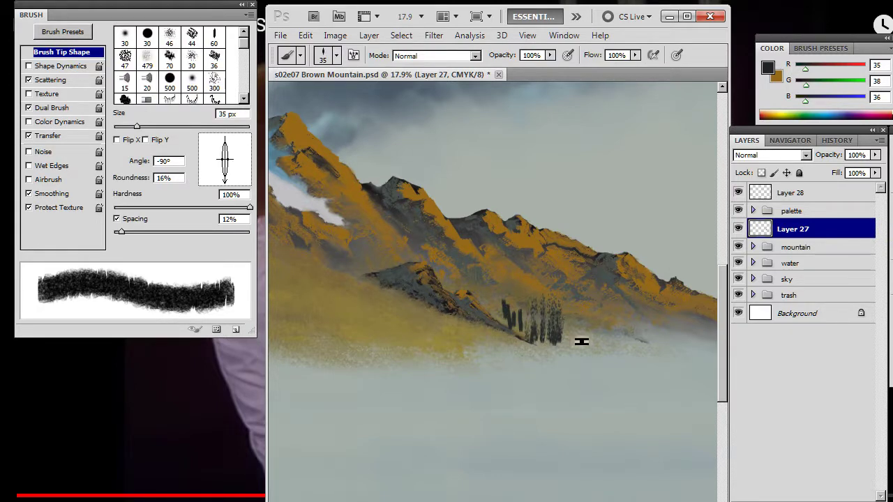
pyautogui.moveTo(569, 331); pyautogui.dragTo(569, 351)
pyautogui.press('r')
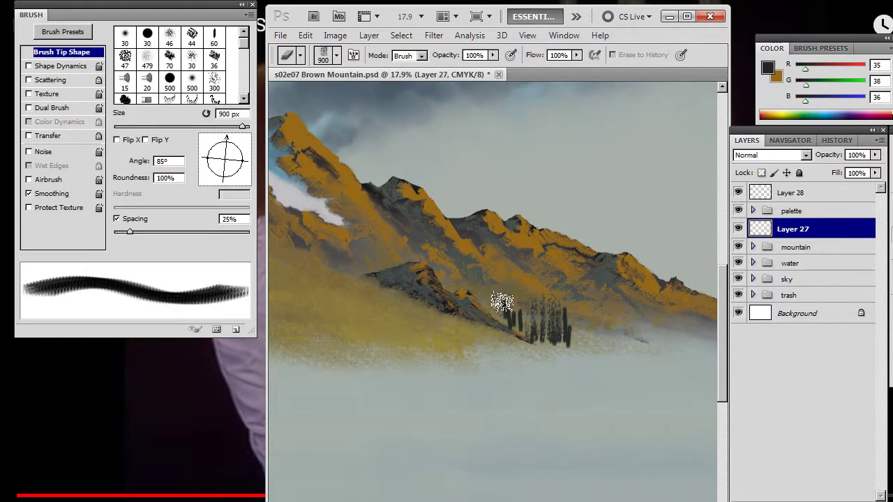
pyautogui.moveTo(517, 316); pyautogui.dragTo(492, 359)
pyautogui.press('b')
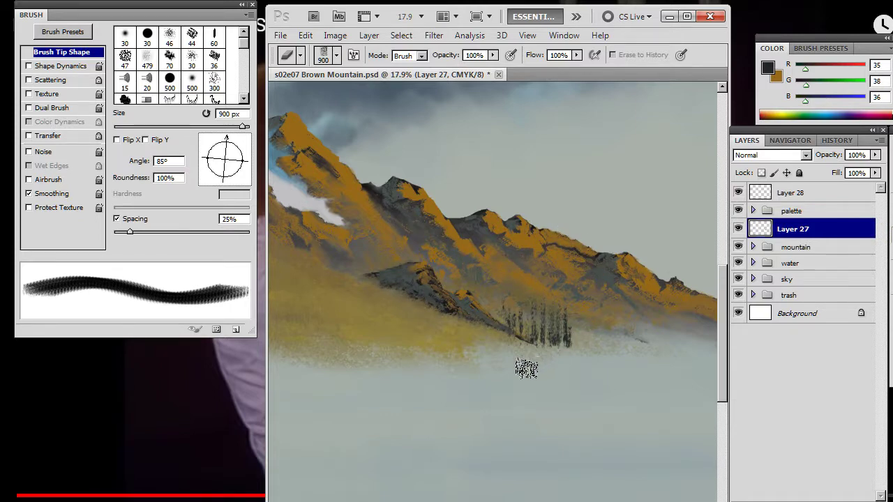
# Step: Create a new layer above Layer 27 and set up the 499 px brush tip at 97° and 150 px
pyautogui.press('b')
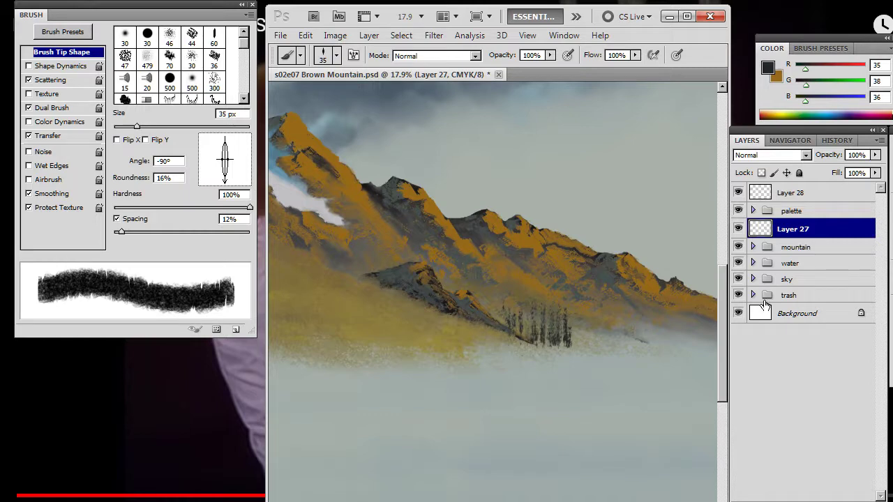
pyautogui.click(837, 499)
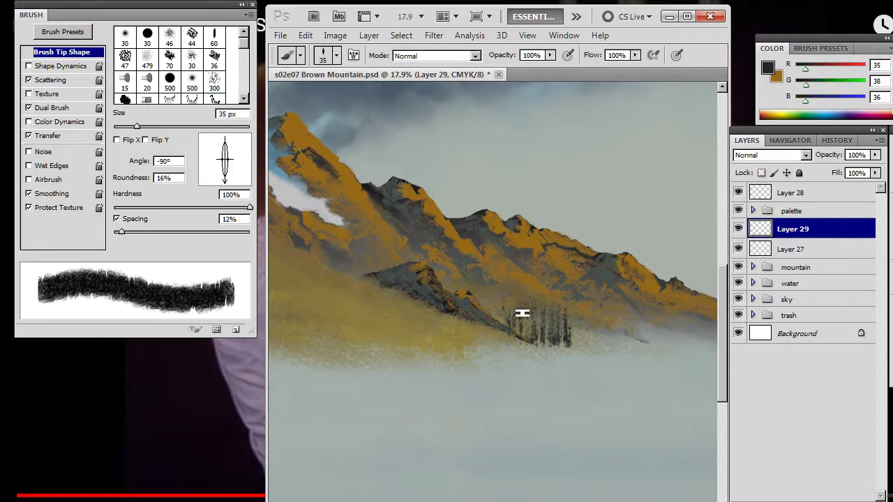
pyautogui.rightClick(521, 313)
pyautogui.click(584, 346)
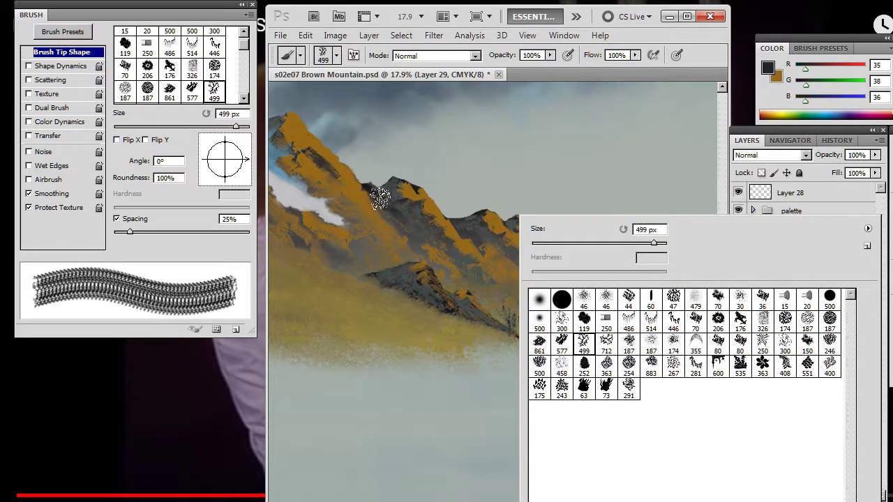
pyautogui.moveTo(223, 186); pyautogui.dragTo(236, 179)
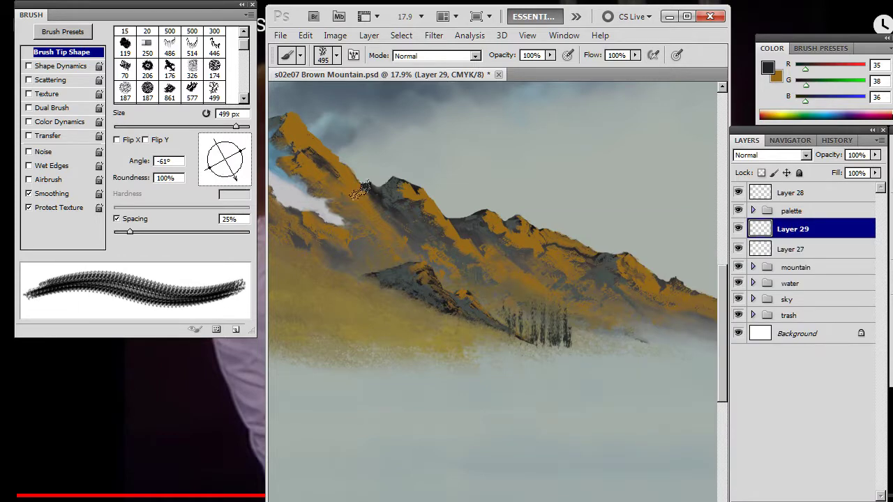
pyautogui.moveTo(234, 175)
pyautogui.mouseDown()
pyautogui.moveTo(259, 165)
pyautogui.moveTo(225, 153)
pyautogui.mouseUp()
pyautogui.press('[')
pyautogui.press('[')
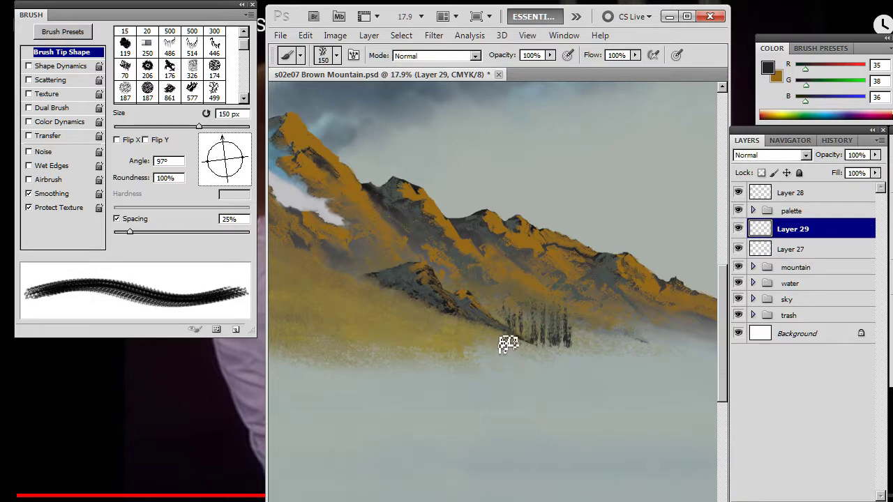
# Step: Tilt the brush tip to 72° and paint a dark undergrowth band beneath the trees, extending it past the cluster's right side
pyautogui.click(229, 138)
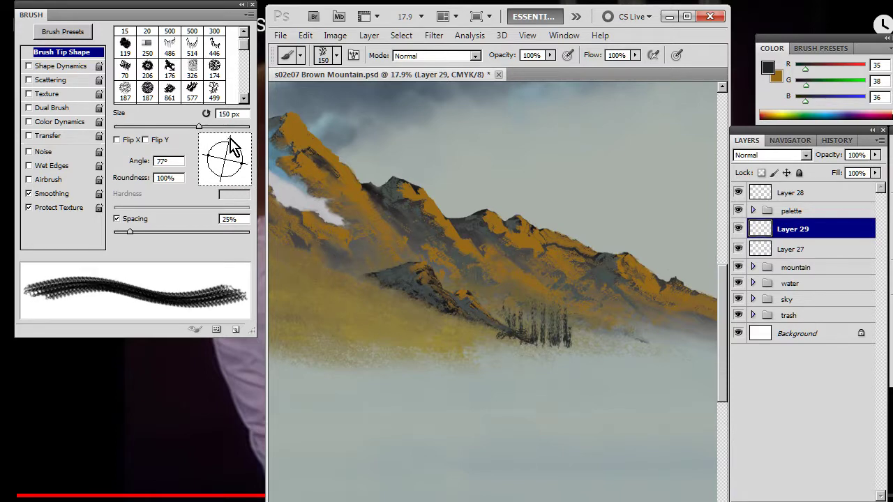
pyautogui.moveTo(230, 138); pyautogui.dragTo(231, 137)
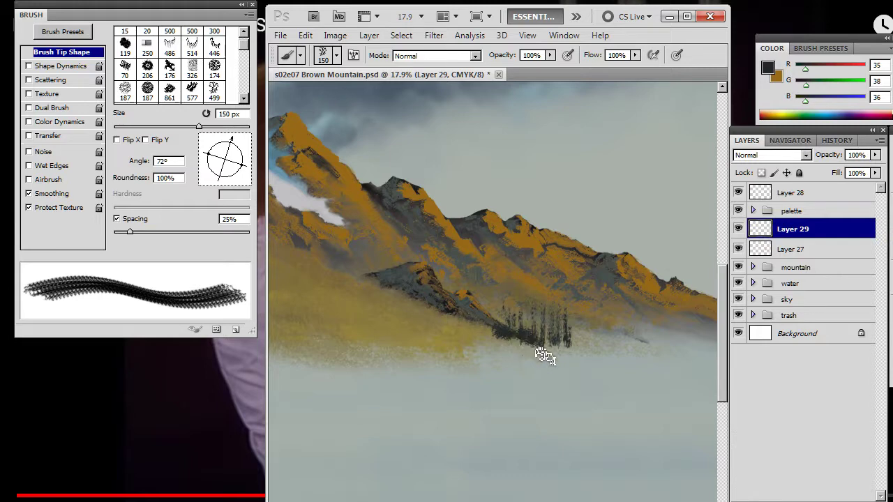
pyautogui.moveTo(581, 351); pyautogui.dragTo(592, 354)
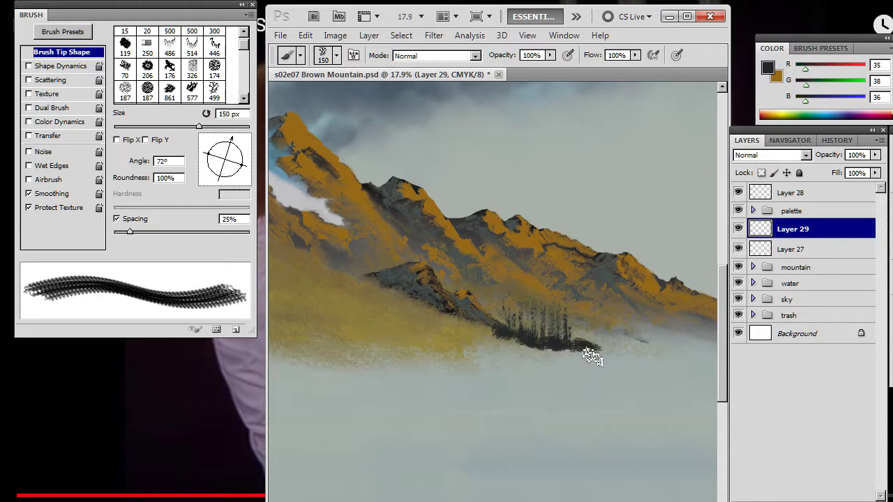
# Step: Smudge the dark undergrowth band vertically with the 400 px textured Smudge tool and thin it with the Eraser
pyautogui.press('r')
pyautogui.press('[')
pyautogui.press('[')
pyautogui.moveTo(521, 347)
pyautogui.mouseDown()
pyautogui.moveTo(504, 336)
pyautogui.moveTo(538, 350)
pyautogui.moveTo(551, 343)
pyautogui.moveTo(568, 359)
pyautogui.mouseUp()
pyautogui.press('b')
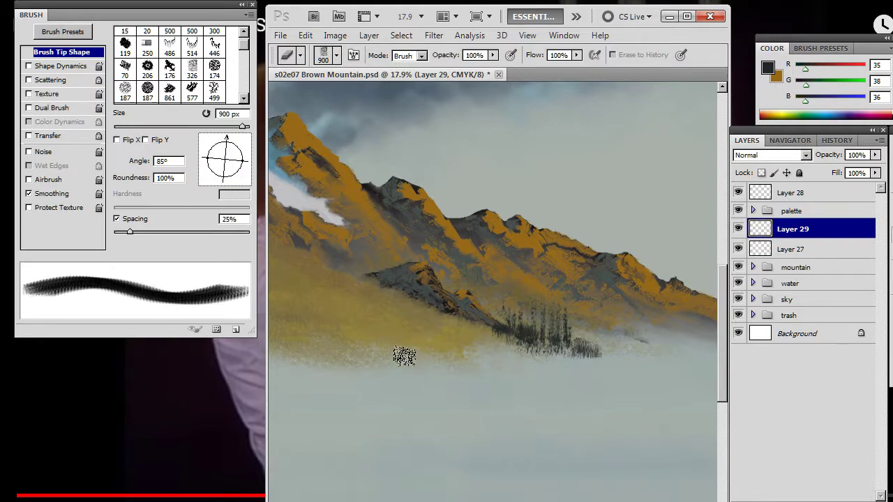
# Step: Tilt the Smudge tip to -104°, then paint more dark undergrowth at the foot of the trees and smudge it along the ridge's slope
pyautogui.press('b')
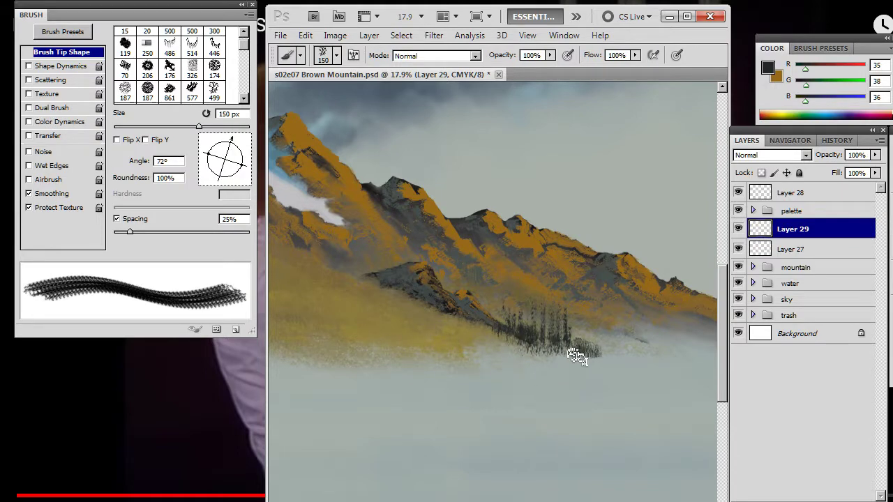
pyautogui.press('r')
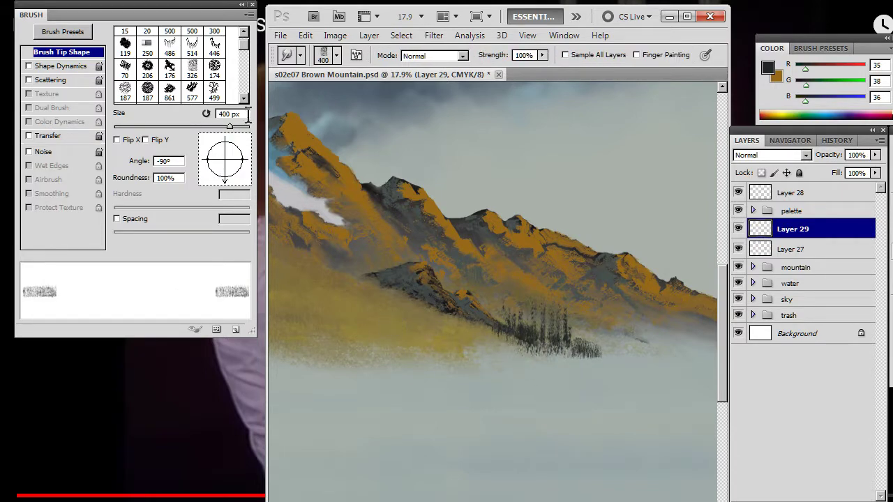
pyautogui.moveTo(224, 187); pyautogui.dragTo(221, 185)
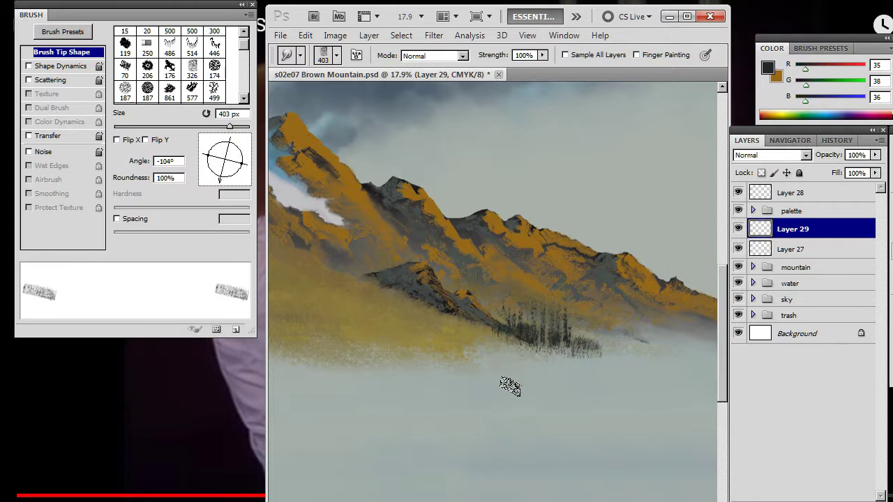
pyautogui.press('b')
pyautogui.moveTo(513, 343)
pyautogui.mouseDown()
pyautogui.moveTo(569, 364)
pyautogui.moveTo(561, 356)
pyautogui.moveTo(602, 359)
pyautogui.moveTo(537, 345)
pyautogui.mouseUp()
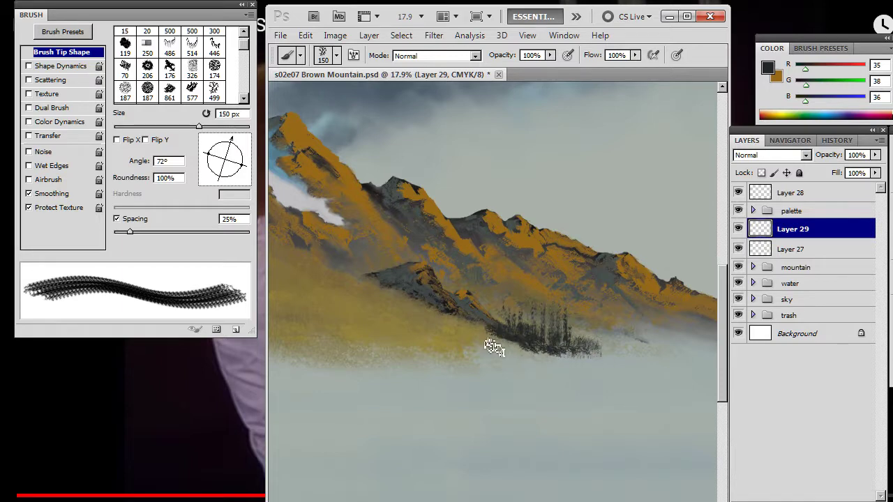
pyautogui.press('r')
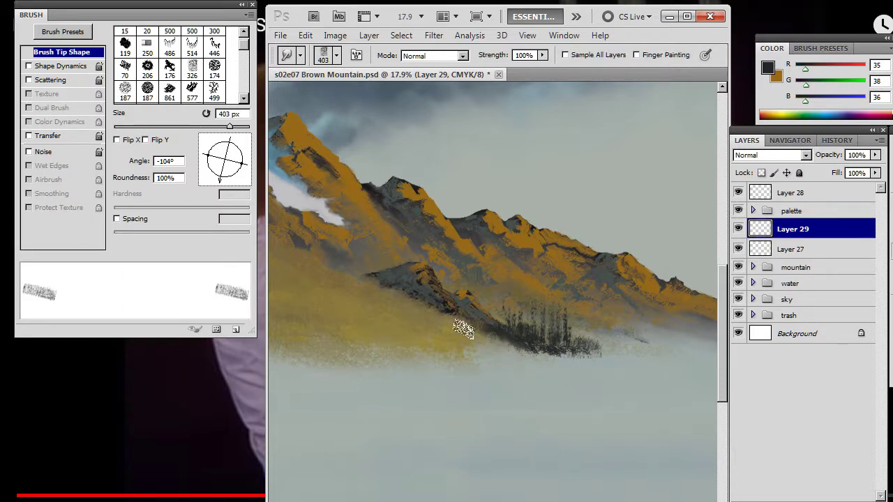
pyautogui.moveTo(482, 333)
pyautogui.mouseDown()
pyautogui.moveTo(447, 334)
pyautogui.moveTo(463, 314)
pyautogui.moveTo(461, 299)
pyautogui.moveTo(462, 336)
pyautogui.moveTo(447, 320)
pyautogui.moveTo(445, 350)
pyautogui.moveTo(454, 335)
pyautogui.moveTo(478, 343)
pyautogui.moveTo(430, 339)
pyautogui.moveTo(481, 342)
pyautogui.moveTo(431, 331)
pyautogui.moveTo(447, 345)
pyautogui.moveTo(458, 329)
pyautogui.moveTo(426, 344)
pyautogui.moveTo(450, 355)
pyautogui.moveTo(416, 319)
pyautogui.moveTo(528, 361)
pyautogui.moveTo(566, 366)
pyautogui.moveTo(585, 353)
pyautogui.moveTo(534, 351)
pyautogui.moveTo(551, 373)
pyautogui.moveTo(575, 351)
pyautogui.moveTo(597, 355)
pyautogui.moveTo(587, 345)
pyautogui.moveTo(604, 346)
pyautogui.moveTo(583, 340)
pyautogui.moveTo(597, 370)
pyautogui.moveTo(588, 351)
pyautogui.moveTo(585, 371)
pyautogui.moveTo(592, 355)
pyautogui.moveTo(579, 355)
pyautogui.moveTo(604, 349)
pyautogui.mouseUp()
# Step: Build up dark undergrowth at the tree cluster's right end, smudge it into the band and thin it with the Eraser
pyautogui.press('b')
pyautogui.press('r')
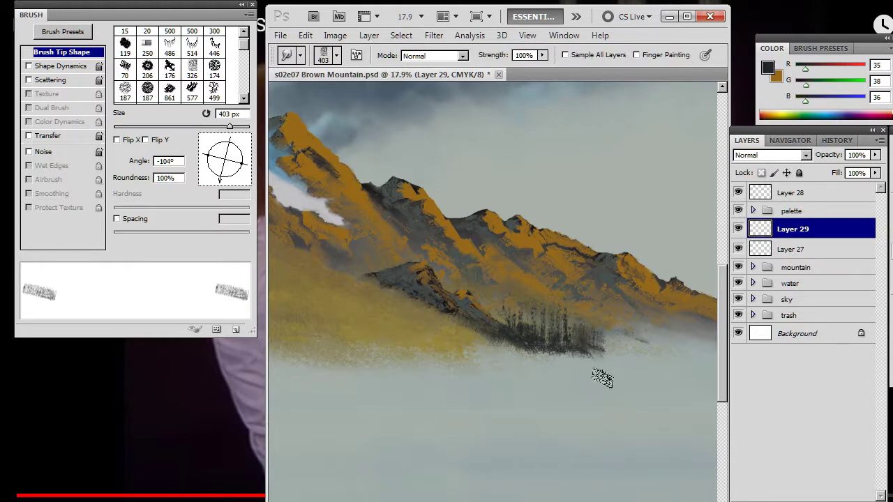
pyautogui.press('e')
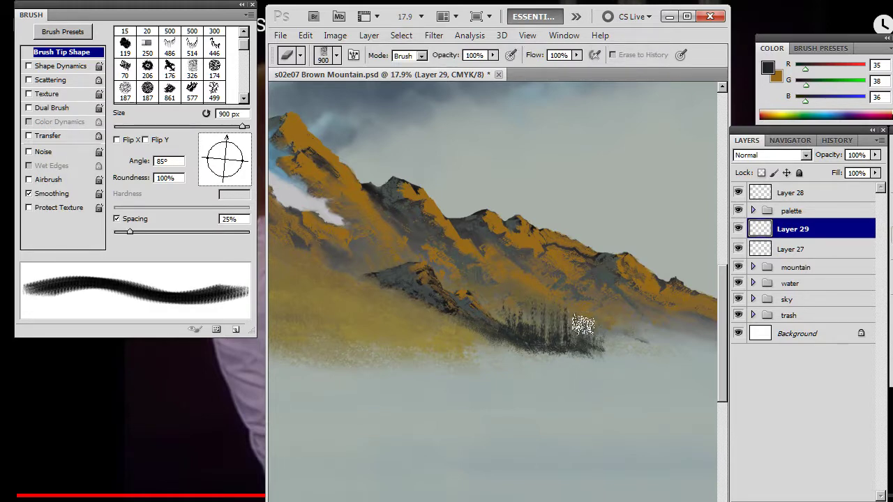
pyautogui.press('r')
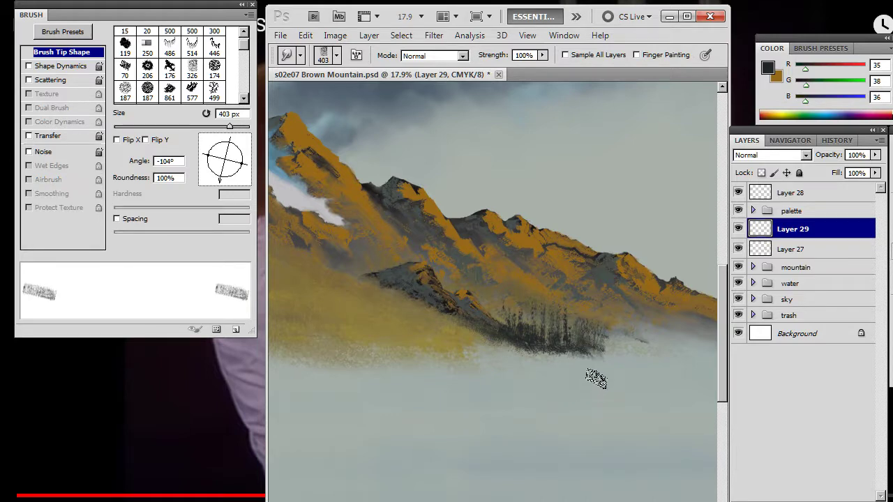
pyautogui.press('e')
pyautogui.press('r')
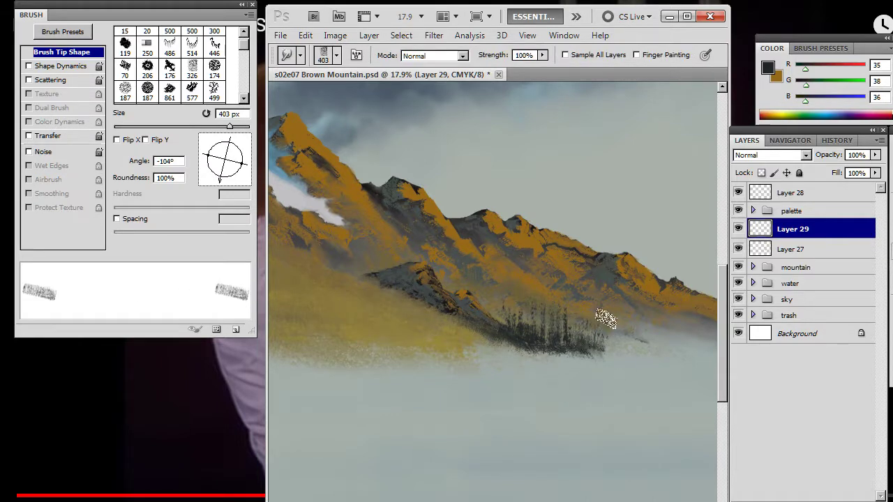
# Step: Touch up the undergrowth's right end, straighten the Smudge tip to -90° and break up the edges with the Eraser
pyautogui.press('b')
pyautogui.press('r')
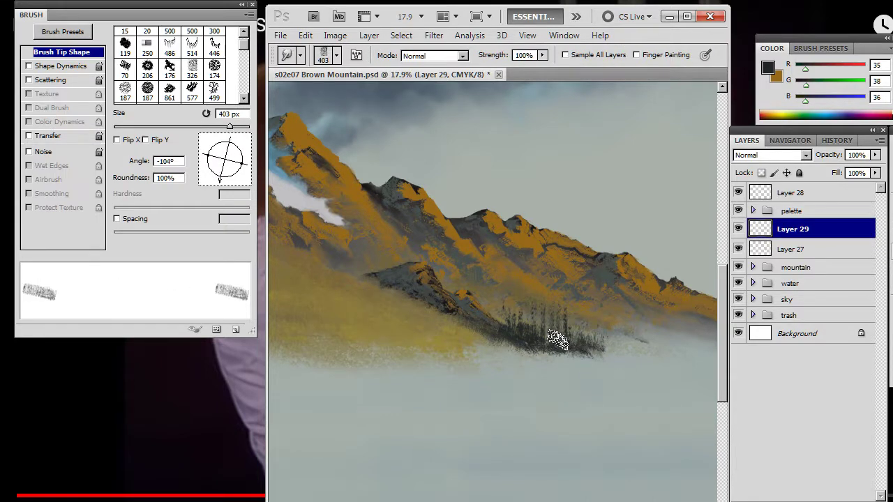
pyautogui.moveTo(219, 185); pyautogui.dragTo(225, 182)
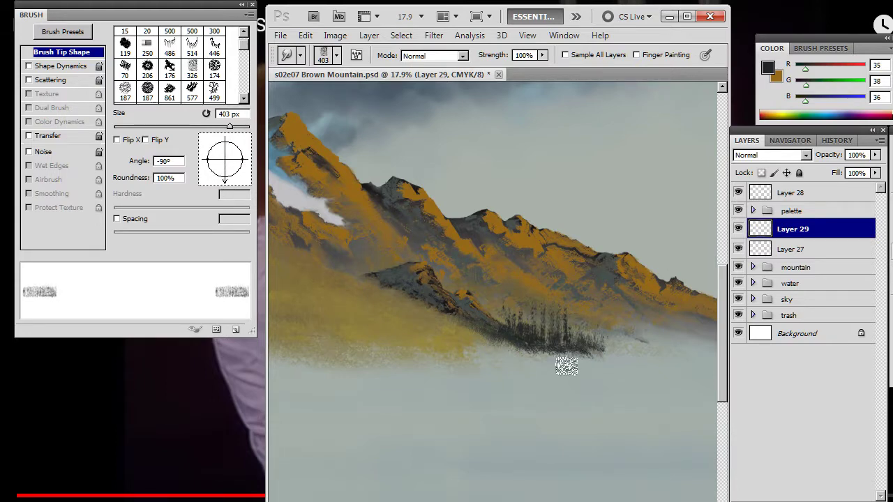
pyautogui.press('b')
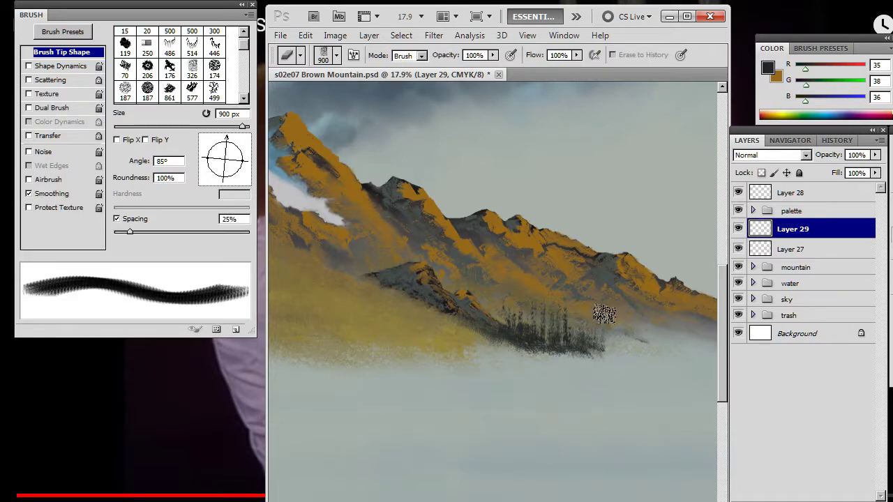
# Step: Create a new layer above Layer 29 and paint a second dark undergrowth band lower down, reaching further right than the trees
pyautogui.press('b')
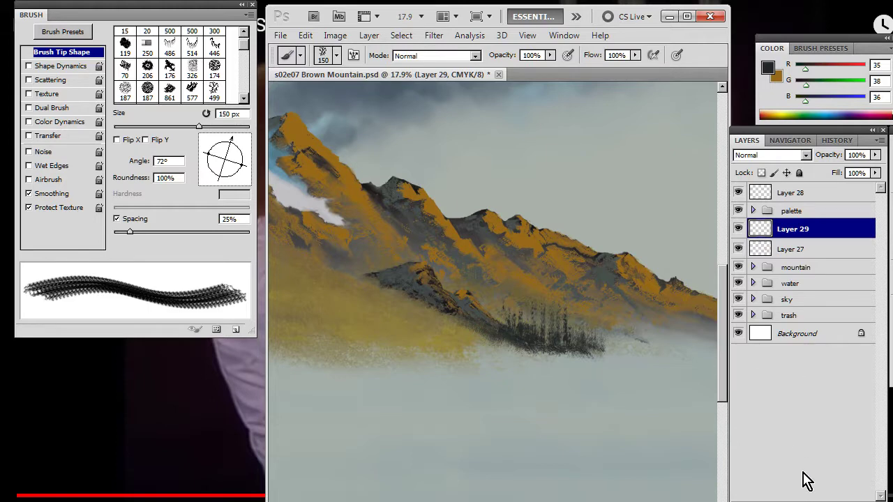
pyautogui.click(843, 501)
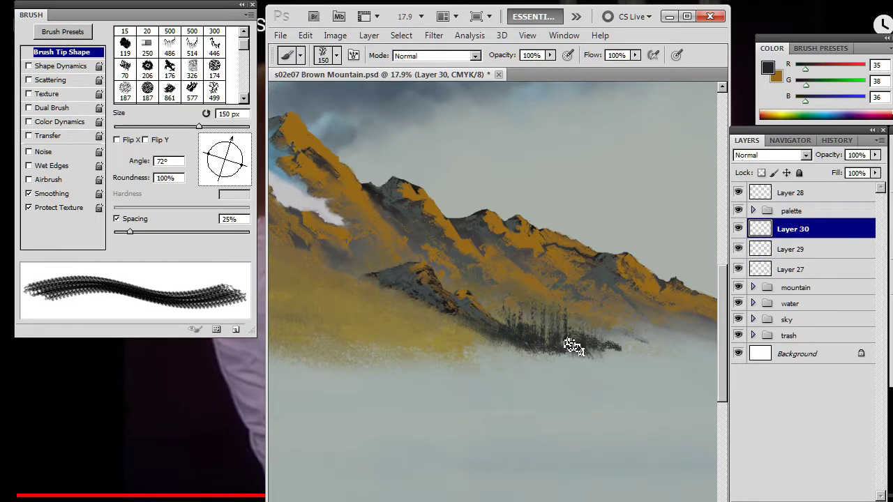
pyautogui.moveTo(561, 358)
pyautogui.mouseDown()
pyautogui.moveTo(499, 348)
pyautogui.moveTo(574, 371)
pyautogui.mouseUp()
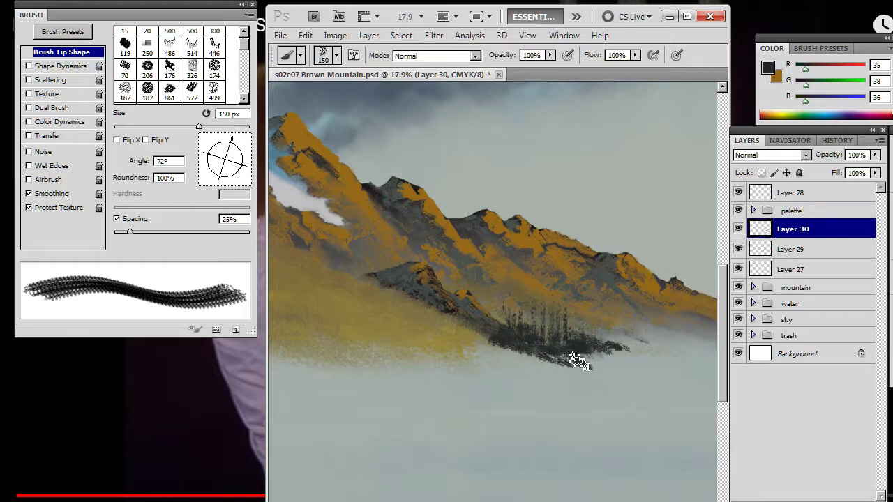
# Step: Fill in the second undergrowth band with dark paint, smudge it vertically and roughen its right end with the textured Eraser
pyautogui.press('r')
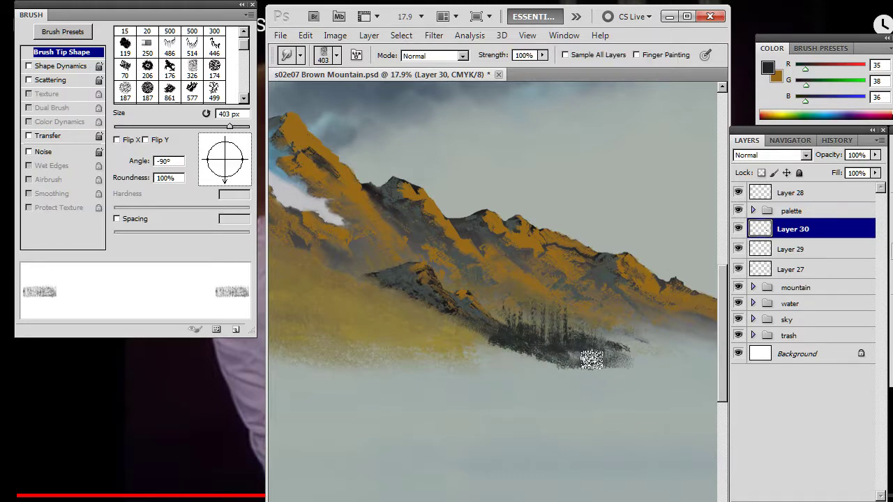
pyautogui.press('b')
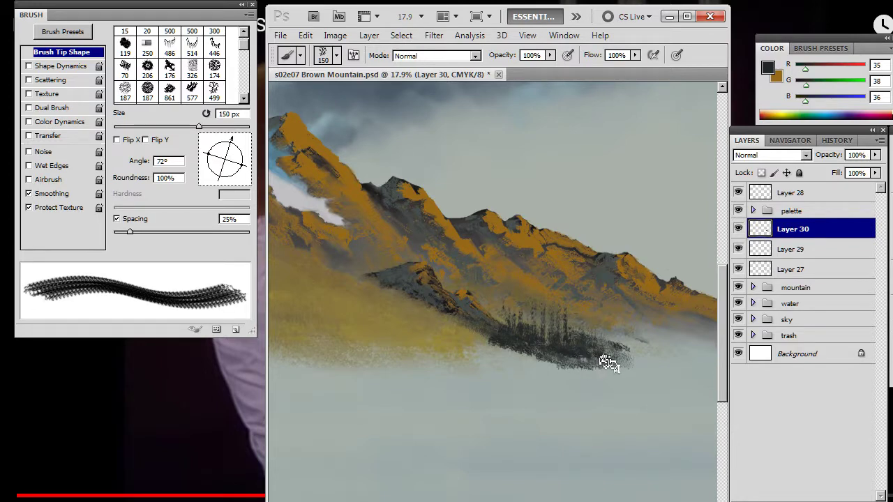
pyautogui.press('e')
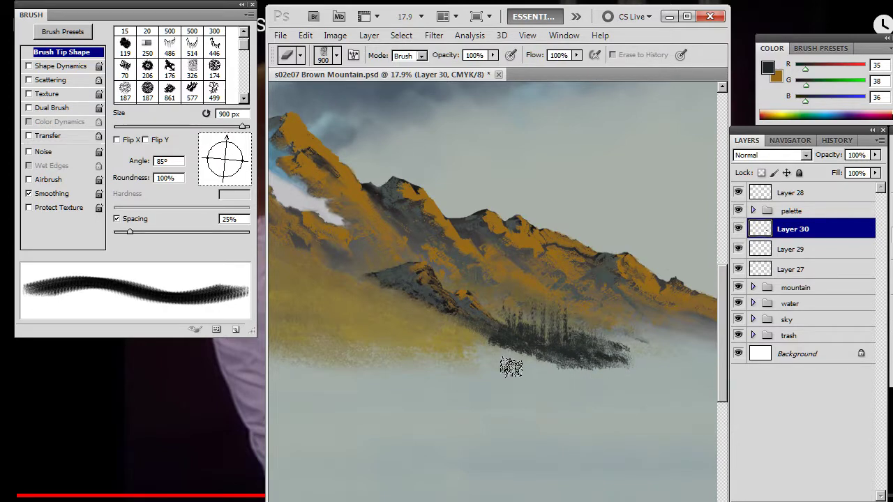
pyautogui.press('r')
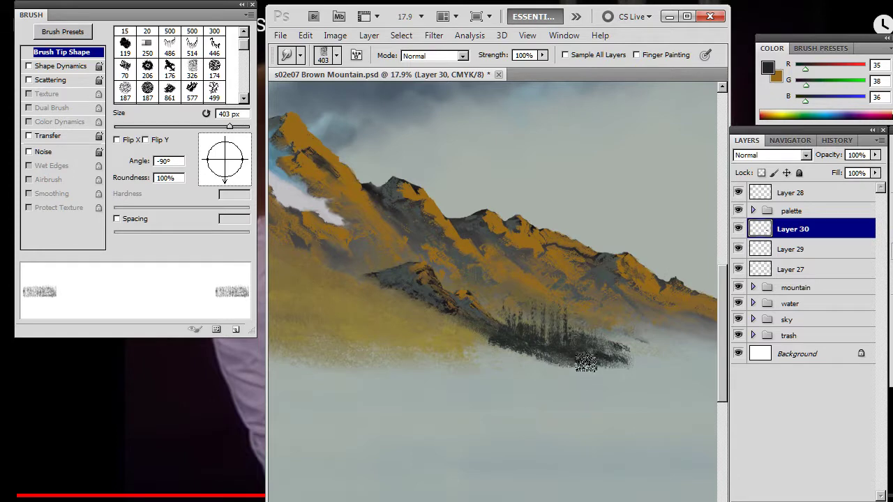
pyautogui.moveTo(586, 363)
pyautogui.mouseDown()
pyautogui.moveTo(617, 379)
pyautogui.moveTo(584, 355)
pyautogui.moveTo(583, 372)
pyautogui.moveTo(605, 364)
pyautogui.moveTo(609, 349)
pyautogui.moveTo(599, 379)
pyautogui.moveTo(581, 355)
pyautogui.moveTo(623, 394)
pyautogui.moveTo(587, 356)
pyautogui.moveTo(613, 377)
pyautogui.mouseUp()
pyautogui.press('e')
pyautogui.moveTo(626, 340); pyautogui.dragTo(638, 366)
pyautogui.press('r')
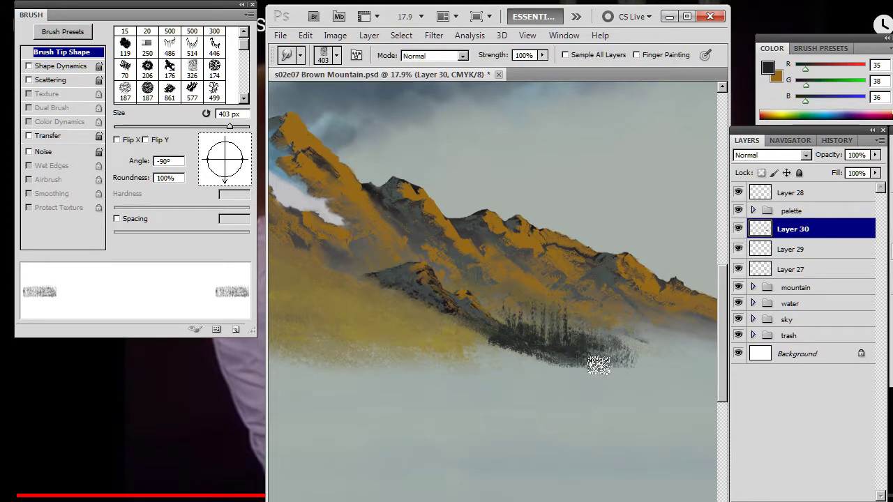
# Step: Darken the second band's lower right part, smudge along its bottom edge and break that edge up with the Eraser
pyautogui.press('b')
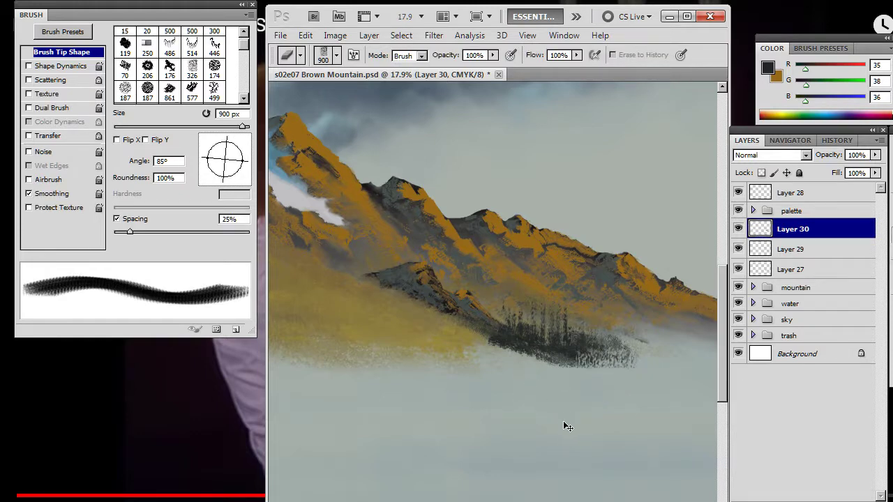
pyautogui.press('r')
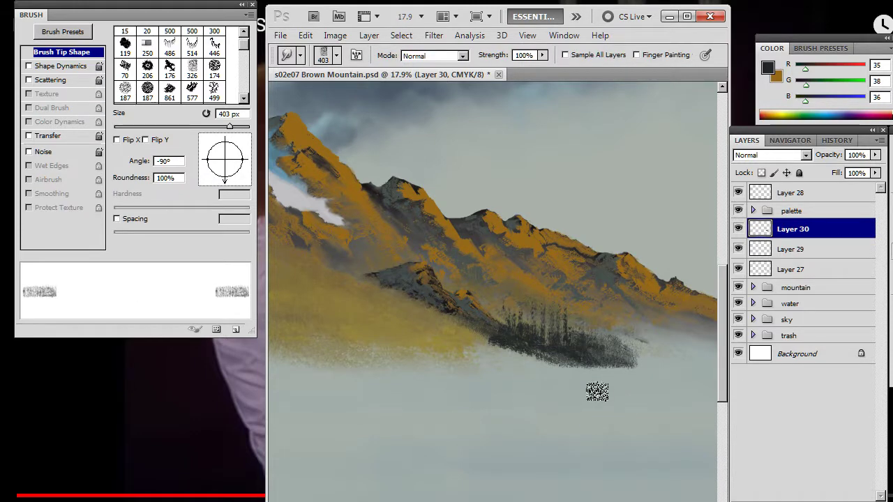
pyautogui.moveTo(578, 361)
pyautogui.mouseDown()
pyautogui.moveTo(606, 402)
pyautogui.moveTo(581, 381)
pyautogui.moveTo(634, 400)
pyautogui.moveTo(612, 382)
pyautogui.moveTo(634, 375)
pyautogui.moveTo(641, 401)
pyautogui.moveTo(585, 377)
pyautogui.moveTo(606, 385)
pyautogui.moveTo(639, 378)
pyautogui.moveTo(650, 390)
pyautogui.moveTo(507, 374)
pyautogui.mouseUp()
pyautogui.press('b')
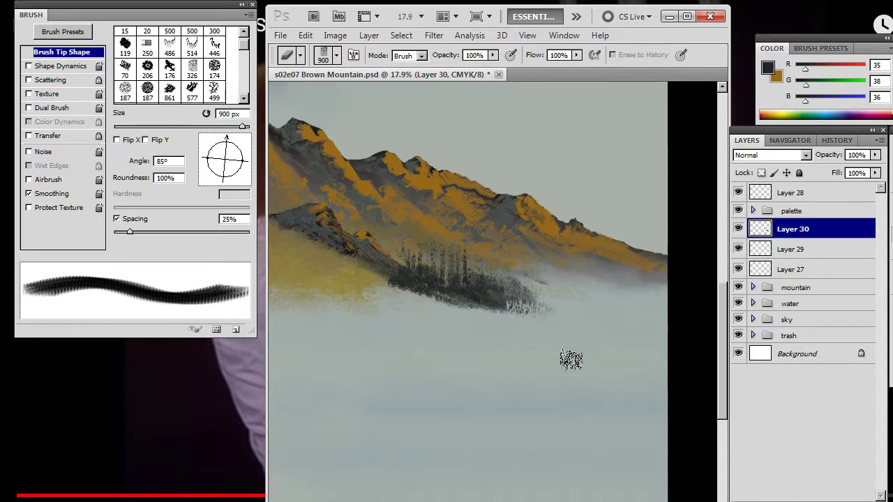
# Step: Reduce the Smudge tool to 250 px and pull the undergrowth band's right end into short vertical grass strokes
pyautogui.press('r')
pyautogui.moveTo(478, 295); pyautogui.dragTo(532, 334)
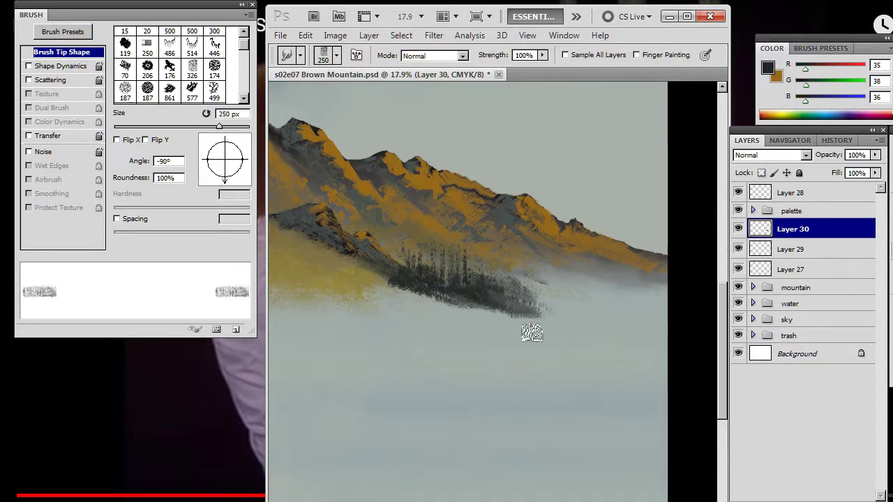
pyautogui.moveTo(495, 305)
pyautogui.mouseDown()
pyautogui.moveTo(518, 316)
pyautogui.moveTo(506, 283)
pyautogui.moveTo(520, 307)
pyautogui.moveTo(510, 299)
pyautogui.moveTo(504, 308)
pyautogui.mouseUp()
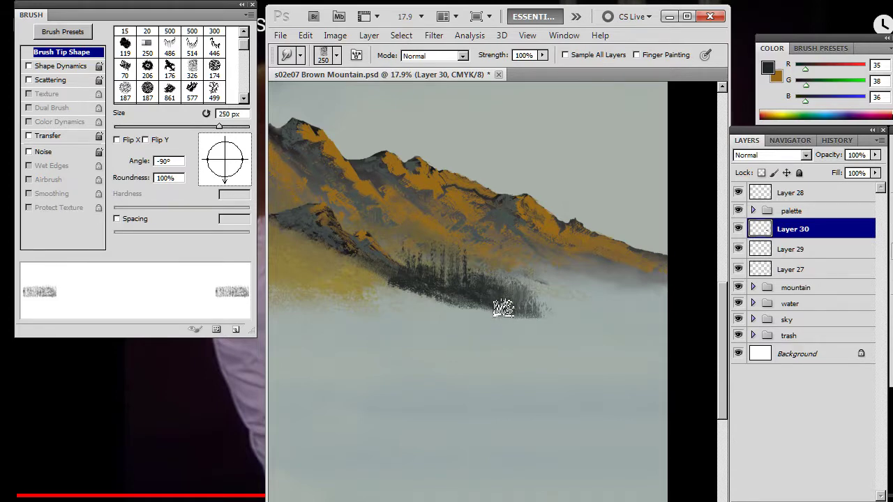
pyautogui.press('b')
pyautogui.press('r')
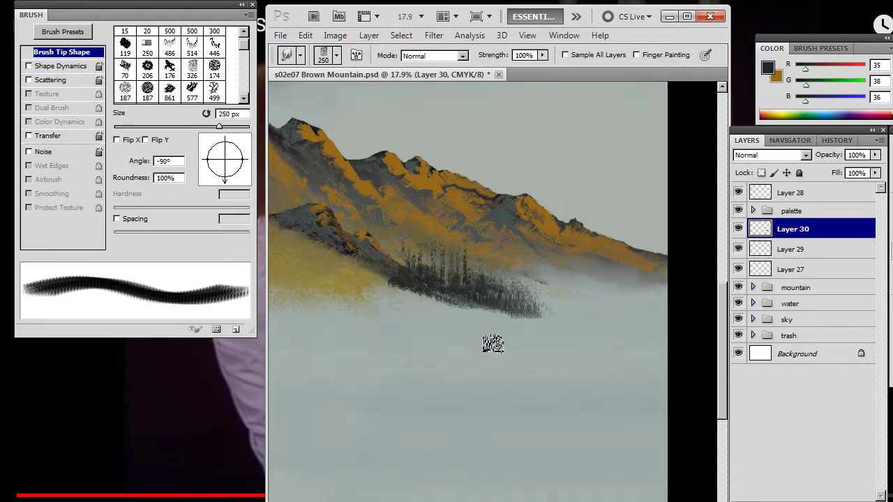
# Step: Thin the band's lower right edge with the Eraser at 800 px and extend a thin smudged tail down to the right
pyautogui.press('b')
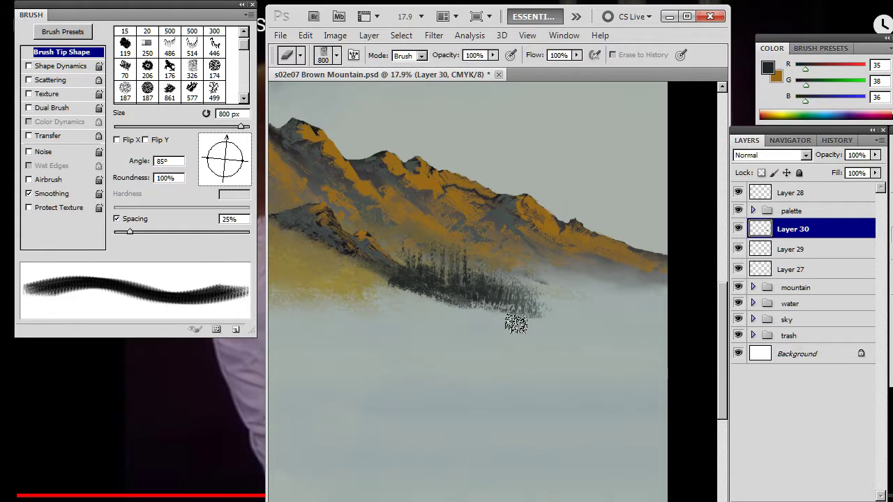
pyautogui.press('r')
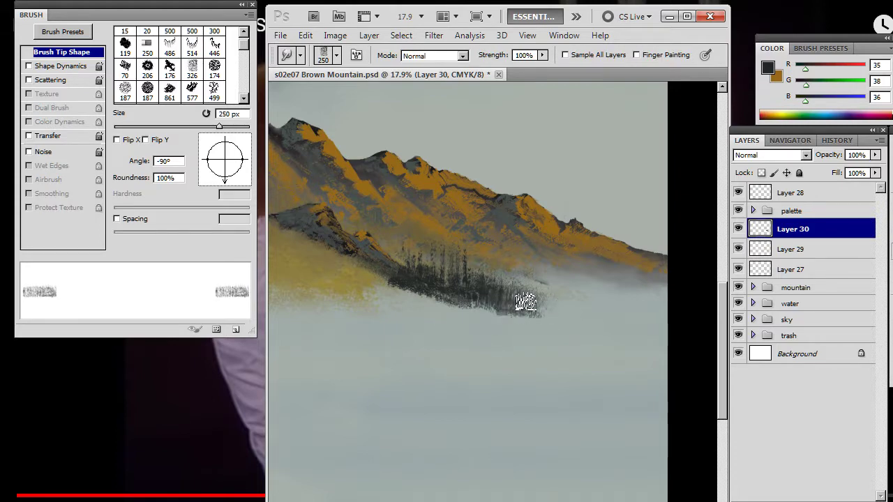
pyautogui.moveTo(495, 325); pyautogui.dragTo(540, 337)
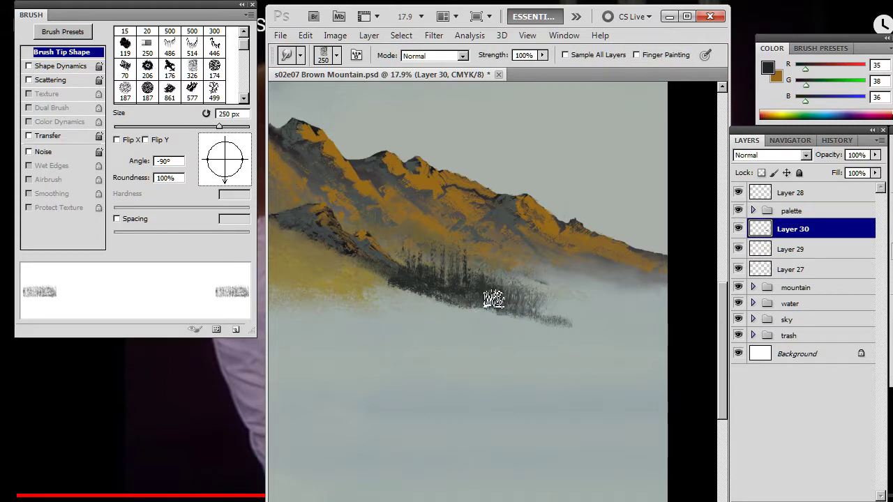
# Step: Darken the band's right end, smudge its top into vertical strokes and fade the thin tail with the Eraser
pyautogui.press('b')
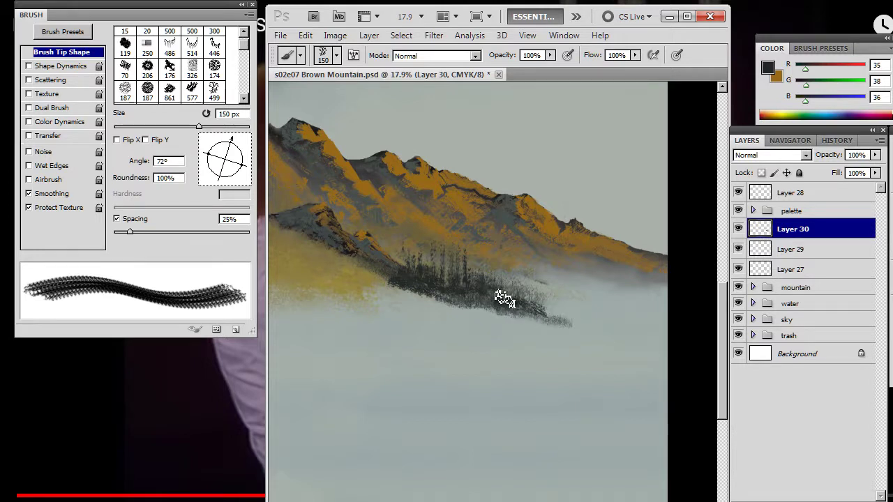
pyautogui.press('r')
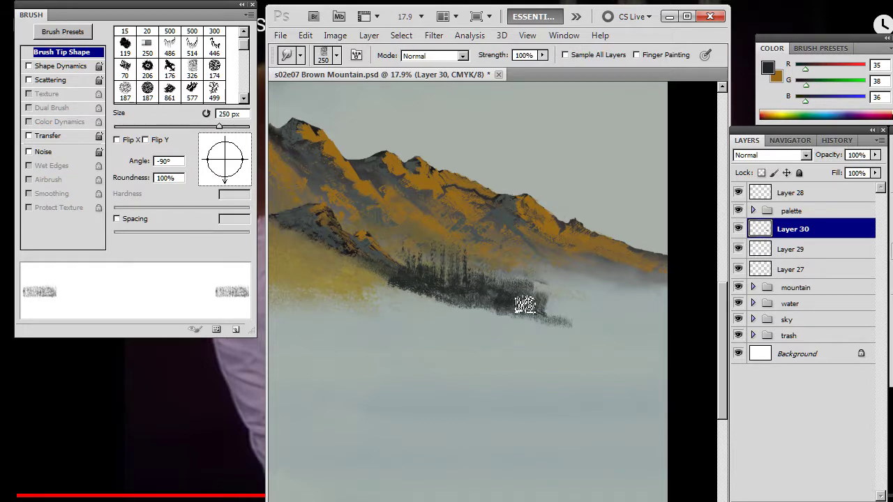
pyautogui.press('e')
pyautogui.press('r')
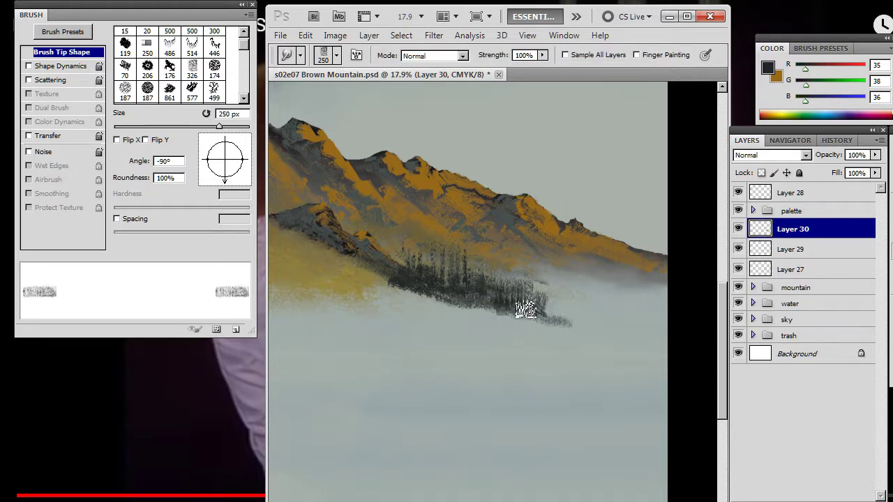
pyautogui.press('e')
pyautogui.moveTo(563, 322); pyautogui.dragTo(552, 349)
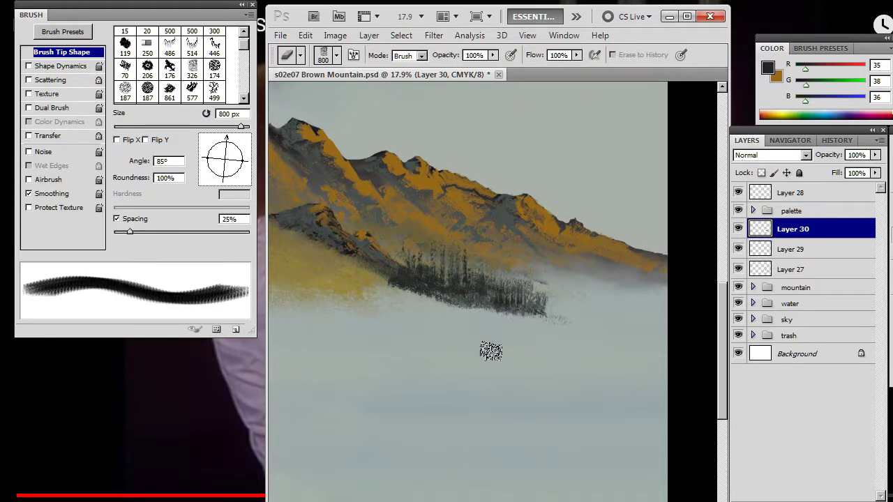
# Step: Give the Smudge tool the 712 px textured tip and rotate it to -15°
pyautogui.press('r')
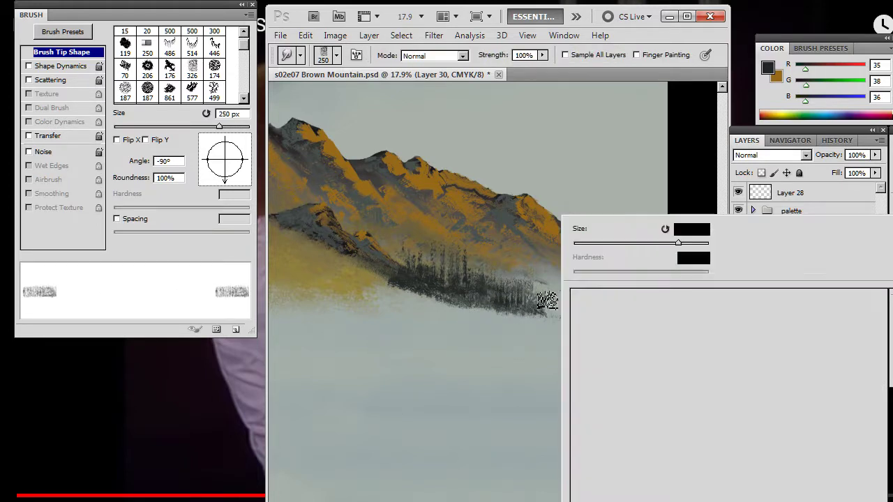
pyautogui.rightClick(543, 306)
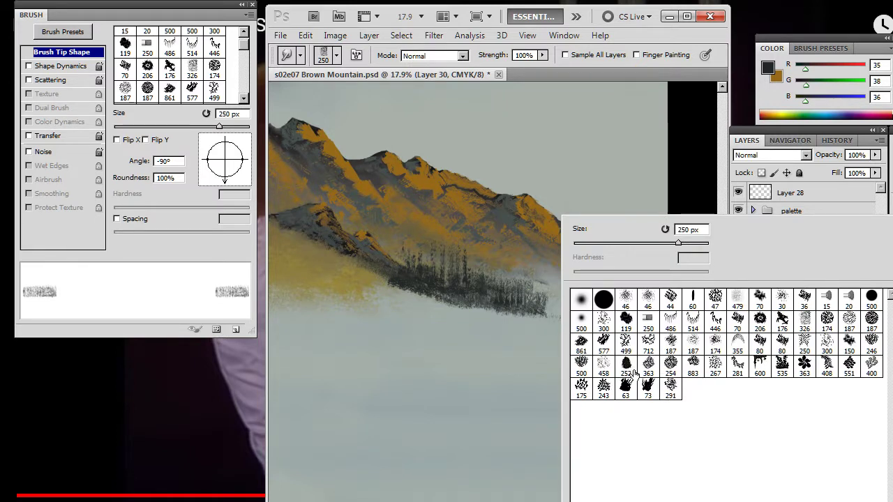
pyautogui.click(691, 83)
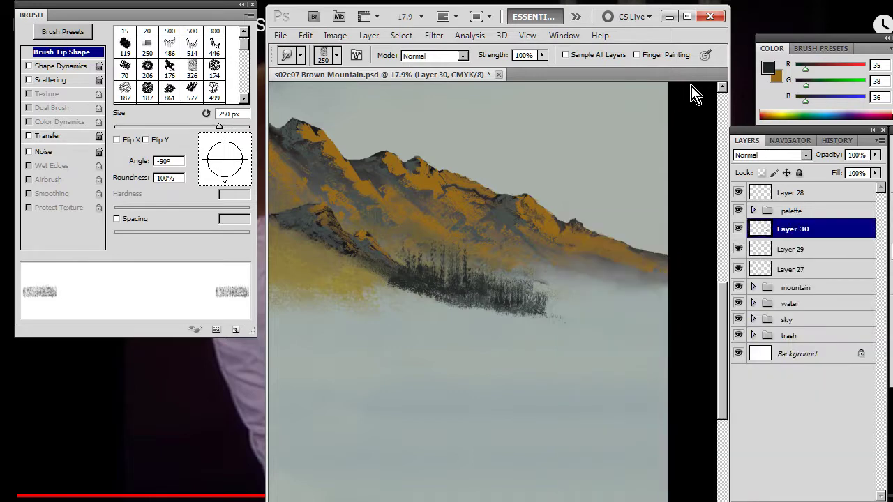
pyautogui.rightClick(508, 286)
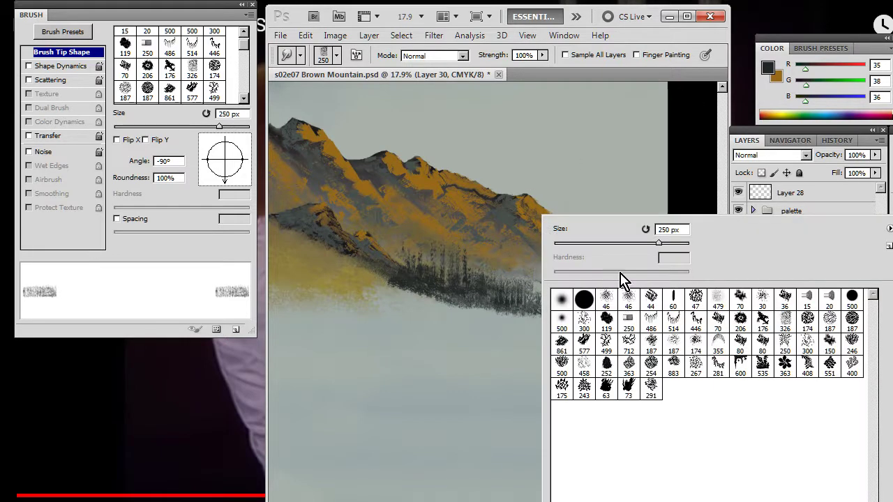
pyautogui.click(625, 348)
pyautogui.click(435, 347)
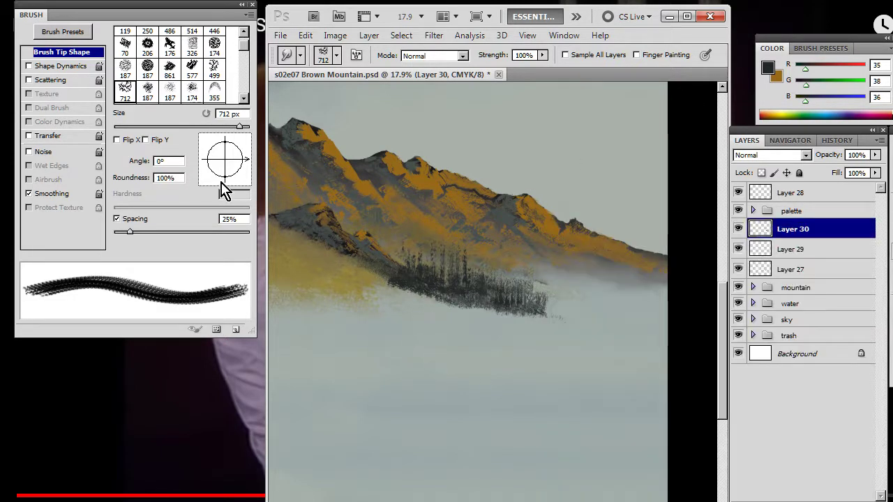
pyautogui.moveTo(220, 183); pyautogui.dragTo(250, 171)
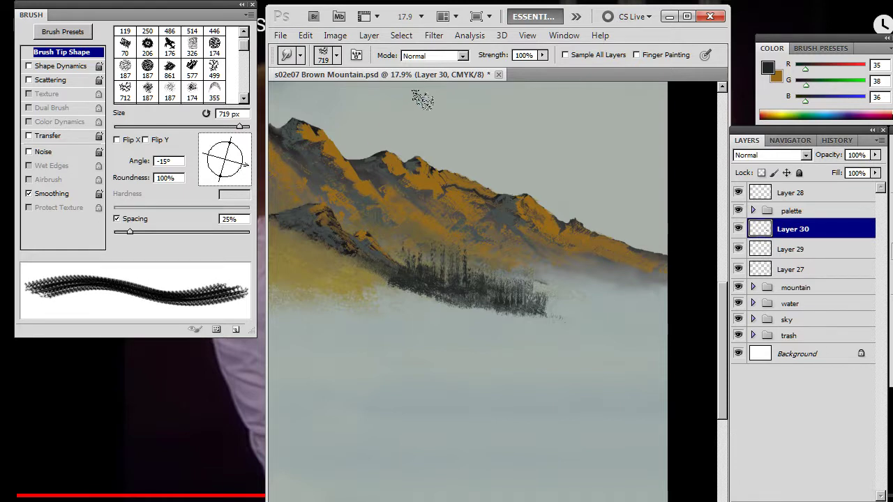
# Step: Smudge the undergrowth band's bottom edge at 50% strength, using a 199 px tip with spacing turned off
pyautogui.press('5')
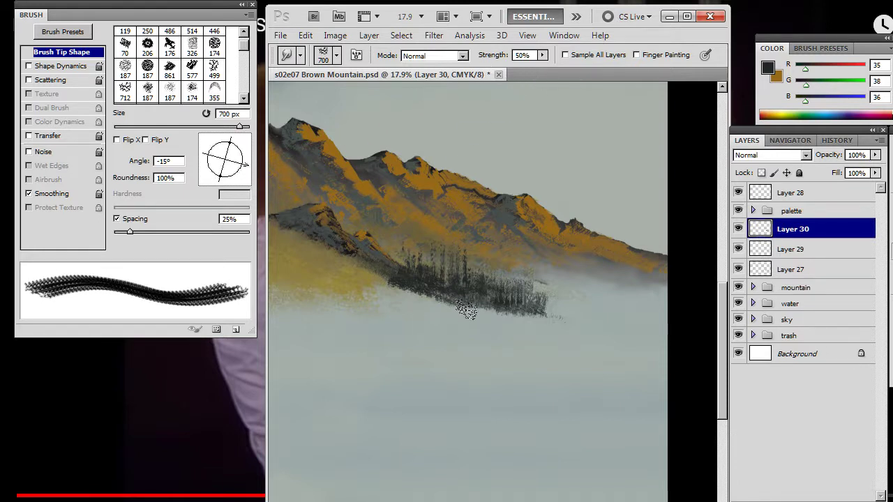
pyautogui.press('[')
pyautogui.press('[')
pyautogui.press('[')
pyautogui.press('[')
pyautogui.press('[')
pyautogui.click(118, 220)
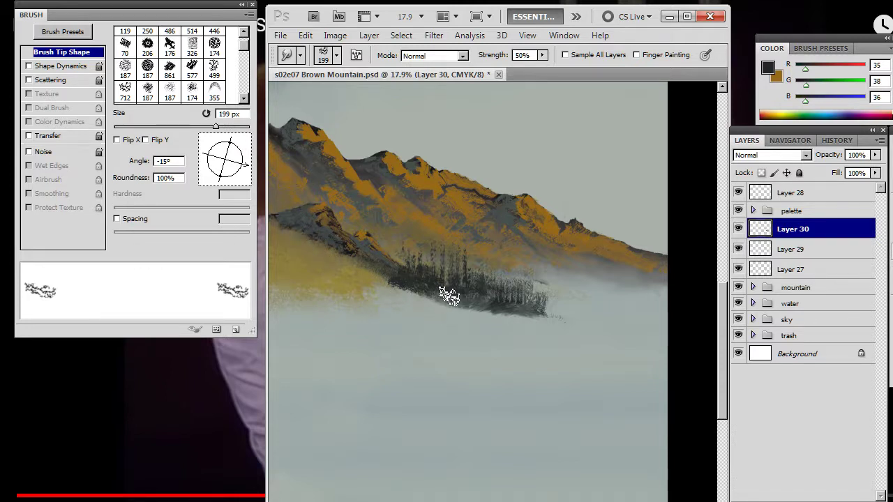
# Step: Smudge the band's left end and right end outward at 80% strength, and soften the right tail with the Eraser at 30% opacity
pyautogui.press('b')
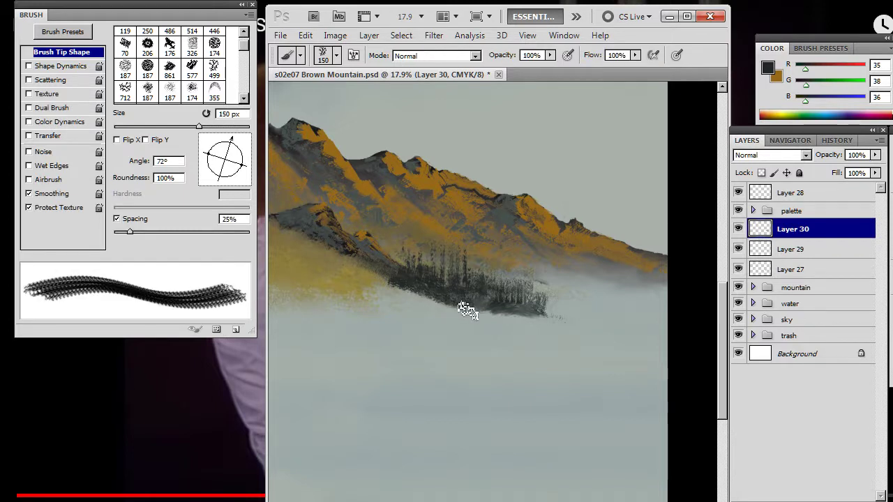
pyautogui.press('r')
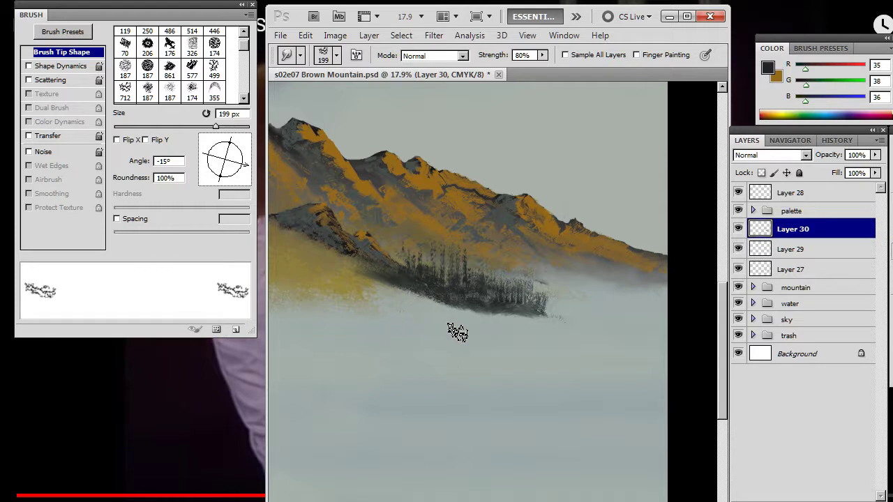
pyautogui.moveTo(490, 311)
pyautogui.mouseDown()
pyautogui.moveTo(467, 316)
pyautogui.moveTo(525, 319)
pyautogui.moveTo(483, 316)
pyautogui.moveTo(517, 328)
pyautogui.moveTo(496, 331)
pyautogui.moveTo(482, 321)
pyautogui.moveTo(476, 332)
pyautogui.moveTo(509, 327)
pyautogui.moveTo(479, 316)
pyautogui.moveTo(495, 326)
pyautogui.moveTo(490, 318)
pyautogui.moveTo(529, 322)
pyautogui.moveTo(482, 312)
pyautogui.moveTo(465, 326)
pyautogui.moveTo(509, 337)
pyautogui.moveTo(503, 321)
pyautogui.moveTo(544, 318)
pyautogui.moveTo(537, 310)
pyautogui.moveTo(551, 303)
pyautogui.moveTo(545, 287)
pyautogui.moveTo(557, 286)
pyautogui.moveTo(545, 275)
pyautogui.moveTo(535, 292)
pyautogui.moveTo(550, 286)
pyautogui.moveTo(545, 295)
pyautogui.moveTo(556, 306)
pyautogui.moveTo(508, 318)
pyautogui.moveTo(545, 309)
pyautogui.moveTo(533, 307)
pyautogui.moveTo(538, 302)
pyautogui.moveTo(549, 319)
pyautogui.moveTo(543, 303)
pyautogui.moveTo(557, 328)
pyautogui.moveTo(514, 334)
pyautogui.moveTo(480, 311)
pyautogui.moveTo(493, 326)
pyautogui.moveTo(510, 328)
pyautogui.moveTo(498, 318)
pyautogui.moveTo(528, 320)
pyautogui.moveTo(528, 343)
pyautogui.moveTo(524, 323)
pyautogui.moveTo(465, 320)
pyautogui.moveTo(534, 324)
pyautogui.mouseUp()
pyautogui.press('e')
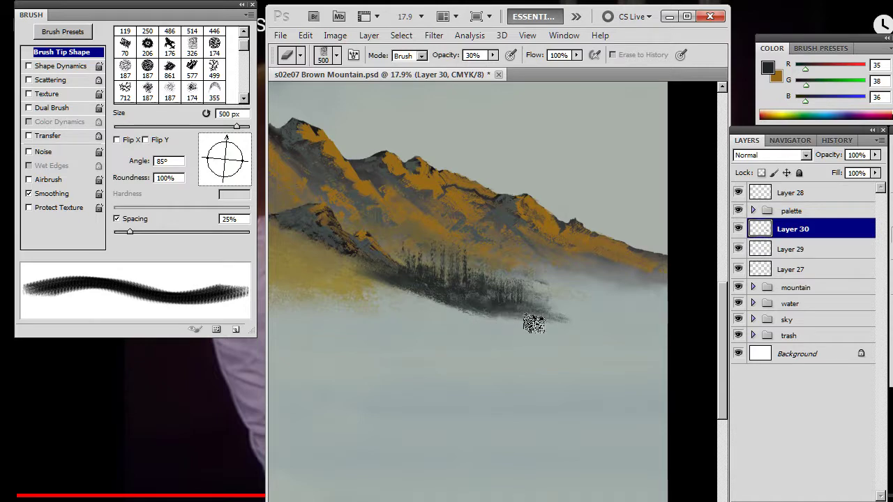
pyautogui.press('r')
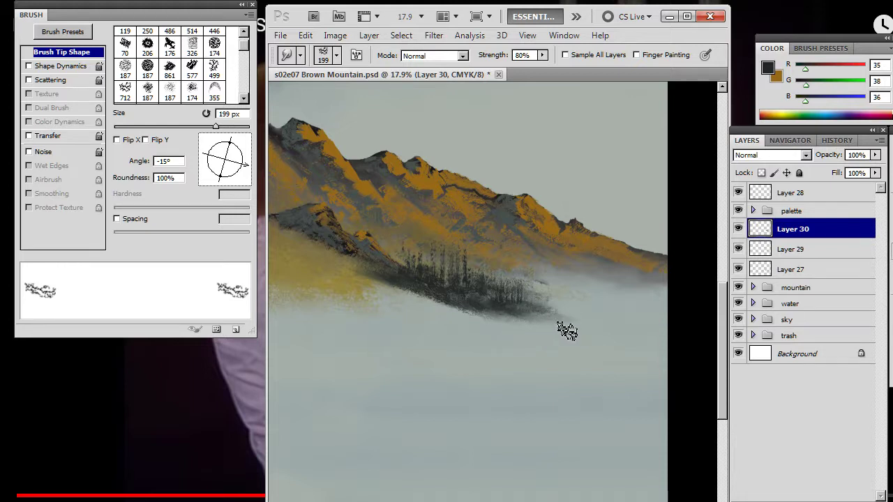
pyautogui.press('e')
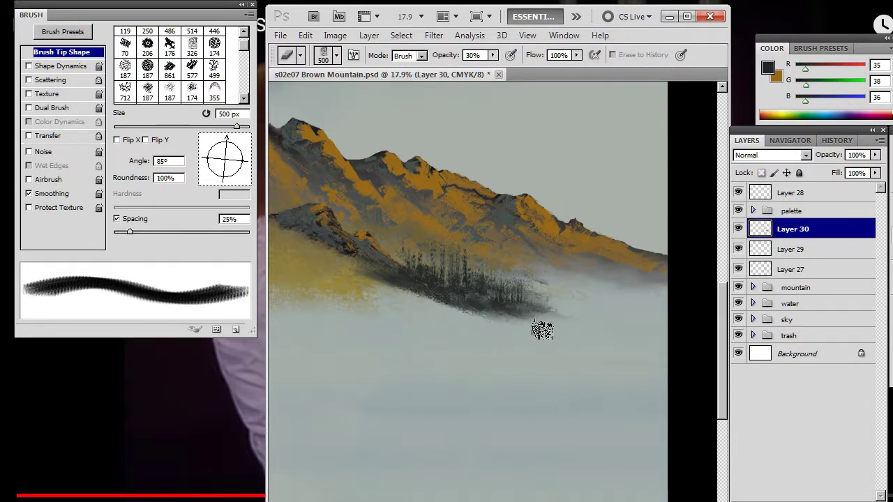
# Step: Reshape the band's lower right end by alternating Smudge strokes with the Eraser, leaving short vertical grass strokes and a ragged bottom edge
pyautogui.press('r')
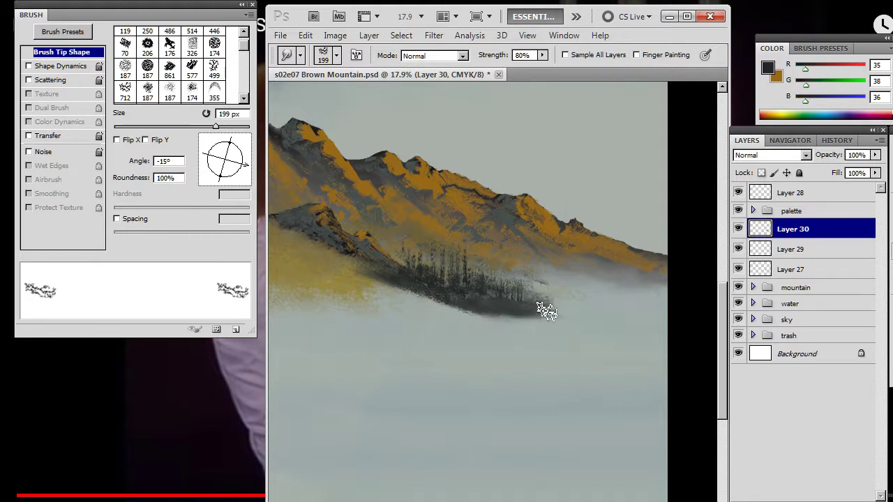
pyautogui.press('e')
pyautogui.moveTo(549, 307); pyautogui.dragTo(537, 300)
pyautogui.press('e')
pyautogui.press('r')
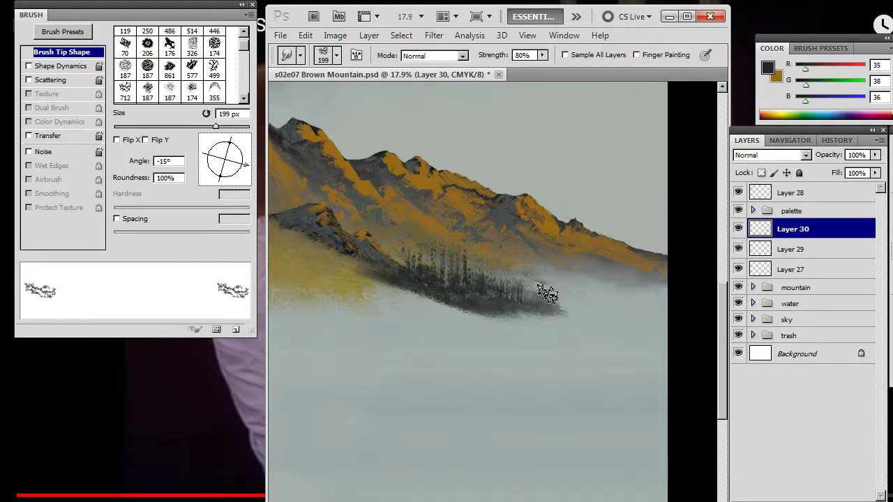
pyautogui.press('e')
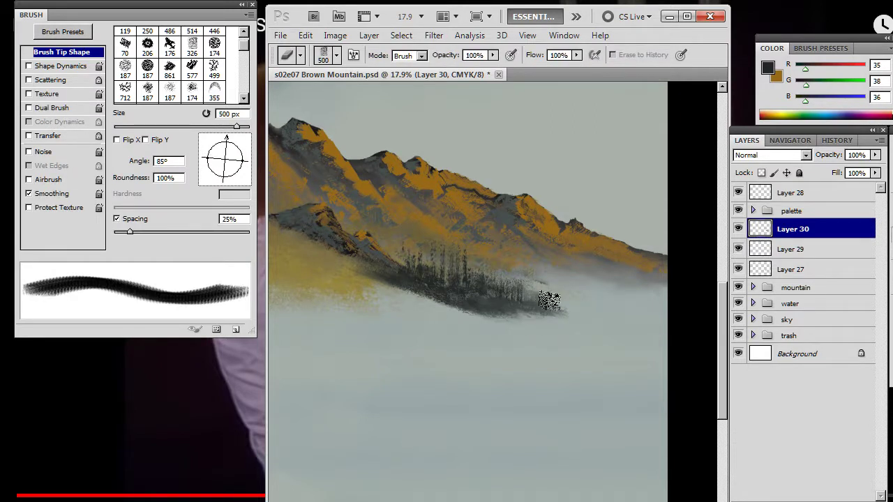
pyautogui.press('r')
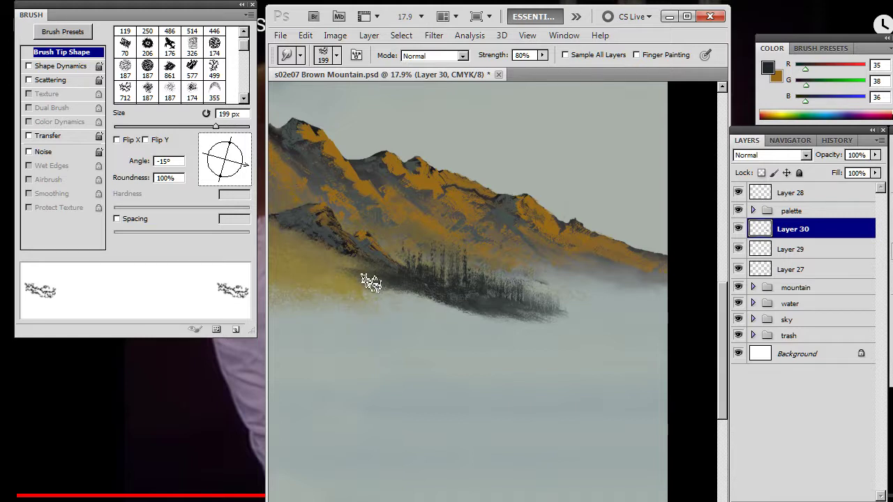
# Step: Blend the band's left end into the ridge with a 250 px Smudge, then roughen its bottom edge with Eraser and Smudge strokes
pyautogui.moveTo(371, 279)
pyautogui.mouseDown()
pyautogui.moveTo(362, 312)
pyautogui.moveTo(359, 281)
pyautogui.moveTo(353, 304)
pyautogui.moveTo(368, 265)
pyautogui.moveTo(373, 309)
pyautogui.moveTo(396, 318)
pyautogui.moveTo(409, 296)
pyautogui.mouseUp()
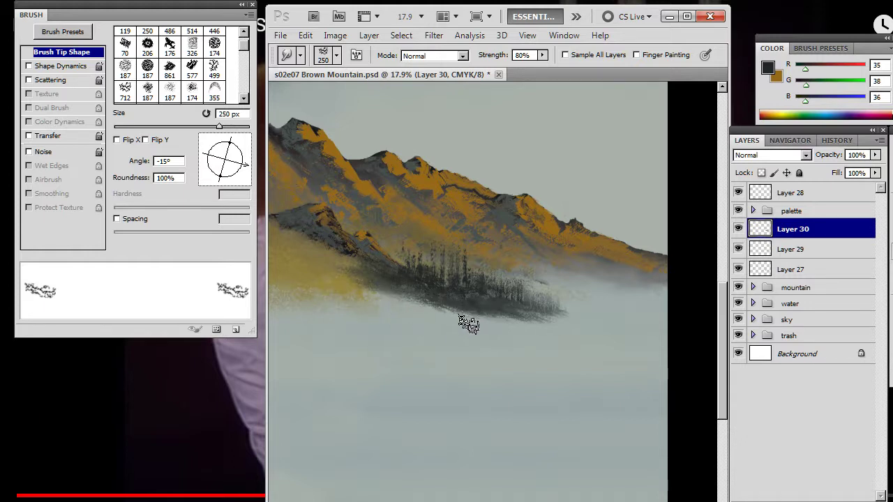
pyautogui.press('e')
pyautogui.moveTo(499, 309); pyautogui.dragTo(458, 309)
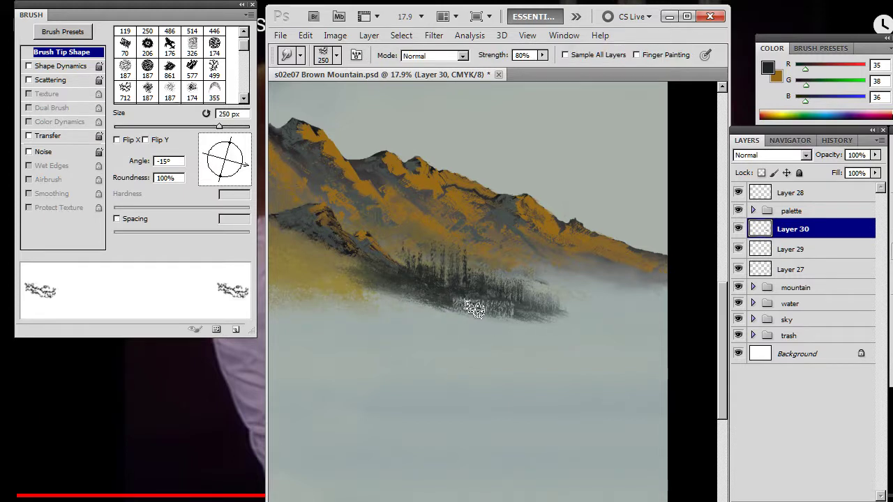
pyautogui.press('b')
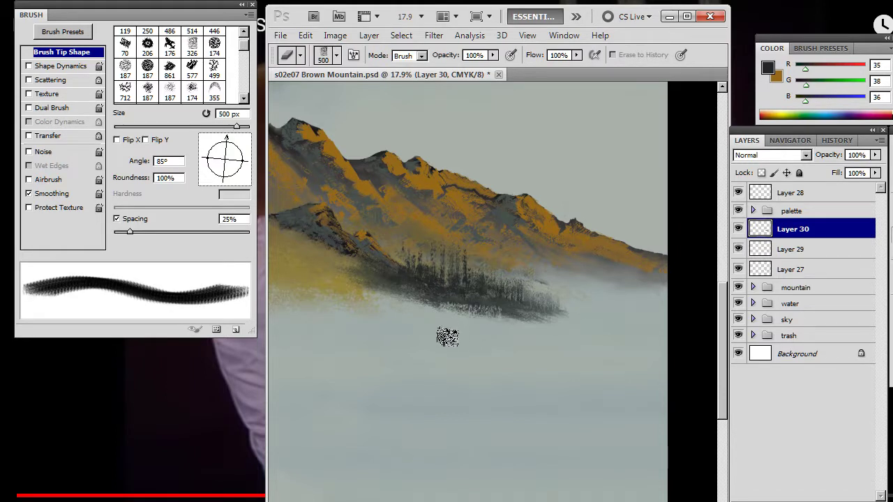
pyautogui.press('r')
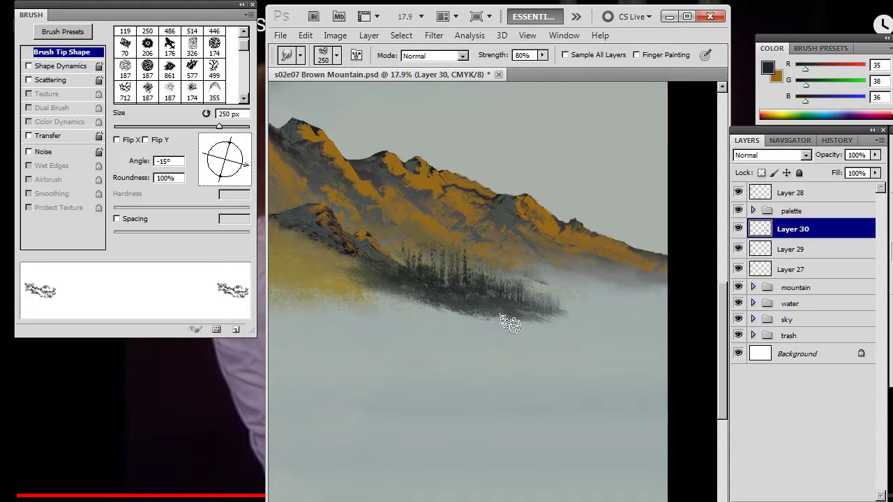
pyautogui.moveTo(562, 324); pyautogui.dragTo(492, 306)
# Step: Switch to the Bob Ross Brown Mountain video, examine the tree line at the mountain's base and return to Photoshop
pyautogui.hotkey('alt', 'Tab')
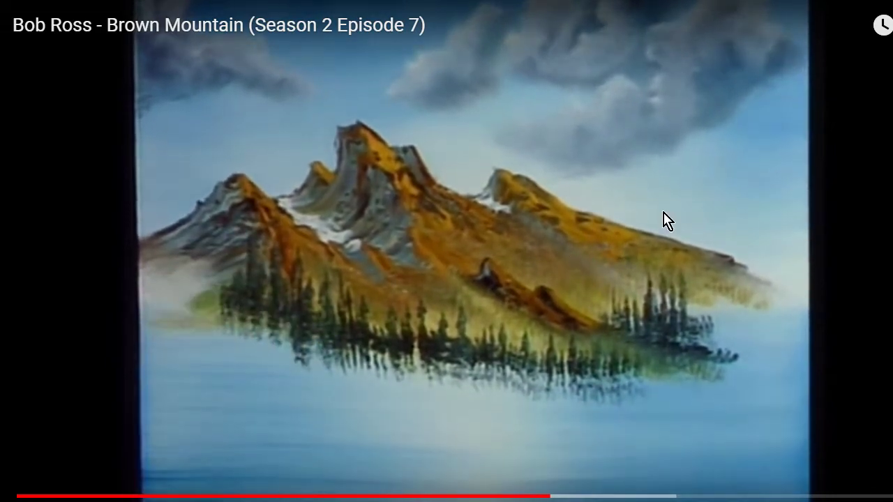
pyautogui.click(429, 373)
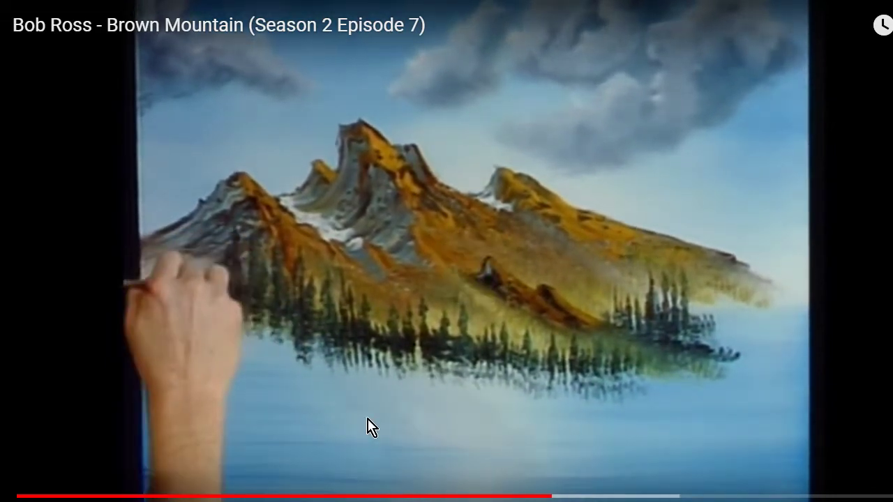
pyautogui.hotkey('alt', 'Tab')
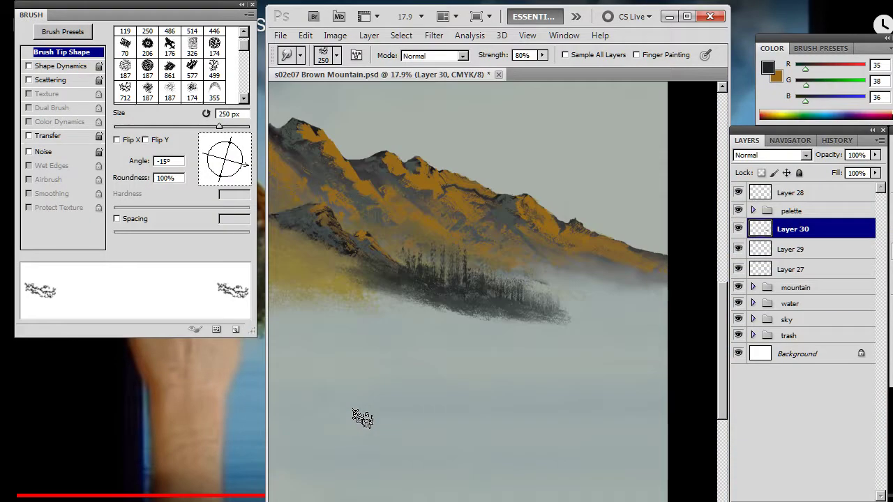
# Step: Show the whole painting and give the Brush the 326 px textured tip rotated to -91°
pyautogui.moveTo(458, 332); pyautogui.dragTo(568, 355)
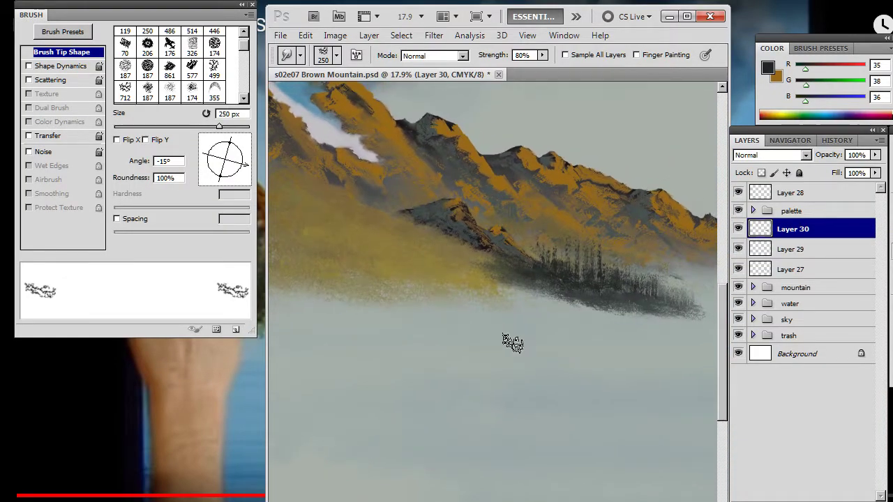
pyautogui.press('z')
pyautogui.keyDown('alt'); pyautogui.click(496, 335); pyautogui.keyUp('alt')
pyautogui.moveTo(496, 334)
pyautogui.mouseDown()
pyautogui.moveTo(462, 327)
pyautogui.moveTo(456, 337)
pyautogui.moveTo(465, 309)
pyautogui.mouseUp()
pyautogui.press('b')
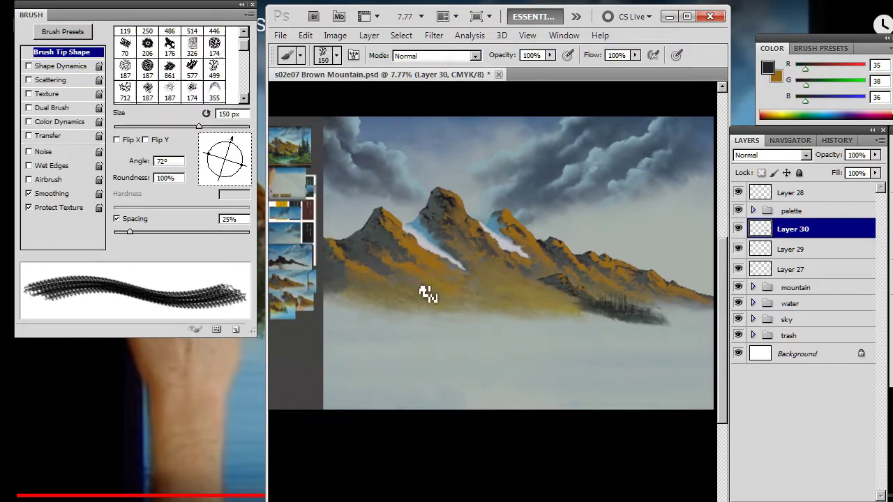
pyautogui.rightClick(415, 306)
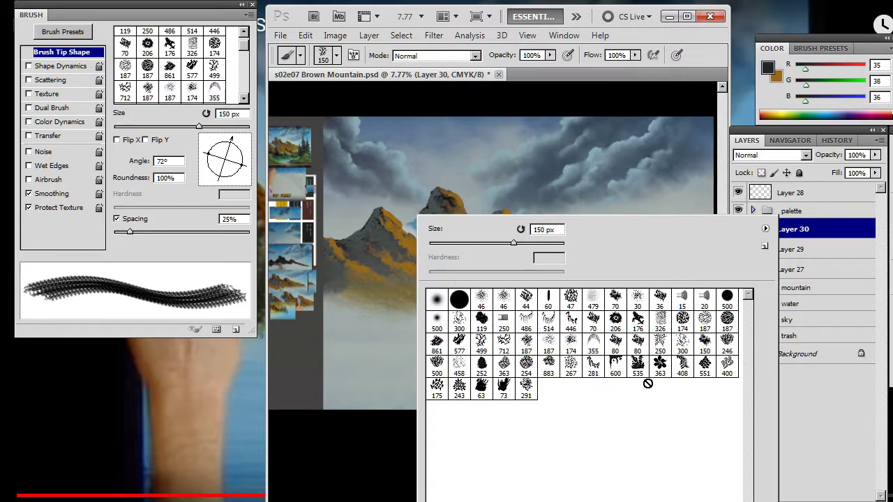
pyautogui.click(660, 318)
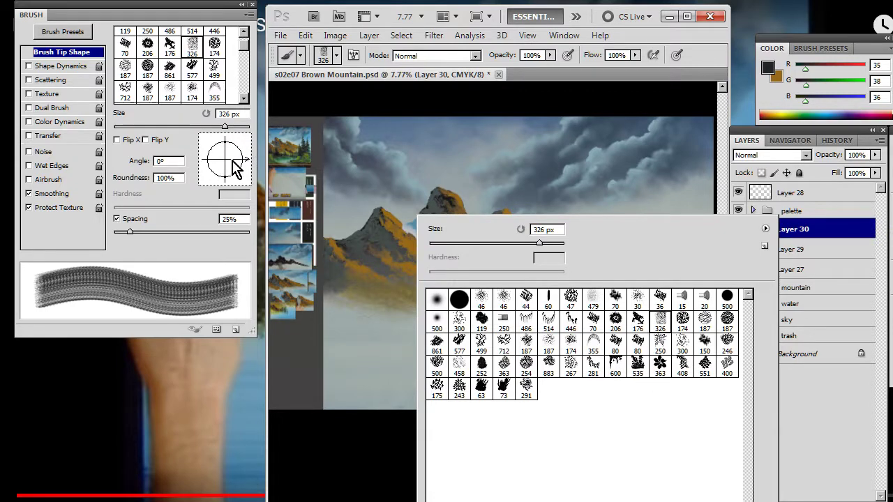
pyautogui.click(244, 171)
pyautogui.moveTo(244, 171); pyautogui.dragTo(221, 187)
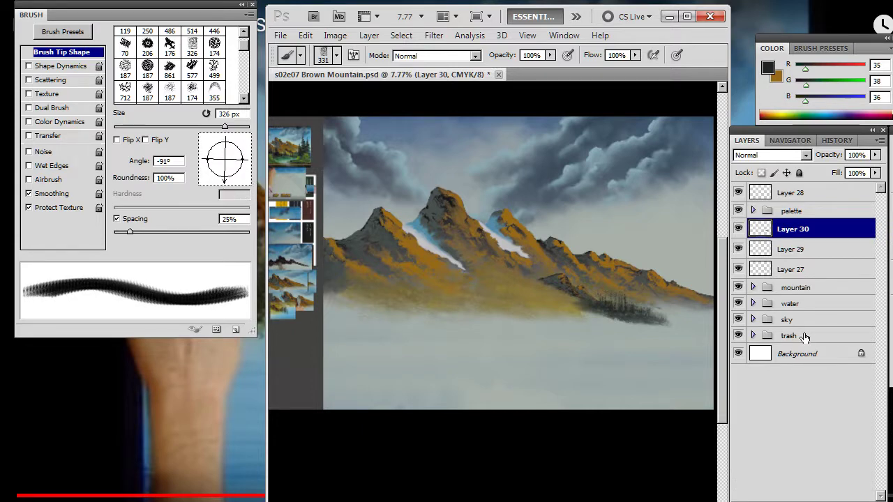
# Step: Group Layers 27, 29 and 30 and add a new layer above the group
pyautogui.keyDown('shift'); pyautogui.click(823, 271); pyautogui.keyUp('shift')
pyautogui.hotkey('ctrl', 'g')
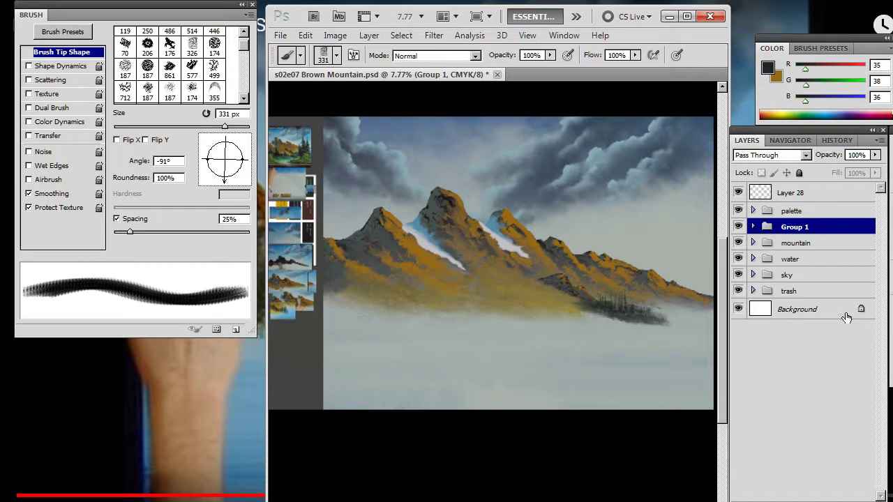
pyautogui.click(834, 497)
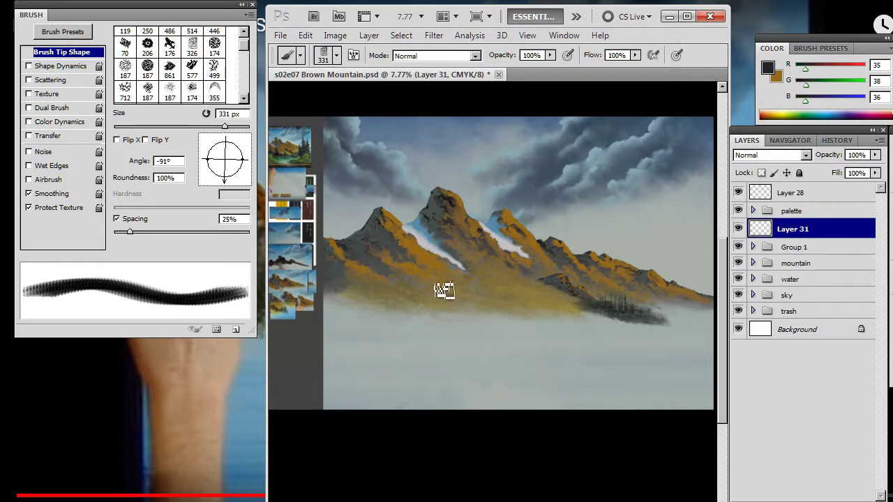
# Step: Enlarge the Brush to 1500 px and paint a dark band of vertical tree strokes along the left mountain's base
pyautogui.press(']')
pyautogui.press(']')
pyautogui.press(']')
pyautogui.press(']')
pyautogui.press(']')
pyautogui.press(']')
pyautogui.press(']')
pyautogui.press(']')
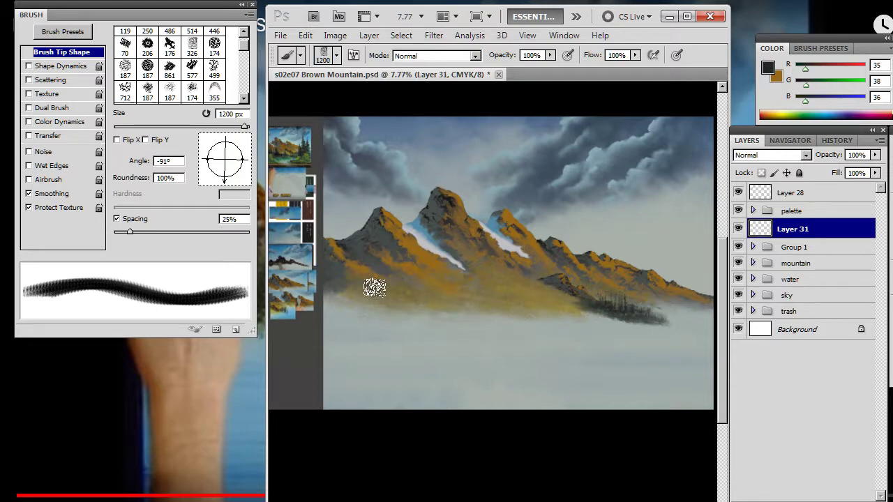
pyautogui.press(']')
pyautogui.moveTo(361, 281)
pyautogui.mouseDown()
pyautogui.moveTo(362, 291)
pyautogui.moveTo(403, 299)
pyautogui.moveTo(424, 331)
pyautogui.moveTo(427, 319)
pyautogui.mouseUp()
# Step: Enlarge the Eraser and thin the lower part of the new tree band
pyautogui.press('e')
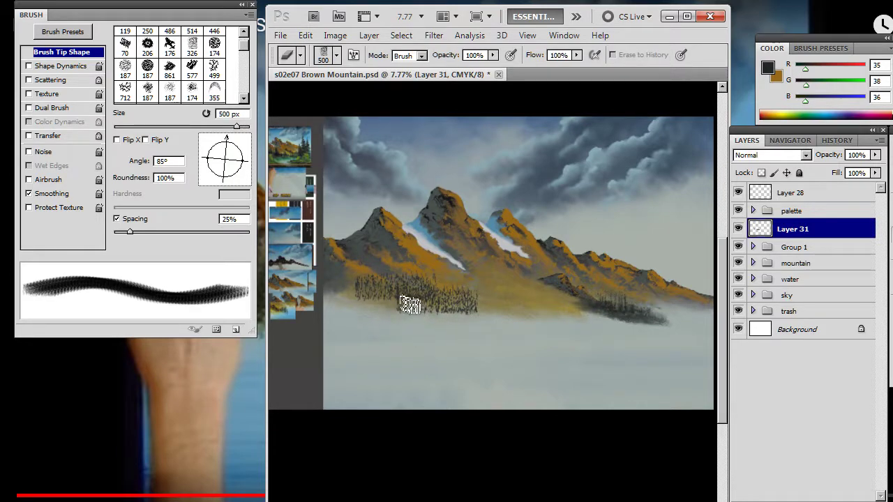
pyautogui.press(']')
pyautogui.press(']')
pyautogui.moveTo(379, 297); pyautogui.dragTo(445, 327)
# Step: Repaint the tree band more densely with the Brush and extend it right along the mountain's base toward the foreground ridge
pyautogui.press('b')
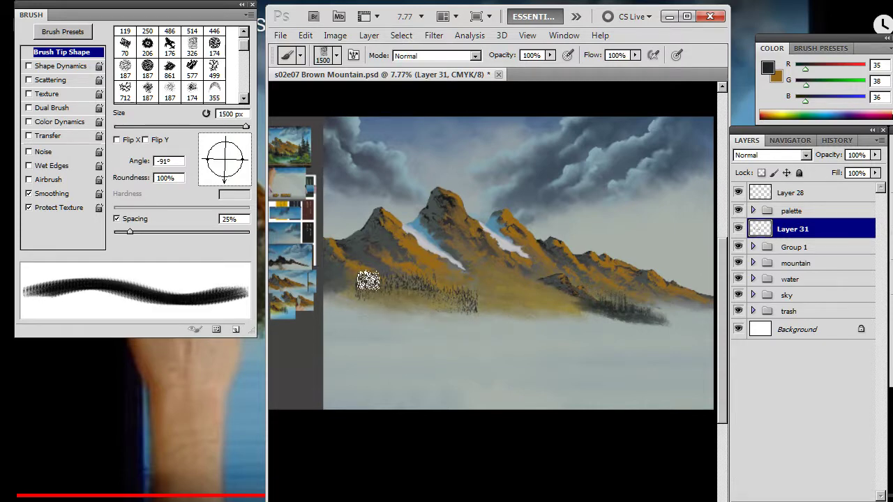
pyautogui.moveTo(365, 275); pyautogui.dragTo(376, 311)
pyautogui.moveTo(420, 289)
pyautogui.mouseDown()
pyautogui.moveTo(457, 330)
pyautogui.moveTo(469, 303)
pyautogui.moveTo(486, 344)
pyautogui.moveTo(506, 328)
pyautogui.moveTo(498, 307)
pyautogui.moveTo(476, 300)
pyautogui.moveTo(495, 362)
pyautogui.moveTo(505, 325)
pyautogui.moveTo(471, 298)
pyautogui.moveTo(454, 316)
pyautogui.moveTo(466, 295)
pyautogui.mouseUp()
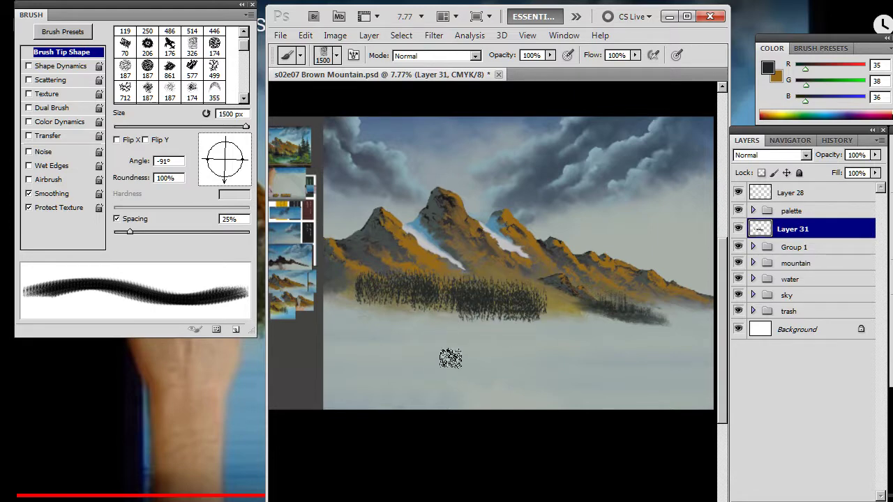
# Step: Extend the dark tree band farther right toward the foreground ridge and thin its lower part with the Eraser
pyautogui.moveTo(462, 339)
pyautogui.mouseDown()
pyautogui.moveTo(502, 314)
pyautogui.moveTo(496, 307)
pyautogui.moveTo(492, 330)
pyautogui.mouseUp()
pyautogui.press('e')
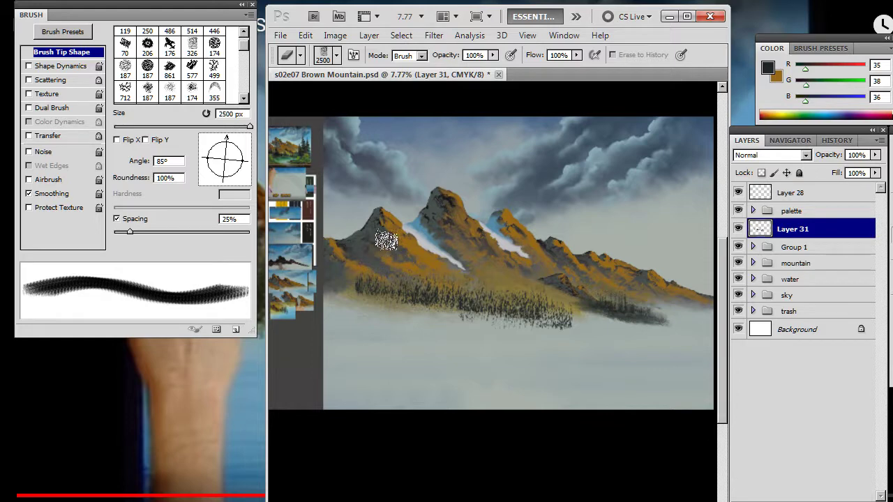
# Step: Enlarge the Brush to 2500 px and add a new layer above Layer 31
pyautogui.press('b')
pyautogui.press(']')
pyautogui.press(']')
pyautogui.press(']')
pyautogui.press(']')
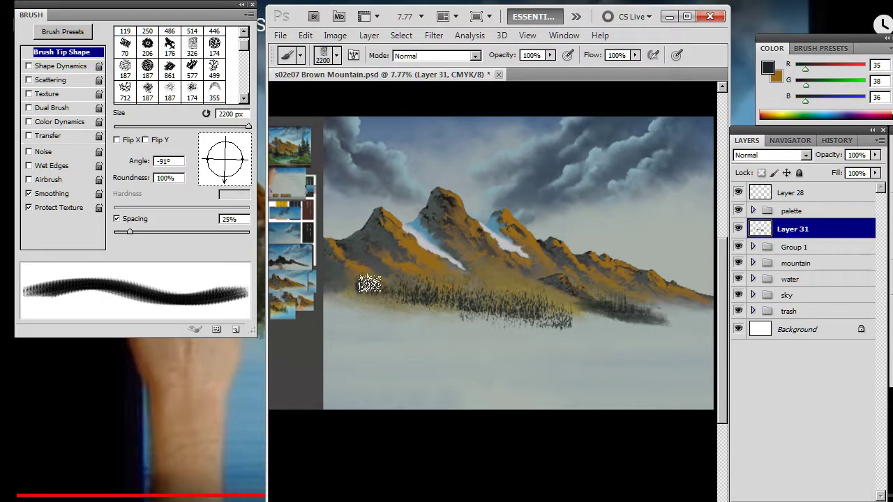
pyautogui.press(']')
pyautogui.press(']')
pyautogui.press(']')
pyautogui.hotkey('ctrl', 'shift', 'alt', 'n')
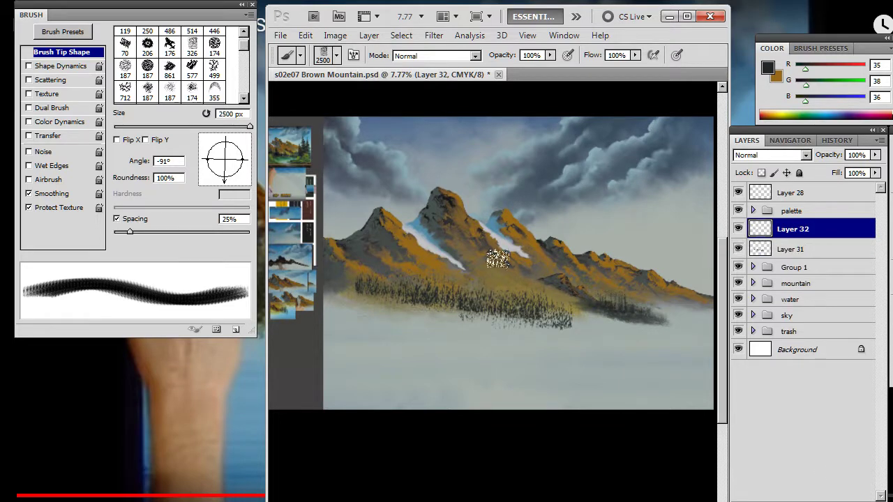
# Step: Paint more dark trees along the whole band with the Brush angled at -98° and trim their lower edge with the Eraser
pyautogui.moveTo(225, 187); pyautogui.dragTo(220, 190)
pyautogui.click(347, 269)
pyautogui.click(348, 269)
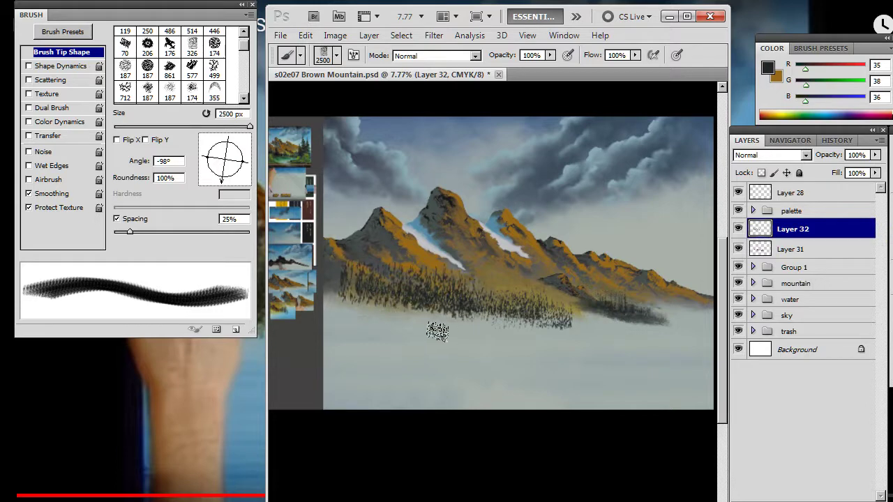
pyautogui.click(466, 296)
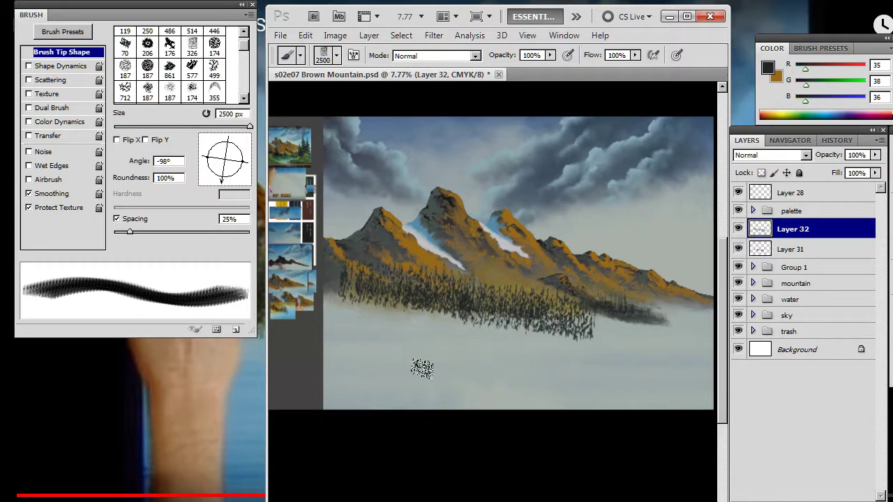
pyautogui.press('e')
pyautogui.moveTo(541, 318)
pyautogui.mouseDown()
pyautogui.moveTo(508, 339)
pyautogui.moveTo(583, 325)
pyautogui.mouseUp()
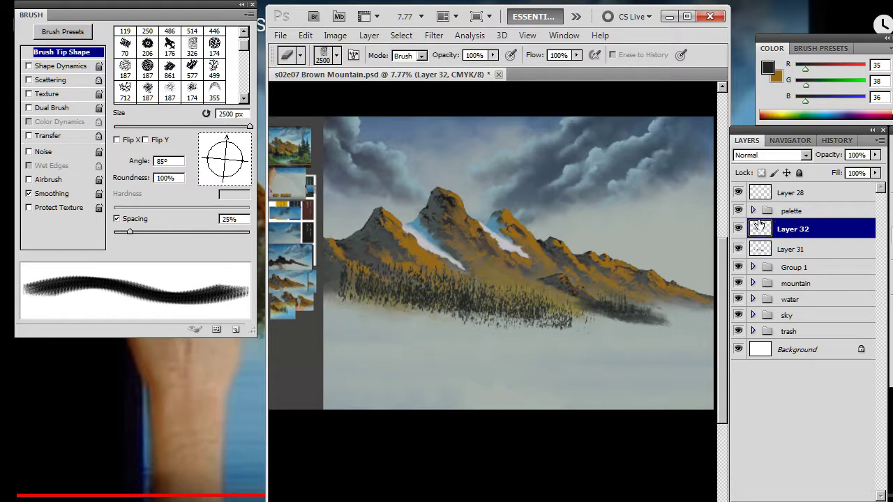
# Step: Merge Layer 32 down into Layer 31 and add a new empty layer above it
pyautogui.rightClick(810, 238)
pyautogui.click(847, 480)
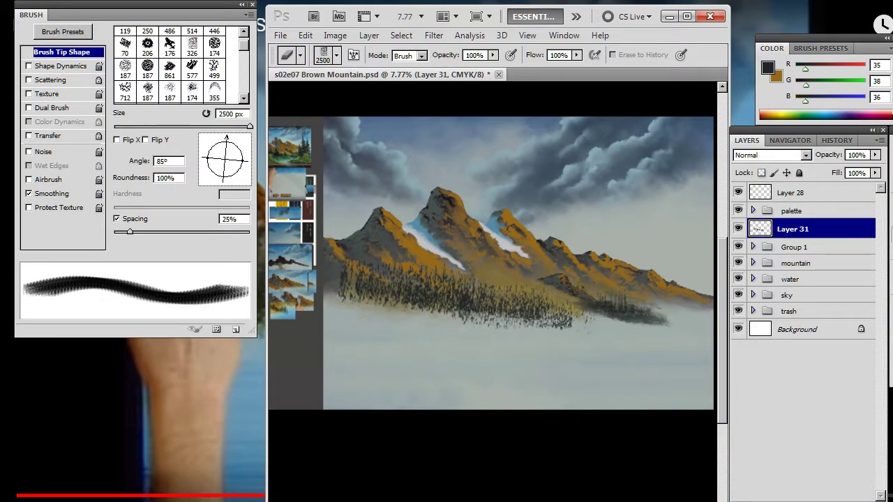
pyautogui.click(845, 501)
pyautogui.press('b')
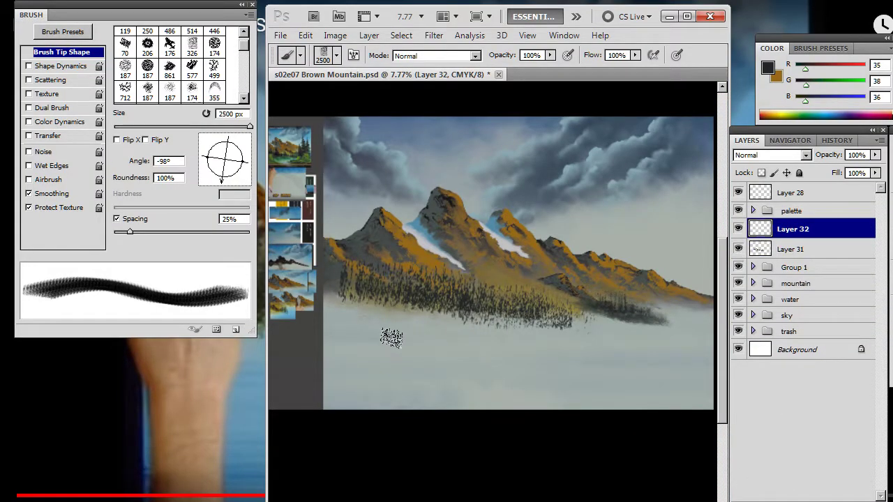
# Step: On Layer 31, set the Eraser to the 712 px textured tip at -17° and trim the tree band's lower edge
pyautogui.click(788, 249)
pyautogui.press('e')
pyautogui.rightClick(522, 359)
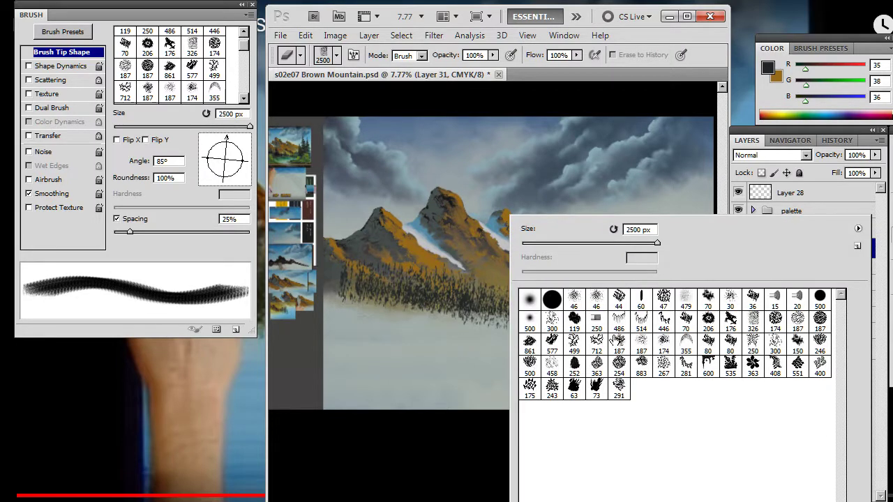
pyautogui.doubleClick(595, 342)
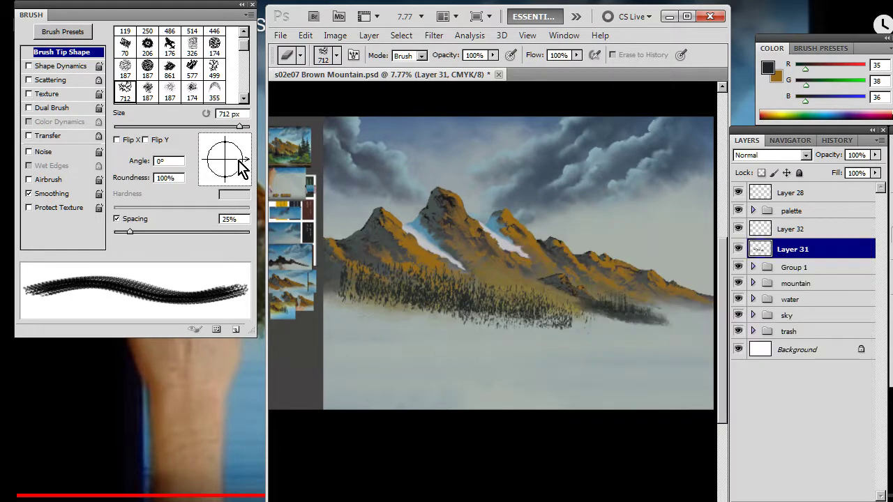
pyautogui.moveTo(238, 161); pyautogui.dragTo(239, 167)
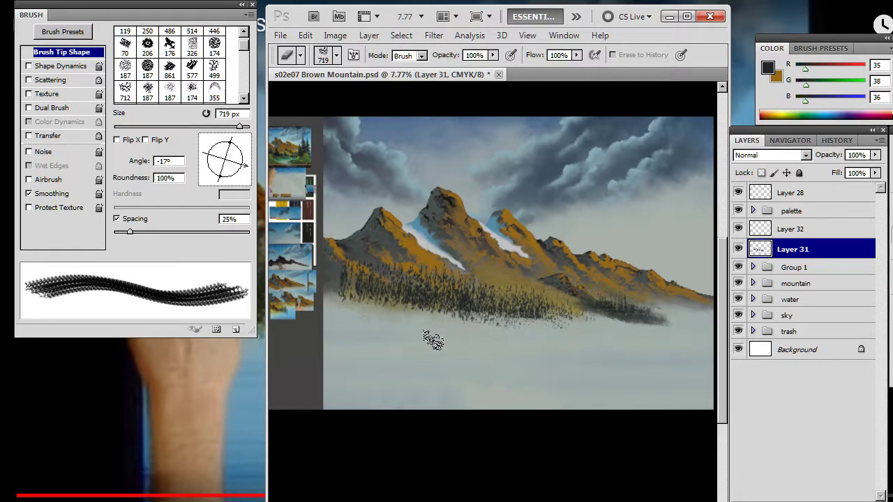
# Step: Transform the tree band on Layer 31, skewing it about 3° downward to the right and shifting it slightly right
pyautogui.press('m')
pyautogui.rightClick(414, 252)
pyautogui.click(498, 362)
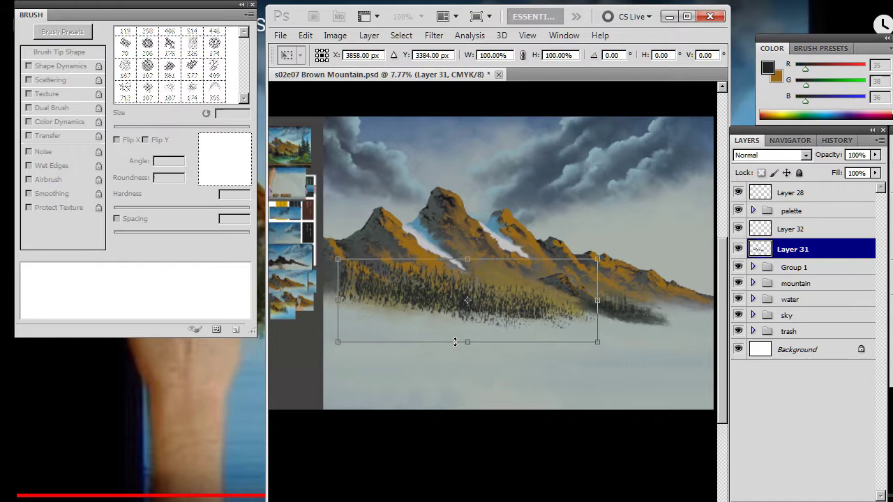
pyautogui.rightClick(516, 229)
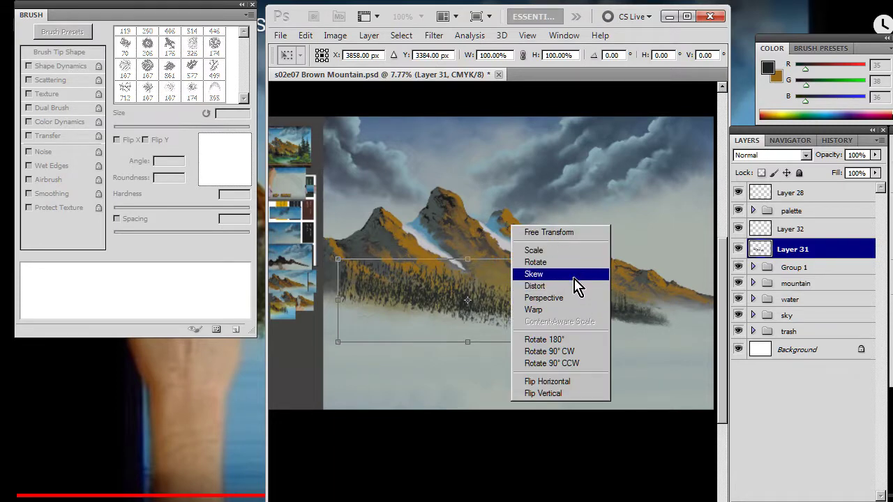
pyautogui.click(577, 276)
pyautogui.moveTo(602, 311); pyautogui.dragTo(601, 315)
pyautogui.moveTo(535, 288); pyautogui.dragTo(576, 296)
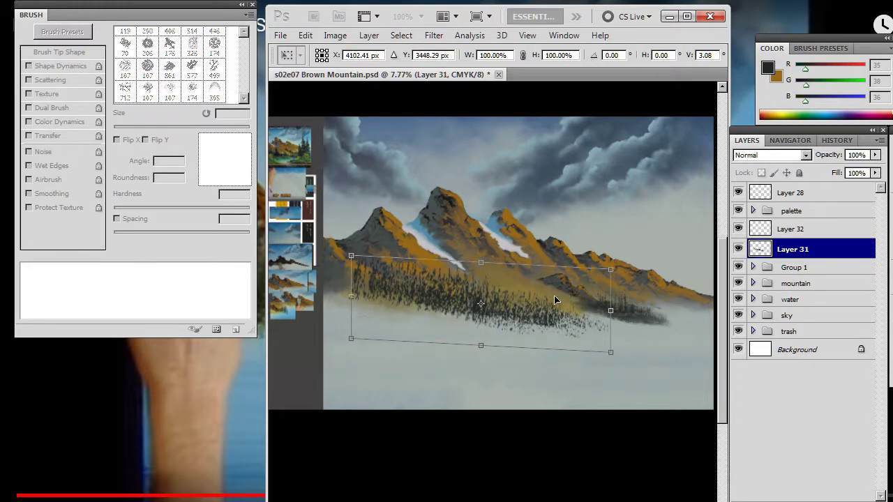
pyautogui.moveTo(554, 295); pyautogui.dragTo(552, 293)
pyautogui.press('Return')
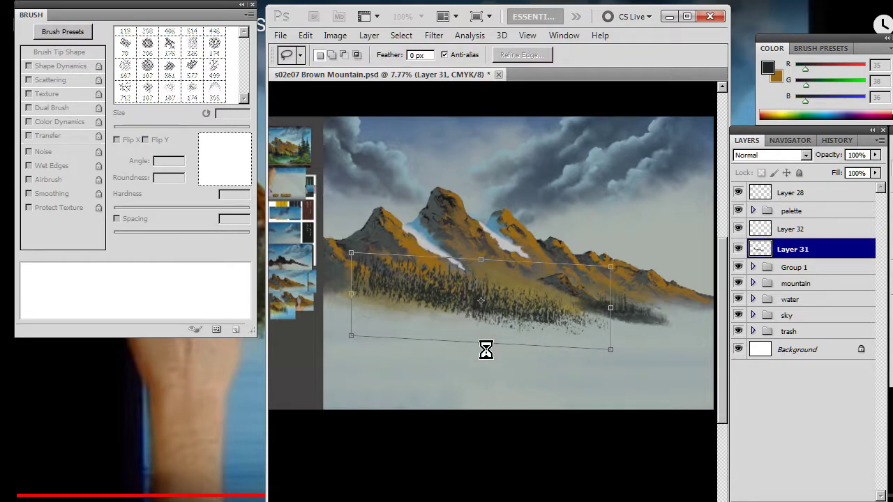
# Step: Clean up the lower edge of the skewed tree band with the Eraser
pyautogui.press('b')
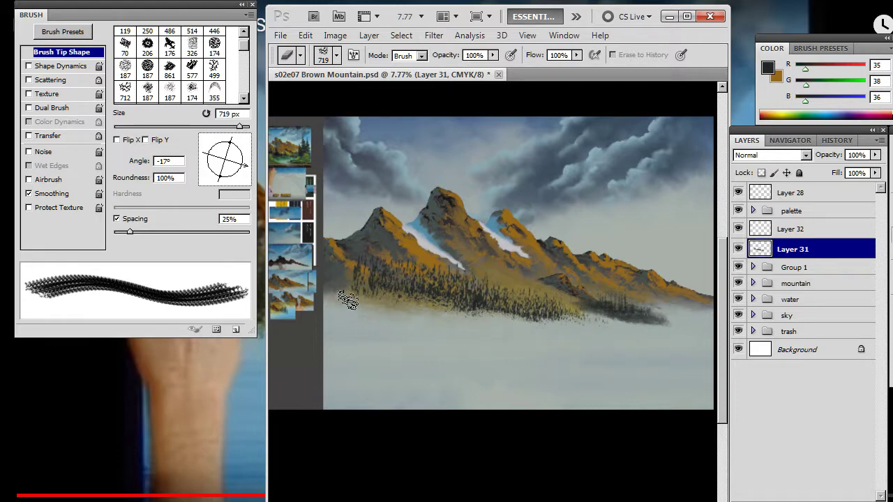
pyautogui.press('b')
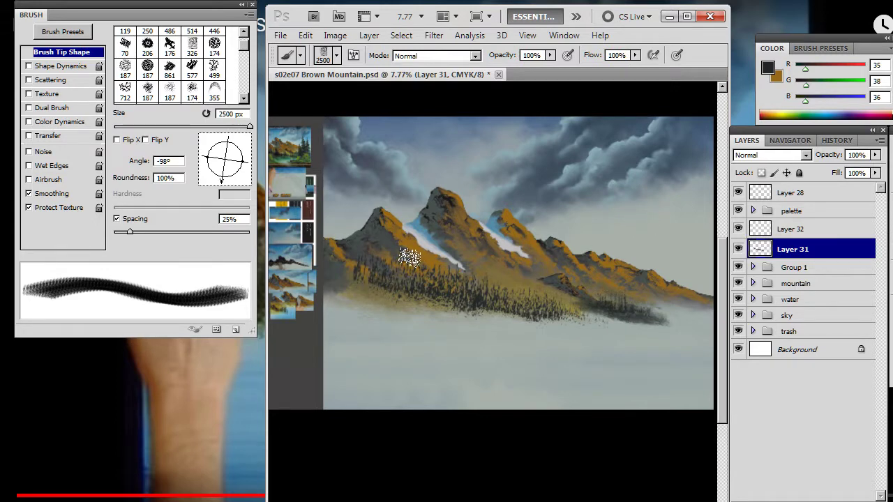
# Step: Give the Smudge tool the 326 px bristle tip at a -90° angle
pyautogui.press('r')
pyautogui.press(']')
pyautogui.press(']')
pyautogui.press(']')
pyautogui.press(']')
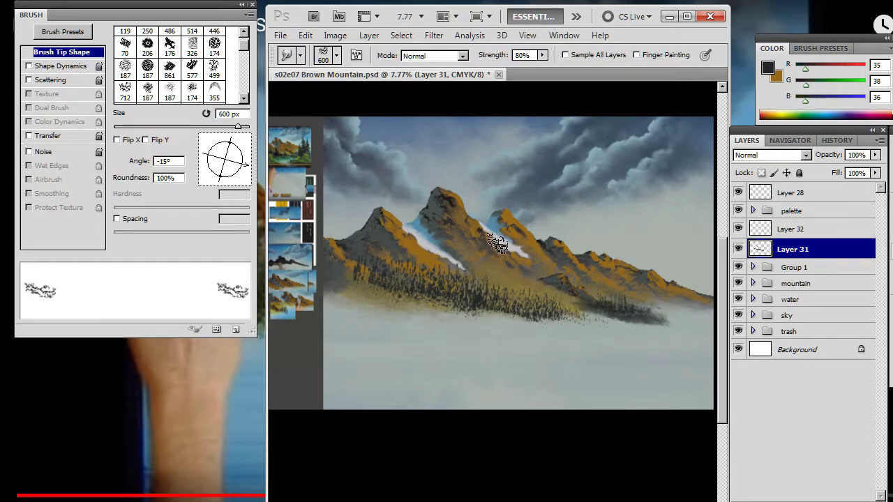
pyautogui.rightClick(523, 223)
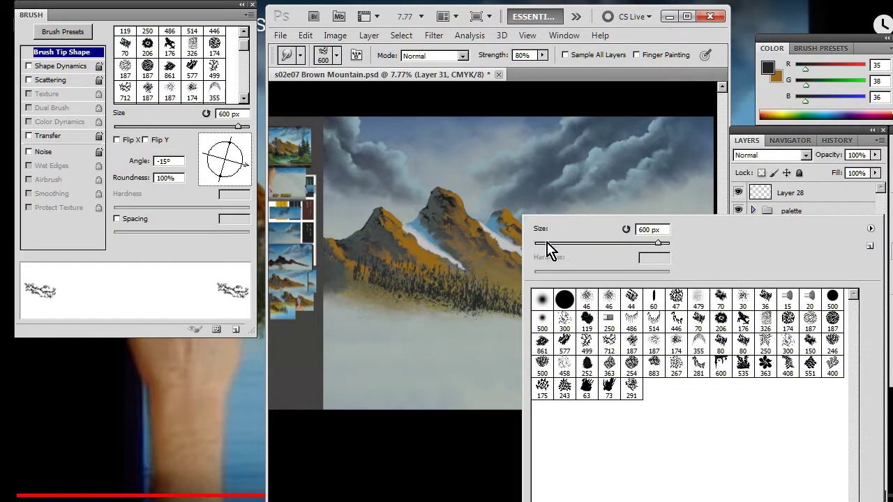
pyautogui.click(766, 323)
pyautogui.click(249, 168)
pyautogui.moveTo(248, 161)
pyautogui.mouseDown()
pyautogui.moveTo(225, 184)
pyautogui.moveTo(238, 188)
pyautogui.mouseUp()
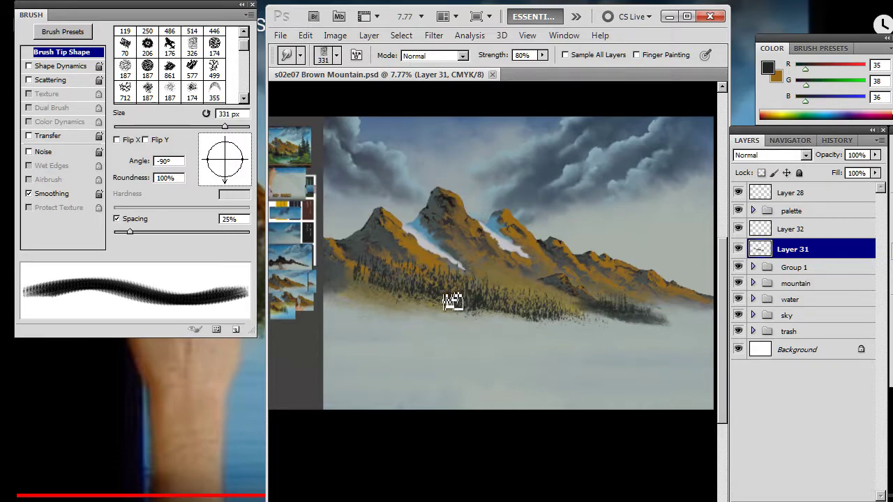
# Step: Enlarge the Smudge tip to 1012 px, turn off its spacing and smudge the left and middle of the tree band
pyautogui.press('z')
pyautogui.moveTo(436, 294); pyautogui.dragTo(496, 286)
pyautogui.moveTo(472, 347); pyautogui.dragTo(492, 308)
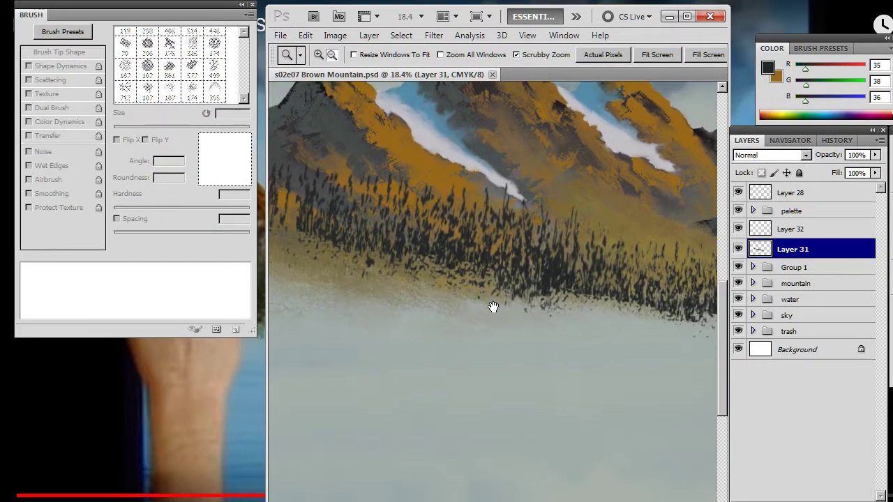
pyautogui.press('z')
pyautogui.moveTo(524, 281)
pyautogui.mouseDown()
pyautogui.moveTo(455, 253)
pyautogui.moveTo(481, 261)
pyautogui.mouseUp()
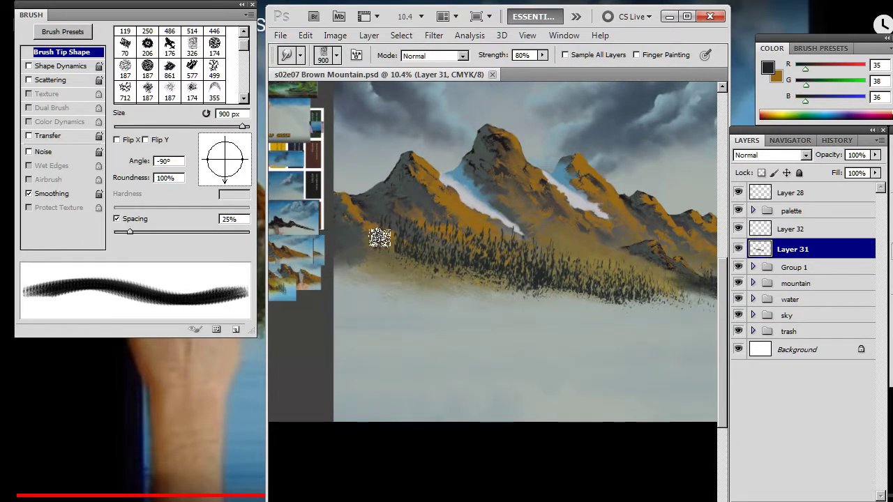
pyautogui.press(']')
pyautogui.click(118, 220)
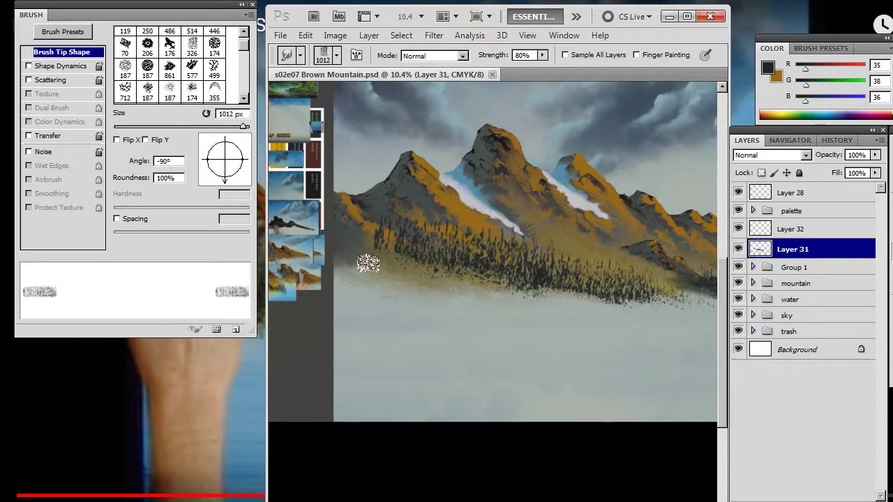
pyautogui.moveTo(372, 227); pyautogui.dragTo(375, 304)
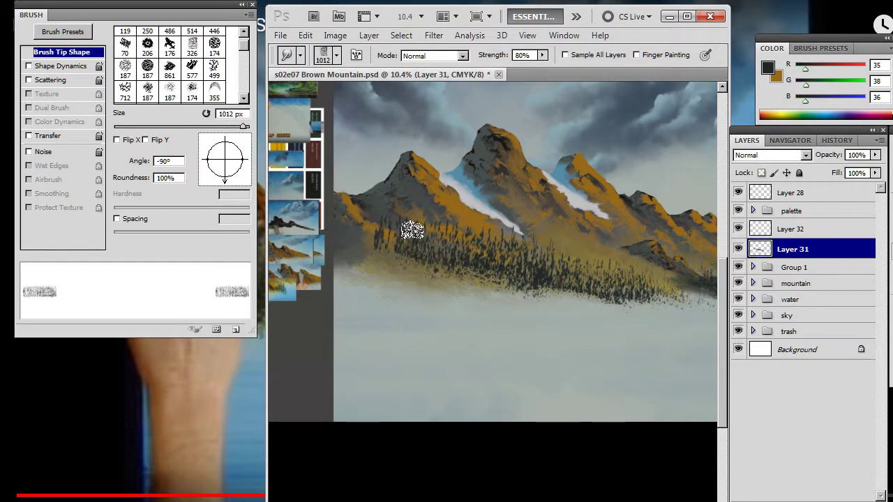
pyautogui.moveTo(412, 230)
pyautogui.mouseDown()
pyautogui.moveTo(420, 287)
pyautogui.moveTo(454, 303)
pyautogui.moveTo(448, 257)
pyautogui.moveTo(467, 191)
pyautogui.moveTo(494, 235)
pyautogui.moveTo(500, 288)
pyautogui.moveTo(490, 245)
pyautogui.moveTo(493, 283)
pyautogui.moveTo(521, 318)
pyautogui.moveTo(521, 270)
pyautogui.moveTo(525, 331)
pyautogui.moveTo(530, 314)
pyautogui.moveTo(509, 272)
pyautogui.moveTo(508, 317)
pyautogui.moveTo(512, 219)
pyautogui.moveTo(522, 221)
pyautogui.moveTo(555, 300)
pyautogui.mouseUp()
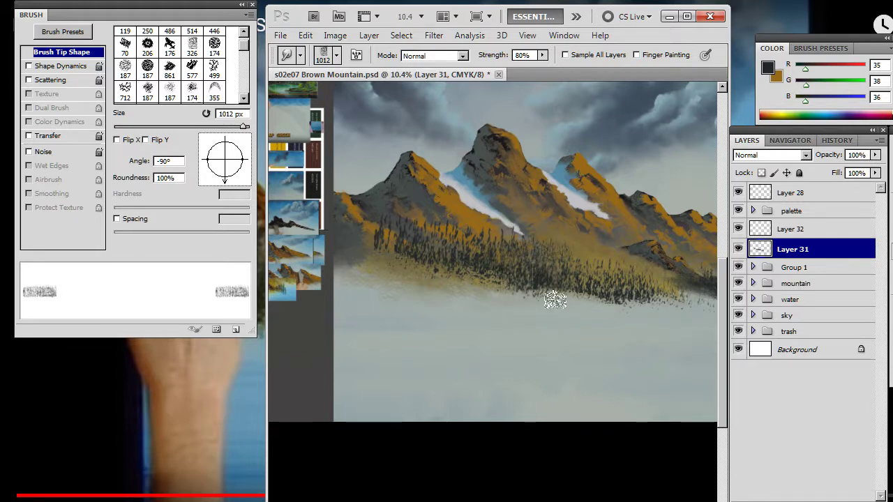
# Step: Set the Smudge tip to 1405 px with 28% roundness and continue softening the tree band on Layer 31
pyautogui.press('e')
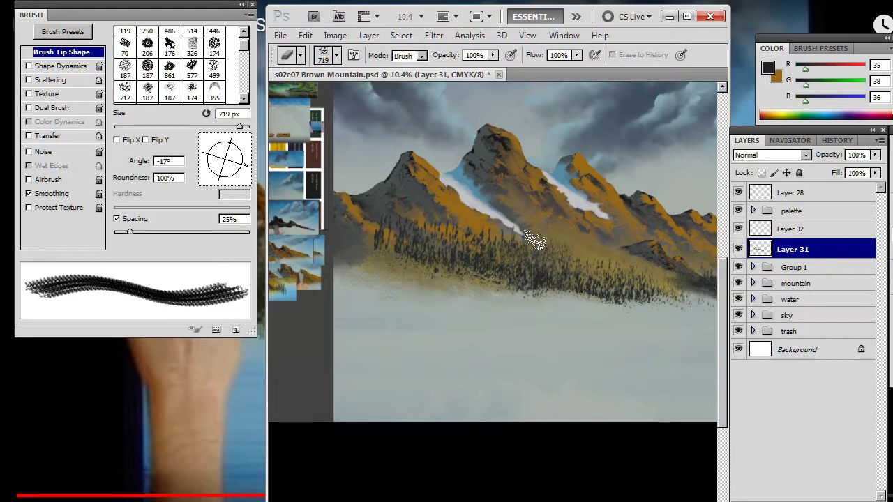
pyautogui.press('r')
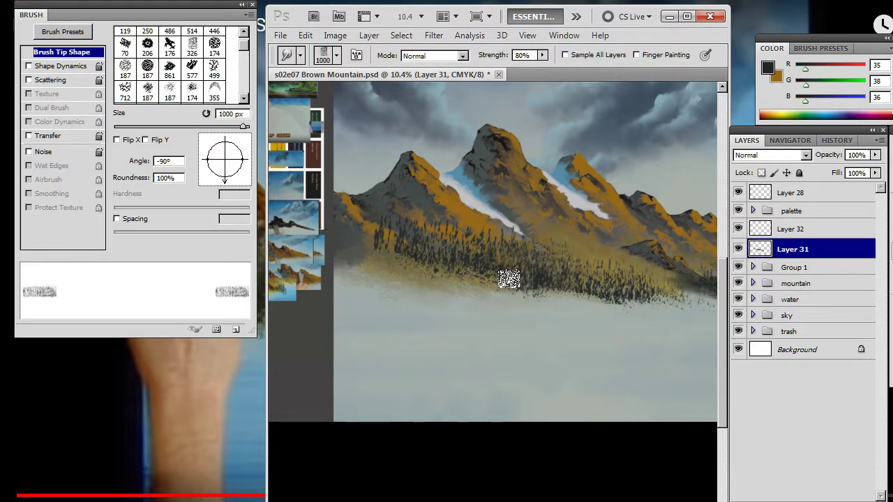
pyautogui.press(']')
pyautogui.press(']')
pyautogui.moveTo(209, 160)
pyautogui.mouseDown()
pyautogui.moveTo(225, 180)
pyautogui.moveTo(220, 159)
pyautogui.mouseUp()
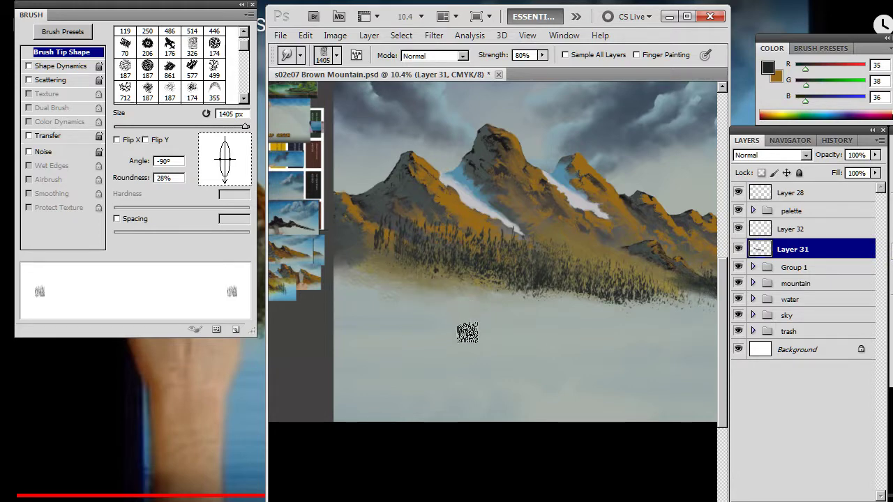
# Step: On Layer 32, set the Brush to the 60 px elliptical tip at 600 px with 8% roundness
pyautogui.click(807, 228)
pyautogui.press('b')
pyautogui.rightClick(534, 219)
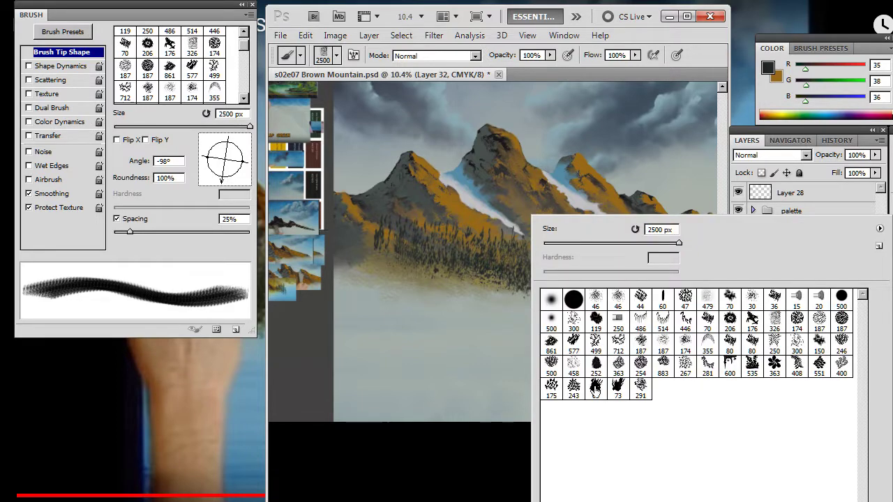
pyautogui.click(665, 299)
pyautogui.click(444, 450)
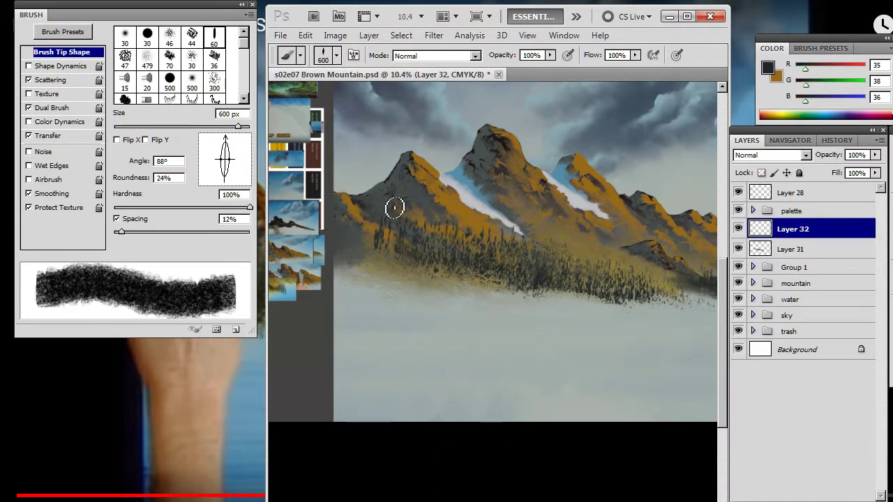
pyautogui.moveTo(222, 166); pyautogui.dragTo(224, 163)
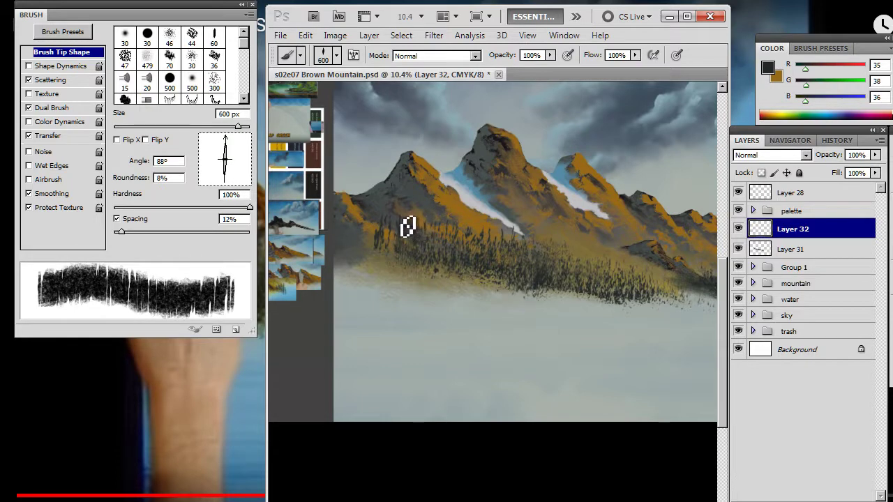
# Step: Set the brush spacing to 76% and paint a row of tall, thin vertical trees over the band's left and middle
pyautogui.moveTo(408, 226)
pyautogui.mouseDown()
pyautogui.moveTo(494, 248)
pyautogui.moveTo(483, 276)
pyautogui.mouseUp()
pyautogui.hotkey('ctrl', 'z')
pyautogui.moveTo(126, 234); pyautogui.dragTo(169, 236)
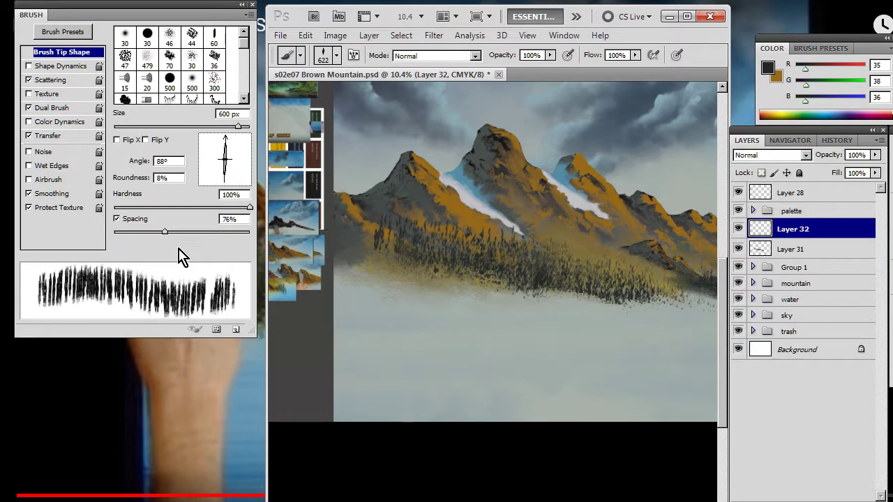
pyautogui.moveTo(457, 236)
pyautogui.mouseDown()
pyautogui.moveTo(542, 268)
pyautogui.moveTo(583, 295)
pyautogui.moveTo(572, 313)
pyautogui.mouseUp()
# Step: Set the Smudge tip to -97° and 80% roundness and smudge the lower ends of the tall trees
pyautogui.press('e')
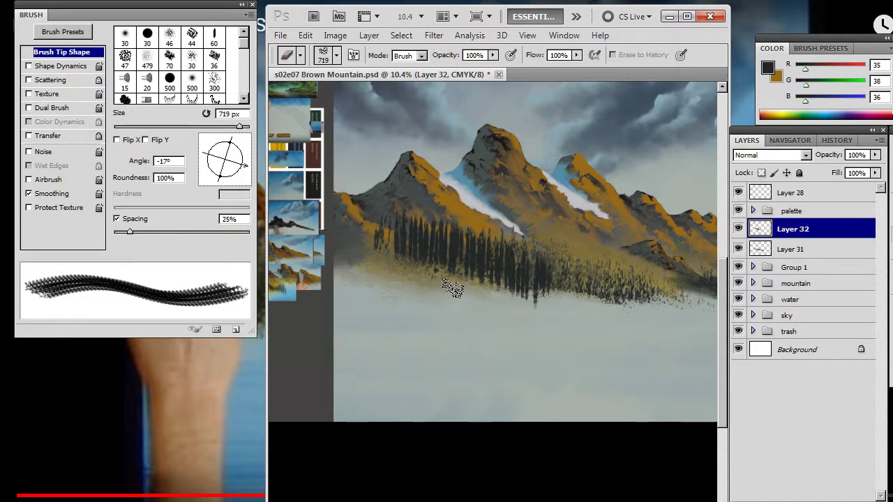
pyautogui.press('r')
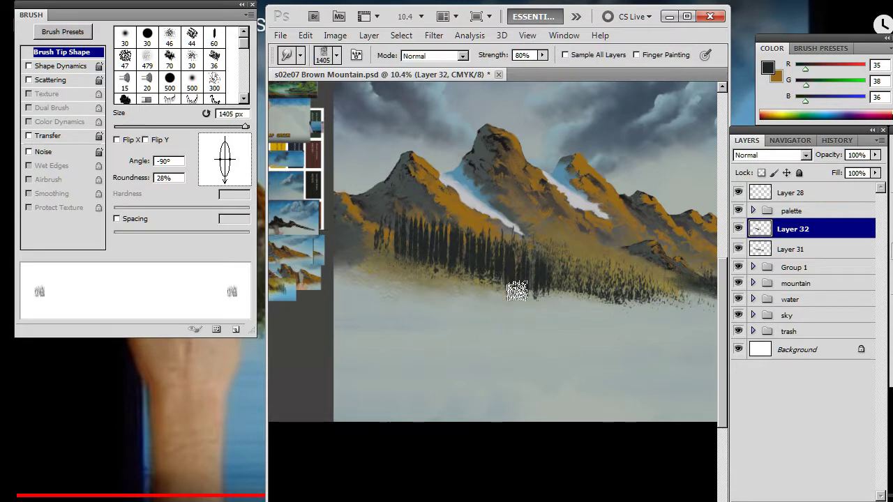
pyautogui.moveTo(222, 174)
pyautogui.mouseDown()
pyautogui.moveTo(240, 160)
pyautogui.moveTo(227, 148)
pyautogui.moveTo(240, 160)
pyautogui.moveTo(231, 191)
pyautogui.mouseUp()
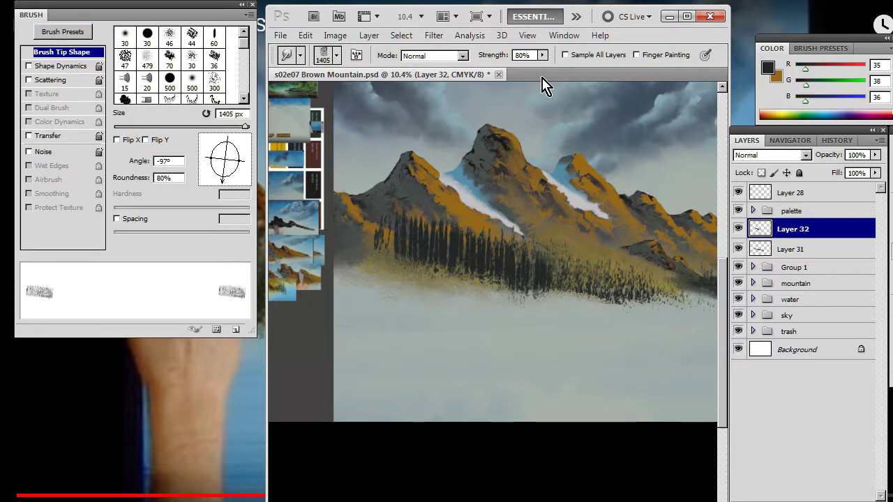
# Step: Set the Smudge tool's strength to 89%
pyautogui.click(542, 56)
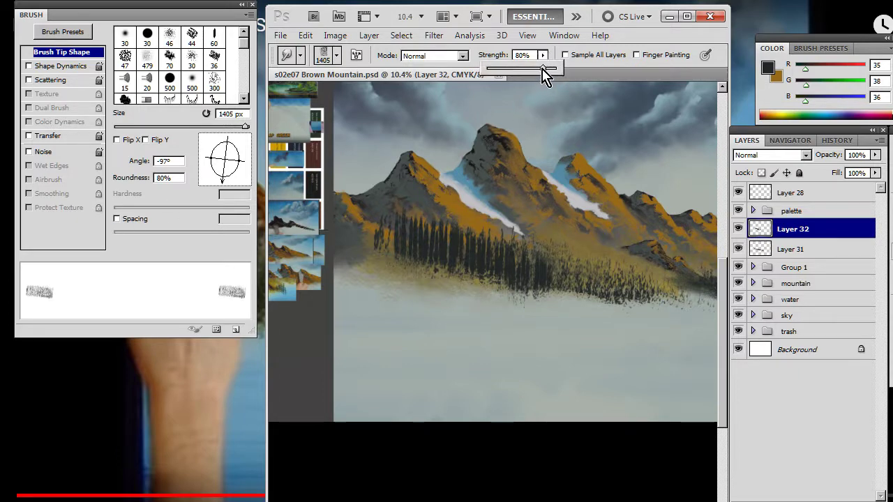
pyautogui.moveTo(542, 68); pyautogui.dragTo(551, 68)
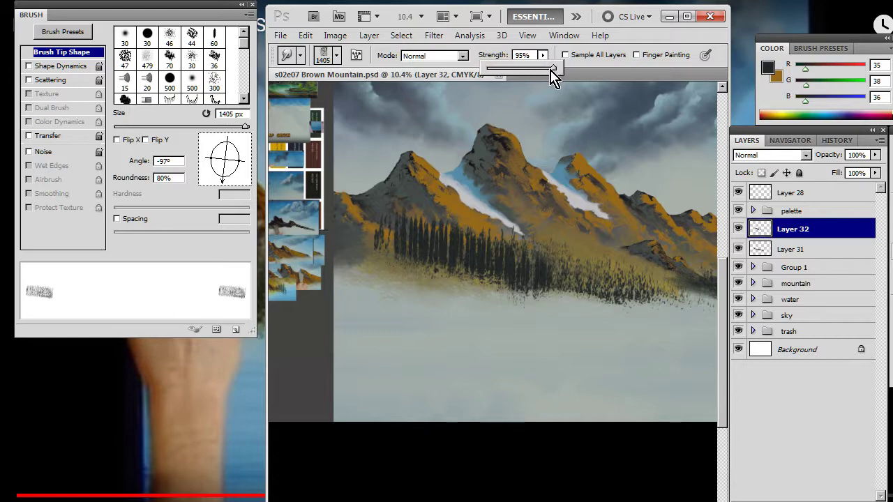
pyautogui.click(643, 41)
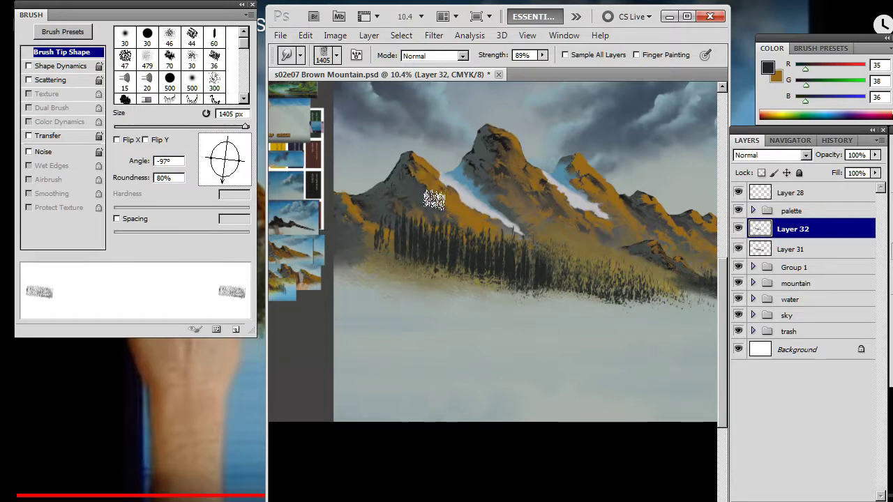
# Step: With the Brush at 500 px, paint tall, thin trees across the band's middle and right, erasing stray marks below their bases
pyautogui.press('b')
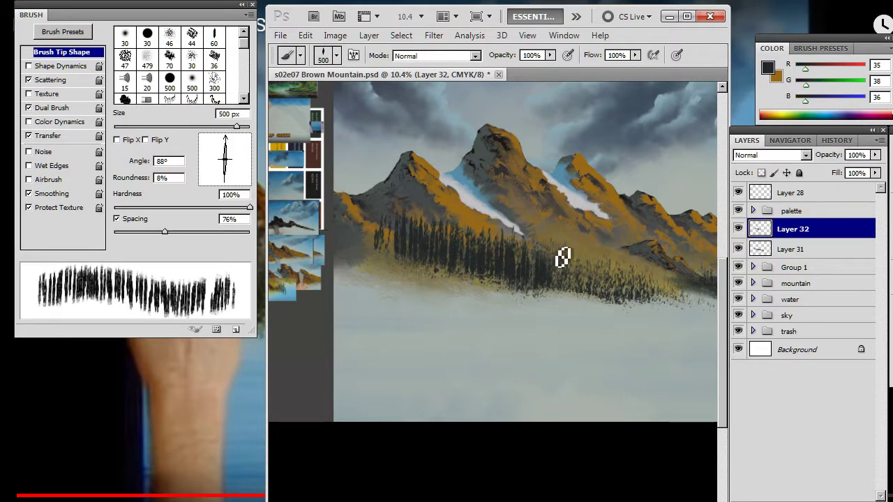
pyautogui.moveTo(562, 257); pyautogui.dragTo(620, 286)
pyautogui.press('r')
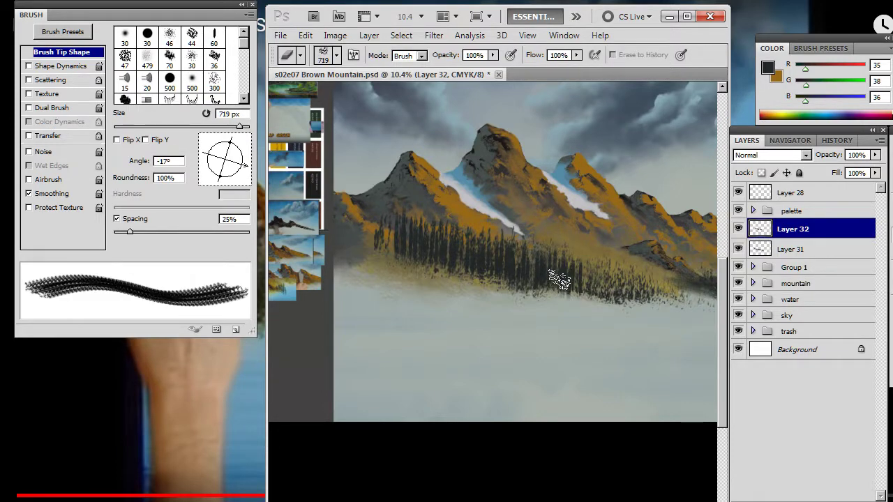
pyautogui.moveTo(544, 279)
pyautogui.mouseDown()
pyautogui.moveTo(546, 306)
pyautogui.moveTo(542, 282)
pyautogui.moveTo(545, 295)
pyautogui.moveTo(567, 305)
pyautogui.mouseUp()
pyautogui.press('b')
pyautogui.moveTo(600, 261)
pyautogui.mouseDown()
pyautogui.moveTo(630, 290)
pyautogui.moveTo(612, 268)
pyautogui.moveTo(646, 279)
pyautogui.mouseUp()
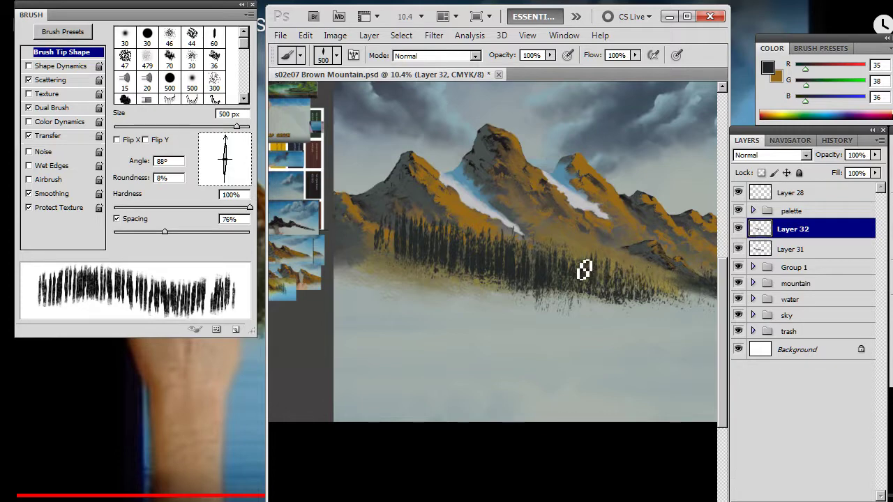
pyautogui.press('e')
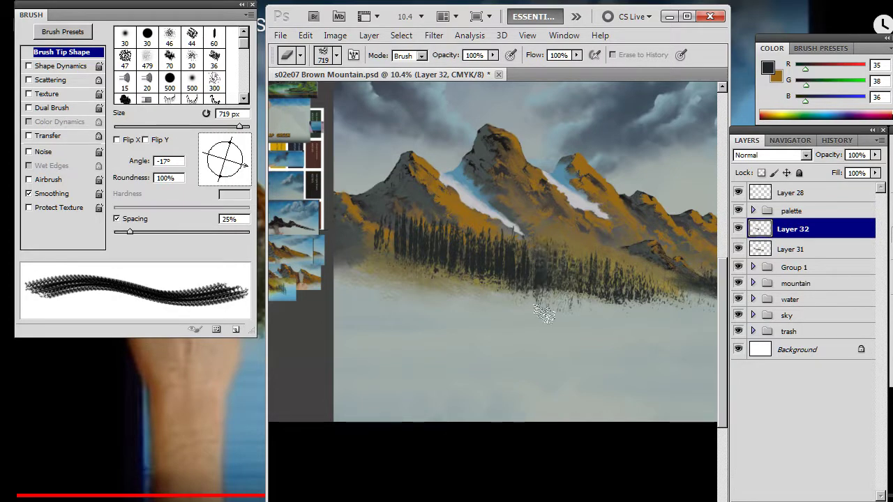
pyautogui.press('b')
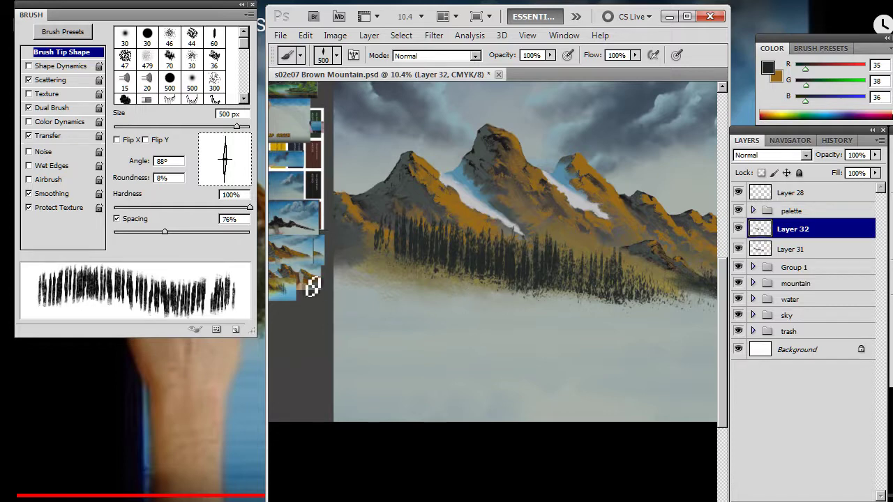
pyautogui.press('e')
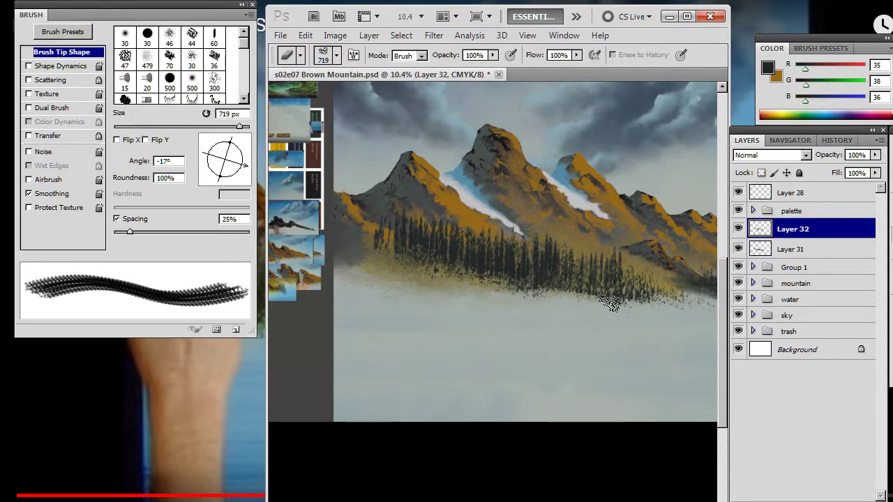
# Step: Reduce the Brush to 300 px and add shorter trees toward the band's right end, cleaning up beneath them with the Eraser
pyautogui.press('b')
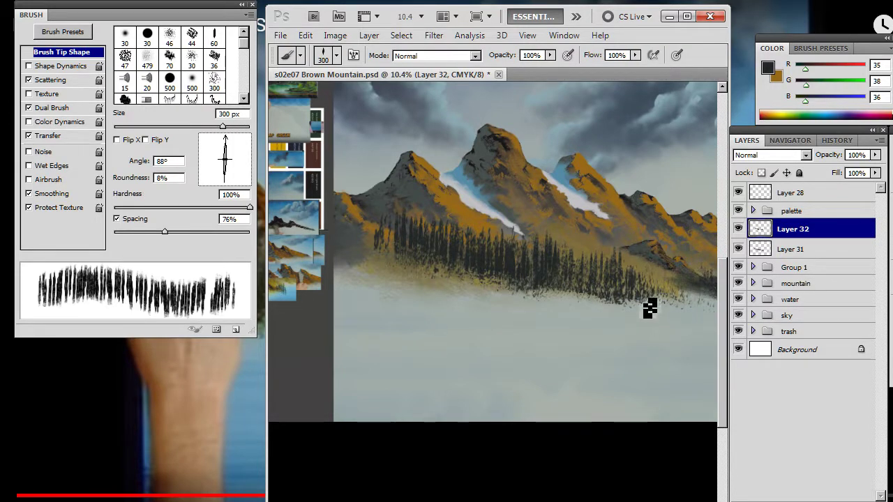
pyautogui.press('e')
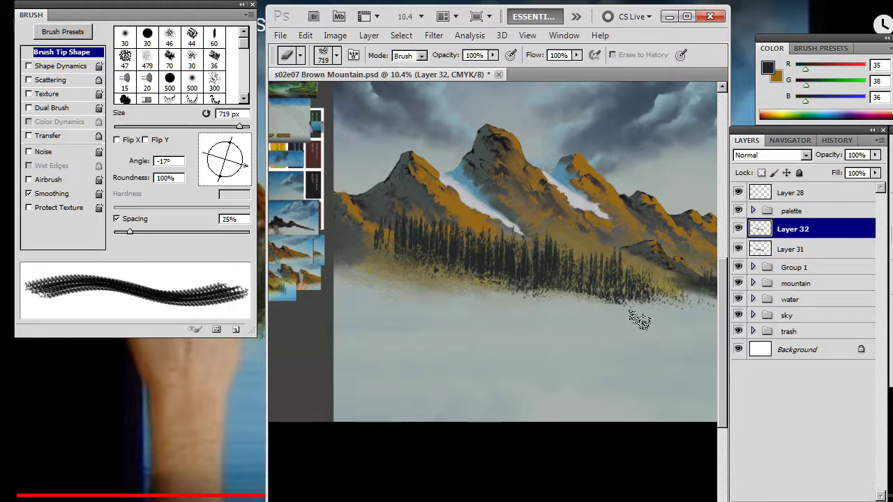
pyautogui.press('b')
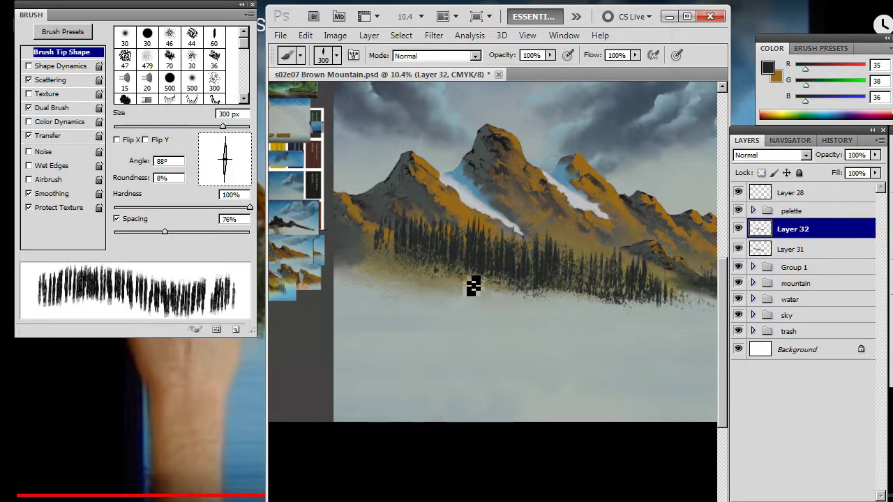
pyautogui.press('e')
# Step: Soften and clean the tree band's lower left edge with the Eraser and the Smudge tip at 1300 px and 1000 px
pyautogui.press('r')
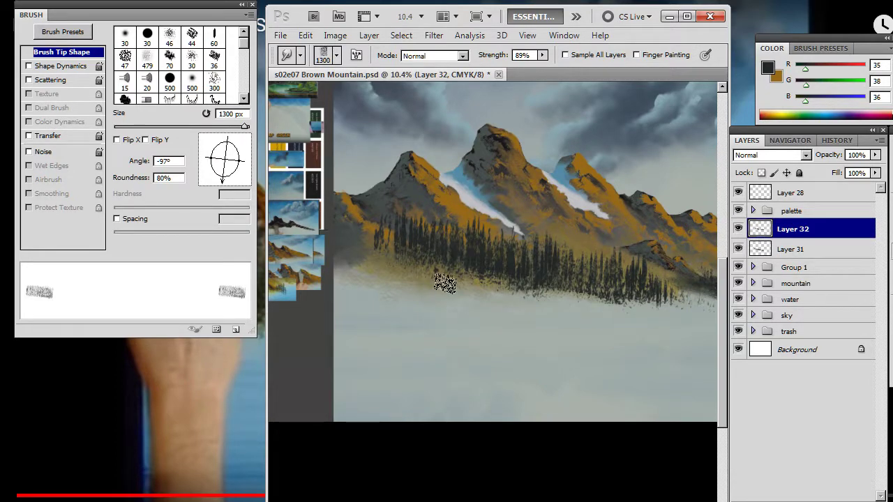
pyautogui.press('e')
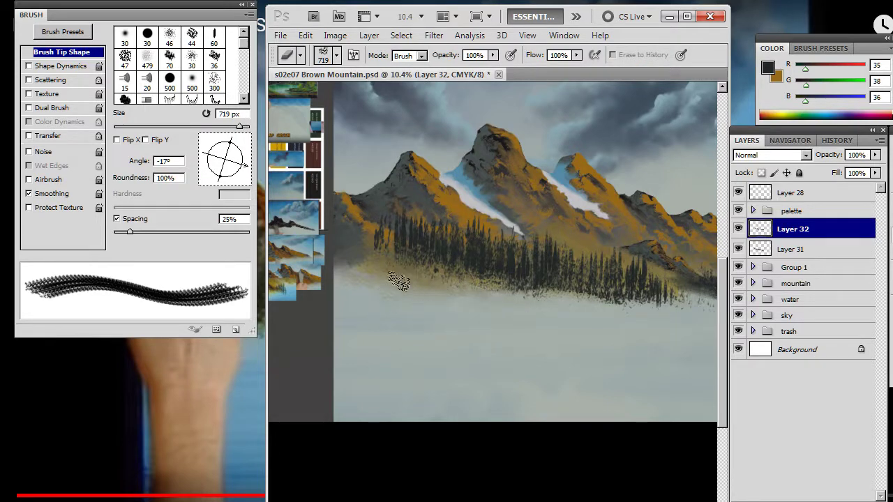
pyautogui.press('r')
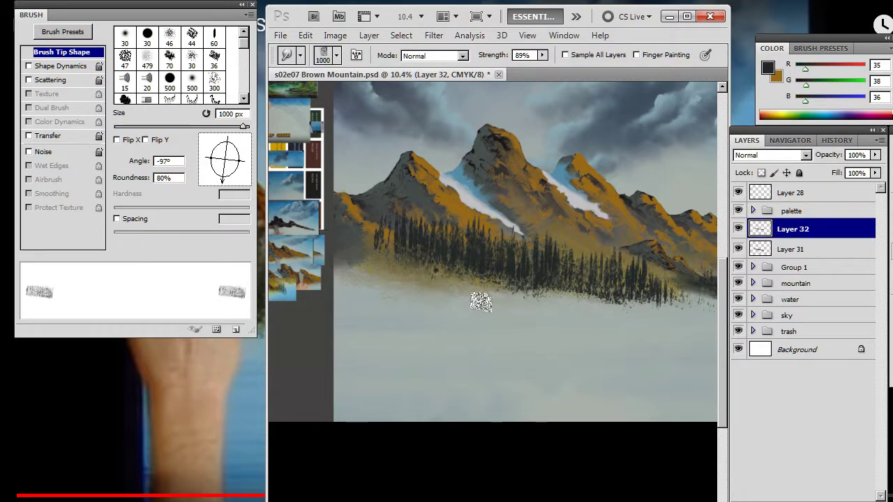
# Step: Switch Smudge to the 499 px textured tip at 300 px, 79° and spacing off, and smudge the trees' lower edge
pyautogui.press('[')
pyautogui.rightClick(474, 281)
pyautogui.click(556, 343)
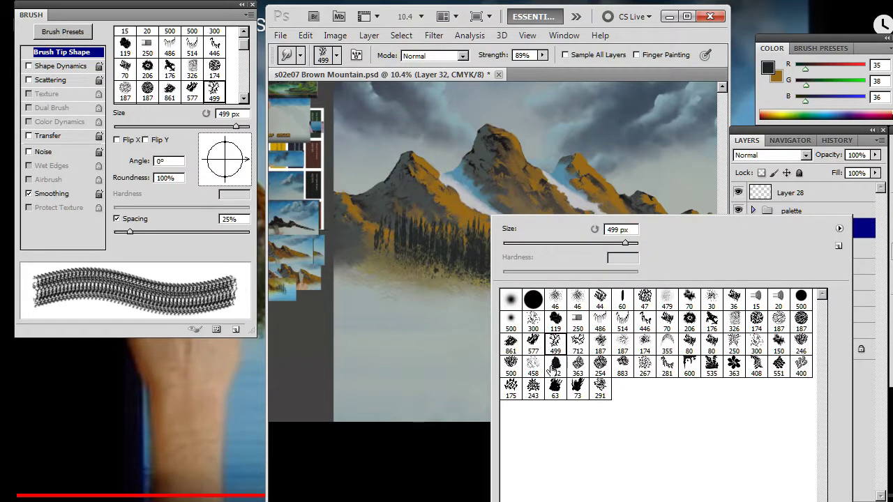
pyautogui.click(446, 333)
pyautogui.moveTo(244, 167); pyautogui.dragTo(237, 141)
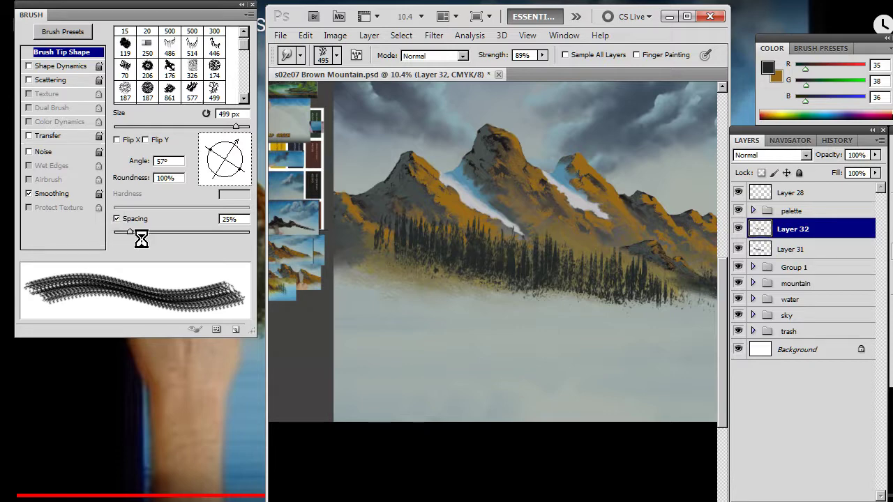
pyautogui.click(117, 220)
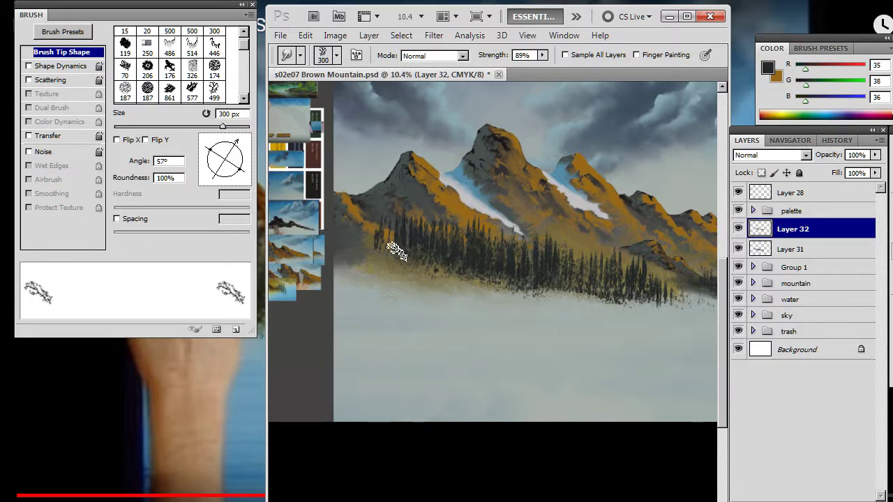
pyautogui.moveTo(232, 156); pyautogui.dragTo(228, 145)
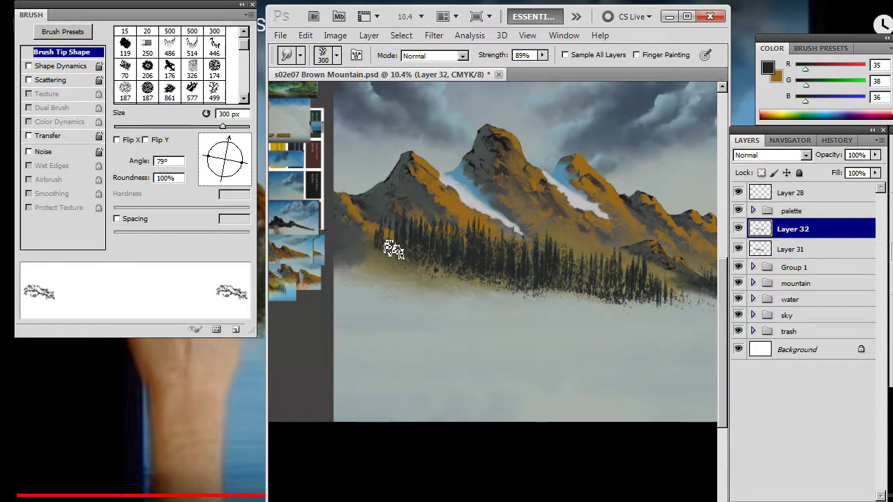
pyautogui.moveTo(413, 260); pyautogui.dragTo(414, 275)
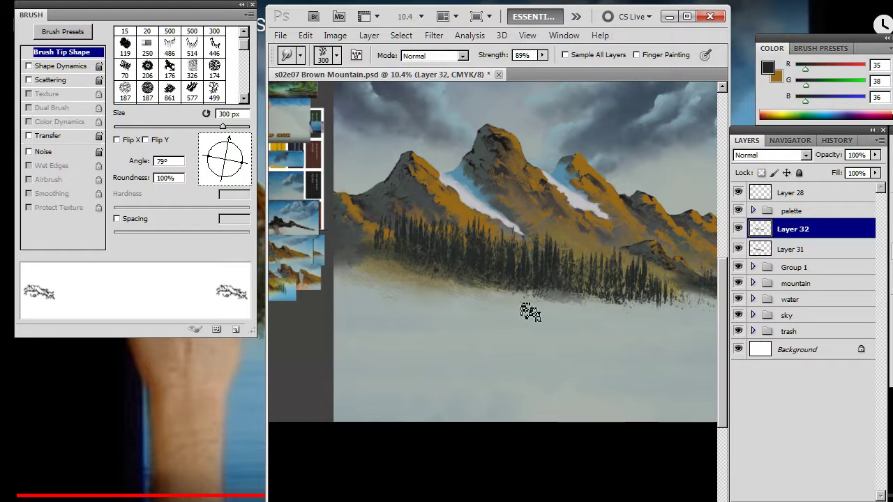
# Step: Set the Brush to the 712 px textured tip, resized to 505 px and angled at 153°
pyautogui.press('b')
pyautogui.press('r')
pyautogui.press('b')
pyautogui.rightClick(507, 283)
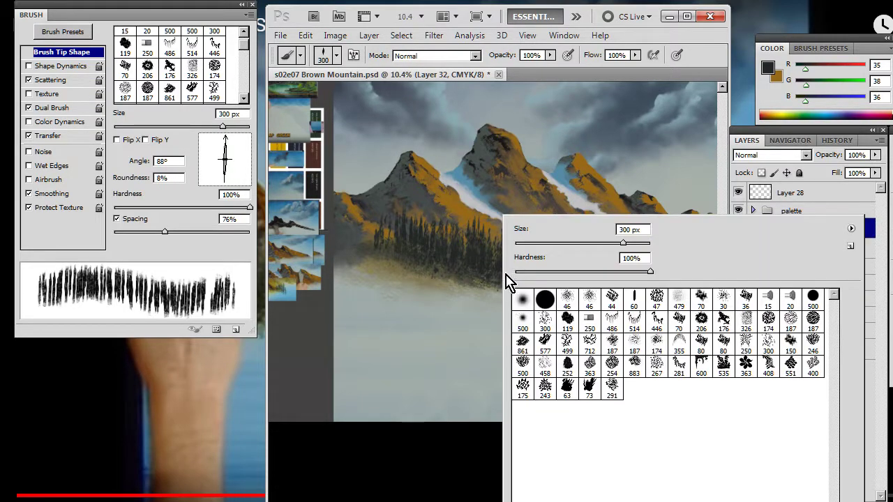
pyautogui.click(568, 342)
pyautogui.press('Return')
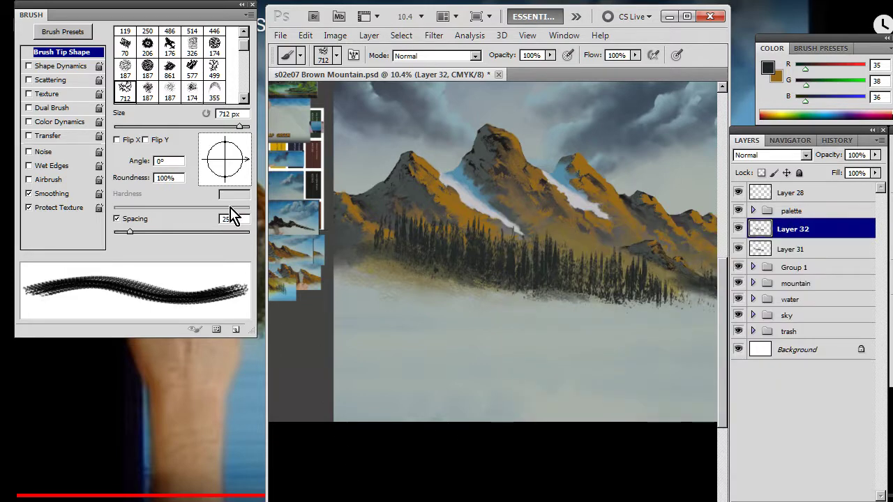
pyautogui.moveTo(250, 167)
pyautogui.mouseDown()
pyautogui.moveTo(237, 145)
pyautogui.moveTo(199, 148)
pyautogui.mouseUp()
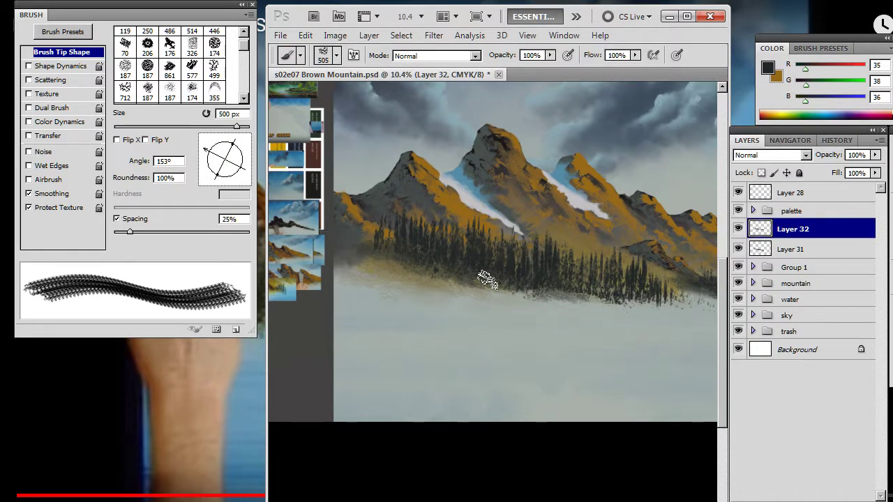
# Step: On a new layer above Layer 32, paint dark undergrowth along the tree band's base toward the right, smudging its lower edge between strokes
pyautogui.click(851, 499)
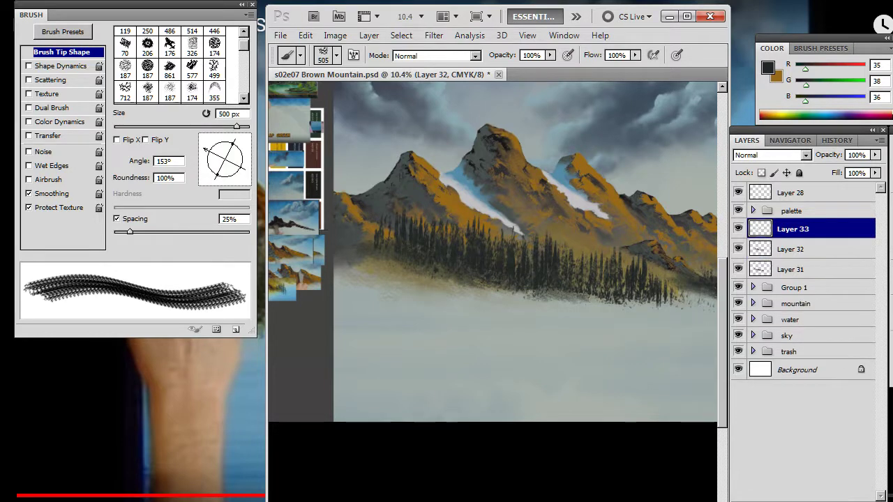
pyautogui.moveTo(447, 276); pyautogui.dragTo(515, 286)
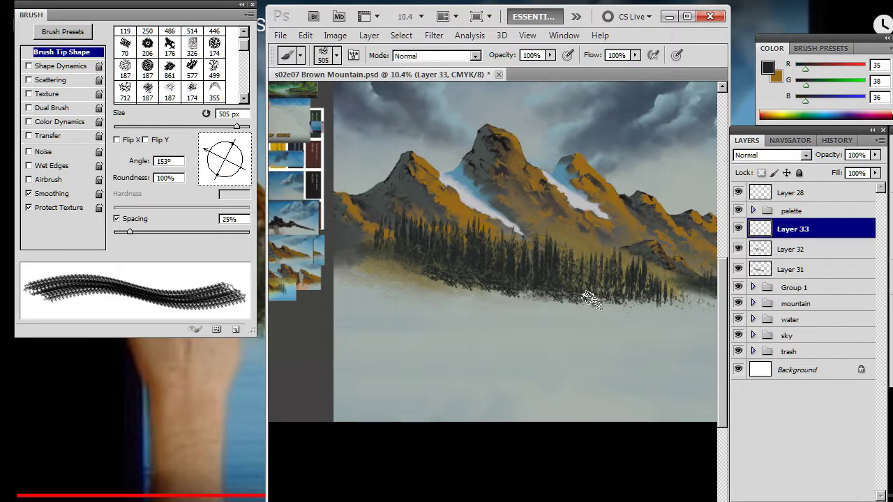
pyautogui.press('r')
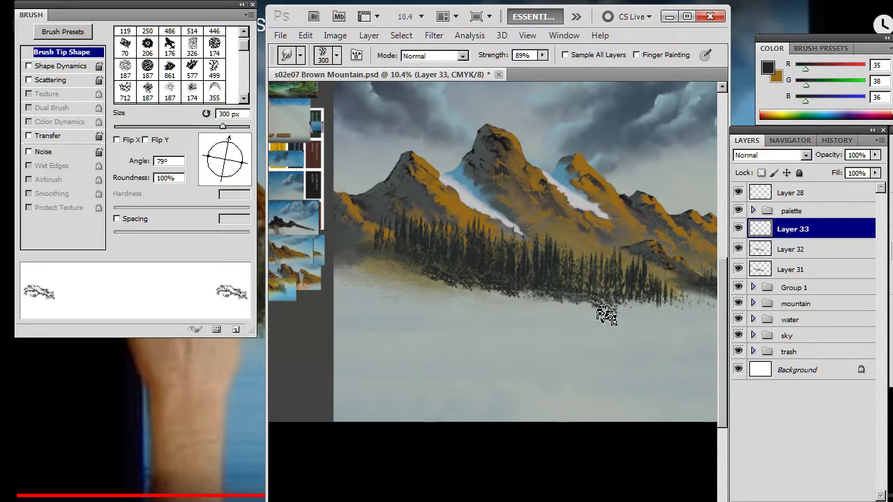
pyautogui.press('b')
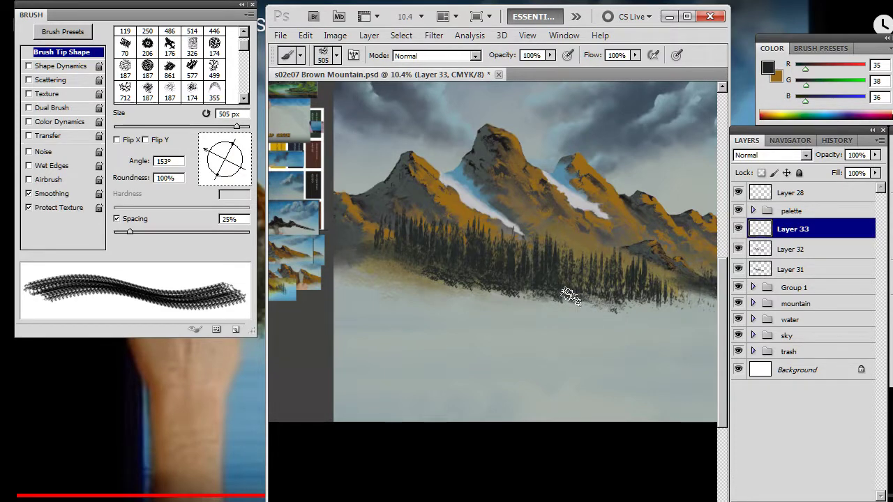
pyautogui.press('r')
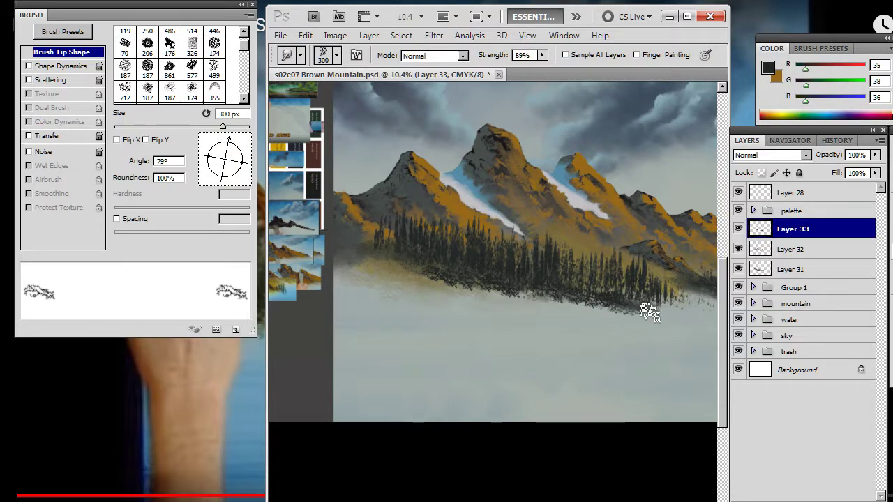
pyautogui.press('b')
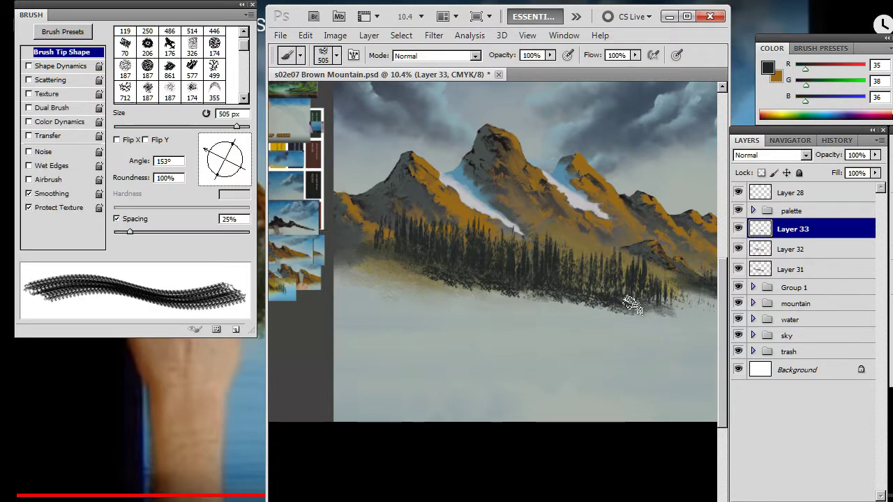
pyautogui.press('r')
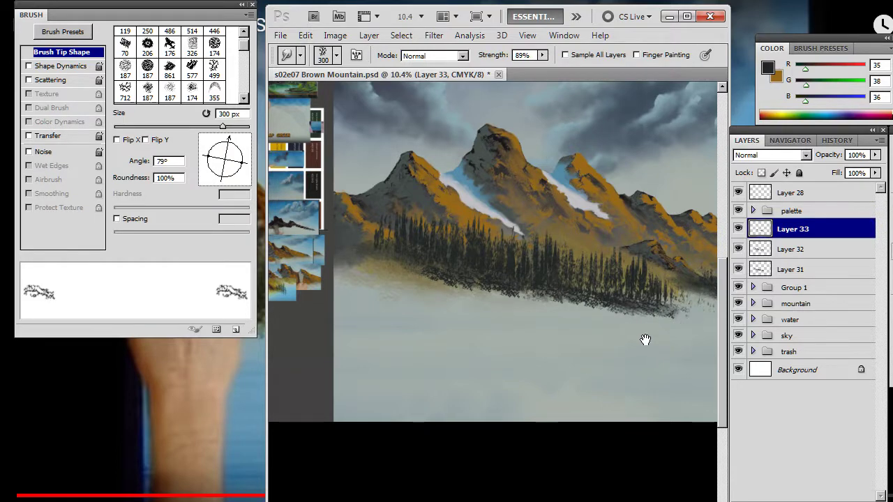
# Step: Extend the dark undergrowth toward the band's left end and blend its lower edge with the Smudge tip angled at 96°
pyautogui.moveTo(645, 339); pyautogui.dragTo(606, 340)
pyautogui.press('b')
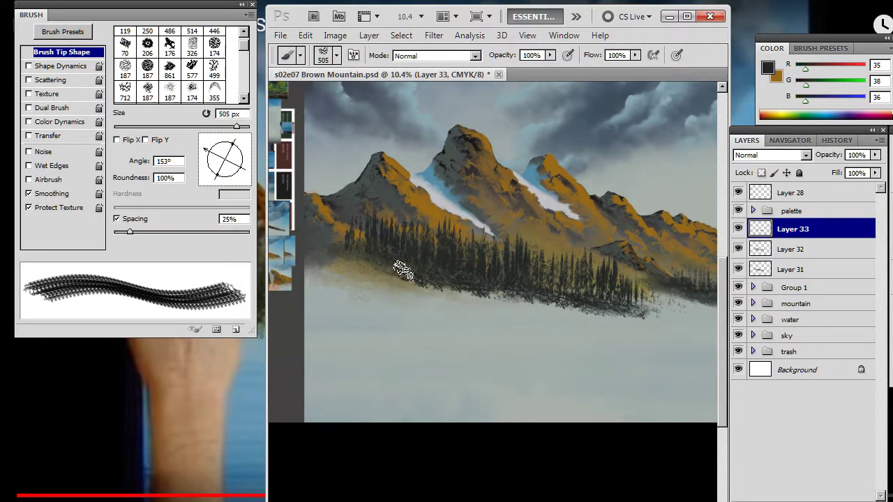
pyautogui.press('r')
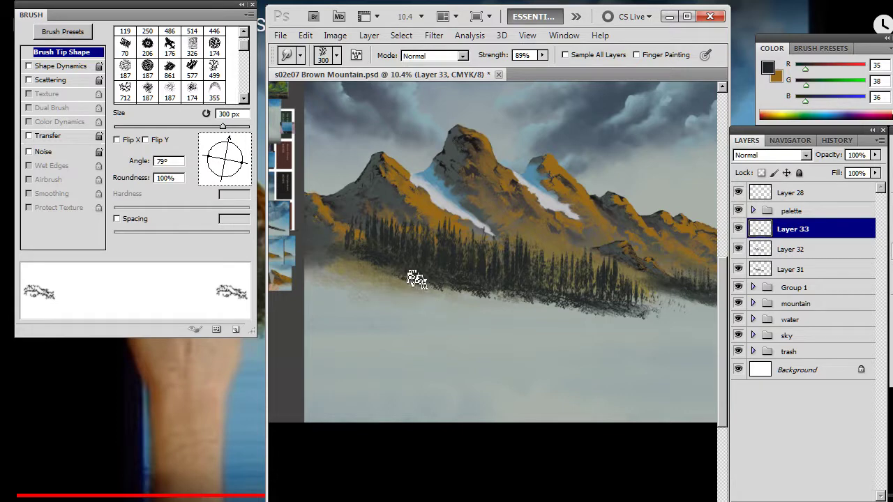
pyautogui.click(222, 139)
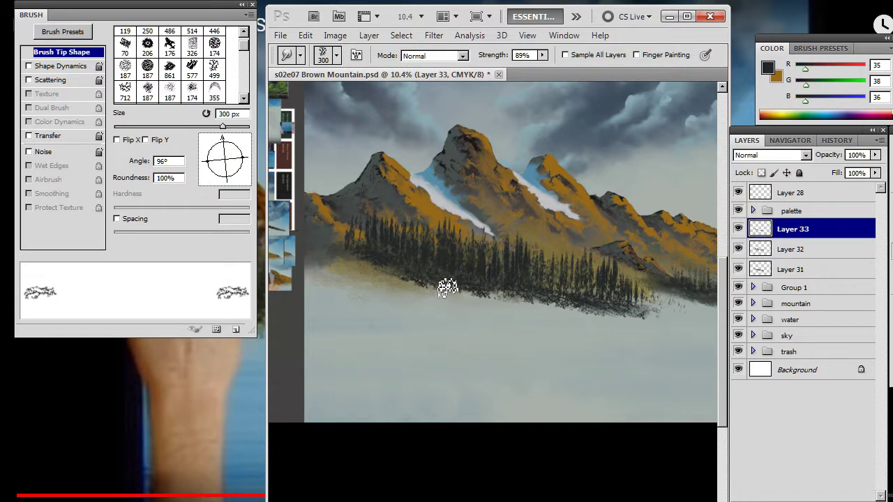
pyautogui.press('b')
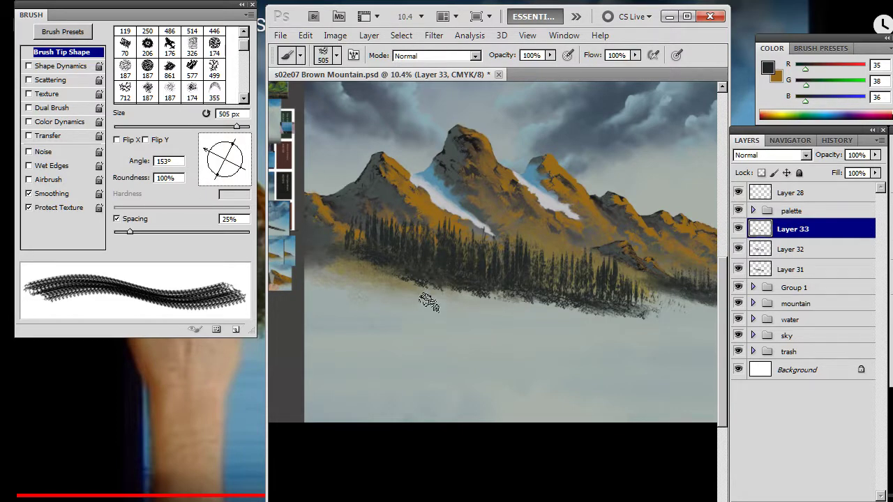
pyautogui.press('r')
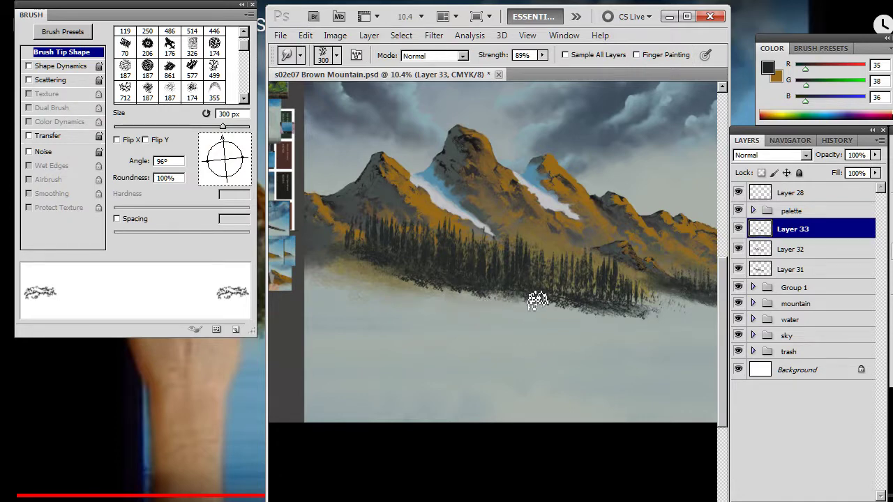
# Step: Thicken the dark undergrowth along the middle and right of the tree band's base on Layer 33, smudging between brush strokes
pyautogui.moveTo(557, 298)
pyautogui.mouseDown()
pyautogui.moveTo(591, 313)
pyautogui.moveTo(578, 299)
pyautogui.mouseUp()
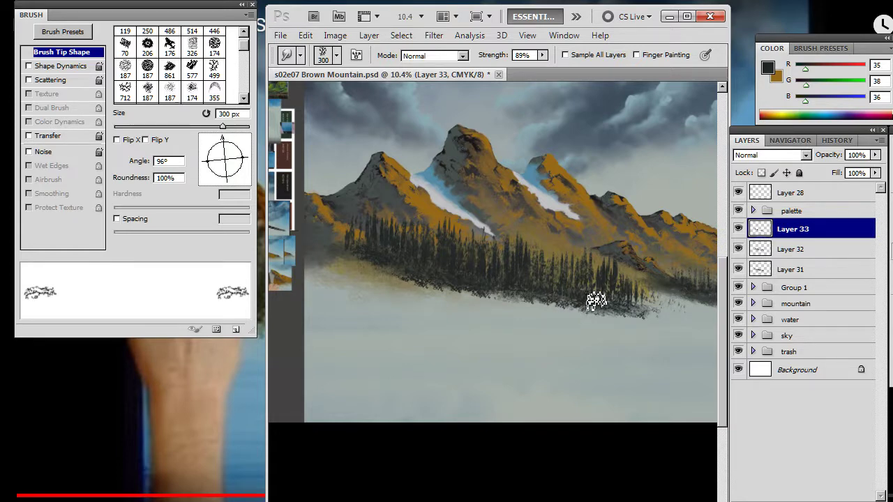
pyautogui.press('b')
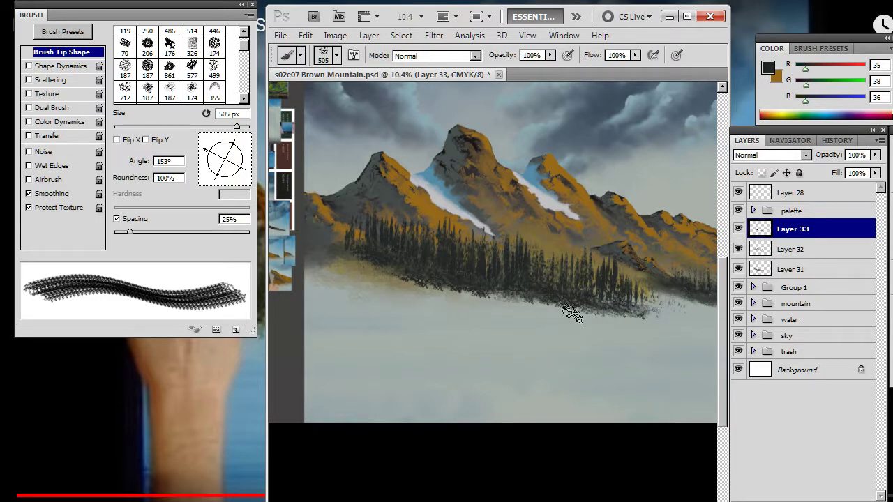
pyautogui.press('r')
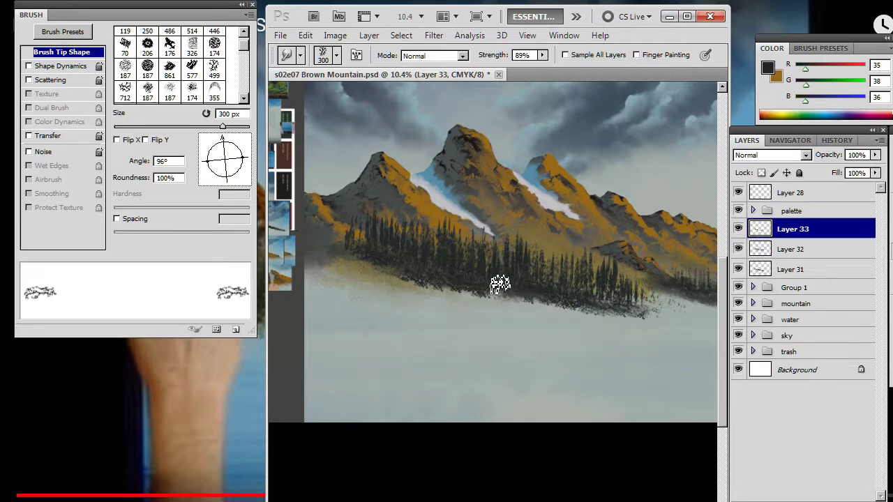
pyautogui.press('b')
pyautogui.press('r')
pyautogui.press('b')
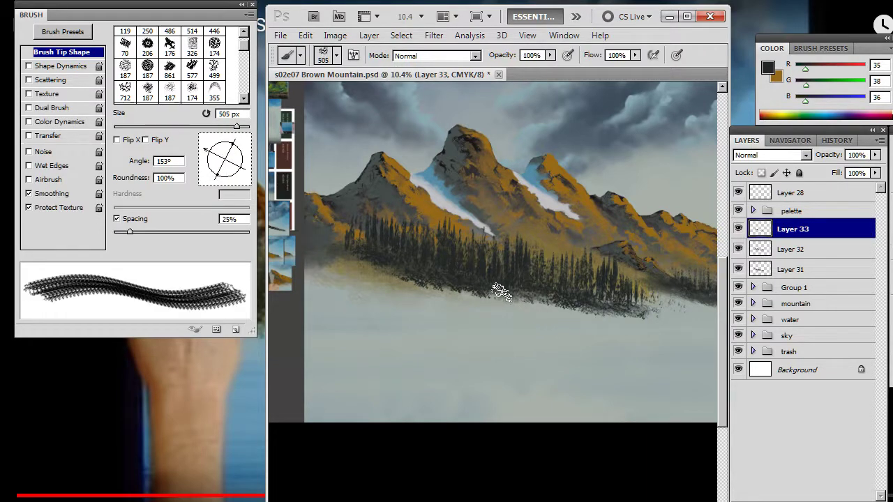
pyautogui.press('r')
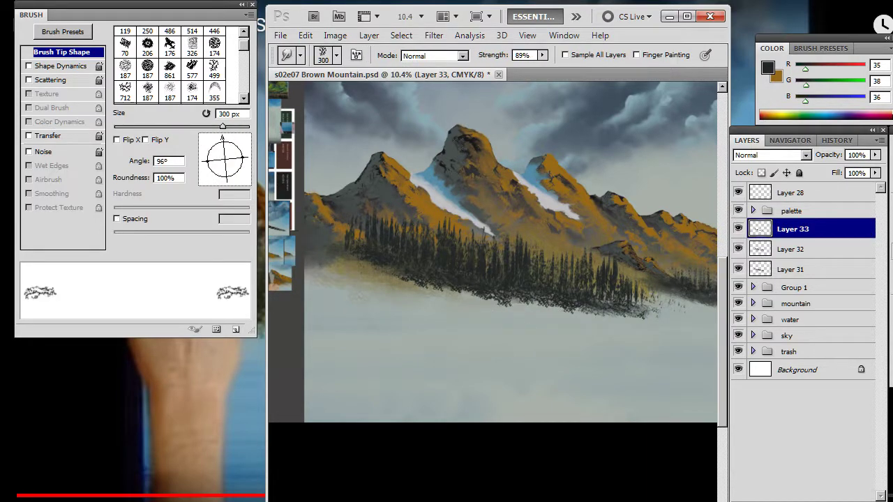
pyautogui.moveTo(494, 296)
pyautogui.mouseDown()
pyautogui.moveTo(606, 321)
pyautogui.moveTo(588, 310)
pyautogui.moveTo(618, 314)
pyautogui.moveTo(594, 309)
pyautogui.moveTo(613, 308)
pyautogui.moveTo(634, 323)
pyautogui.moveTo(595, 303)
pyautogui.moveTo(634, 311)
pyautogui.moveTo(626, 326)
pyautogui.moveTo(609, 310)
pyautogui.moveTo(655, 317)
pyautogui.moveTo(629, 325)
pyautogui.moveTo(648, 331)
pyautogui.moveTo(624, 322)
pyautogui.moveTo(650, 313)
pyautogui.moveTo(601, 333)
pyautogui.moveTo(630, 332)
pyautogui.moveTo(647, 314)
pyautogui.moveTo(632, 318)
pyautogui.moveTo(633, 309)
pyautogui.moveTo(647, 318)
pyautogui.moveTo(627, 302)
pyautogui.moveTo(622, 325)
pyautogui.moveTo(642, 325)
pyautogui.moveTo(621, 308)
pyautogui.moveTo(612, 316)
pyautogui.moveTo(630, 319)
pyautogui.moveTo(567, 309)
pyautogui.moveTo(598, 328)
pyautogui.moveTo(565, 317)
pyautogui.moveTo(543, 332)
pyautogui.moveTo(584, 328)
pyautogui.moveTo(466, 307)
pyautogui.moveTo(506, 321)
pyautogui.moveTo(469, 303)
pyautogui.moveTo(520, 309)
pyautogui.moveTo(486, 288)
pyautogui.mouseUp()
pyautogui.press('e')
pyautogui.press('r')
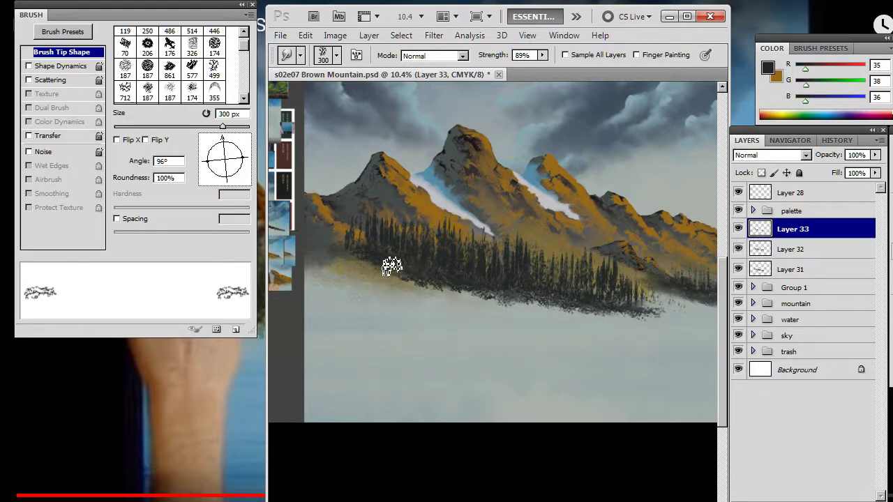
# Step: Extend the dark undergrowth to the painting's left edge and smudge its lower edge back toward the band's middle
pyautogui.press('b')
pyautogui.press('r')
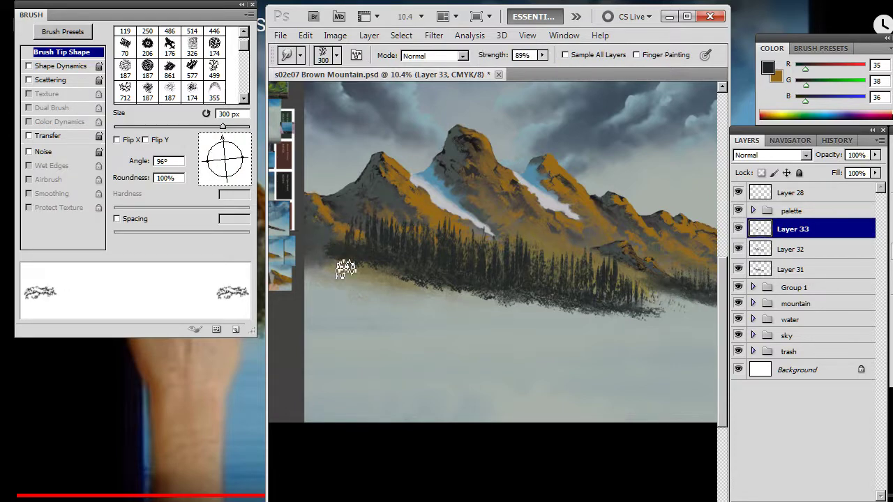
pyautogui.moveTo(313, 246)
pyautogui.mouseDown()
pyautogui.moveTo(370, 254)
pyautogui.moveTo(377, 270)
pyautogui.moveTo(343, 256)
pyautogui.moveTo(330, 263)
pyautogui.moveTo(366, 264)
pyautogui.moveTo(388, 274)
pyautogui.moveTo(346, 260)
pyautogui.moveTo(433, 292)
pyautogui.moveTo(376, 281)
pyautogui.moveTo(392, 293)
pyautogui.moveTo(419, 294)
pyautogui.moveTo(404, 278)
pyautogui.moveTo(497, 306)
pyautogui.moveTo(445, 279)
pyautogui.moveTo(490, 297)
pyautogui.moveTo(487, 315)
pyautogui.moveTo(479, 288)
pyautogui.moveTo(505, 299)
pyautogui.mouseUp()
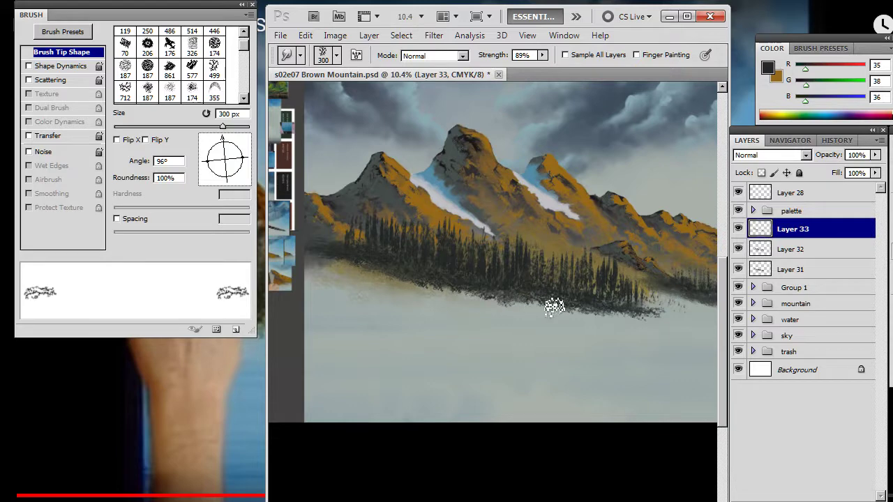
# Step: Set the Smudge tip's angle to 63° and touch up and blend the undergrowth's lower edge toward the tree band's right end
pyautogui.moveTo(237, 162); pyautogui.dragTo(266, 161)
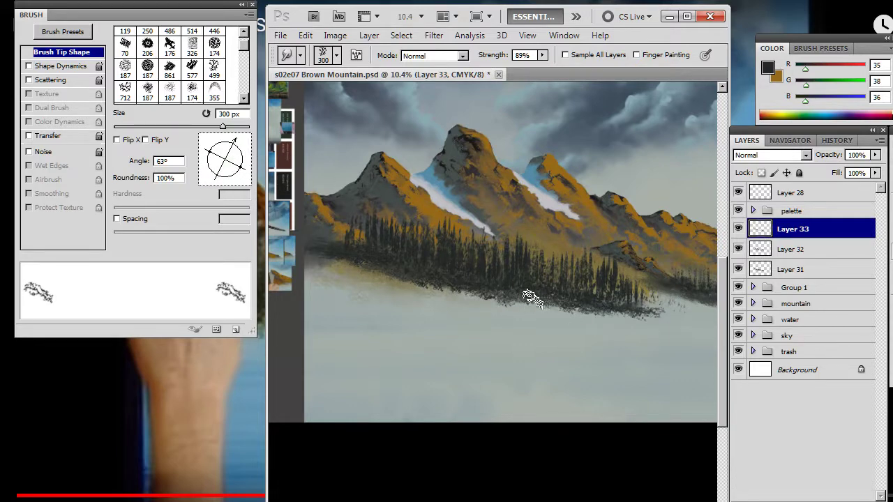
pyautogui.press('b')
pyautogui.press('r')
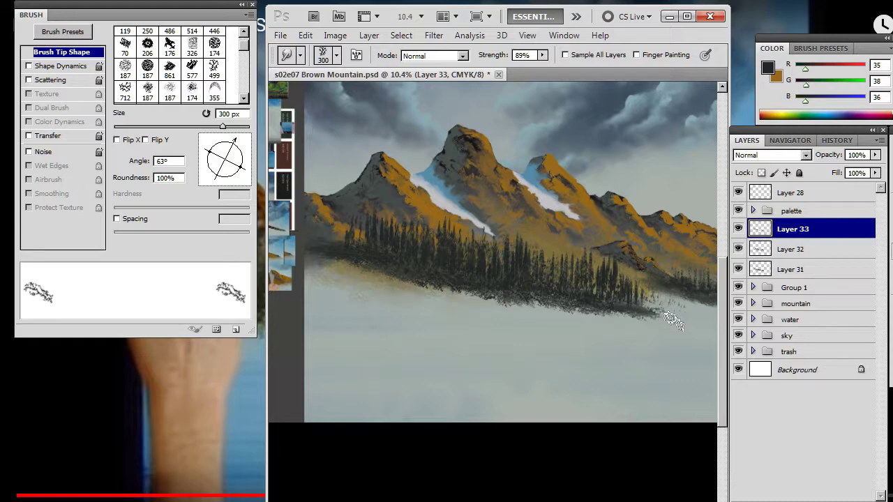
pyautogui.moveTo(640, 309); pyautogui.dragTo(683, 317)
# Step: Review the whole painting at a reduced zoom, and switch to the Bob Ross Brown Mountain video to play its next part
pyautogui.moveTo(594, 327)
pyautogui.mouseDown()
pyautogui.moveTo(504, 298)
pyautogui.moveTo(503, 270)
pyautogui.mouseUp()
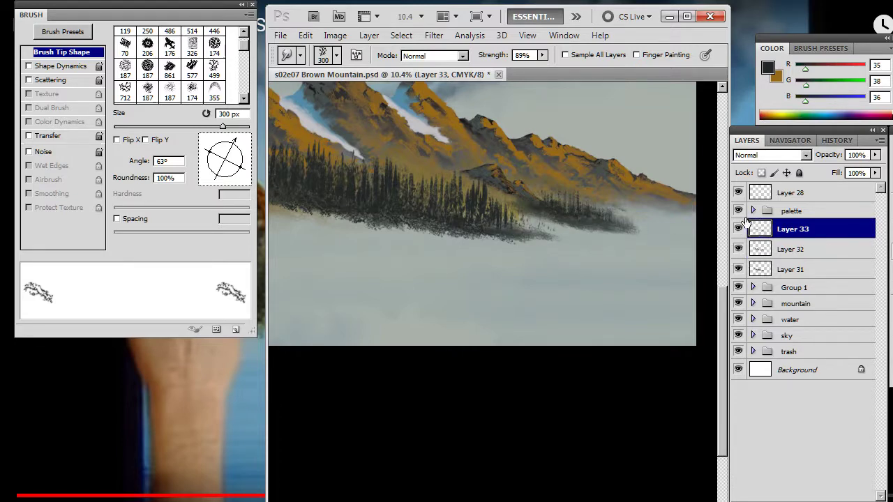
pyautogui.moveTo(531, 260); pyautogui.dragTo(506, 303)
pyautogui.press('z')
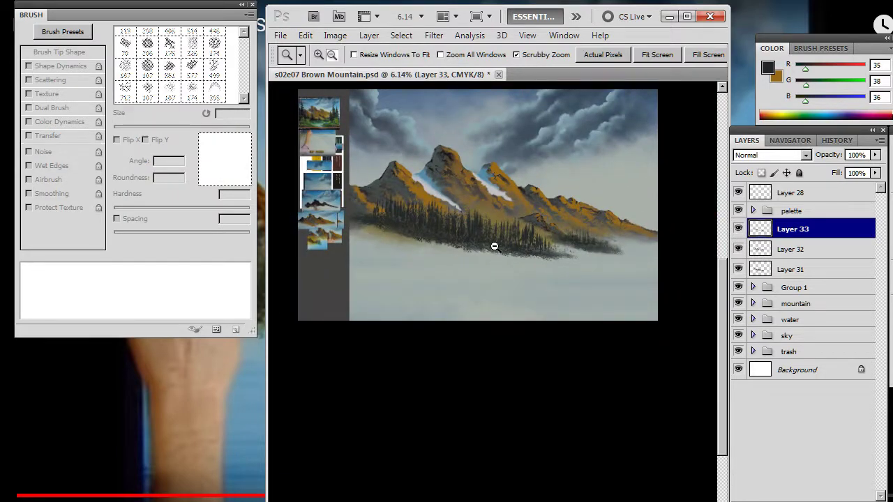
pyautogui.moveTo(493, 246); pyautogui.dragTo(515, 289)
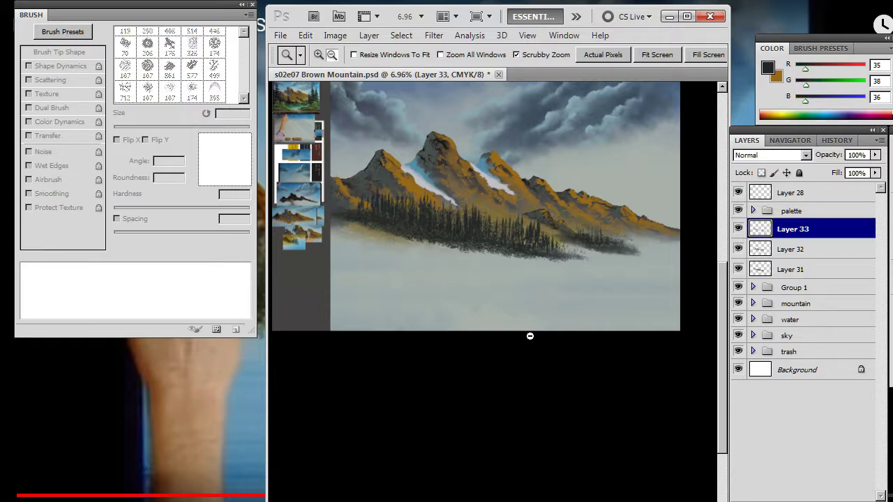
pyautogui.hotkey('alt', 'Tab')
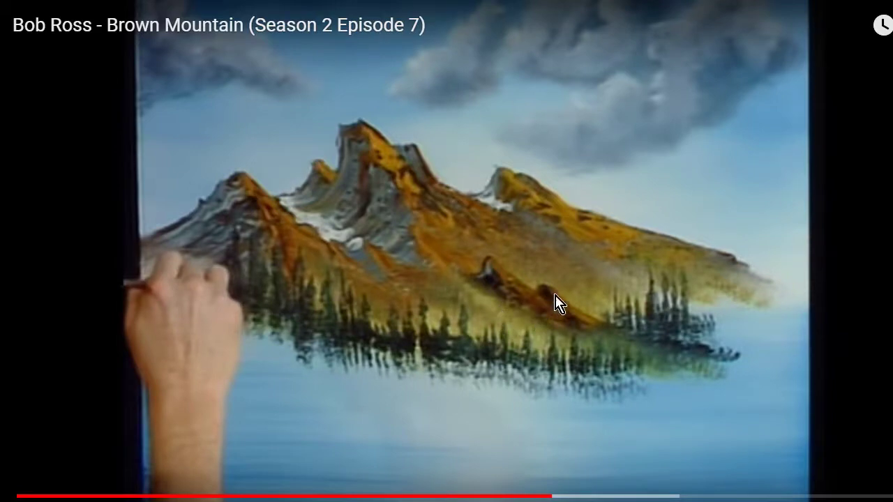
pyautogui.click(463, 295)
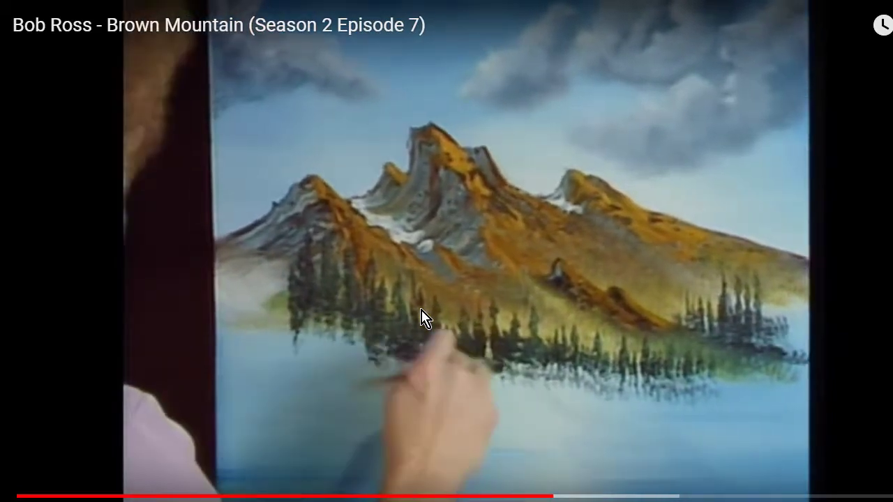